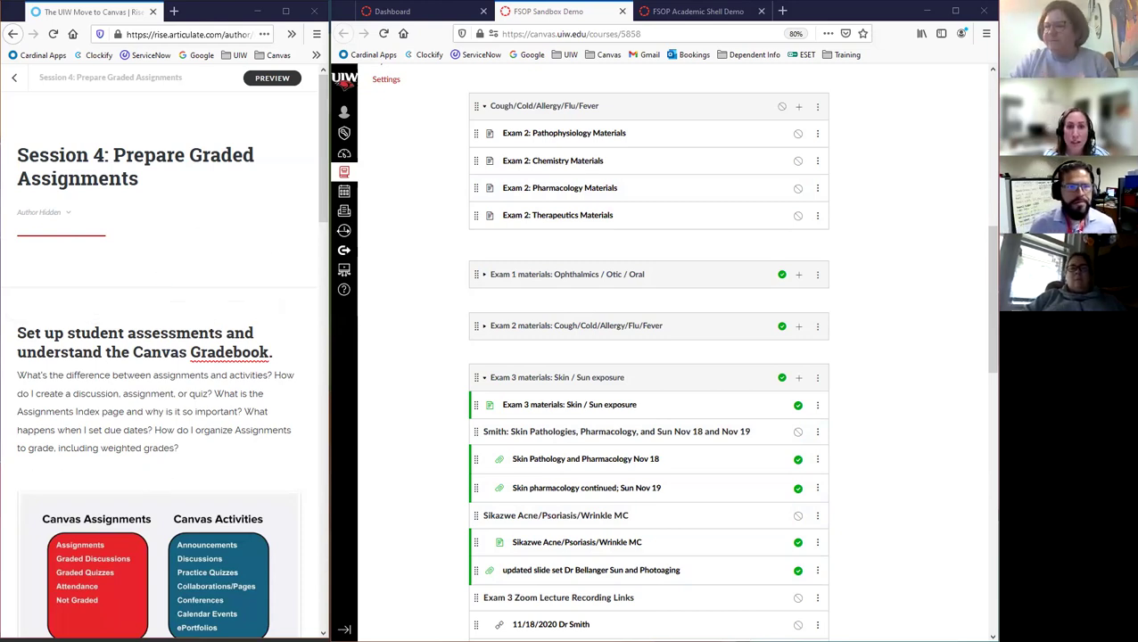
# - Widen the session guide window, open the sandbox course's activity stream and expand its list of recent announcements
pyautogui.moveTo(330, 238); pyautogui.dragTo(319, 239)
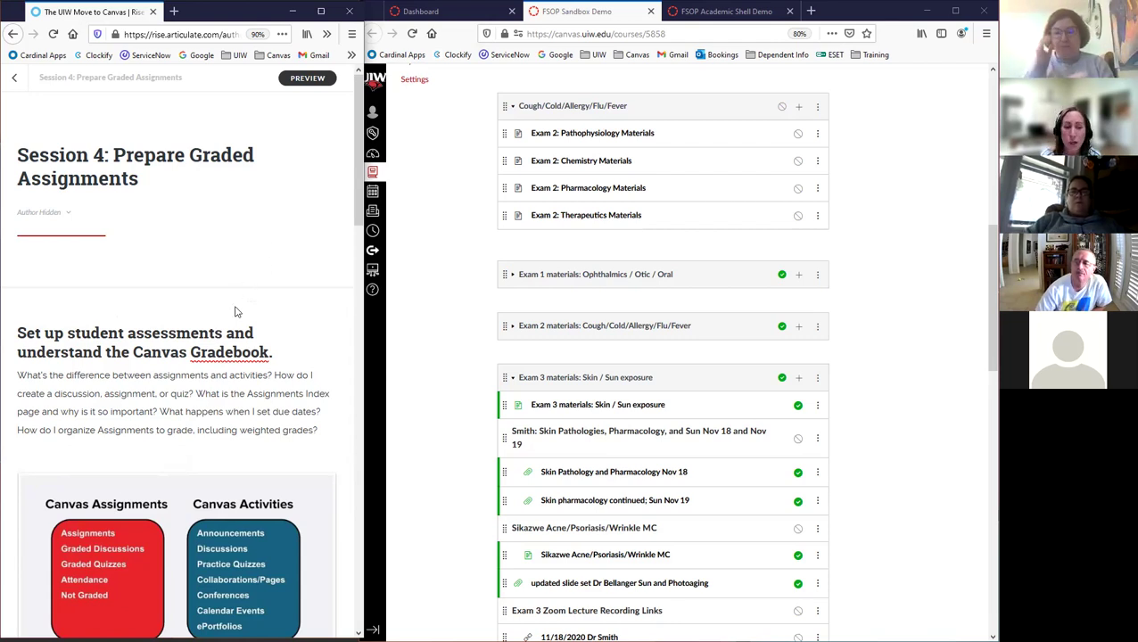
pyautogui.scroll(-2, 239, 303)
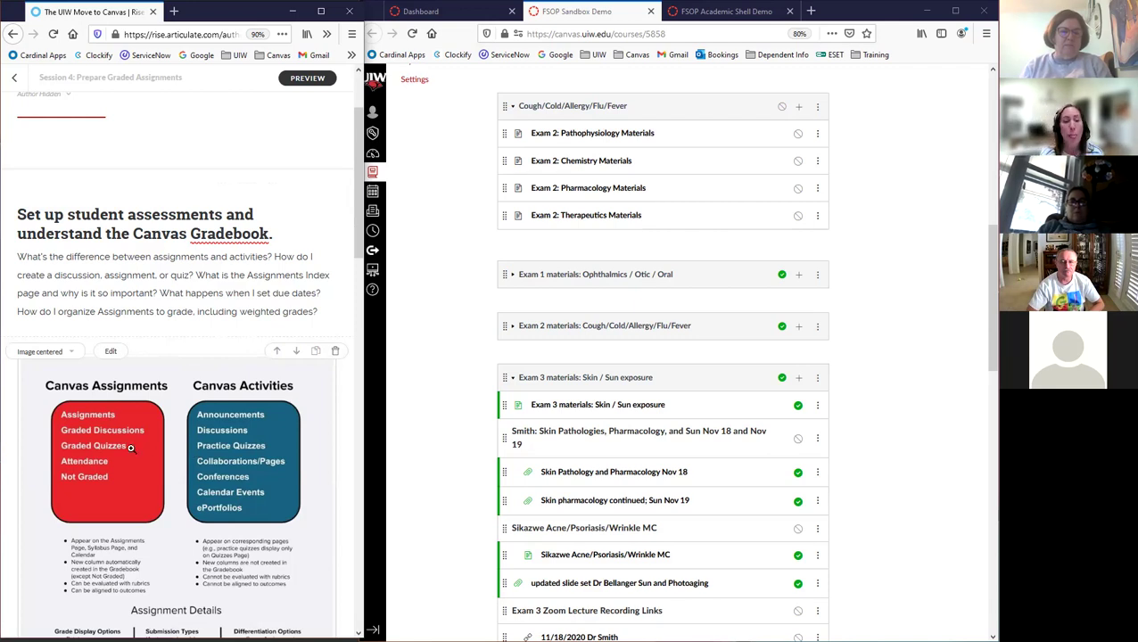
pyautogui.scroll(10, 747, 454)
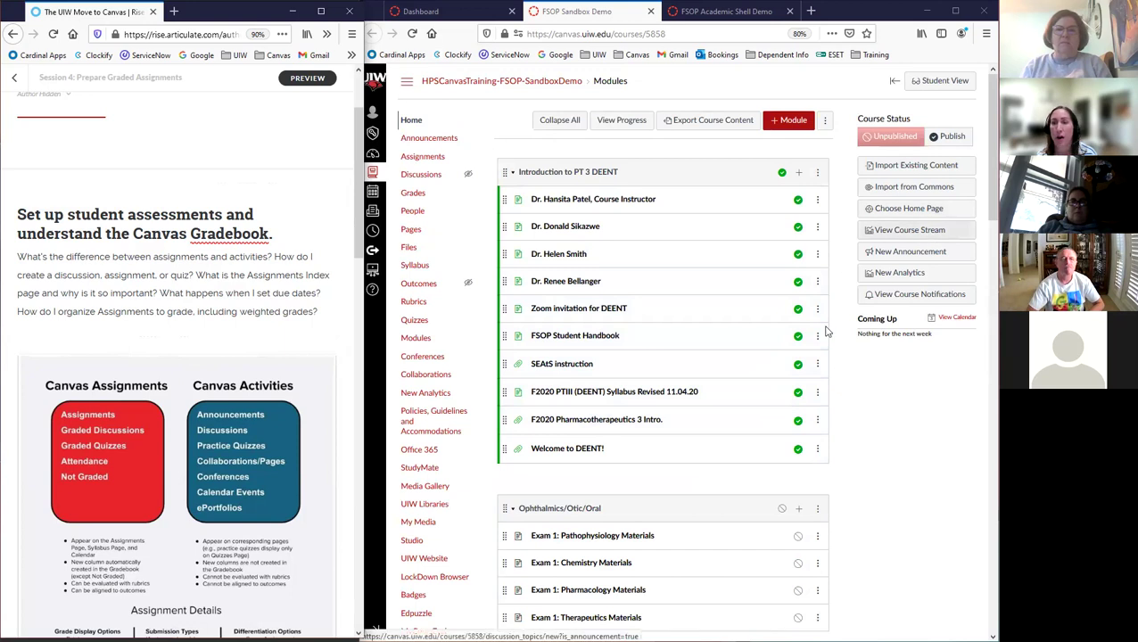
pyautogui.click(902, 234)
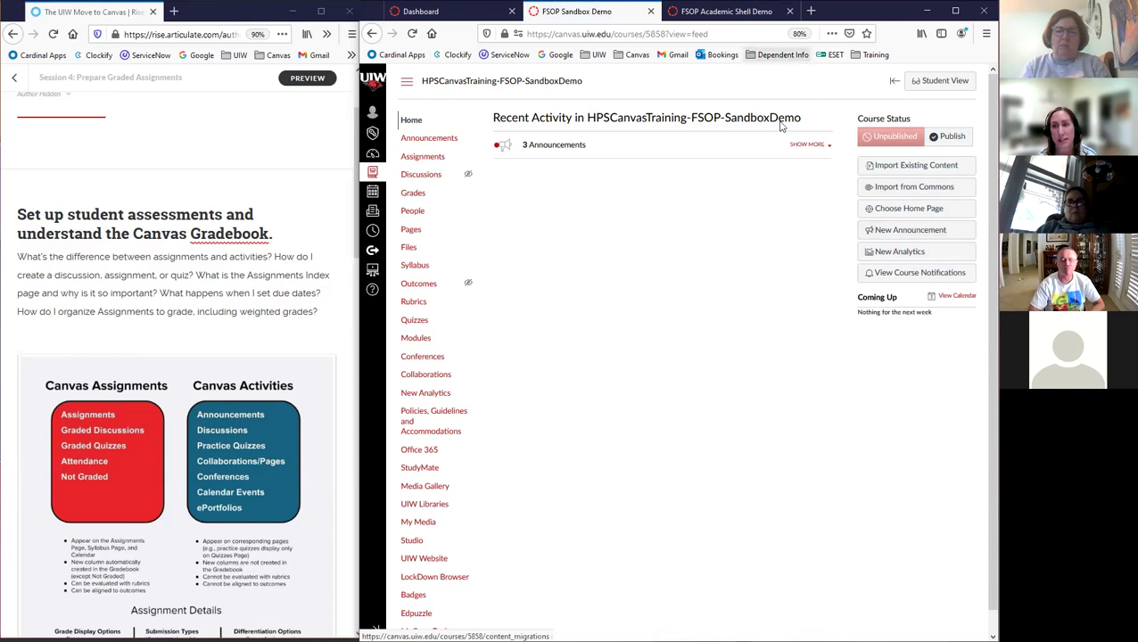
pyautogui.click(810, 144)
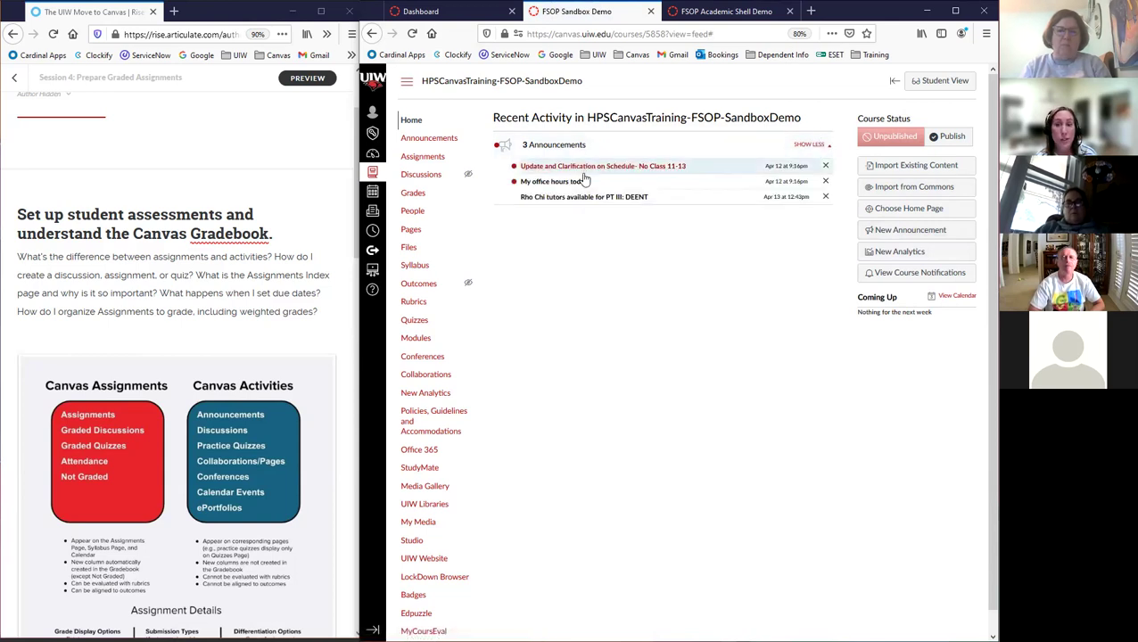
# - Check the course activity stream as a student sees it, and return to the instructor view
pyautogui.click(941, 81)
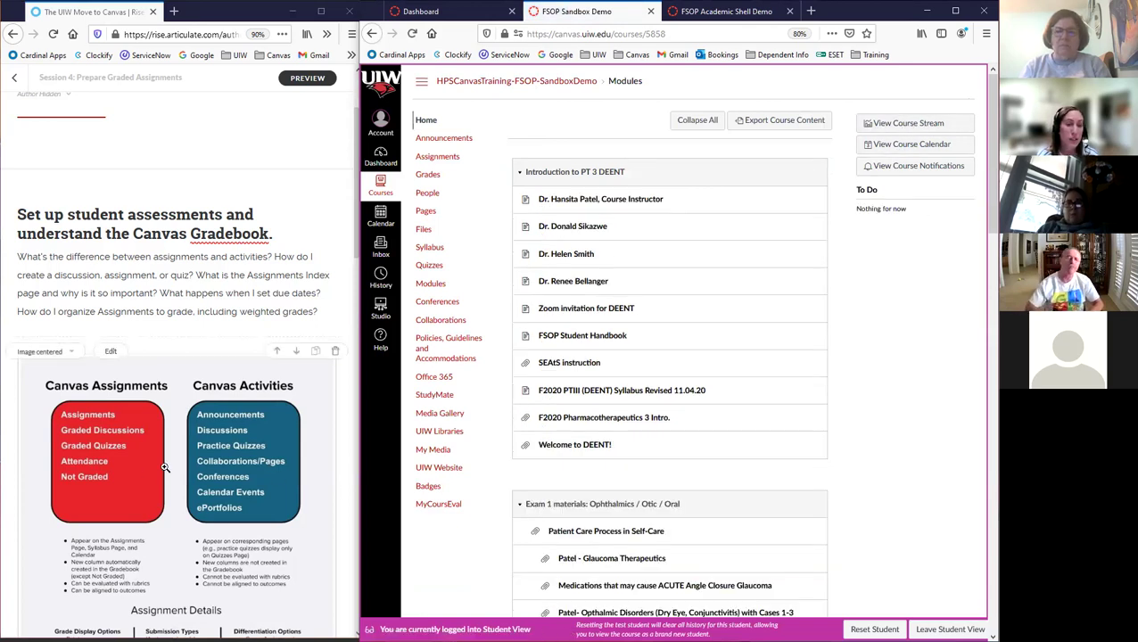
pyautogui.scroll(-3, 210, 482)
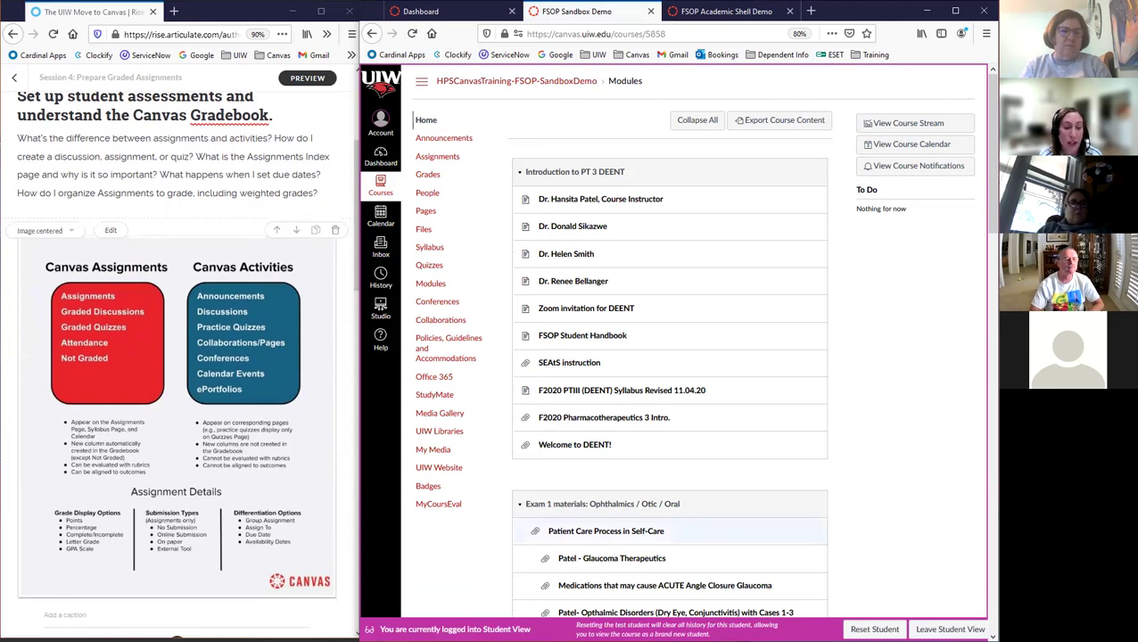
pyautogui.click(908, 124)
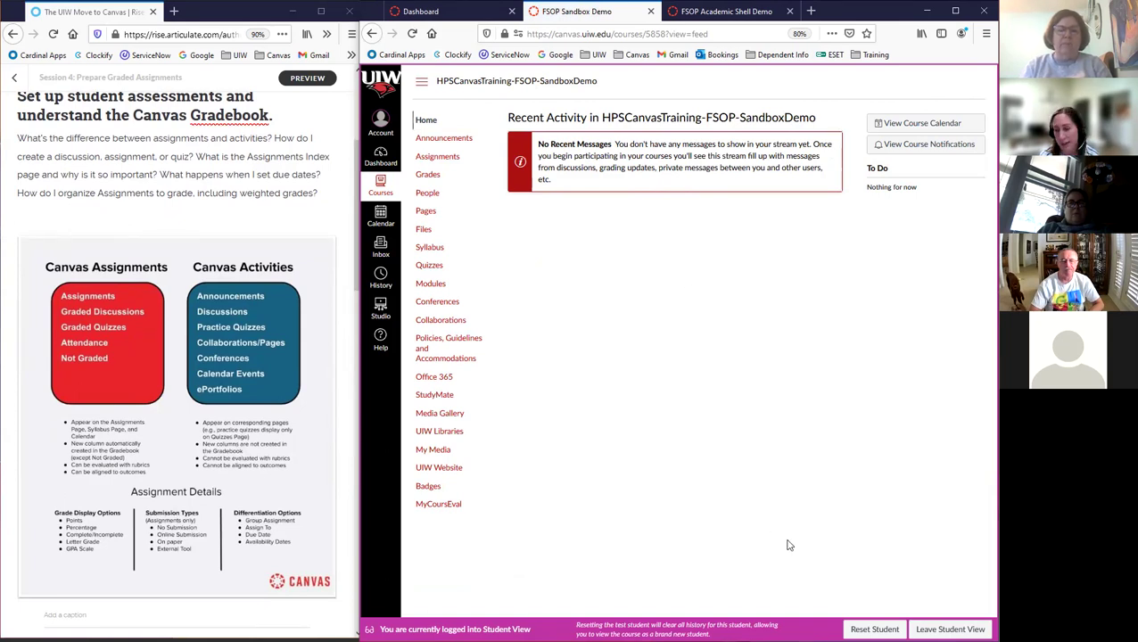
pyautogui.click(948, 629)
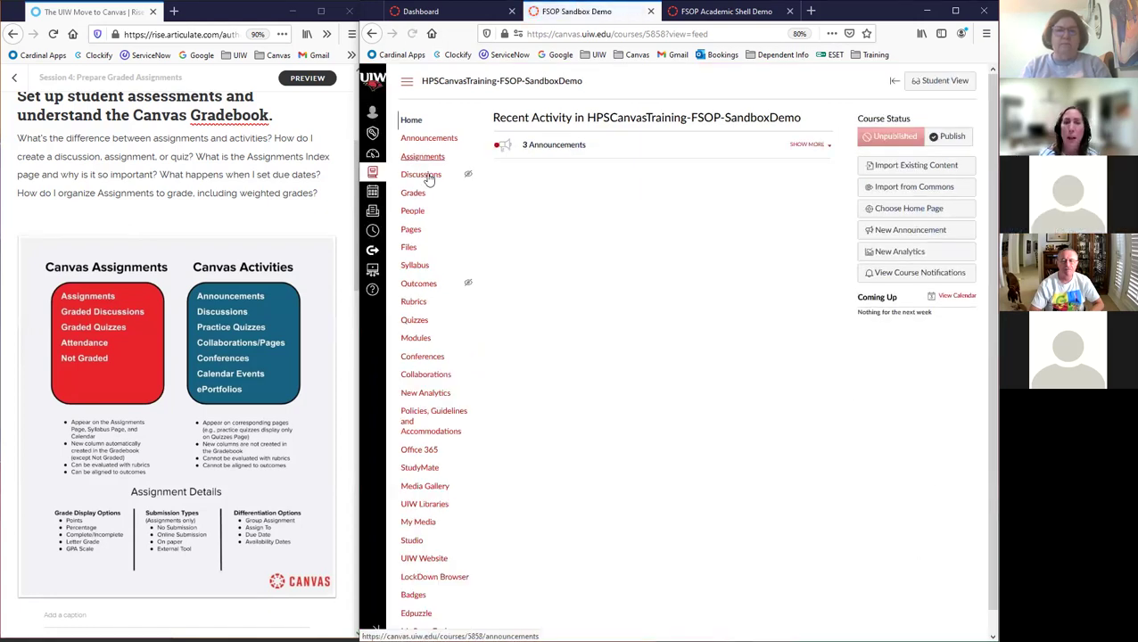
# - Bring the guide to its rubric guidance, open the sandbox course's Rubrics page and dismiss the help tray
pyautogui.scroll(-3, 227, 482)
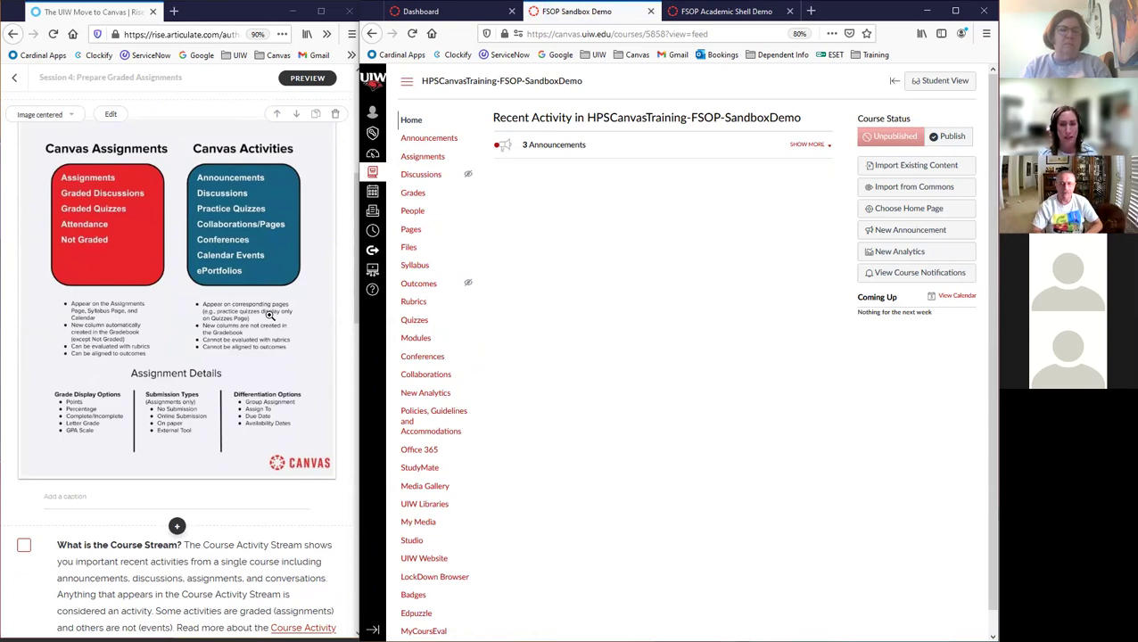
pyautogui.scroll(-5, 275, 460)
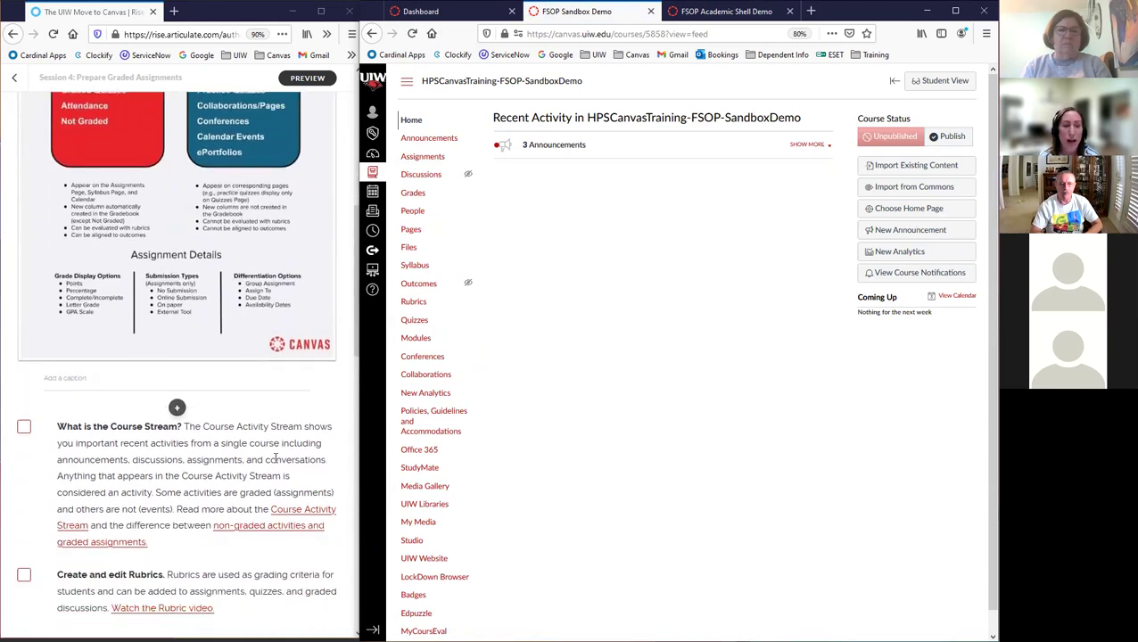
pyautogui.scroll(-1, 275, 460)
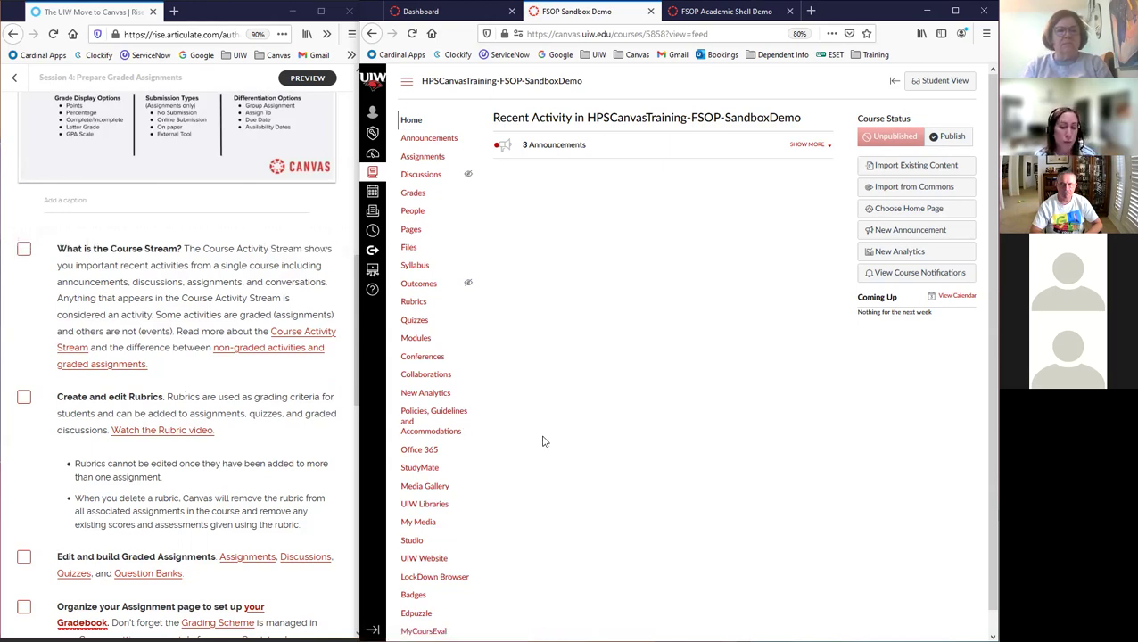
pyautogui.scroll(-1, 538, 446)
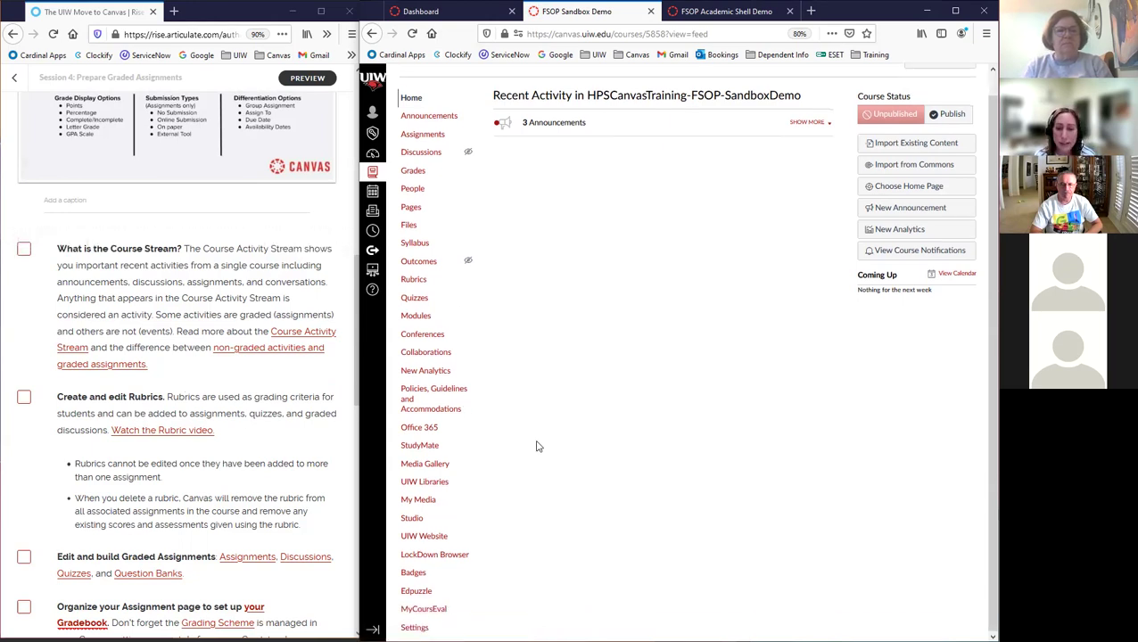
pyautogui.click(414, 284)
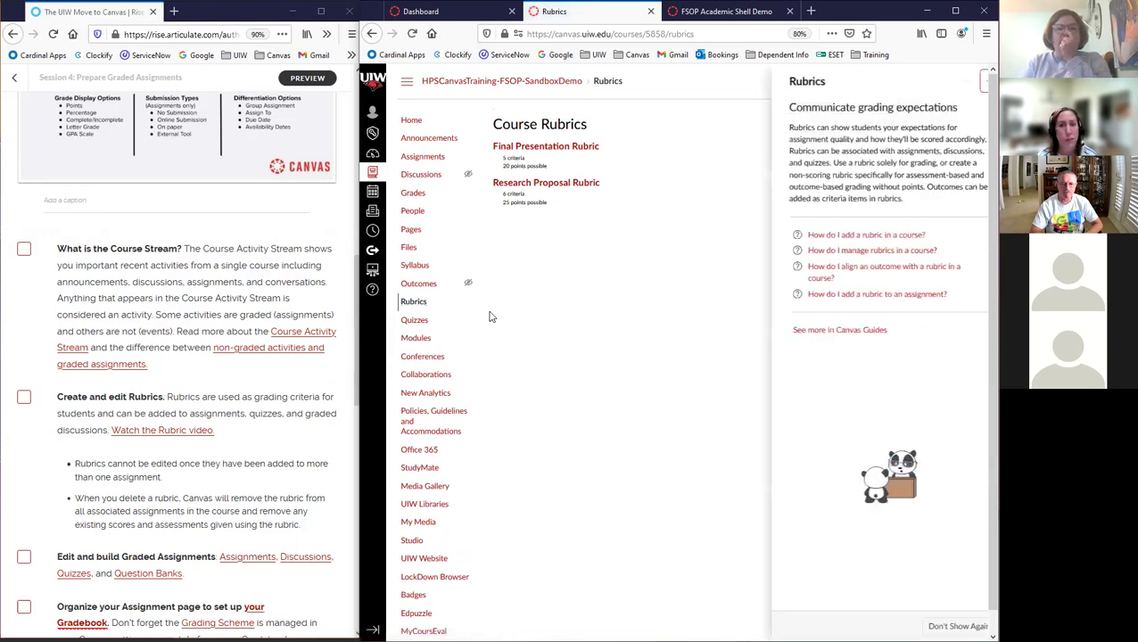
pyautogui.click(971, 84)
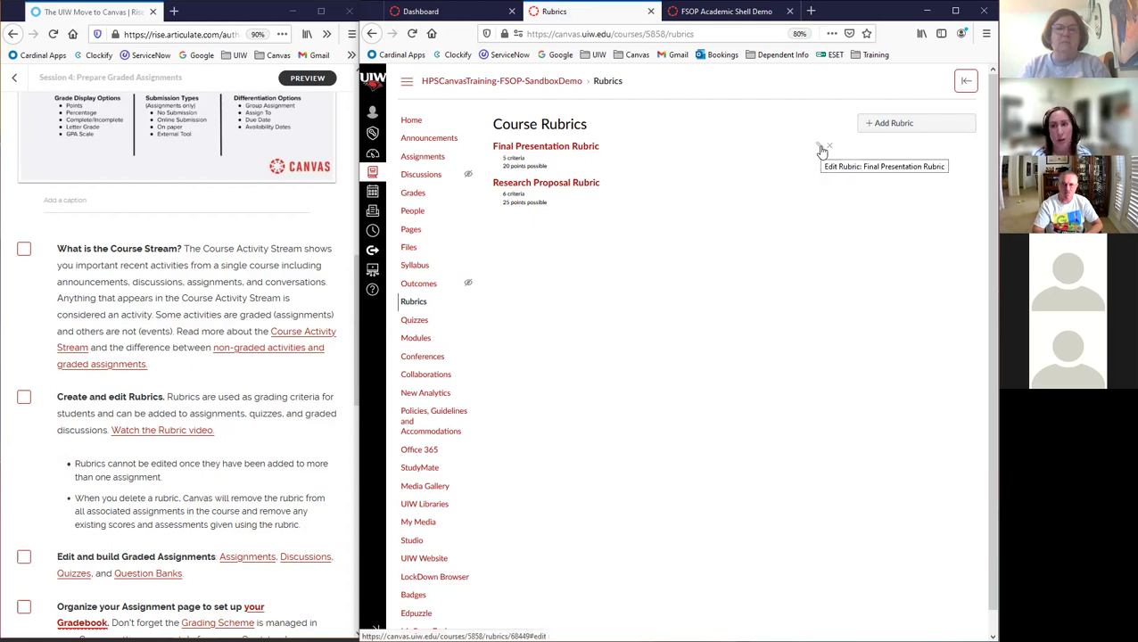
# - Open the Final Presentation Rubric for editing, review its criteria and ratings, and update the rubric
pyautogui.click(821, 150)
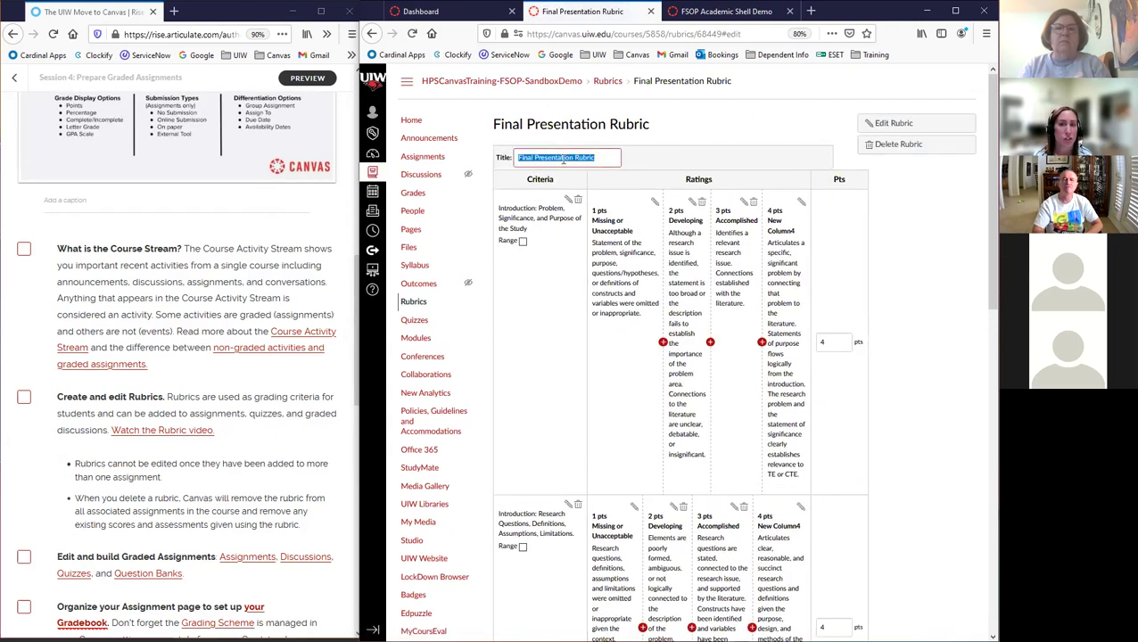
pyautogui.click(597, 157)
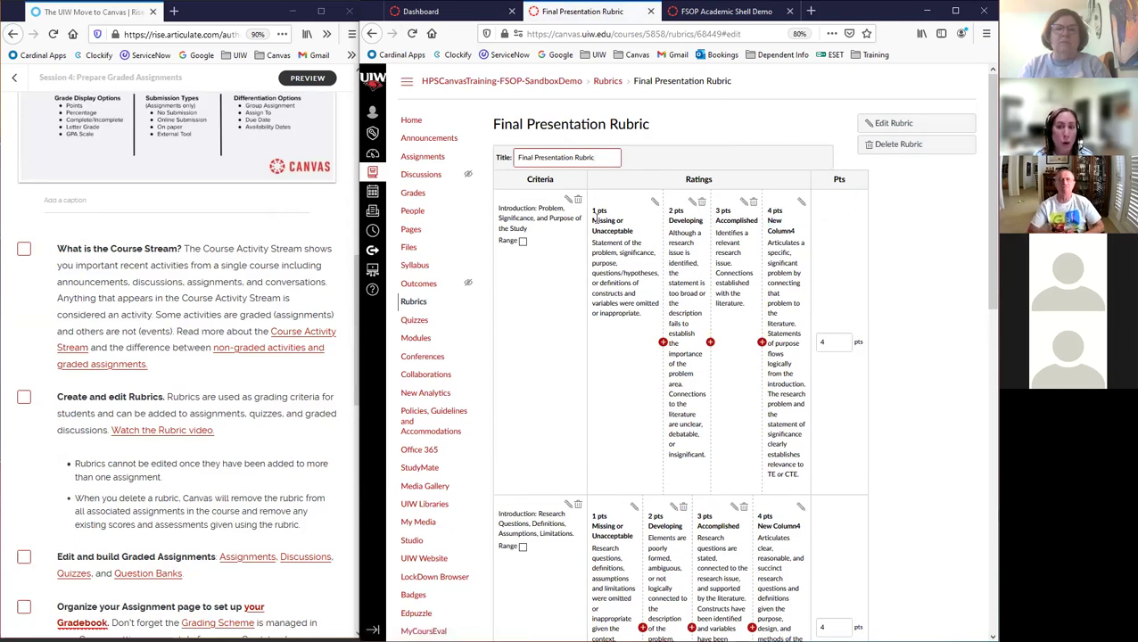
pyautogui.moveTo(680, 236); pyautogui.dragTo(691, 245)
pyautogui.click(689, 291)
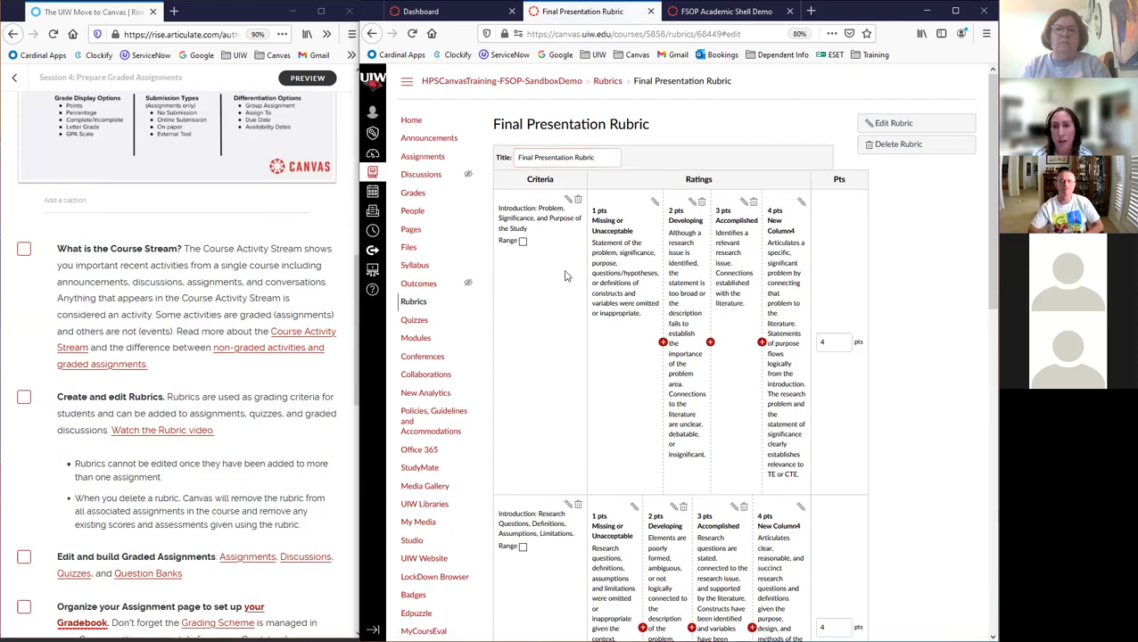
pyautogui.scroll(-3, 627, 281)
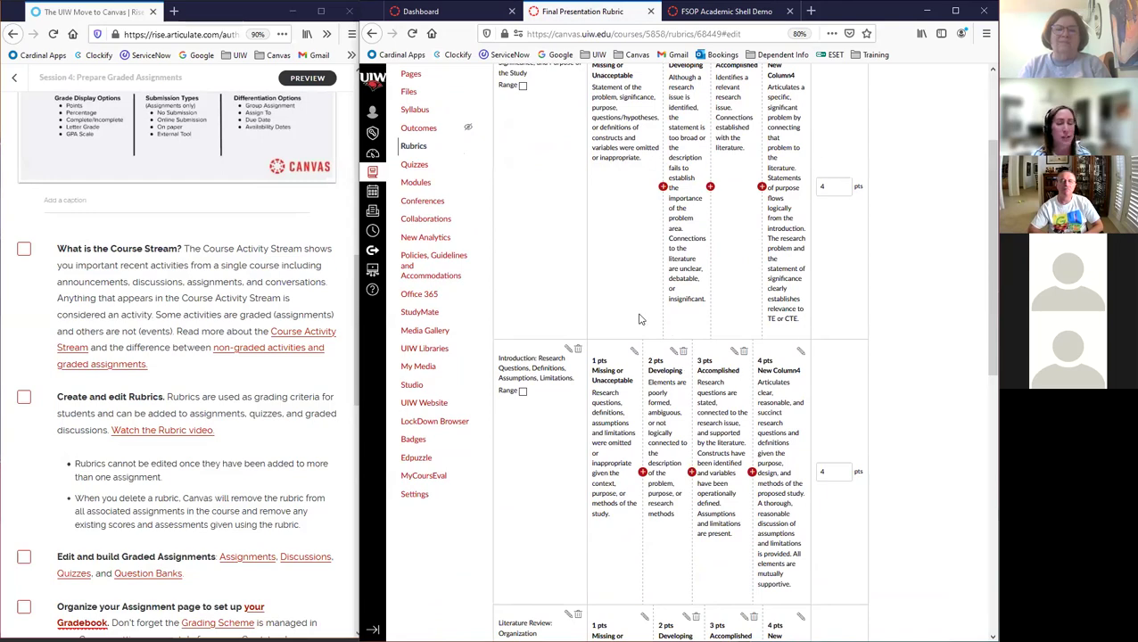
pyautogui.scroll(3, 690, 290)
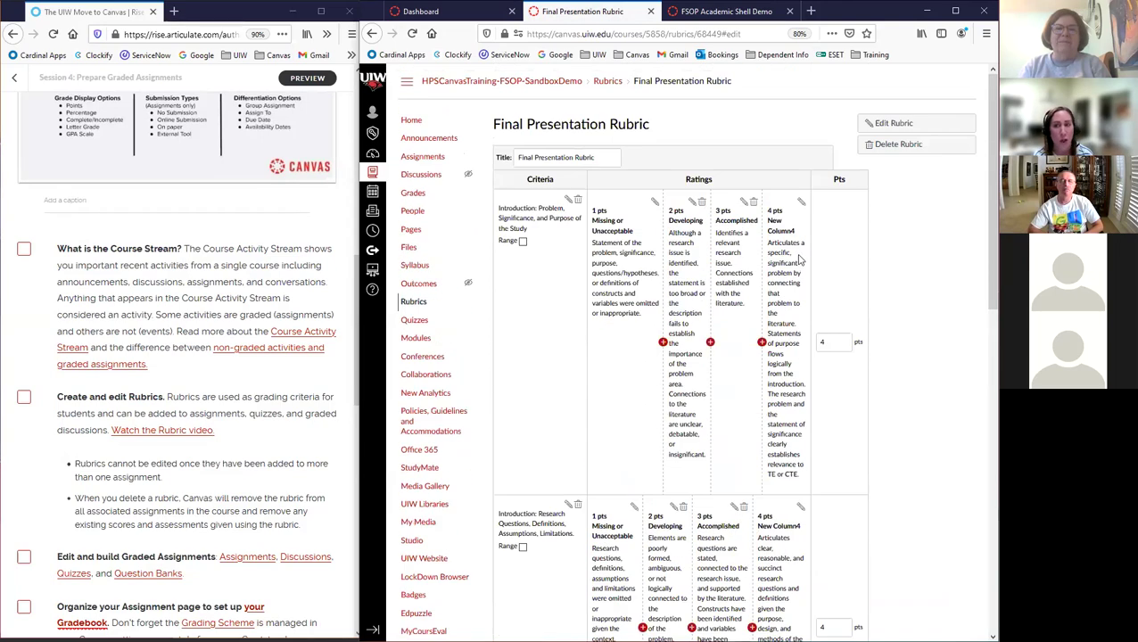
pyautogui.scroll(-12, 919, 250)
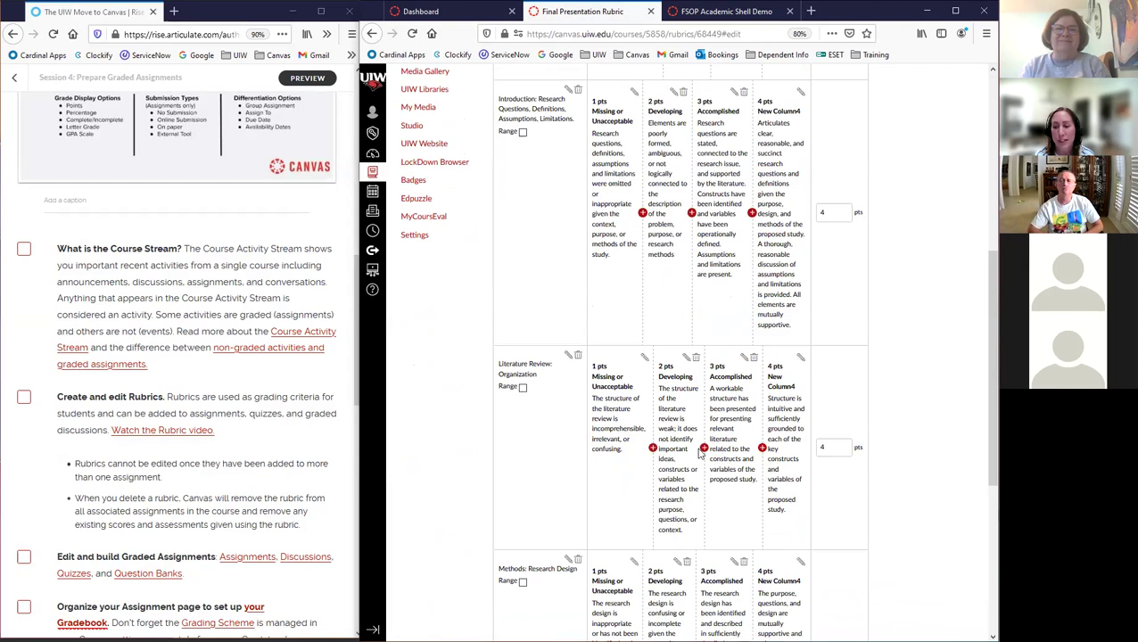
pyautogui.scroll(-3, 721, 465)
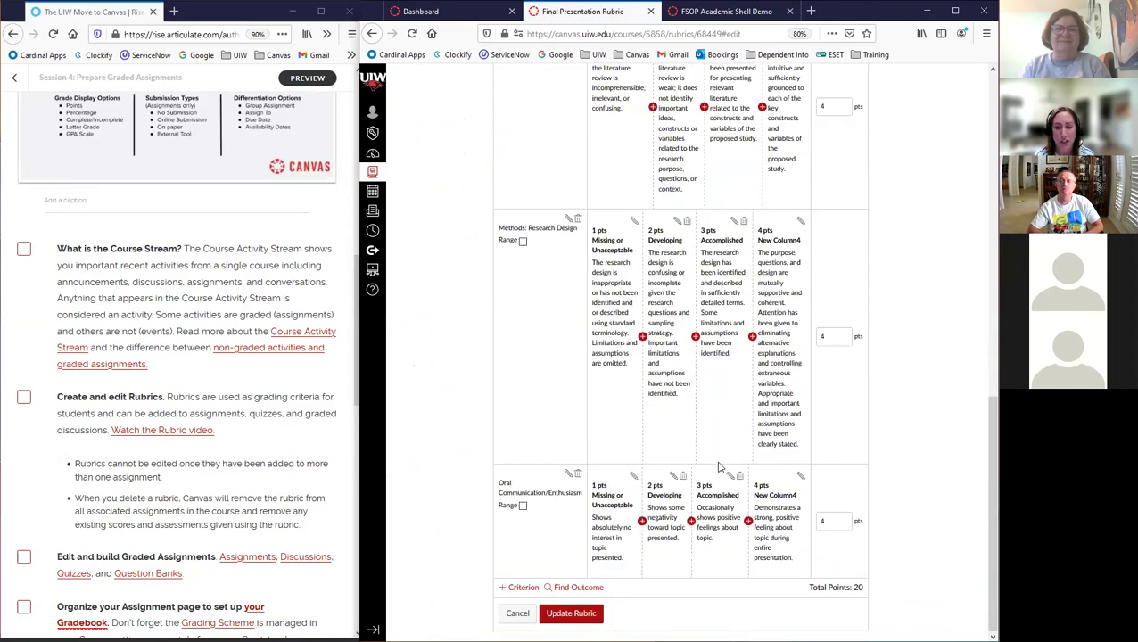
pyautogui.click(571, 614)
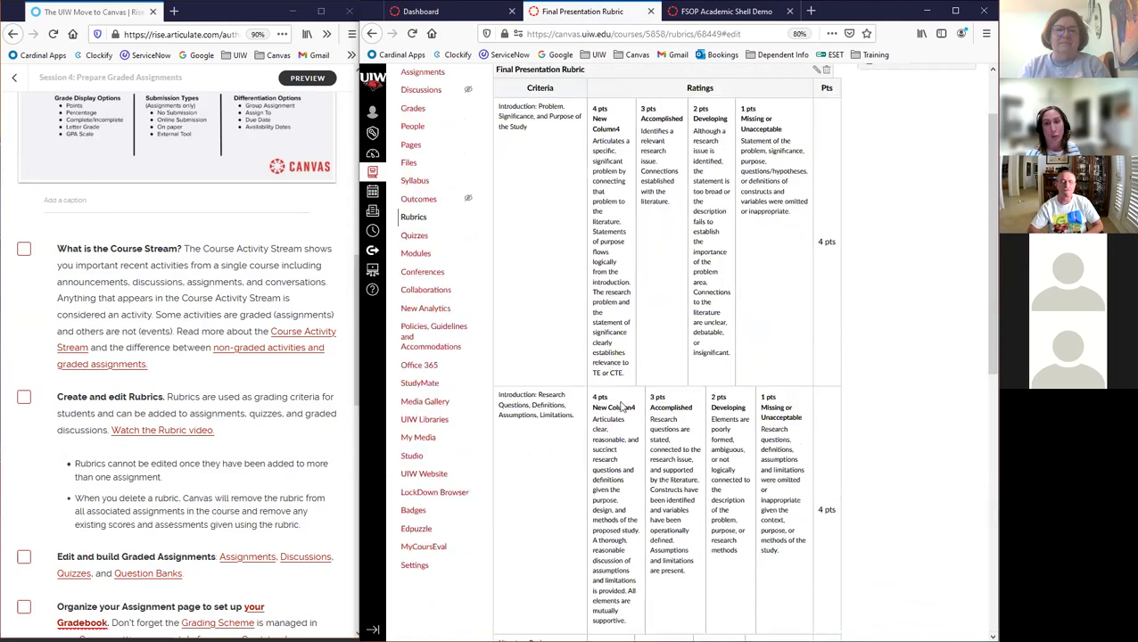
# - Start a new topic in the course's Discussions and title it "Example Discussion"
pyautogui.scroll(2, 695, 321)
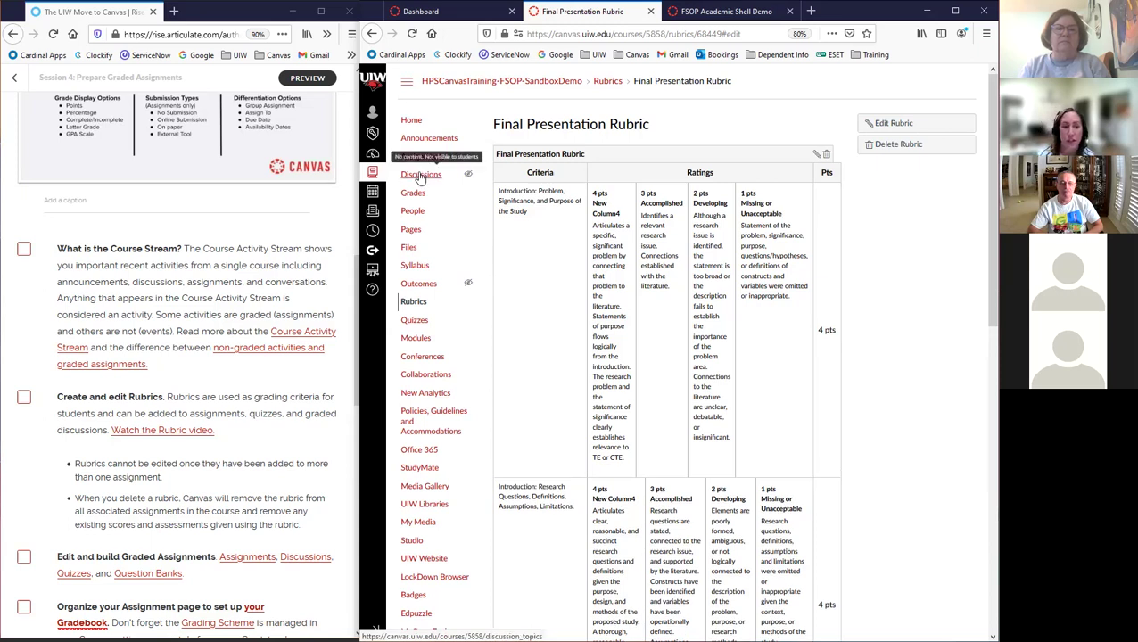
pyautogui.click(420, 175)
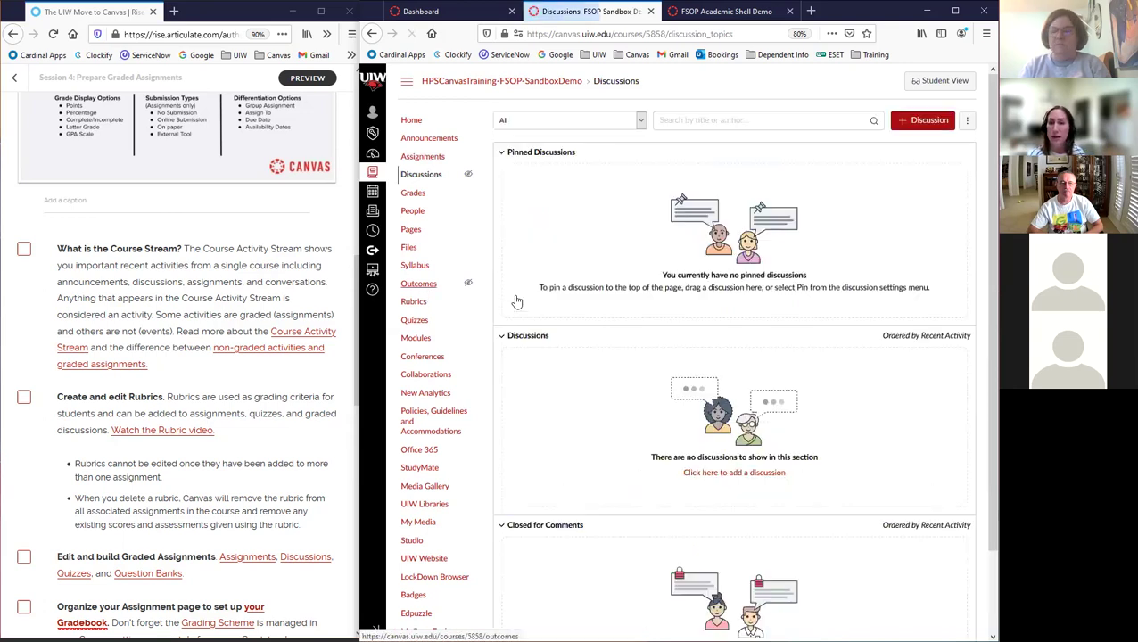
pyautogui.scroll(-2, 699, 378)
pyautogui.scroll(2, 752, 427)
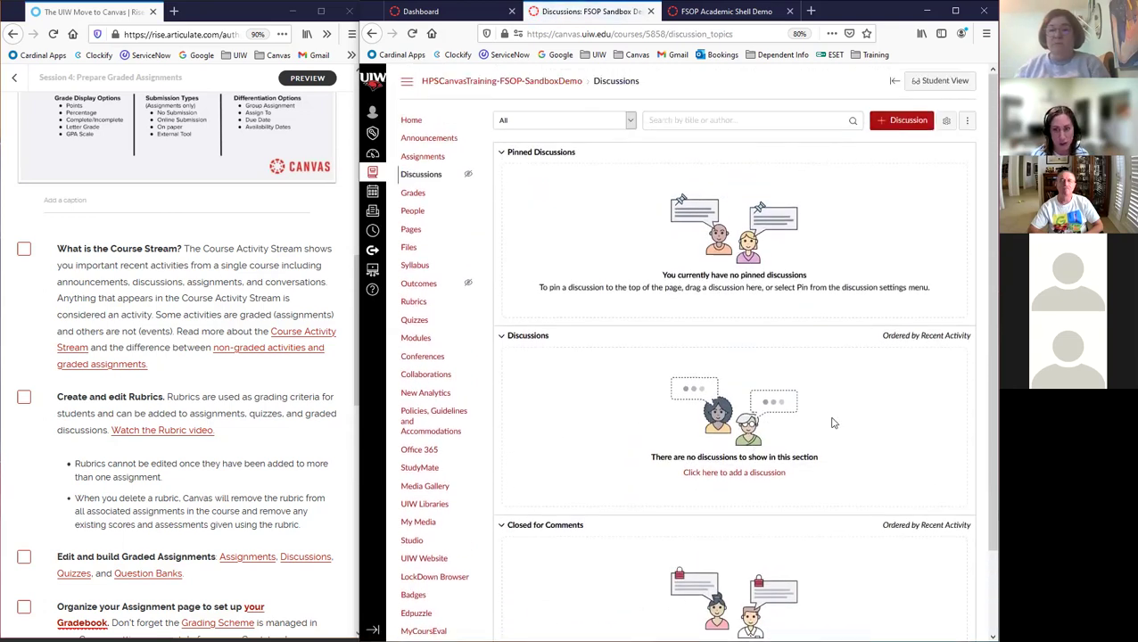
pyautogui.click(906, 126)
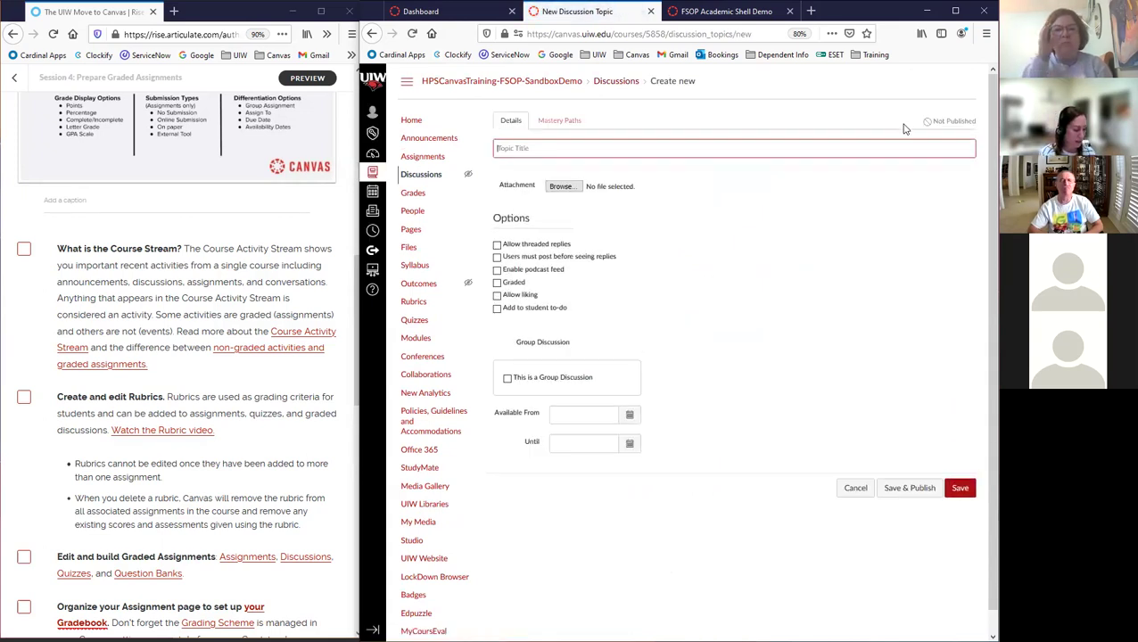
pyautogui.write('Example Discussion')
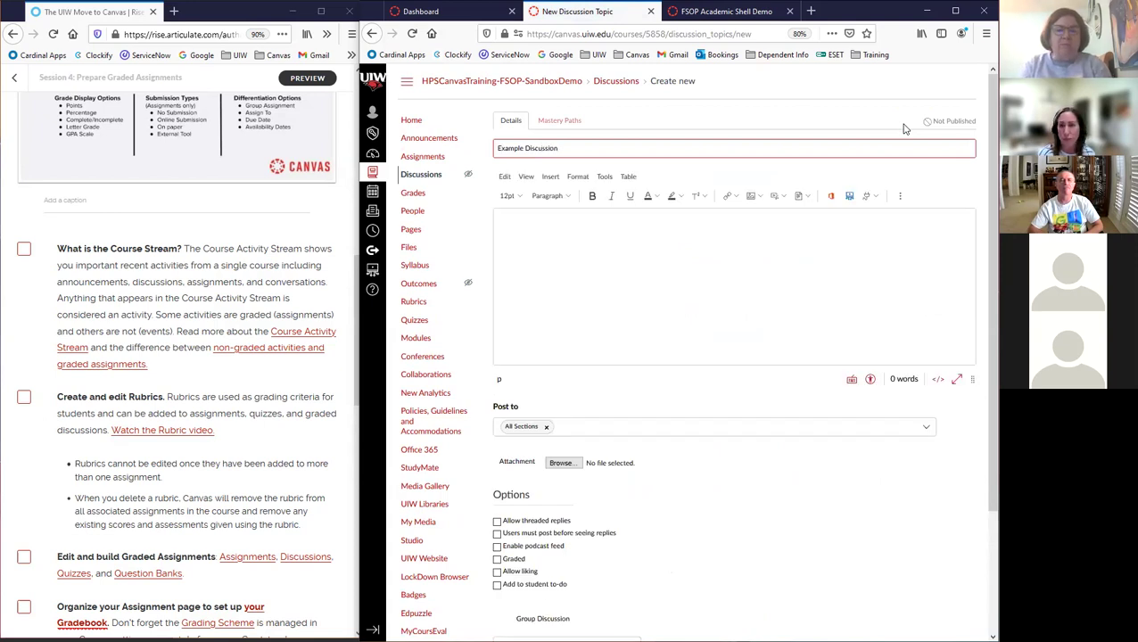
# - Make the new discussion graded, look over its grading and assignment settings, and save and publish it
pyautogui.click(497, 559)
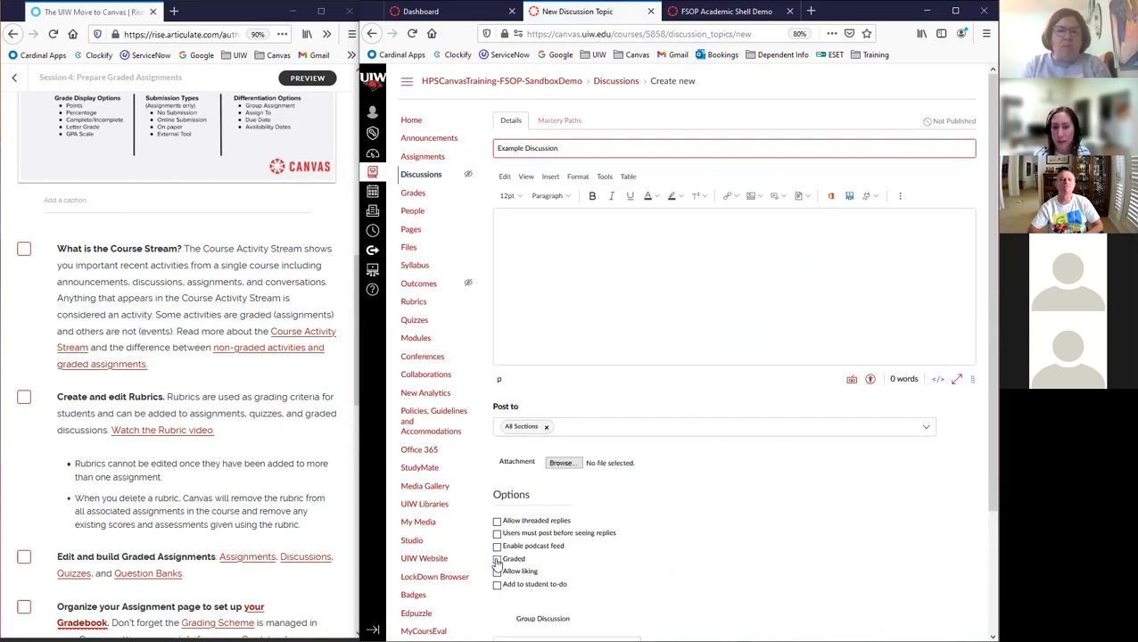
pyautogui.scroll(-5, 692, 517)
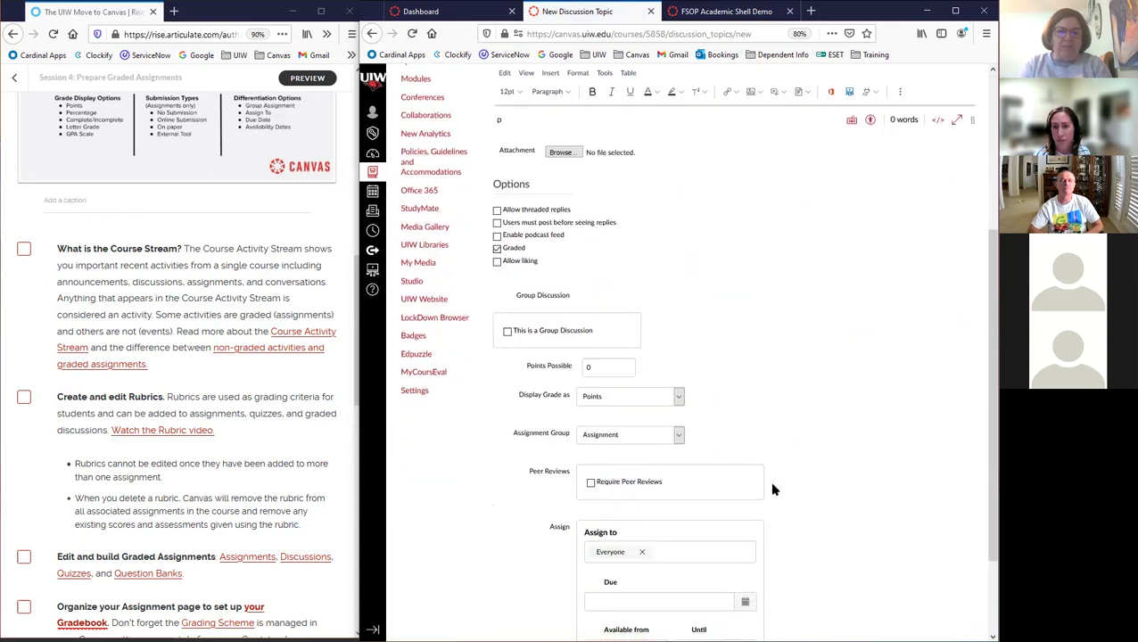
pyautogui.scroll(-2, 768, 409)
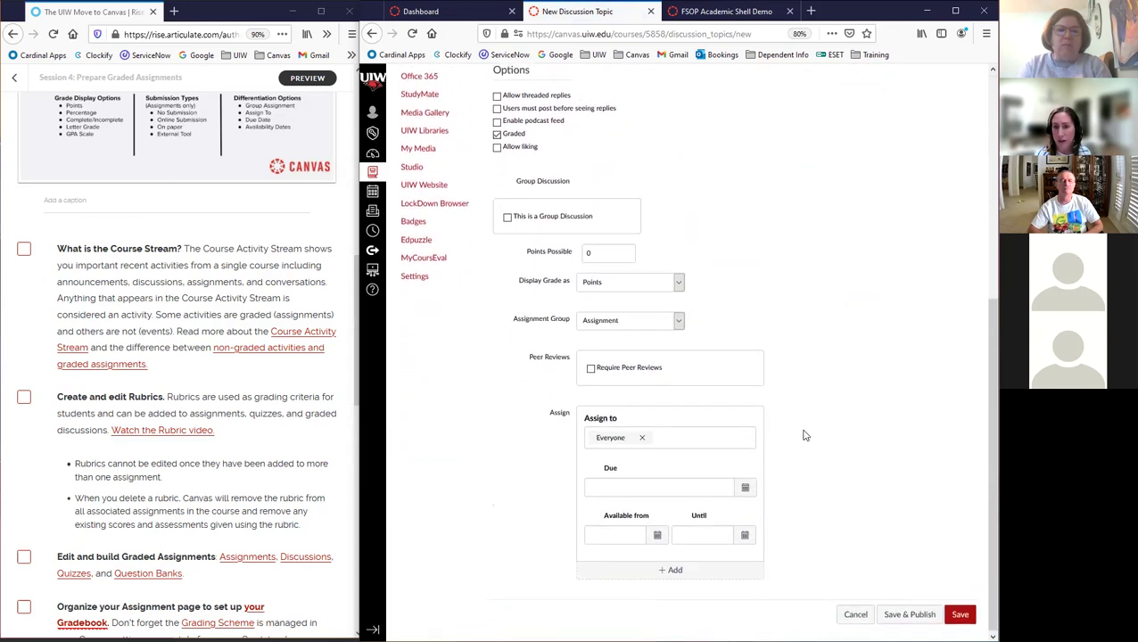
pyautogui.click(921, 613)
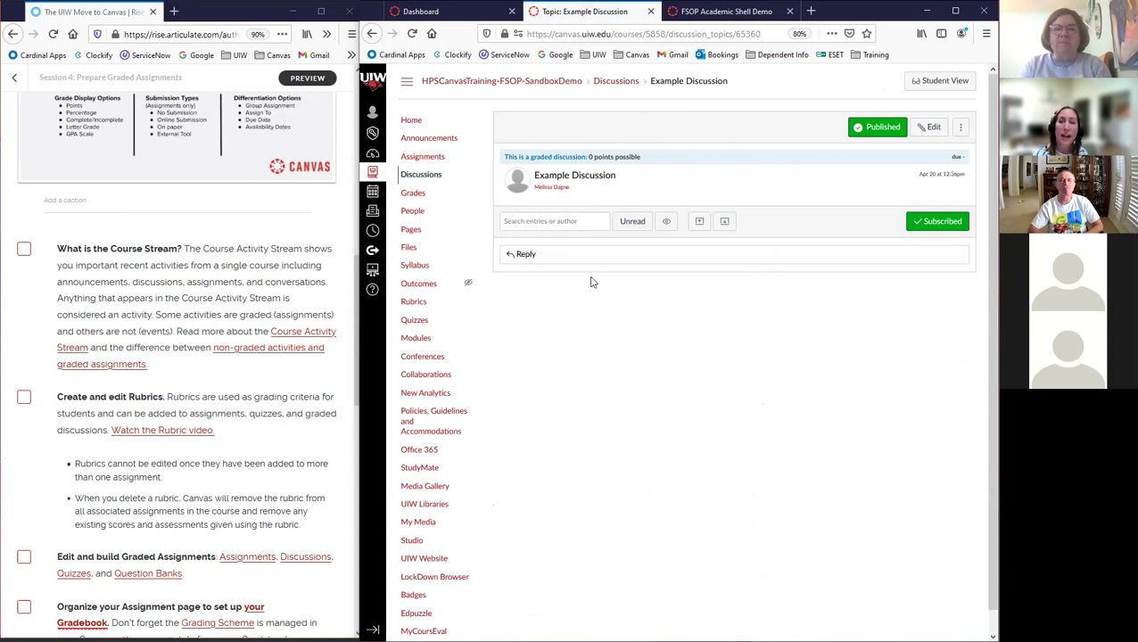
# - Return to the Discussions list, reopen Example Discussion and open the form for adding a rubric to it
pyautogui.click(615, 82)
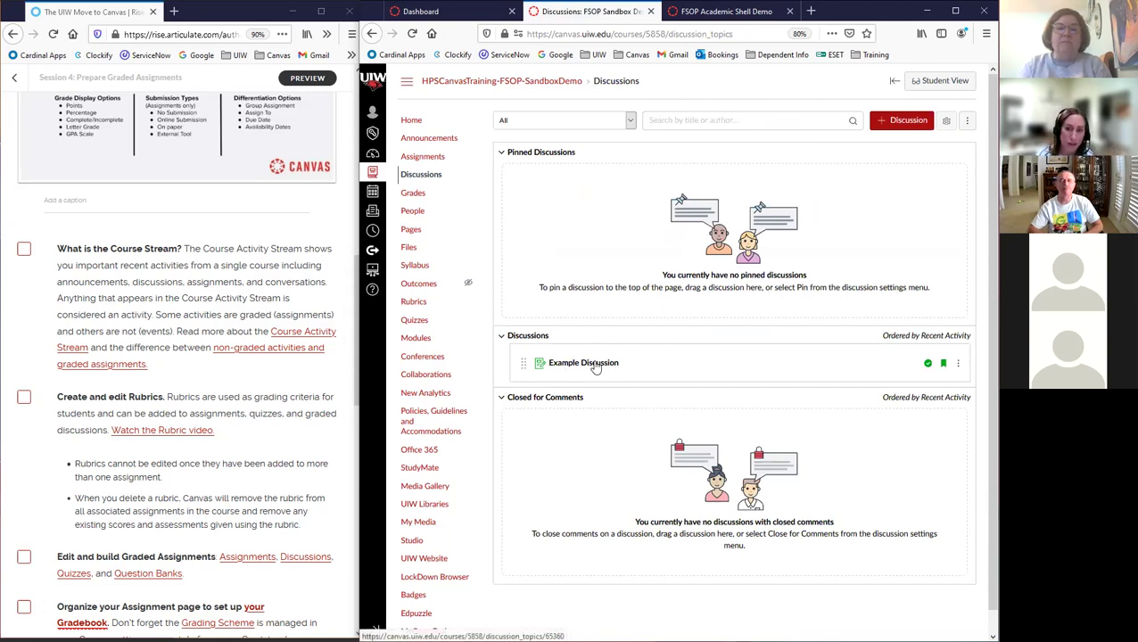
pyautogui.click(593, 364)
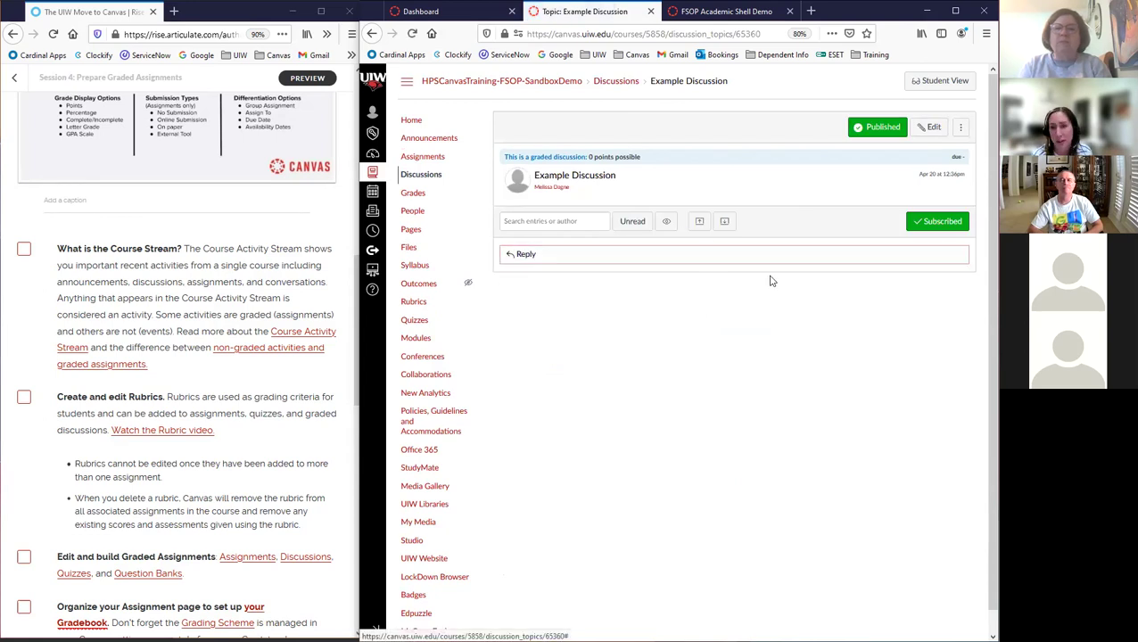
pyautogui.click(962, 131)
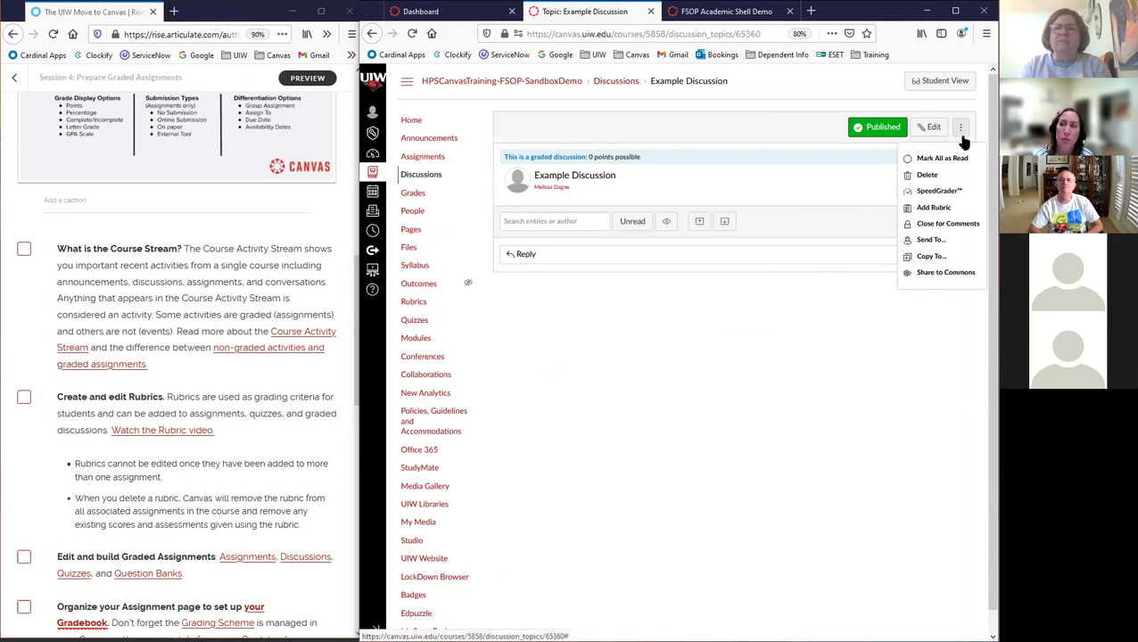
pyautogui.click(936, 213)
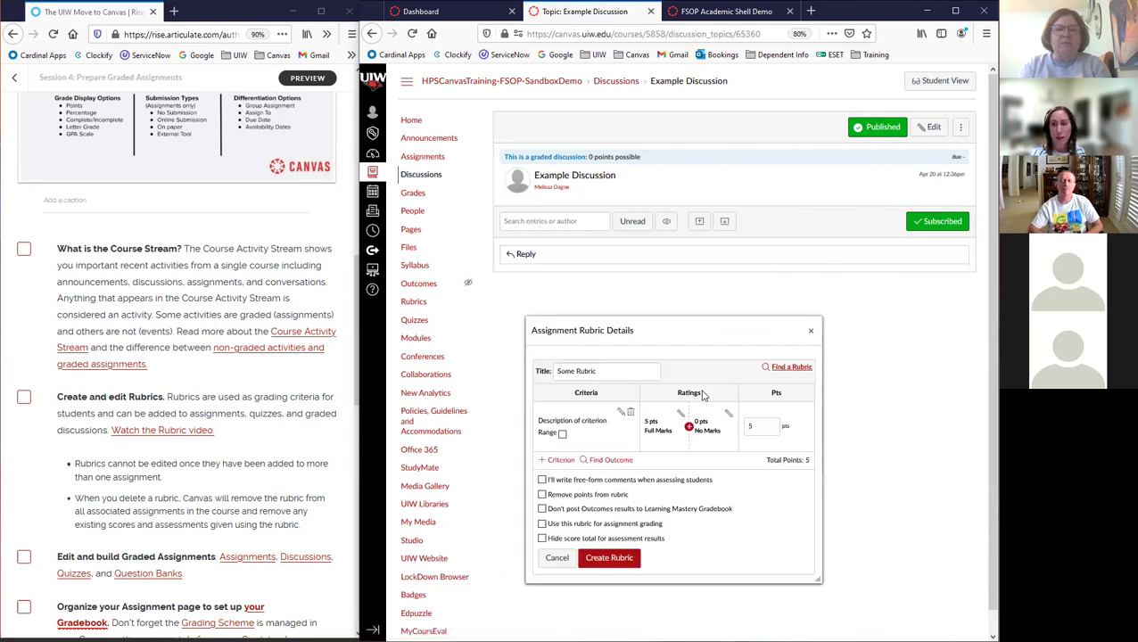
# - Browse the existing rubrics, look over the English Rubric 6 Point criteria, and leave the rubric details without attaching one
pyautogui.click(790, 367)
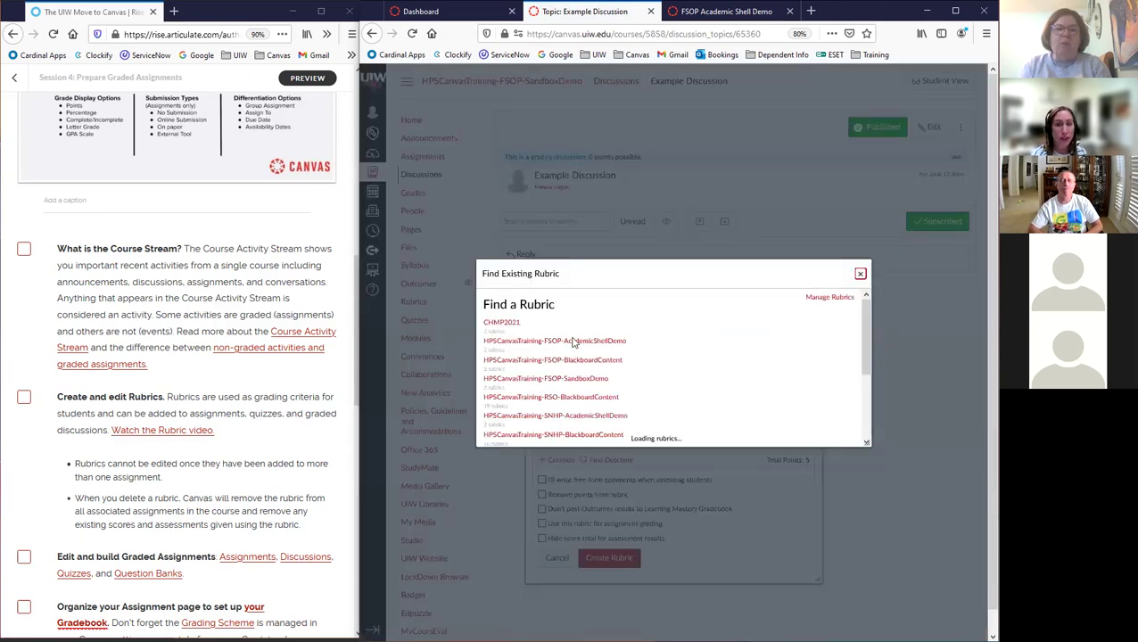
pyautogui.scroll(-8, 532, 354)
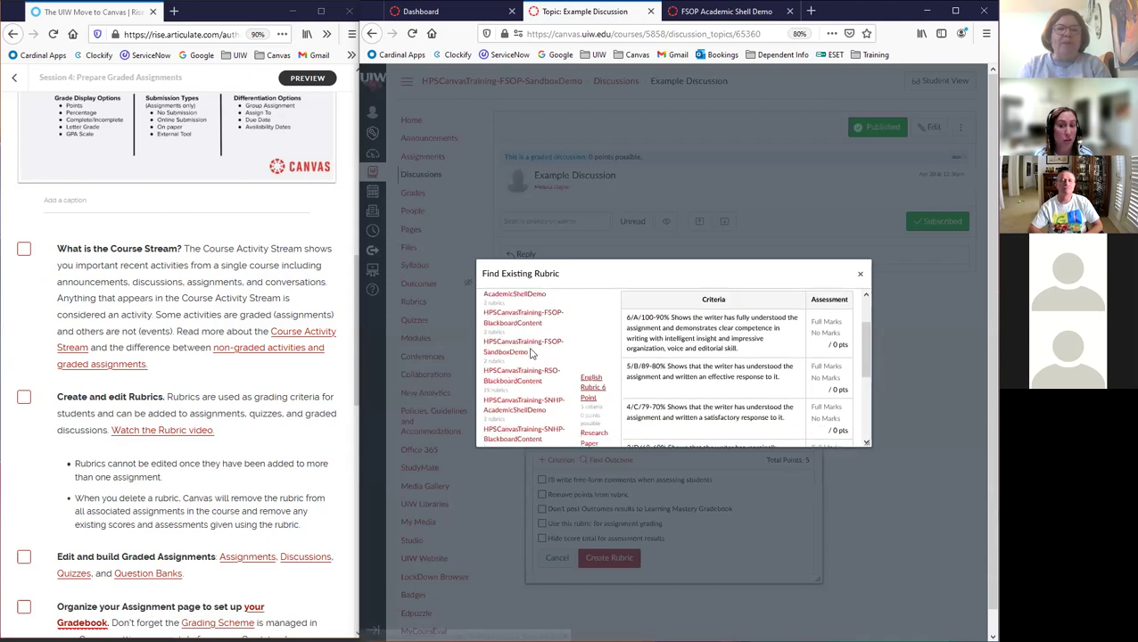
pyautogui.scroll(-1, 532, 368)
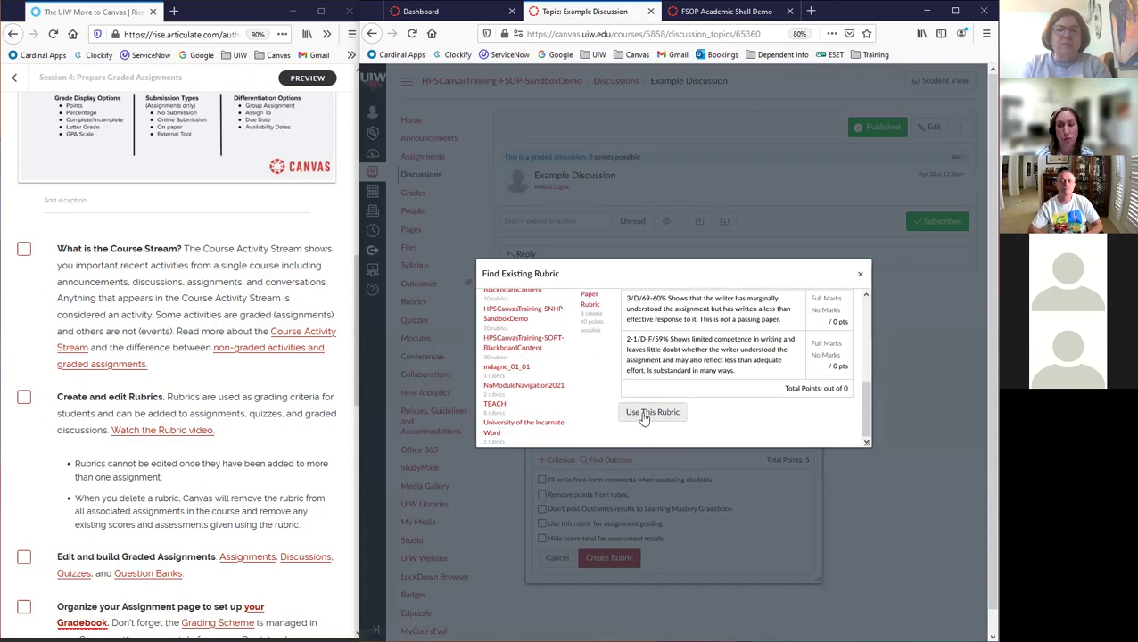
pyautogui.click(863, 272)
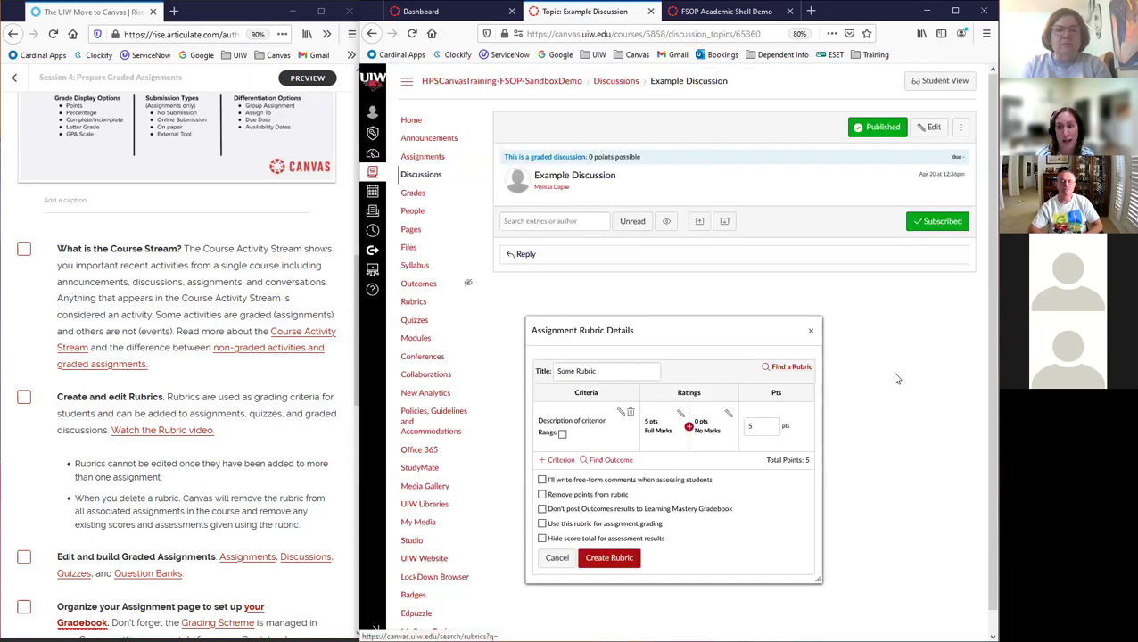
pyautogui.click(559, 560)
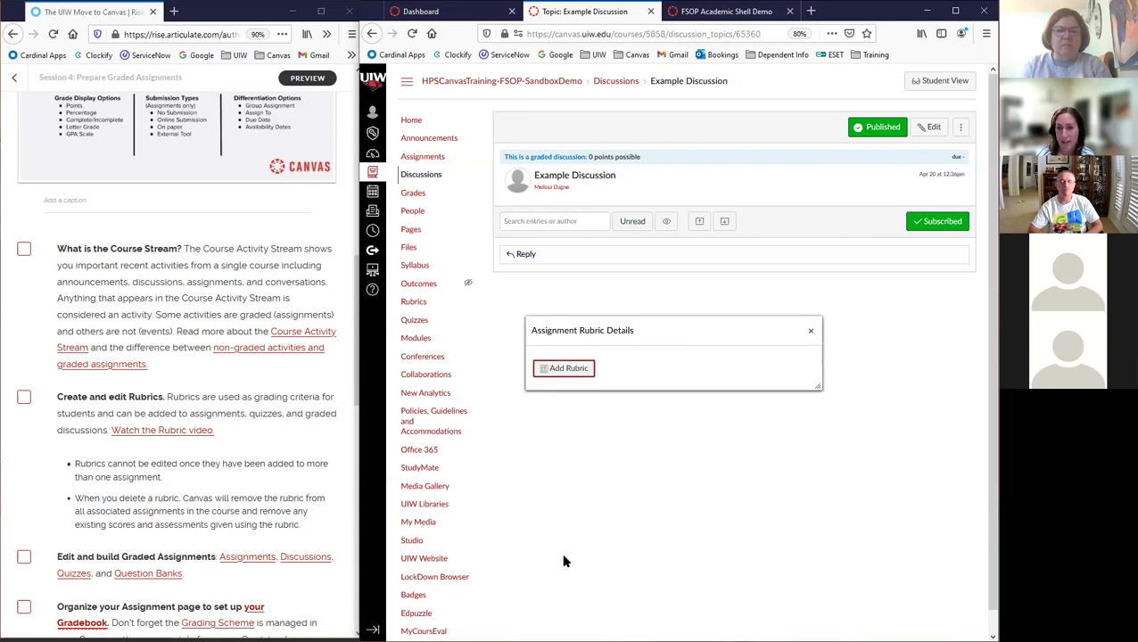
pyautogui.click(811, 332)
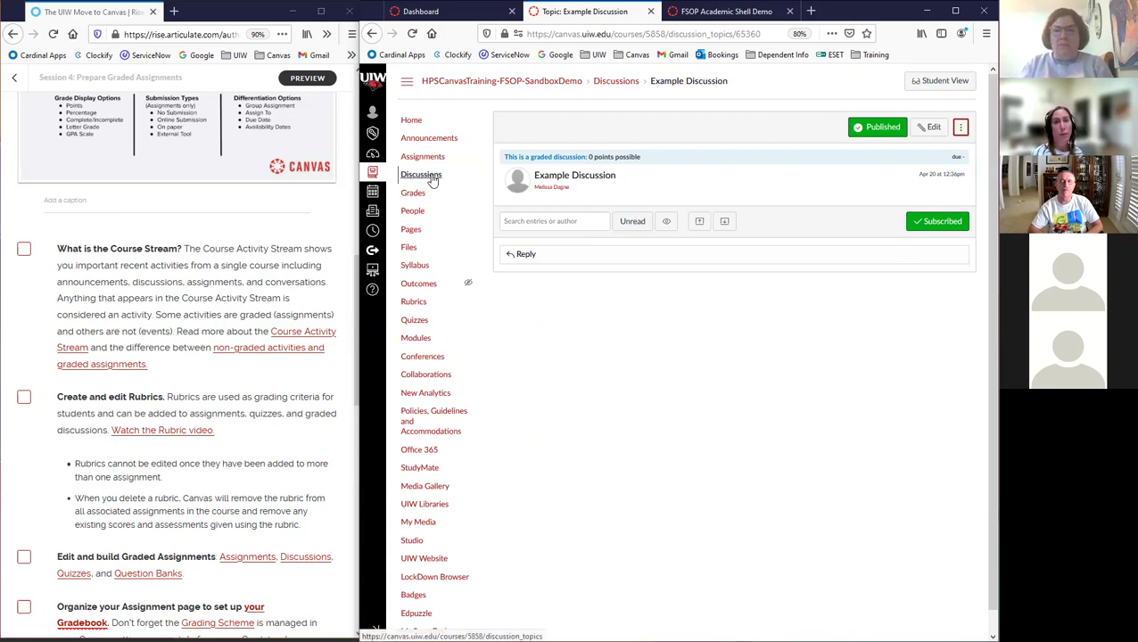
# - Open Example Discussion for editing and review its options and points possible
pyautogui.click(933, 128)
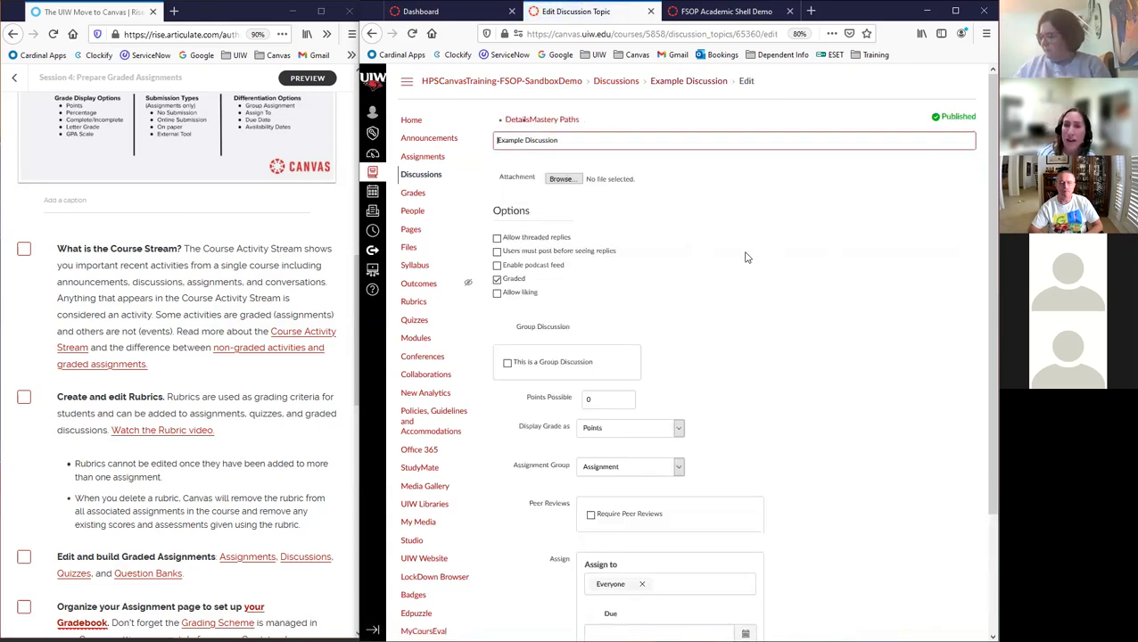
pyautogui.scroll(-2, 607, 307)
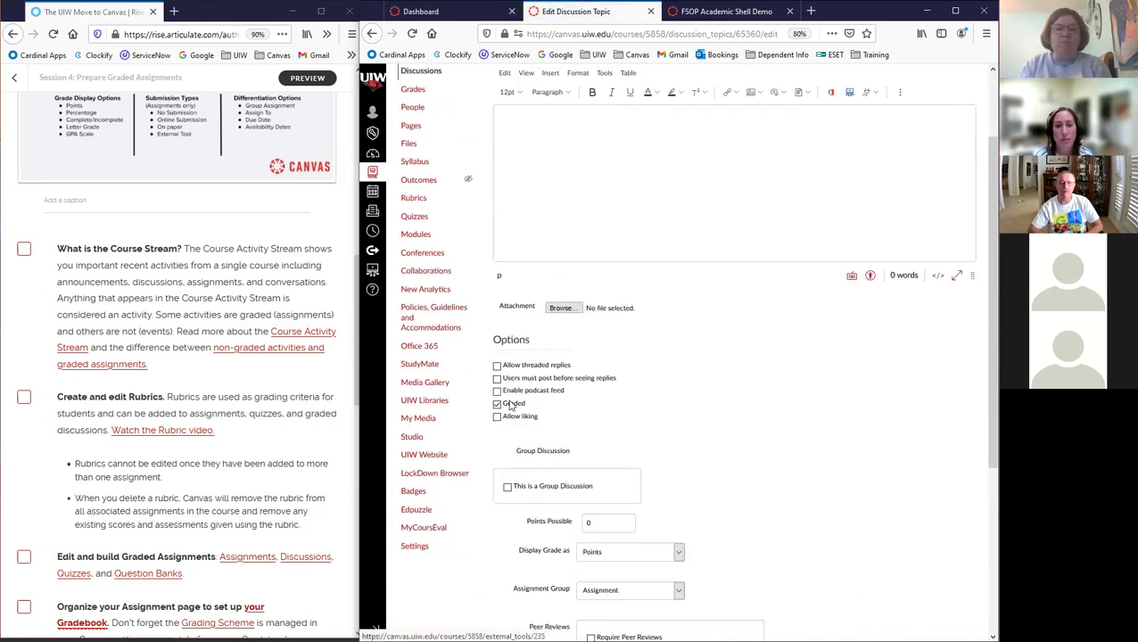
pyautogui.scroll(-3, 594, 341)
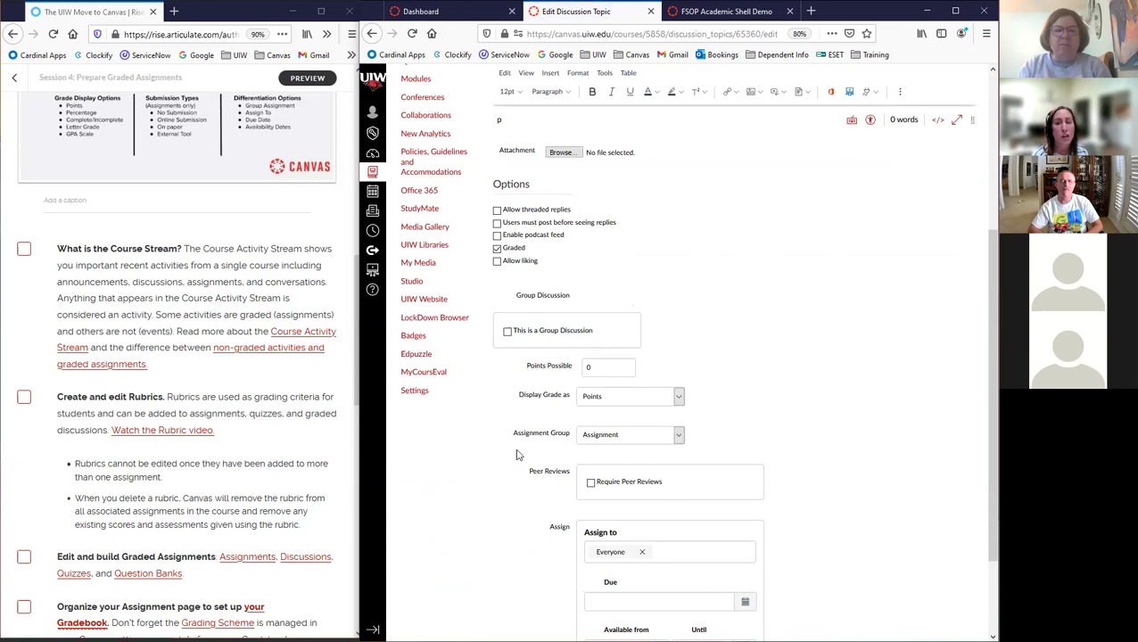
pyautogui.doubleClick(597, 366)
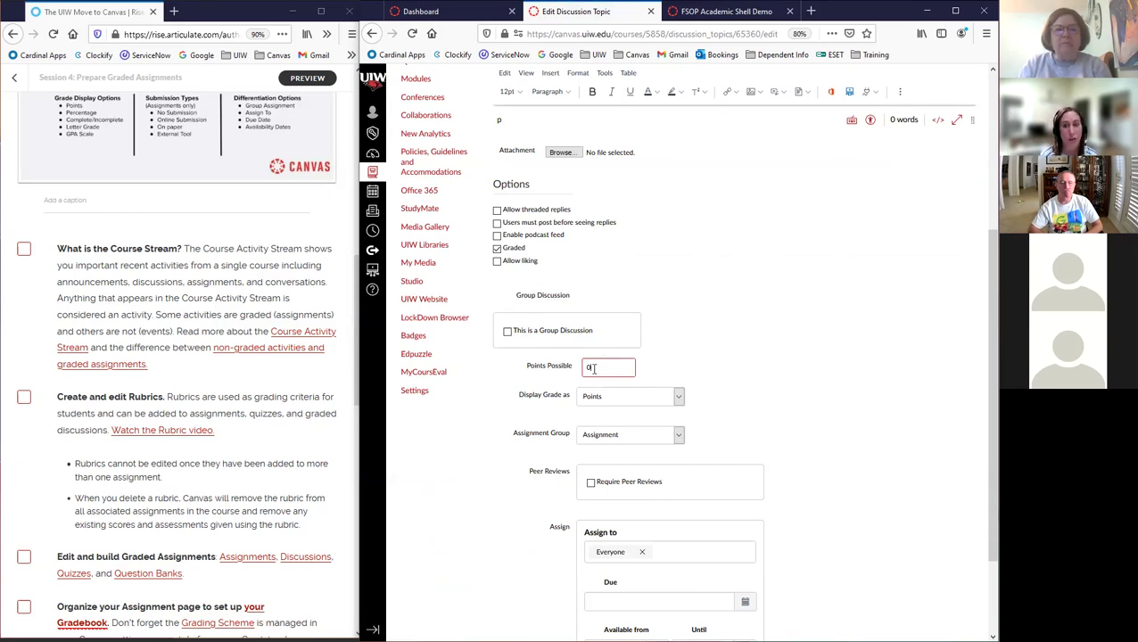
pyautogui.click(694, 364)
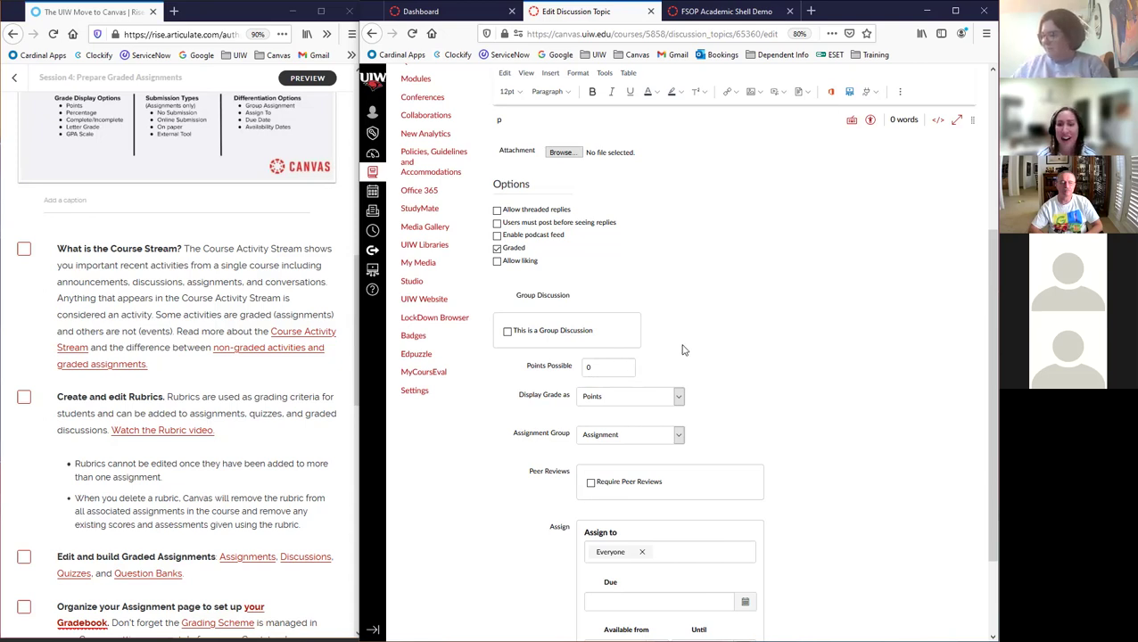
pyautogui.scroll(-2, 682, 350)
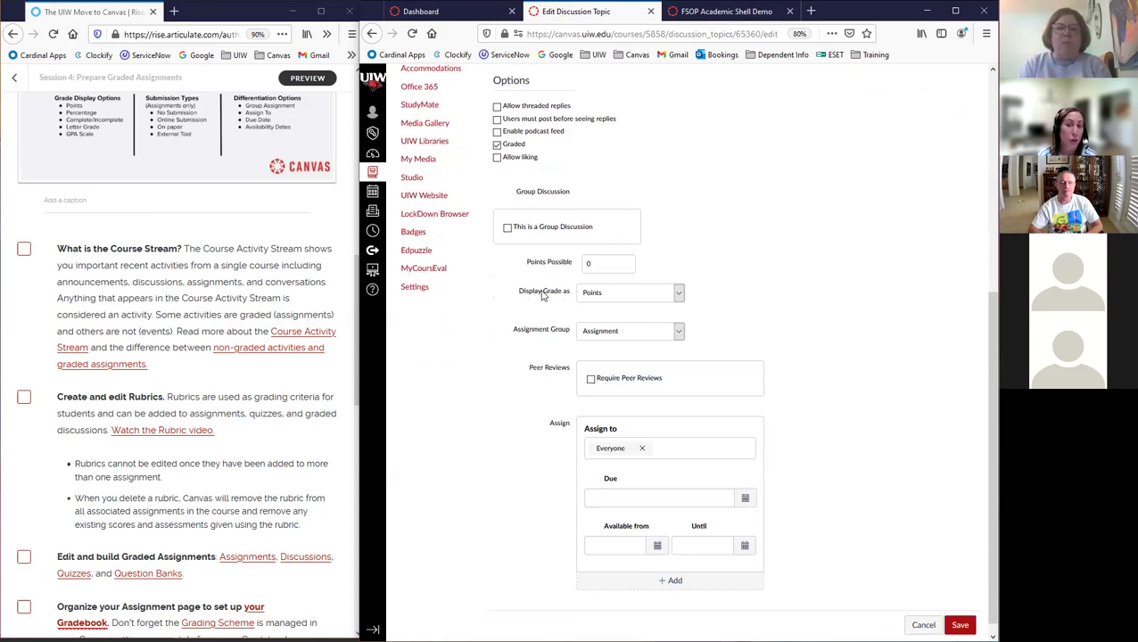
# - Review the available grade display types and assignment groups for the discussion without changing either
pyautogui.click(680, 293)
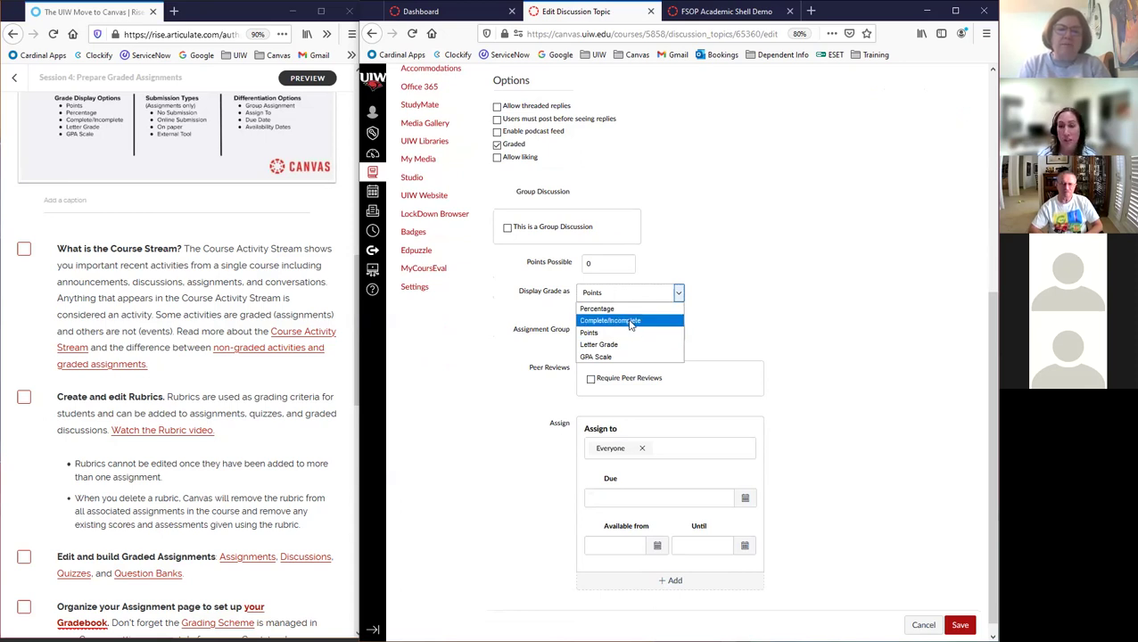
pyautogui.click(704, 300)
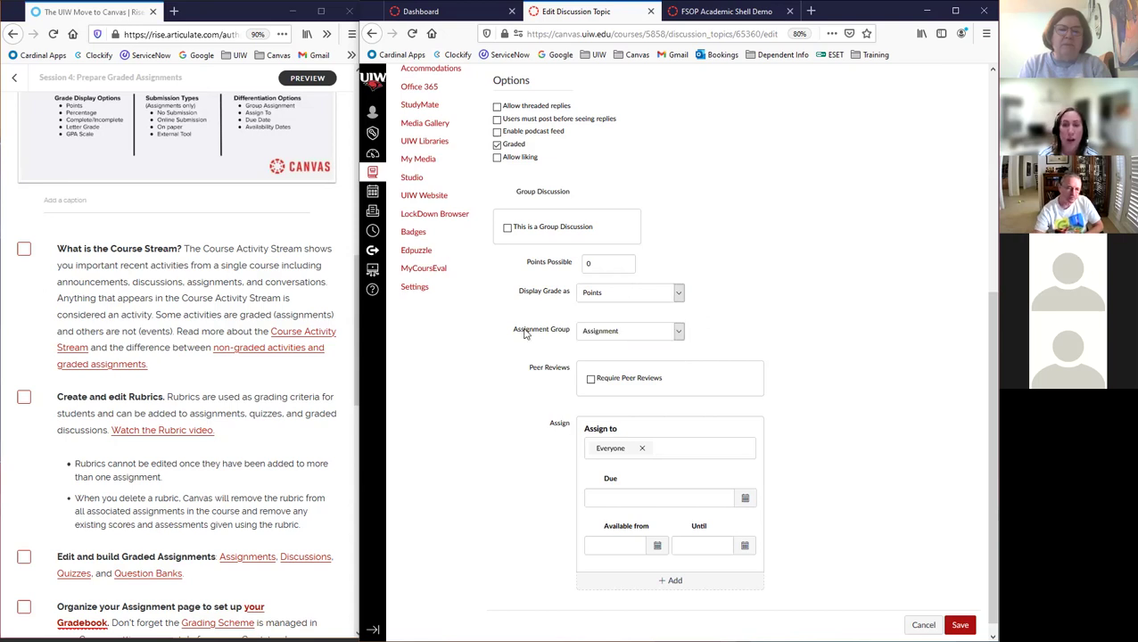
pyautogui.click(680, 333)
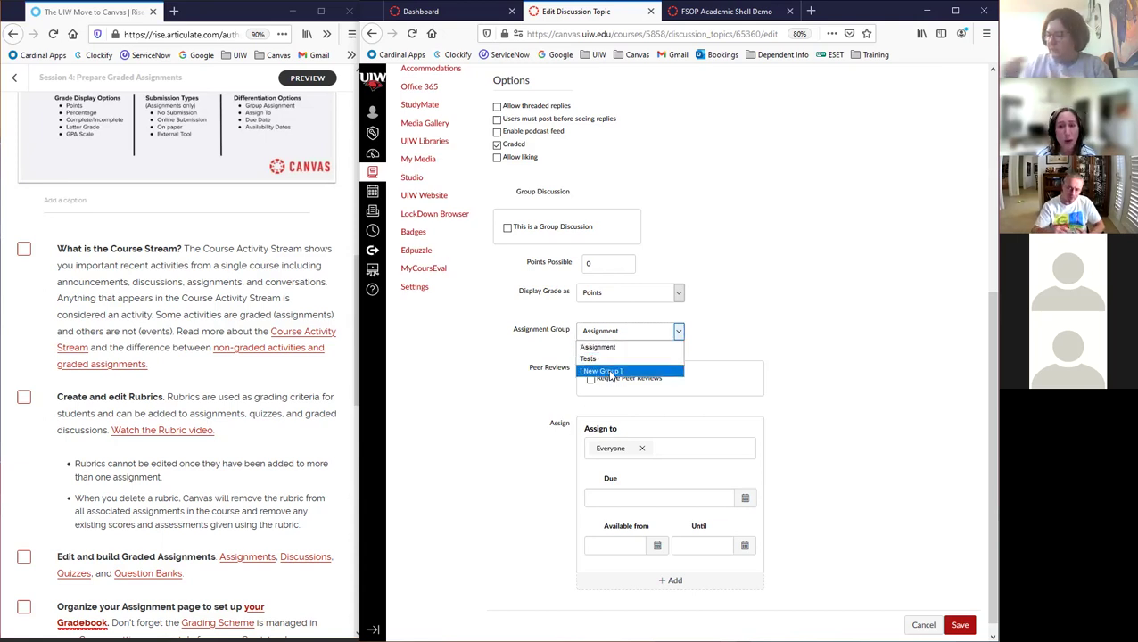
pyautogui.click(766, 211)
pyautogui.scroll(3, 766, 212)
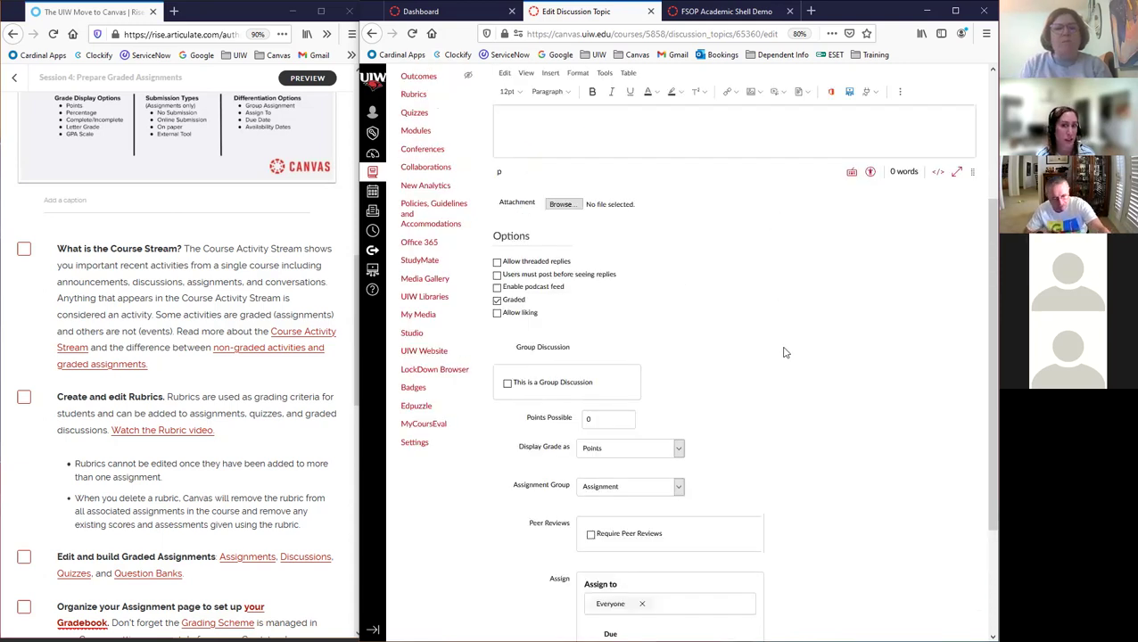
pyautogui.scroll(-3, 785, 352)
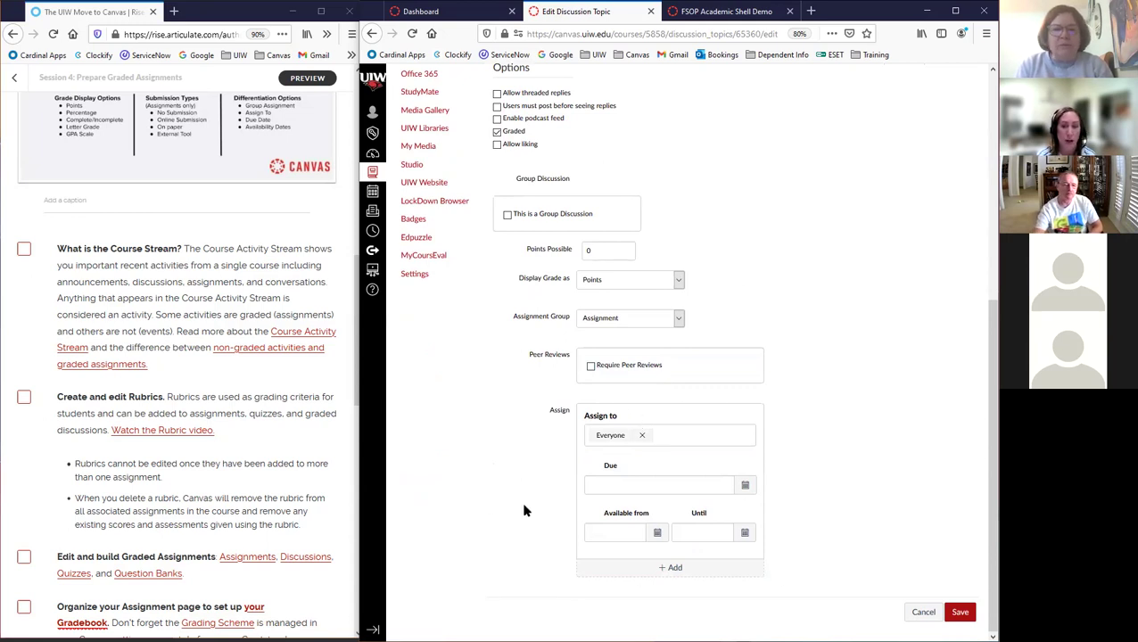
# - Remove Everyone from the discussion's assignees and examine who else it can be assigned to
pyautogui.click(643, 436)
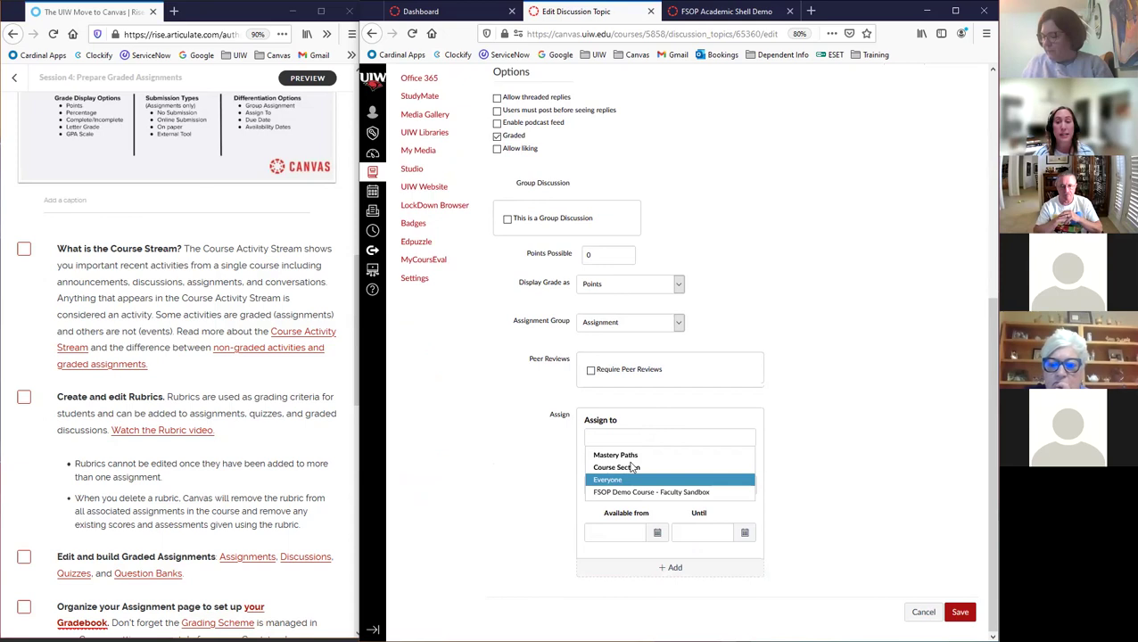
pyautogui.click(825, 423)
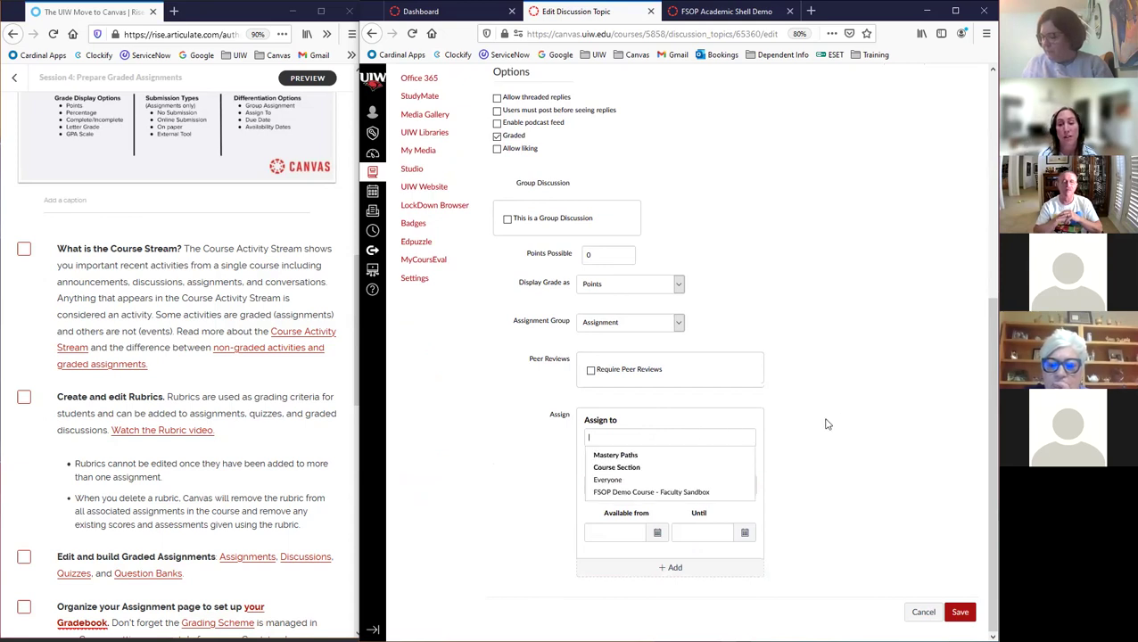
pyautogui.click(803, 435)
pyautogui.click(623, 435)
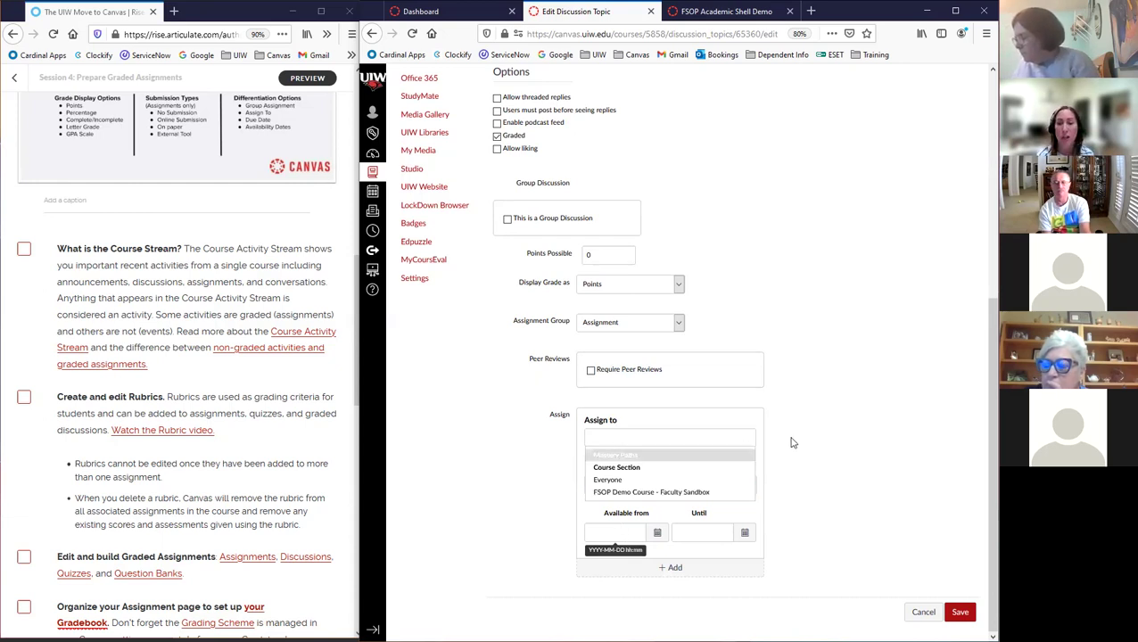
# - Add two extra assignment blocks, remove both, and assign the discussion to Everyone again
pyautogui.click(675, 570)
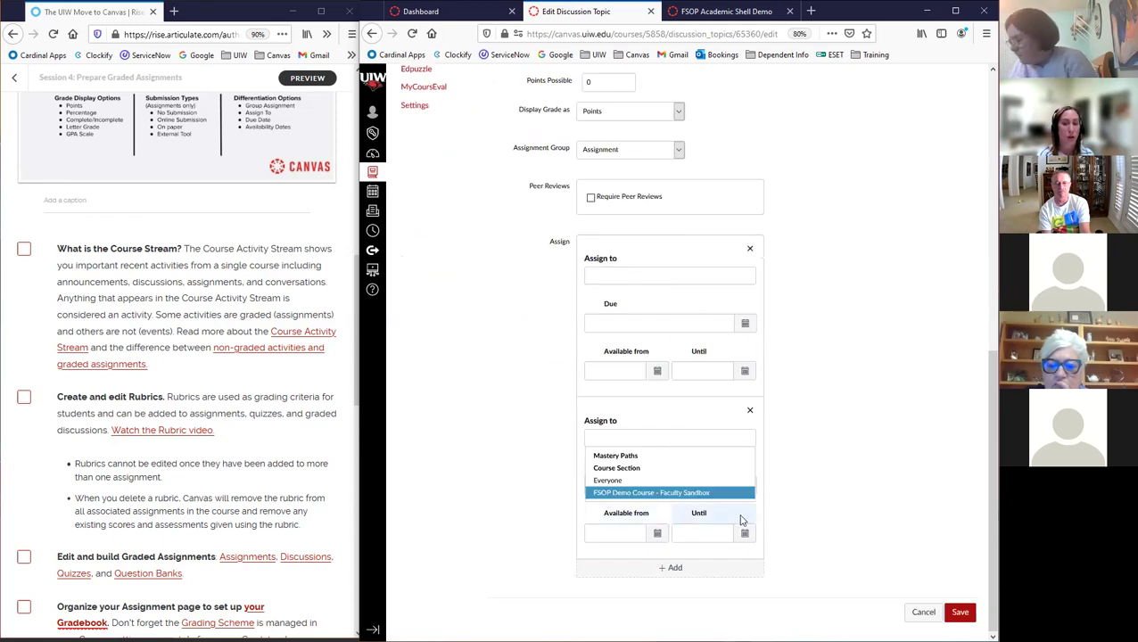
pyautogui.click(671, 569)
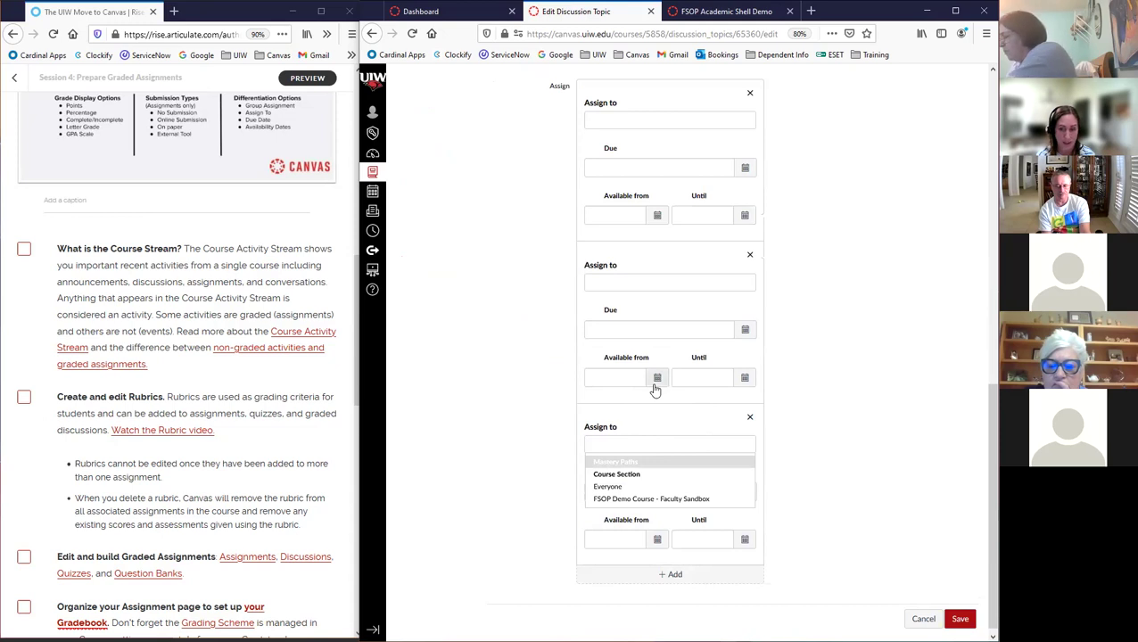
pyautogui.click(752, 421)
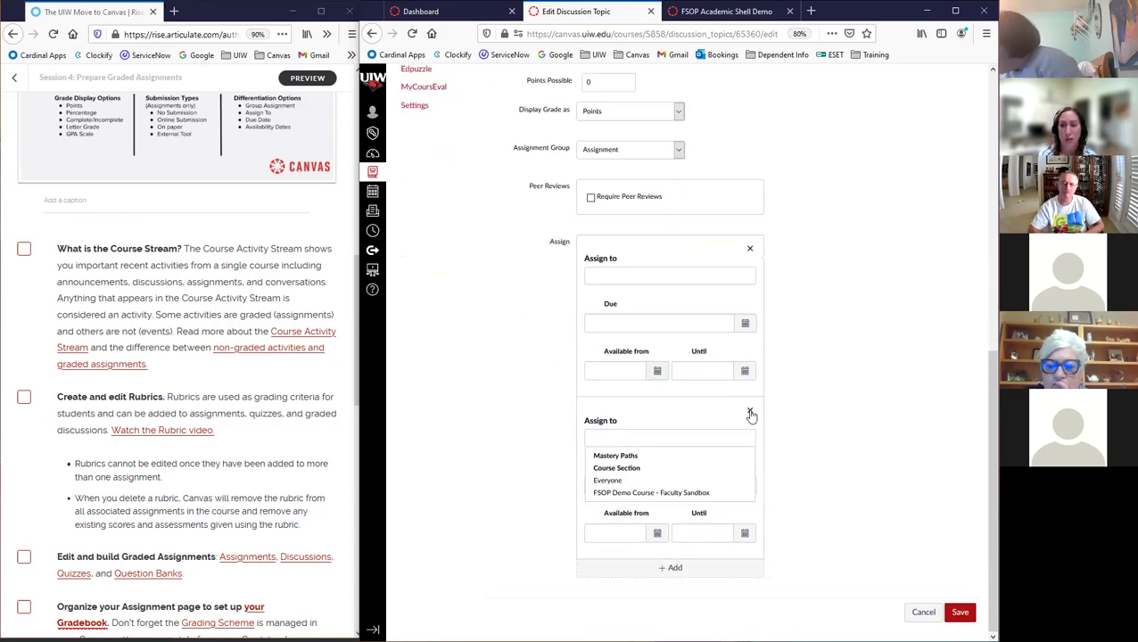
pyautogui.click(751, 415)
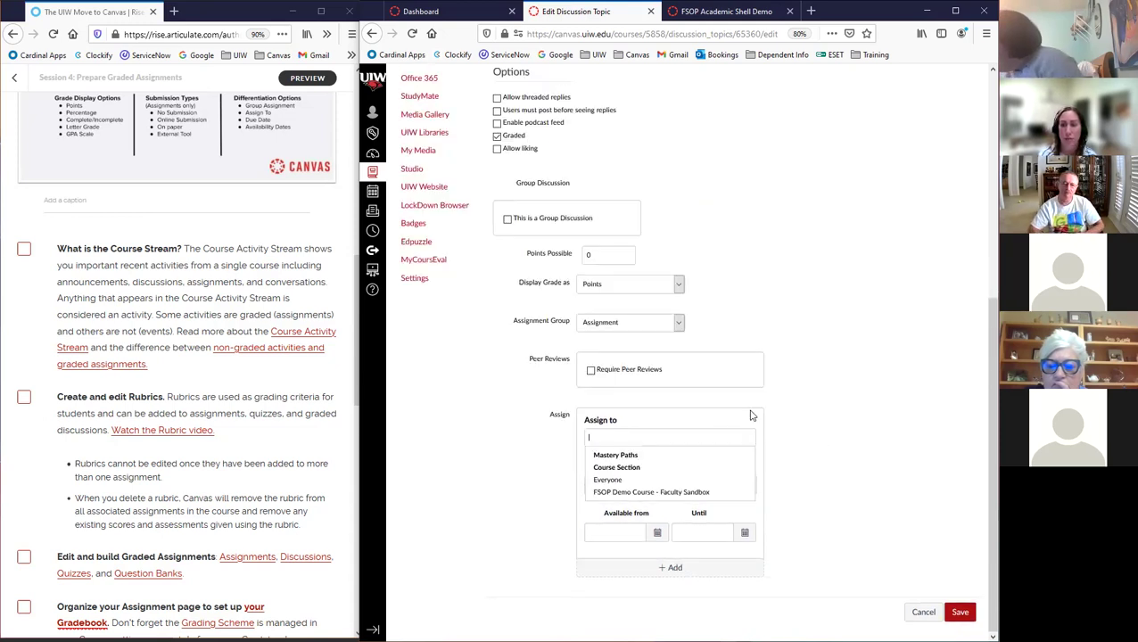
pyautogui.click(611, 482)
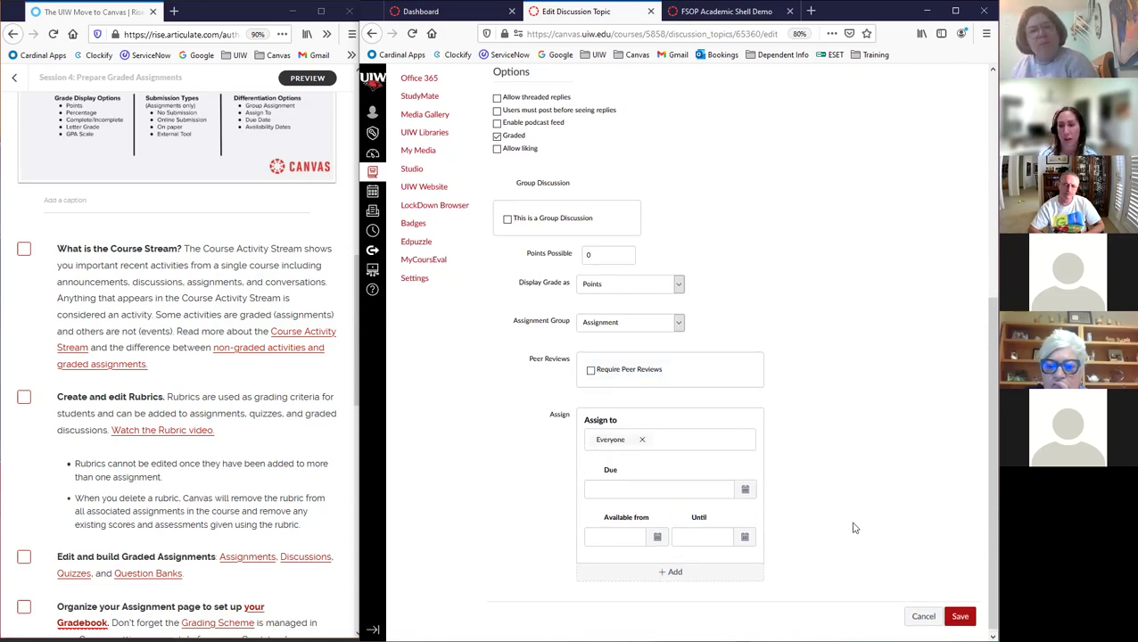
# - Set the discussion's due date for Everyone to April 23, 2021 at 11:59pm
pyautogui.click(745, 491)
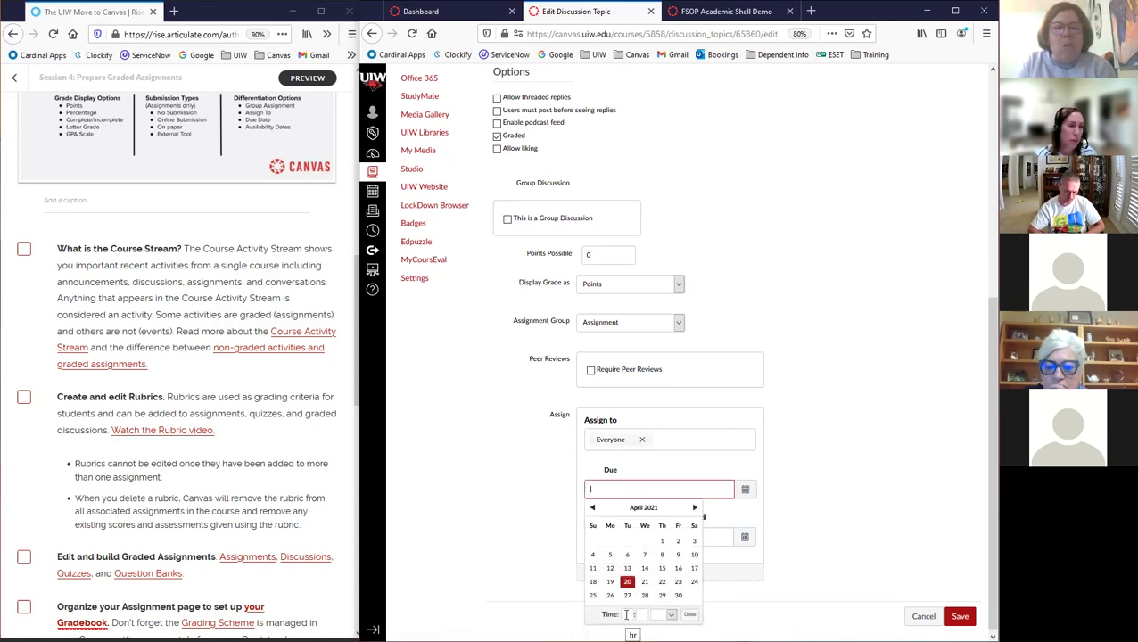
pyautogui.click(678, 582)
pyautogui.click(689, 614)
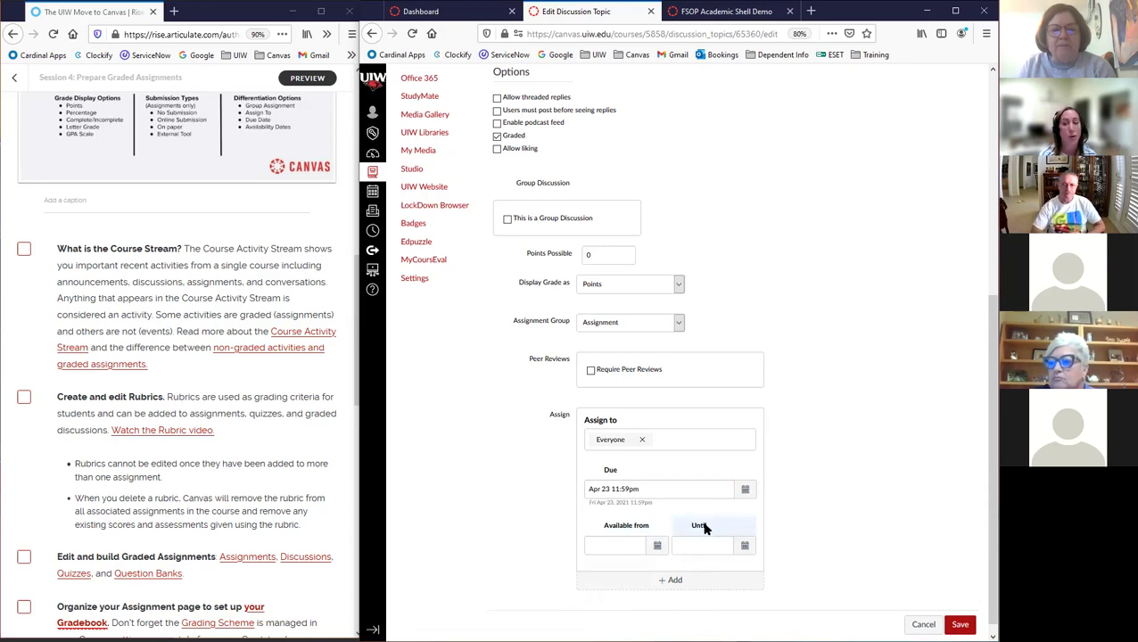
# - Set the availability end date to April 23, 2021 at 11:59pm and try to save the discussion
pyautogui.click(745, 547)
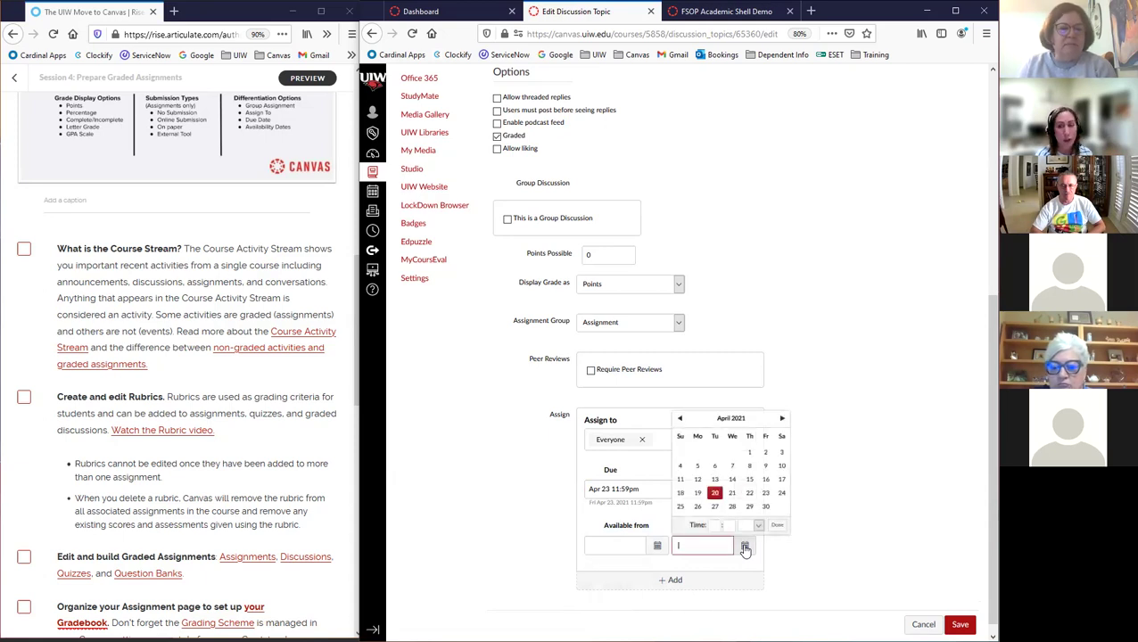
pyautogui.click(766, 497)
pyautogui.click(778, 526)
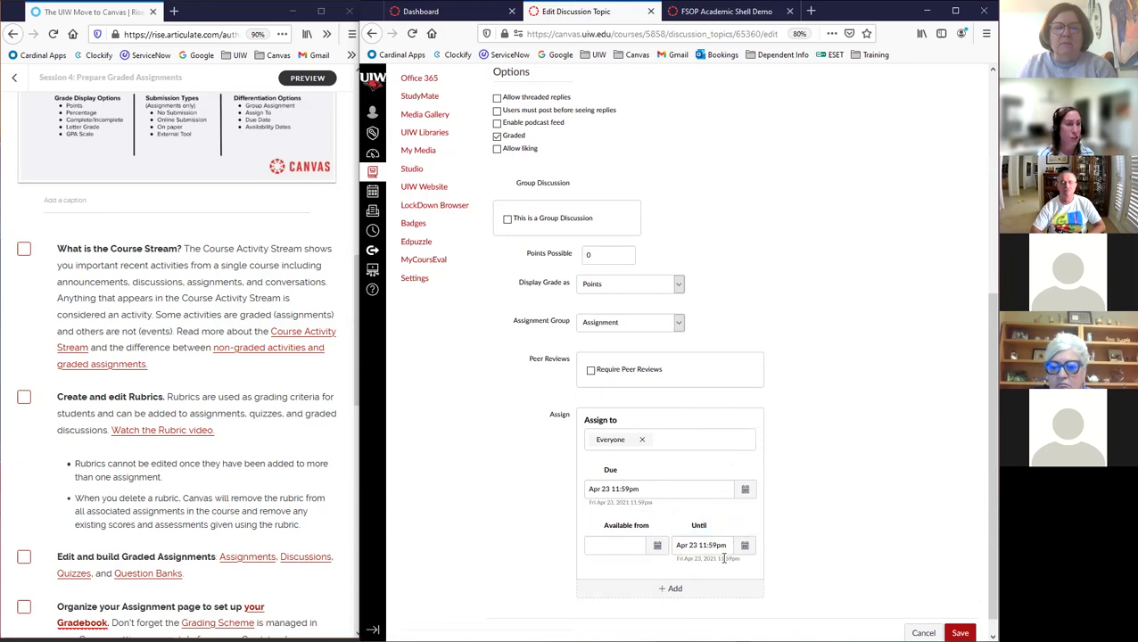
pyautogui.click(960, 632)
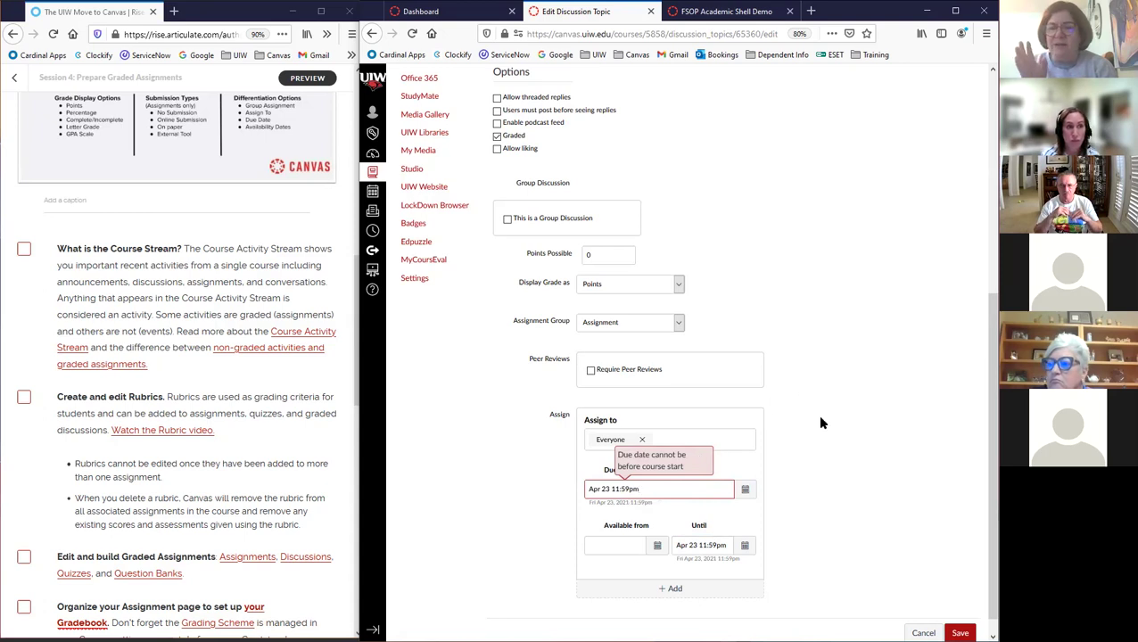
# - Add a blank assignment block to the discussion and remove the Everyone block with the April 23 dates
pyautogui.scroll(-1, 816, 432)
pyautogui.click(677, 571)
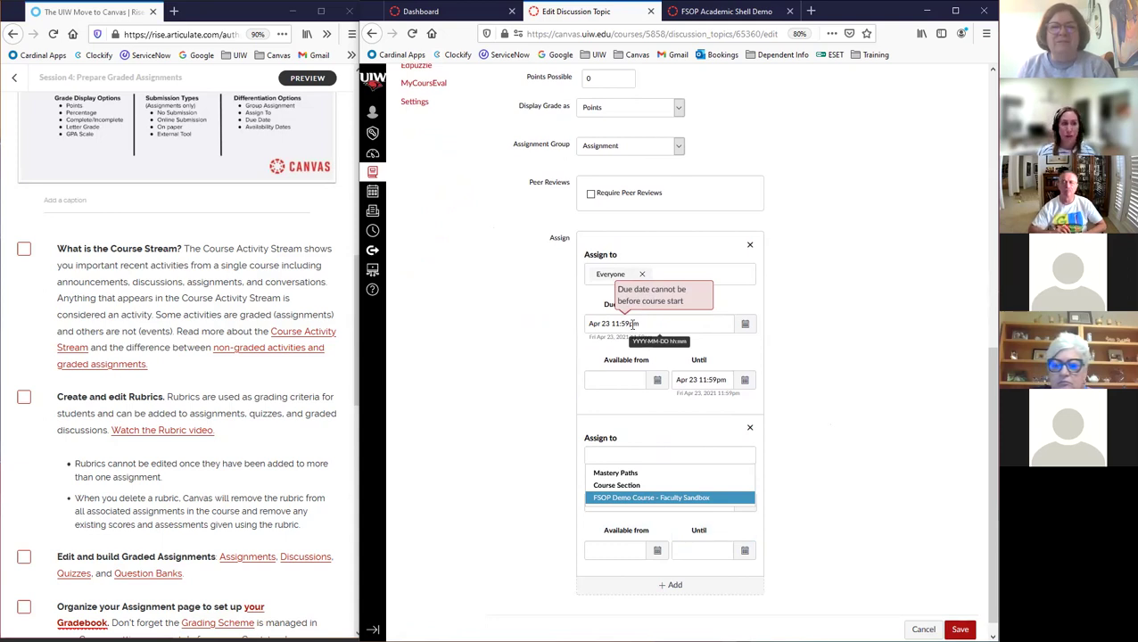
pyautogui.click(750, 246)
pyautogui.click(789, 453)
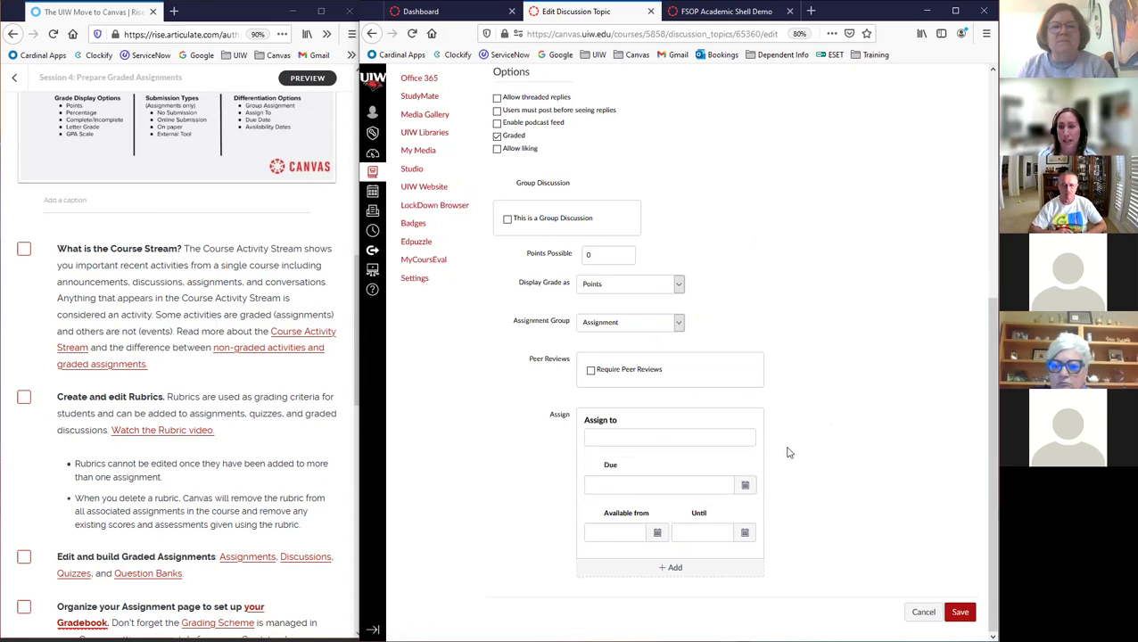
# - Try to save the discussion without assignees, continue past the section warning, then assign it to Everyone without dates and save
pyautogui.click(959, 614)
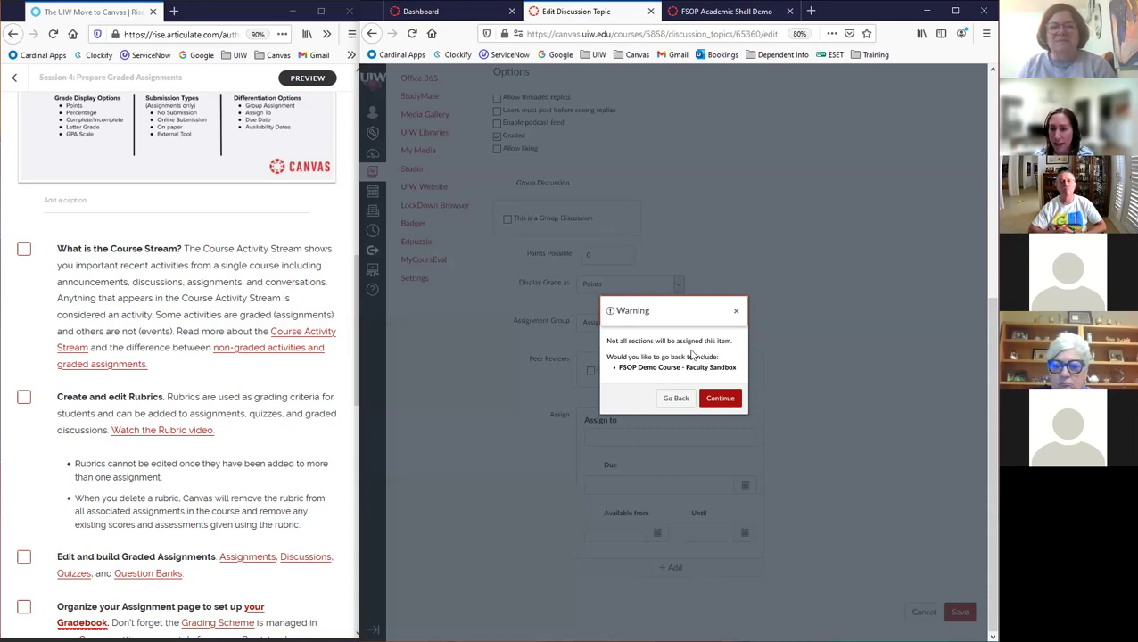
pyautogui.click(723, 401)
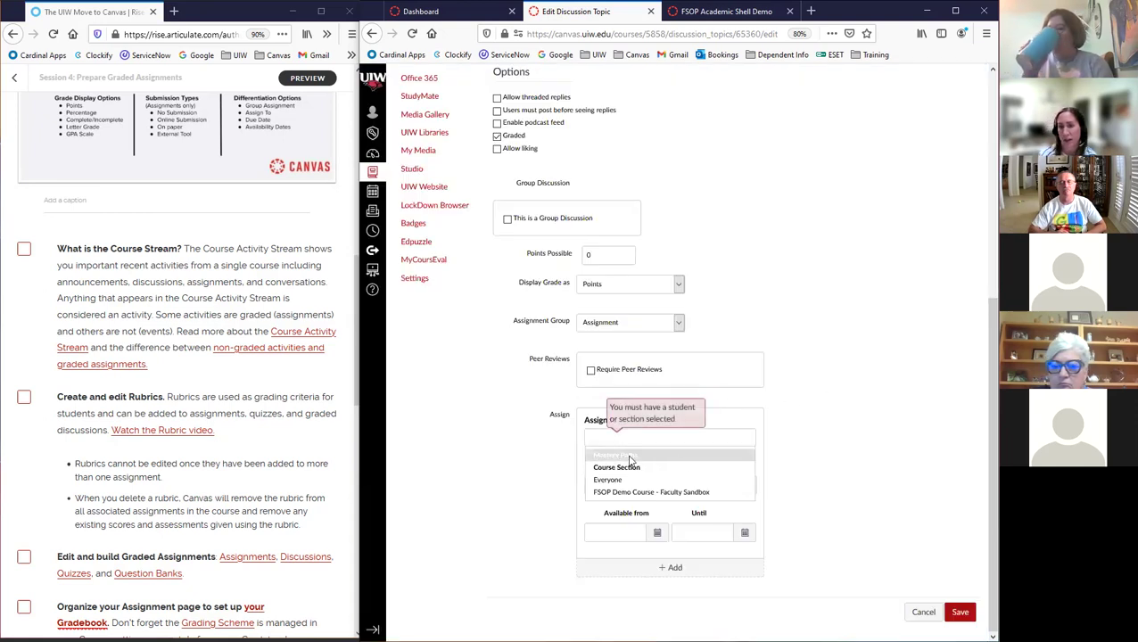
pyautogui.click(615, 482)
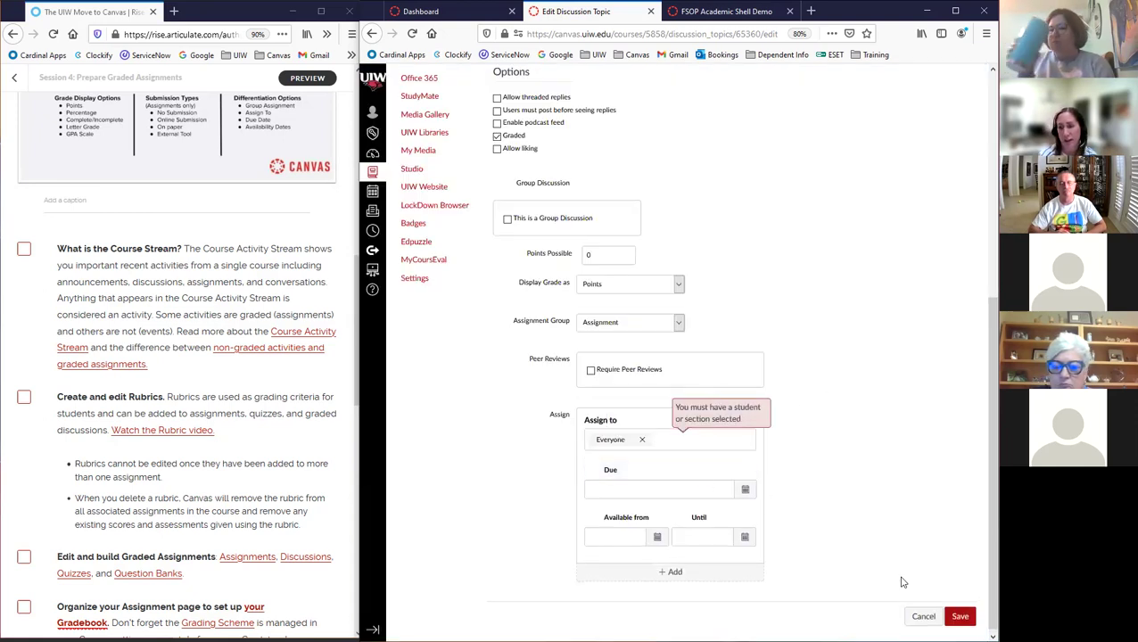
pyautogui.click(960, 616)
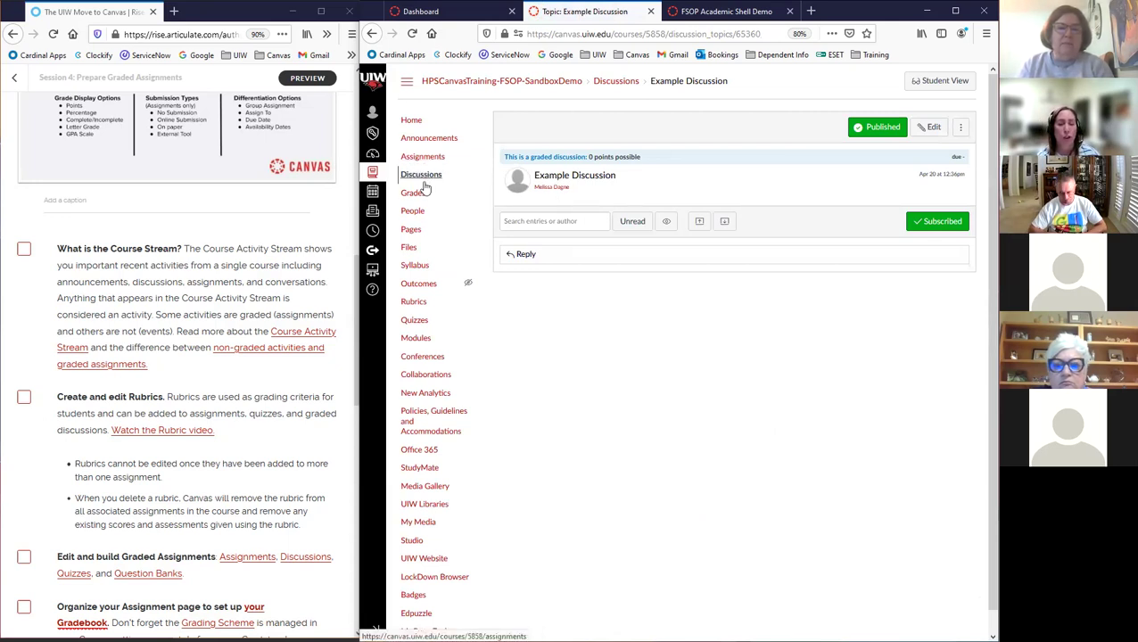
# - Open the 10-point Quiz #1 from the course's quizzes for editing and go to its title and instructions
pyautogui.click(415, 325)
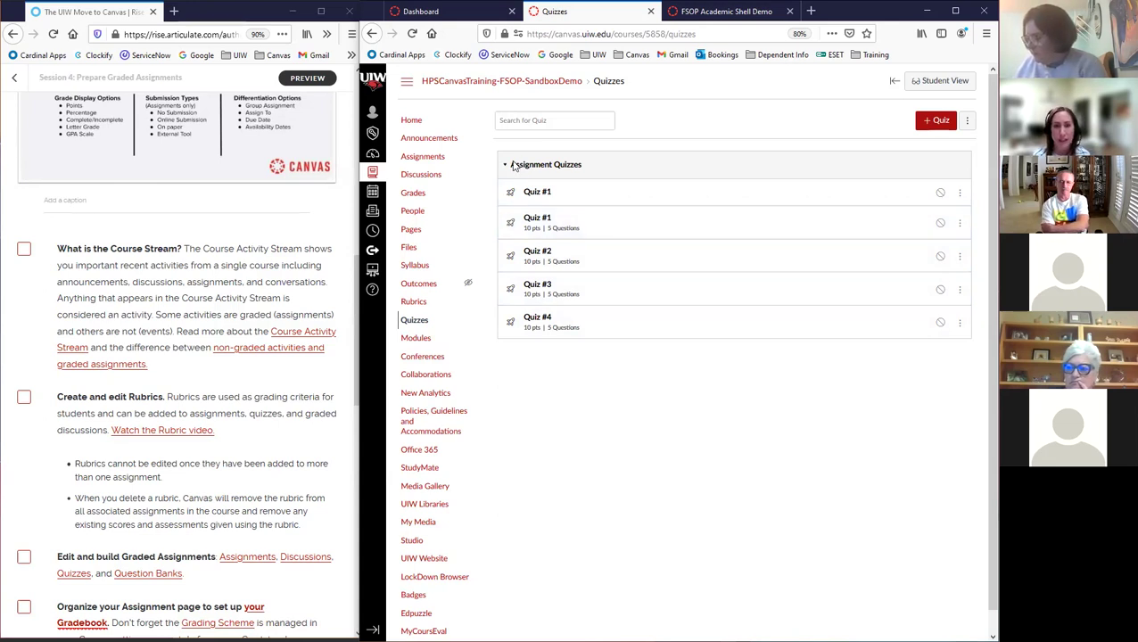
pyautogui.click(535, 223)
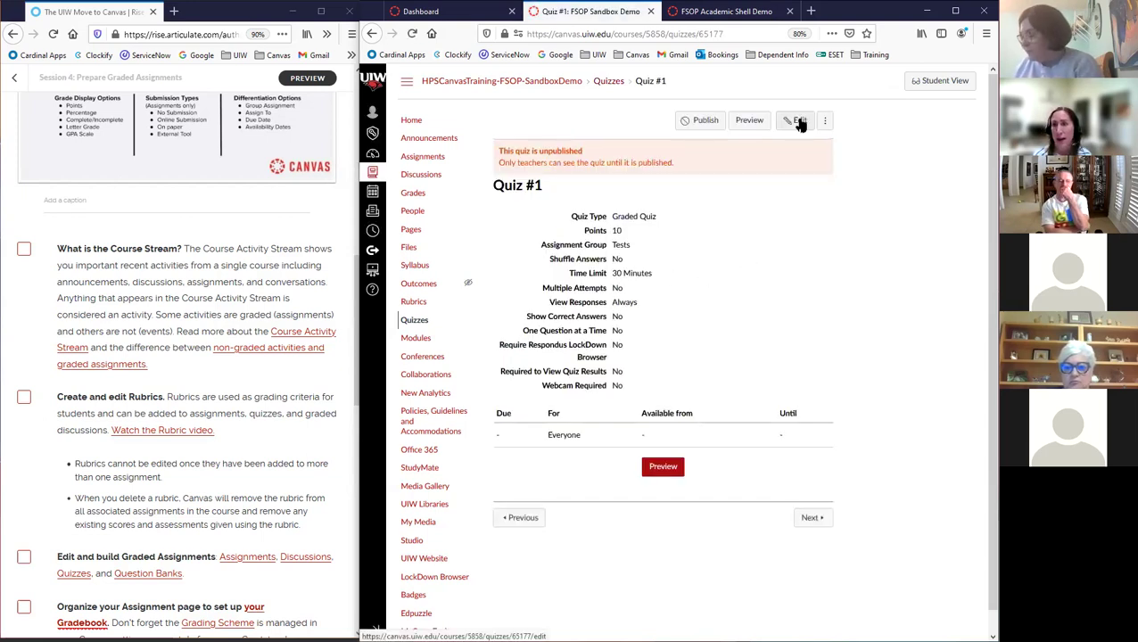
pyautogui.click(791, 124)
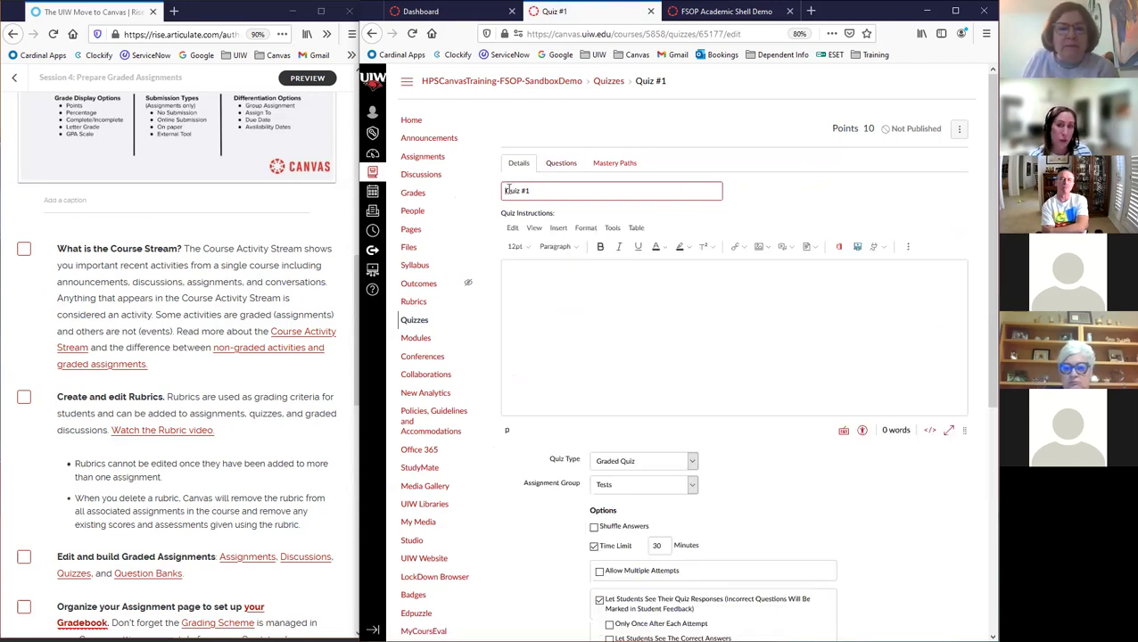
pyautogui.moveTo(507, 193); pyautogui.dragTo(538, 193)
pyautogui.click(562, 291)
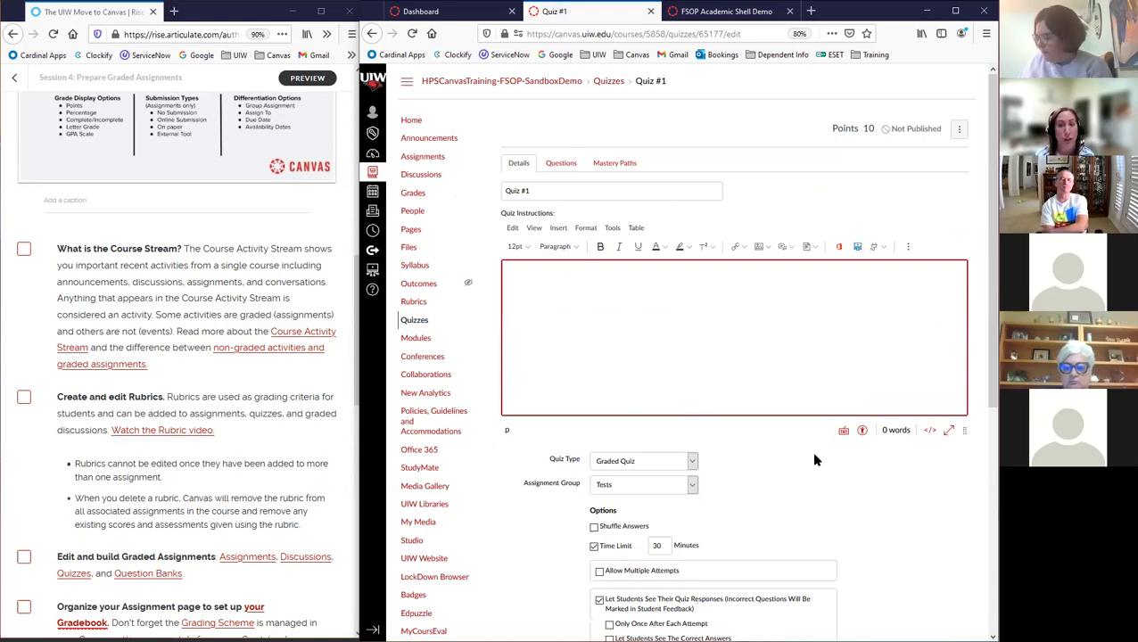
# - Examine the available quiz types and choose Tests as the quiz's assignment group
pyautogui.scroll(-2, 815, 460)
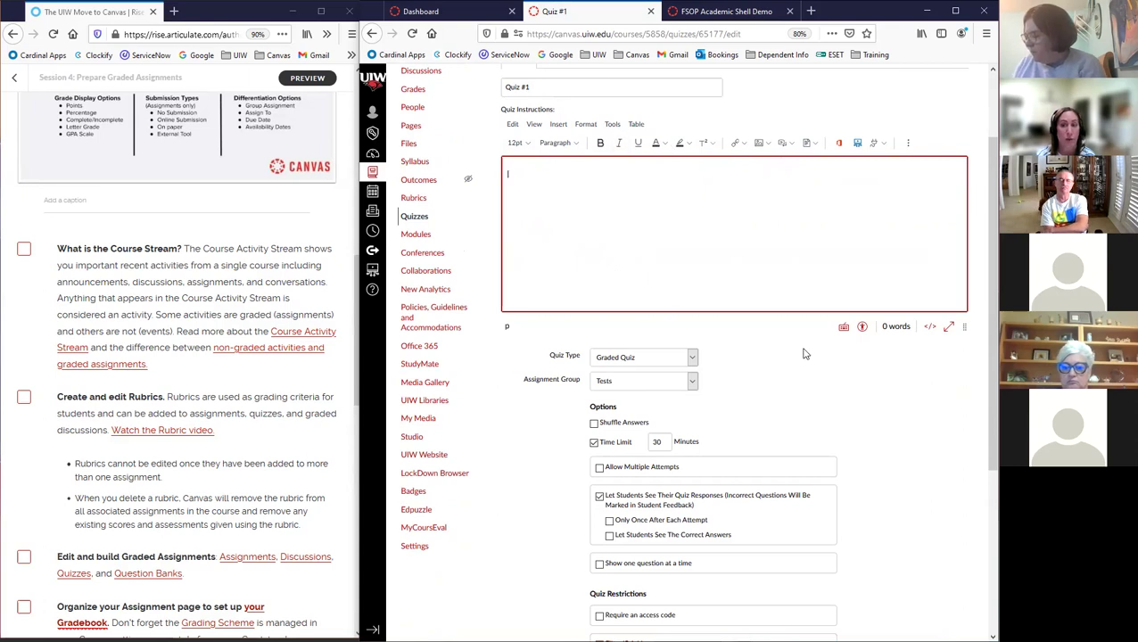
pyautogui.scroll(-1, 804, 354)
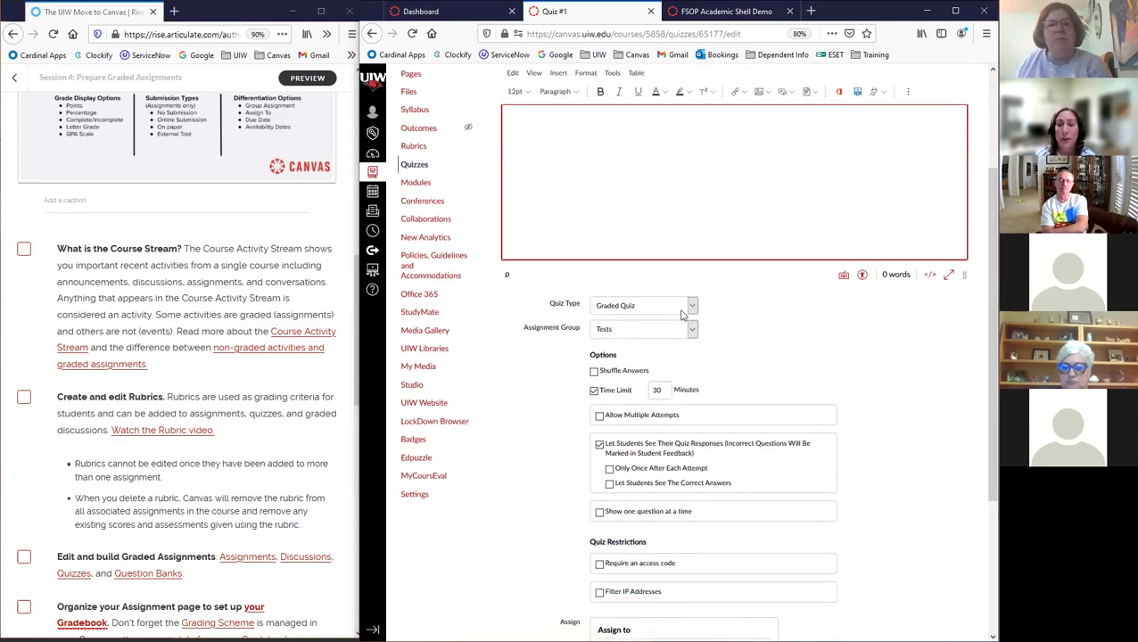
pyautogui.click(692, 307)
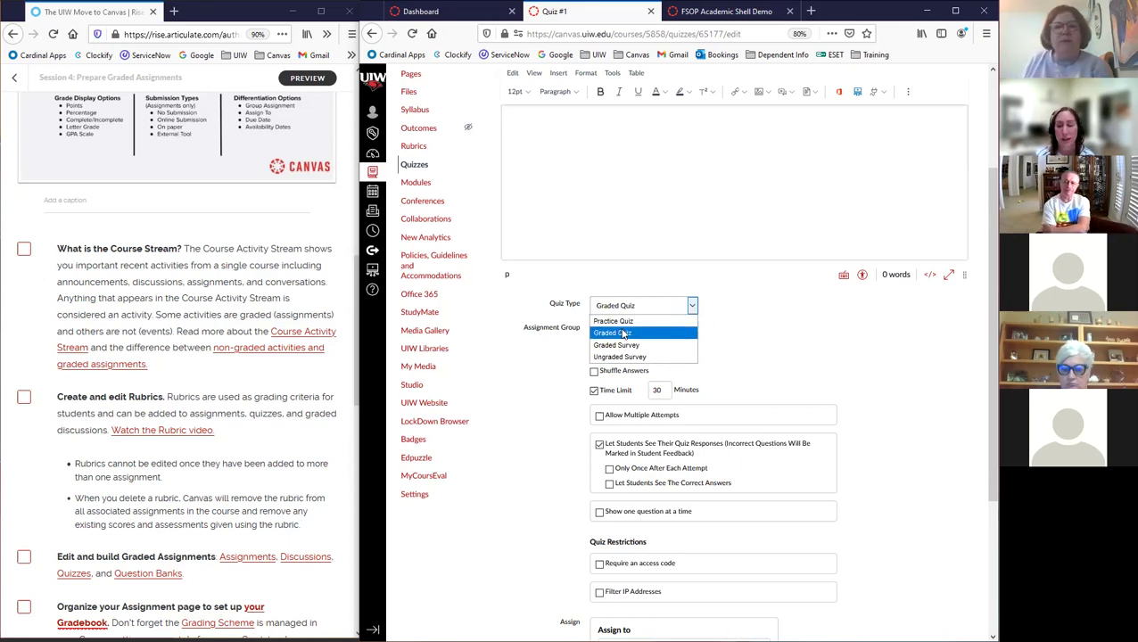
pyautogui.click(748, 331)
pyautogui.scroll(-1, 615, 274)
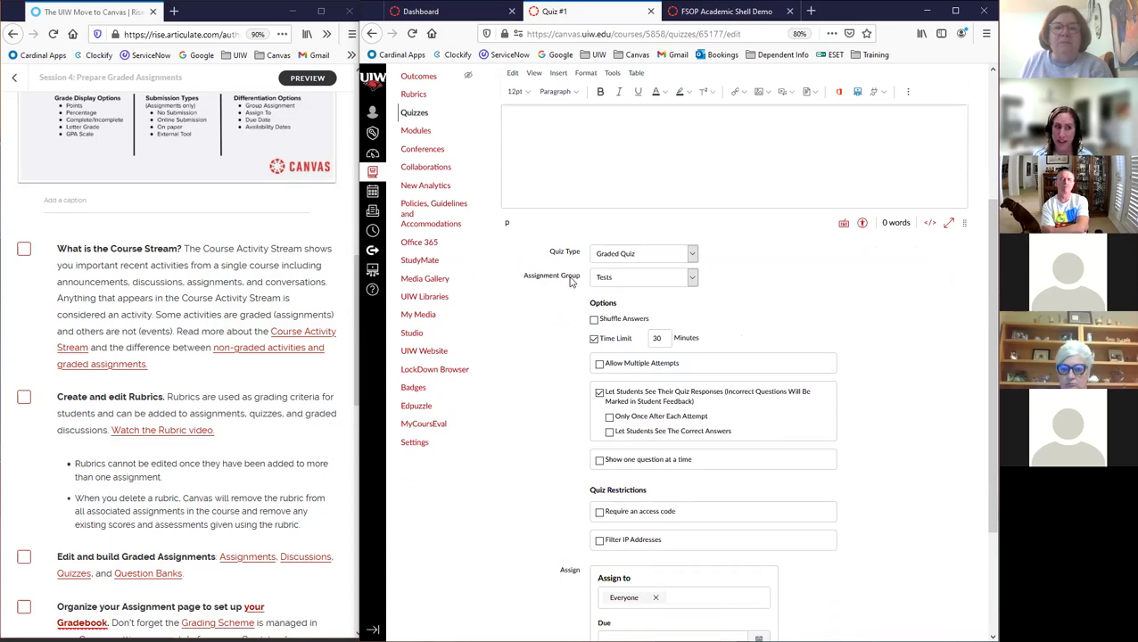
pyautogui.click(693, 279)
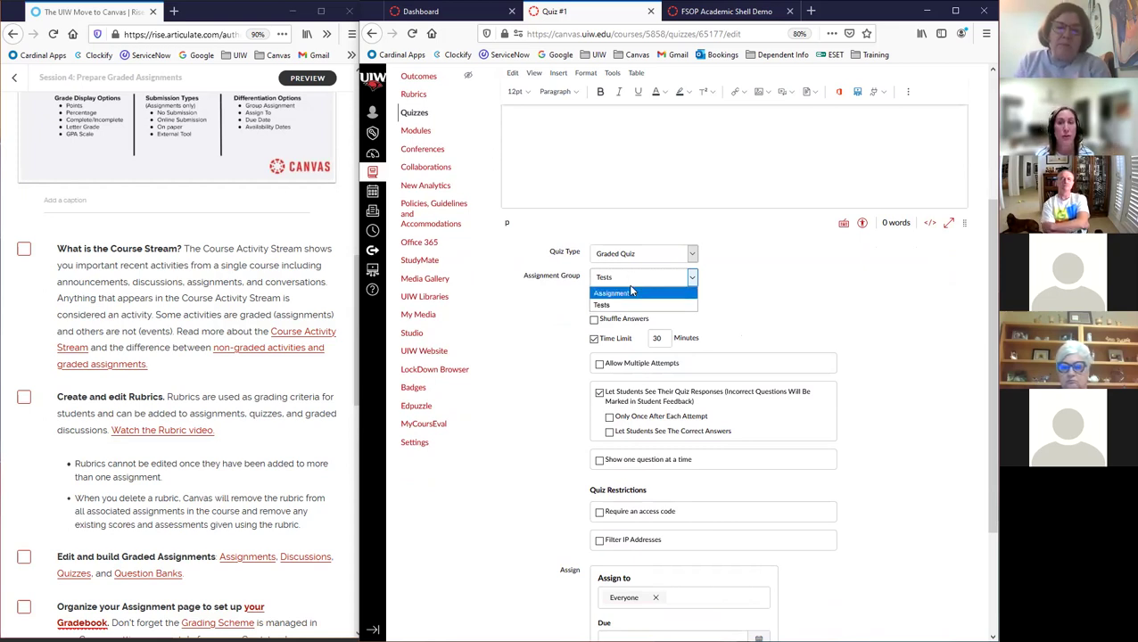
pyautogui.click(624, 305)
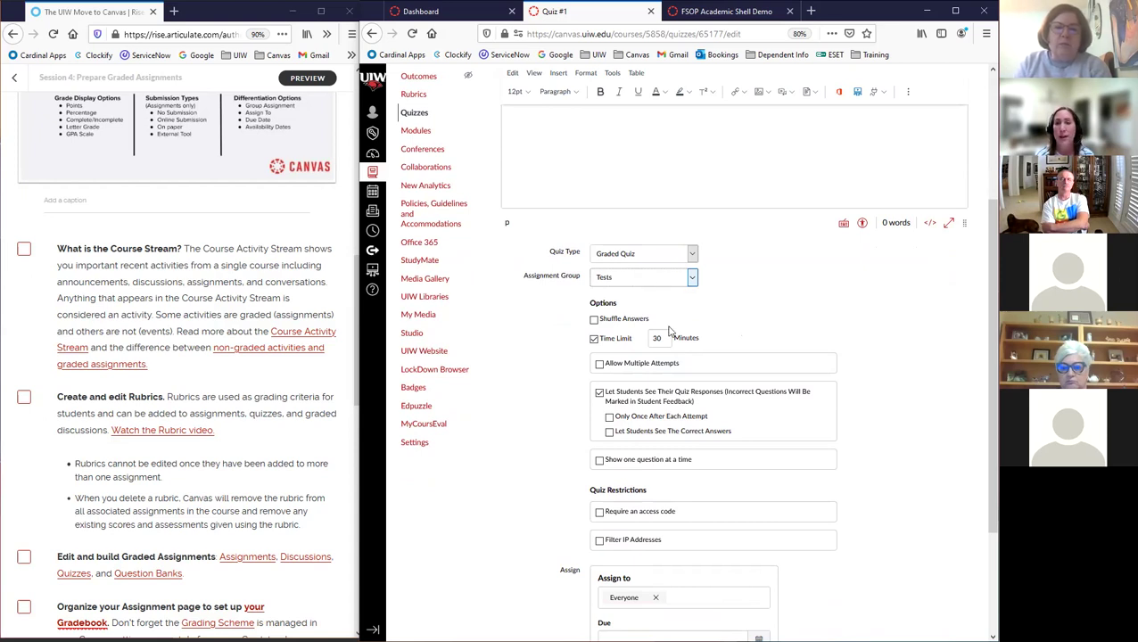
# - Enable Shuffle Answers for the quiz and turn its time limit off and on again
pyautogui.scroll(-2, 702, 296)
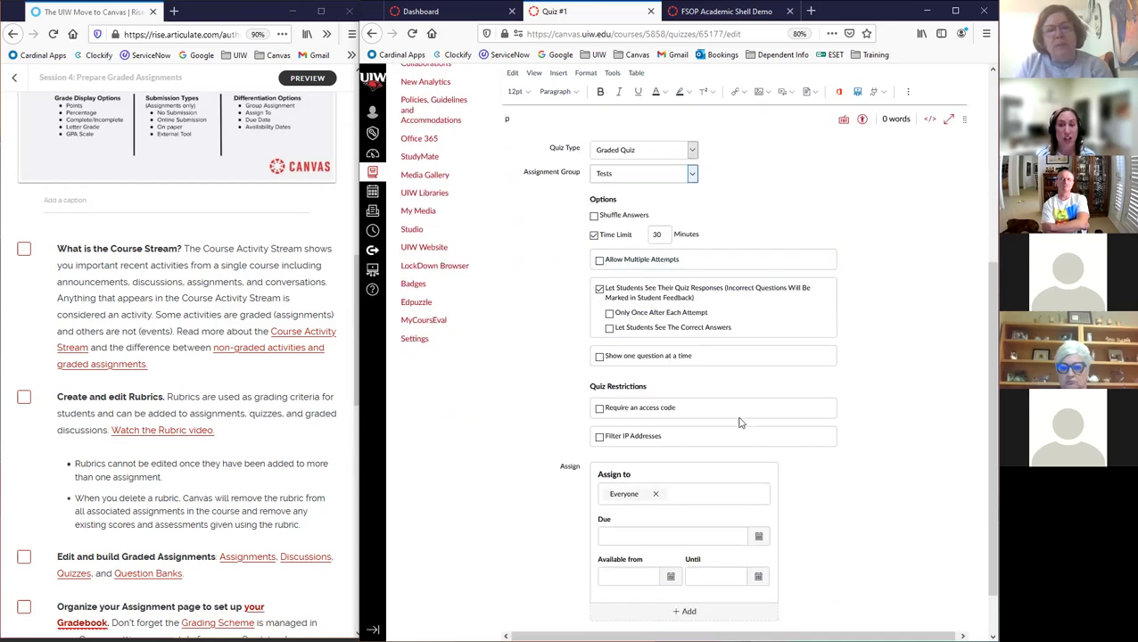
pyautogui.click(595, 218)
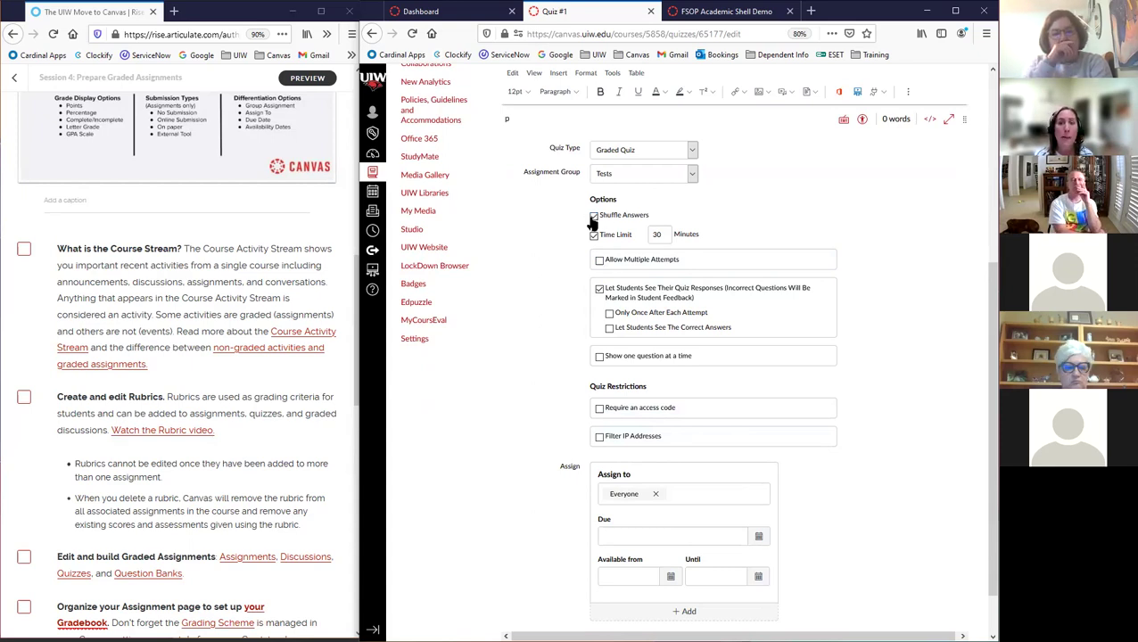
pyautogui.click(595, 238)
pyautogui.click(594, 237)
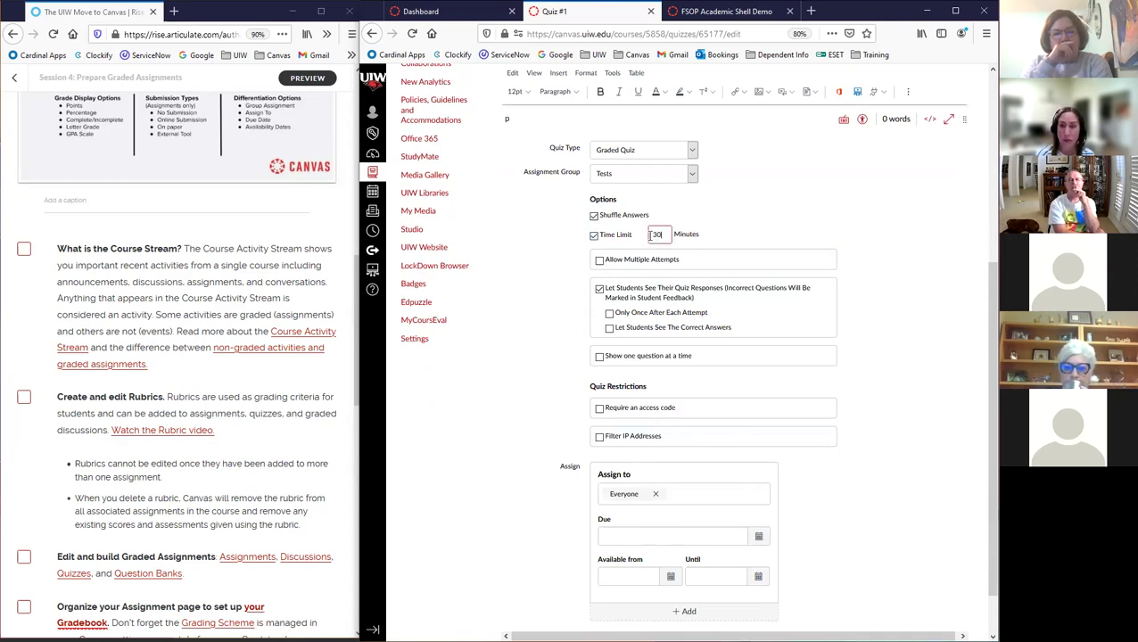
# - Temporarily allow multiple attempts on the quiz to examine which score can be kept
pyautogui.click(600, 262)
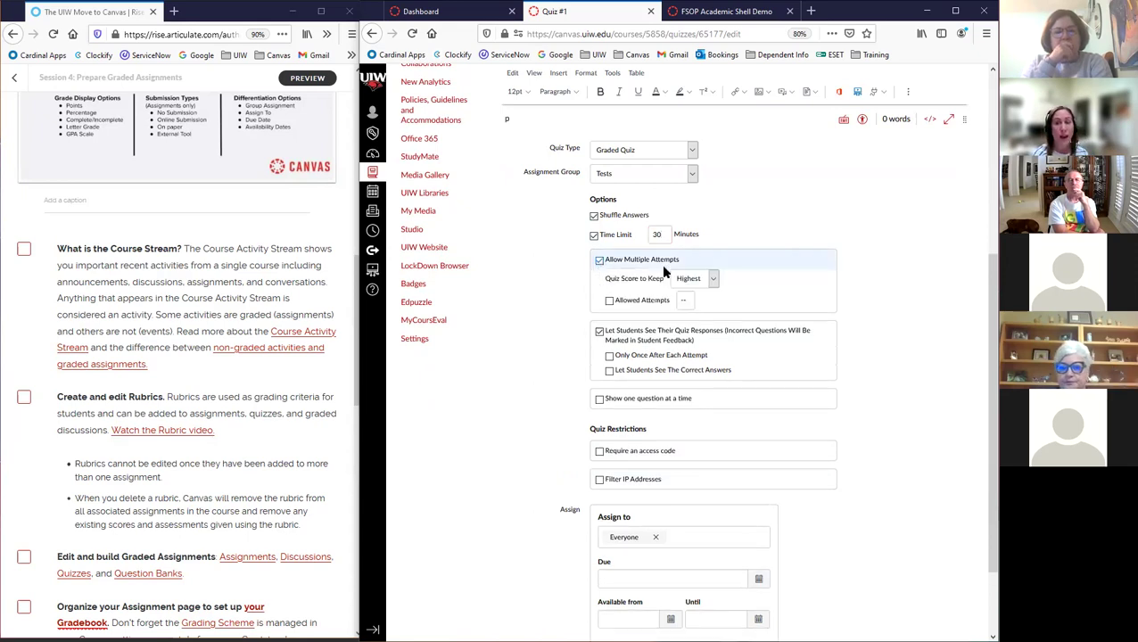
pyautogui.click(715, 279)
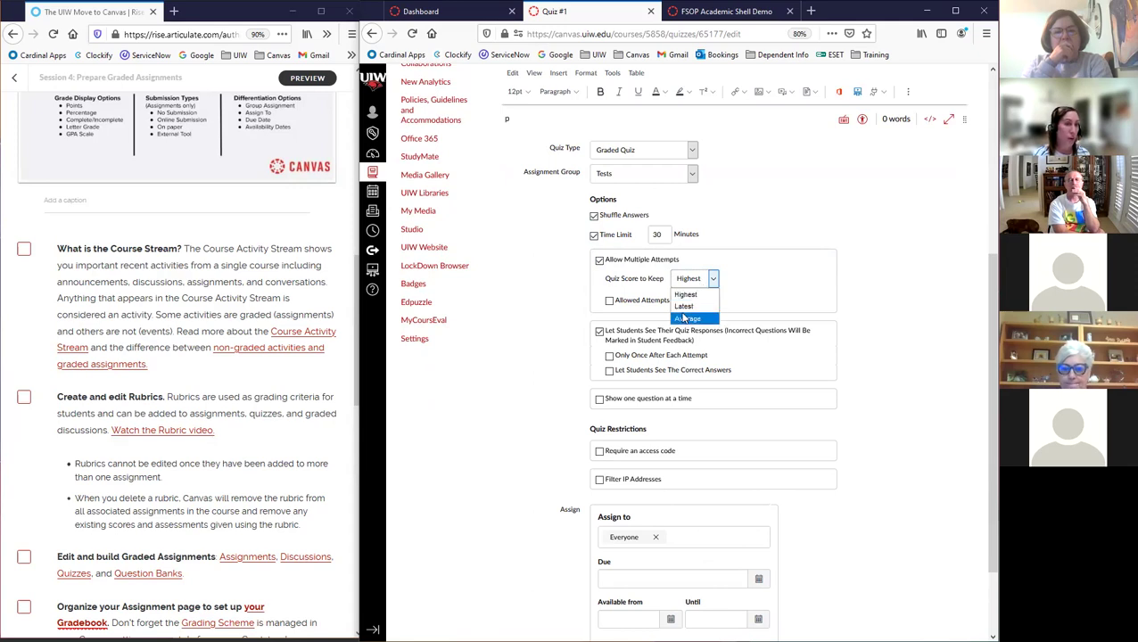
pyautogui.click(600, 261)
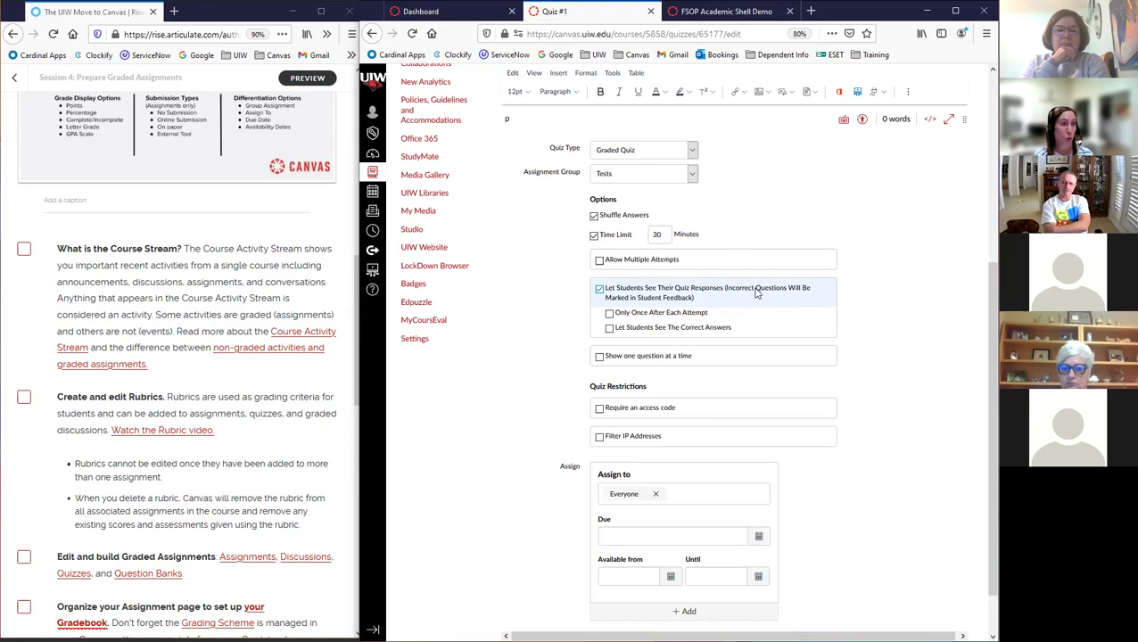
# - Turn the options for showing students the correct answers and their quiz responses on and off to compare them
pyautogui.click(611, 329)
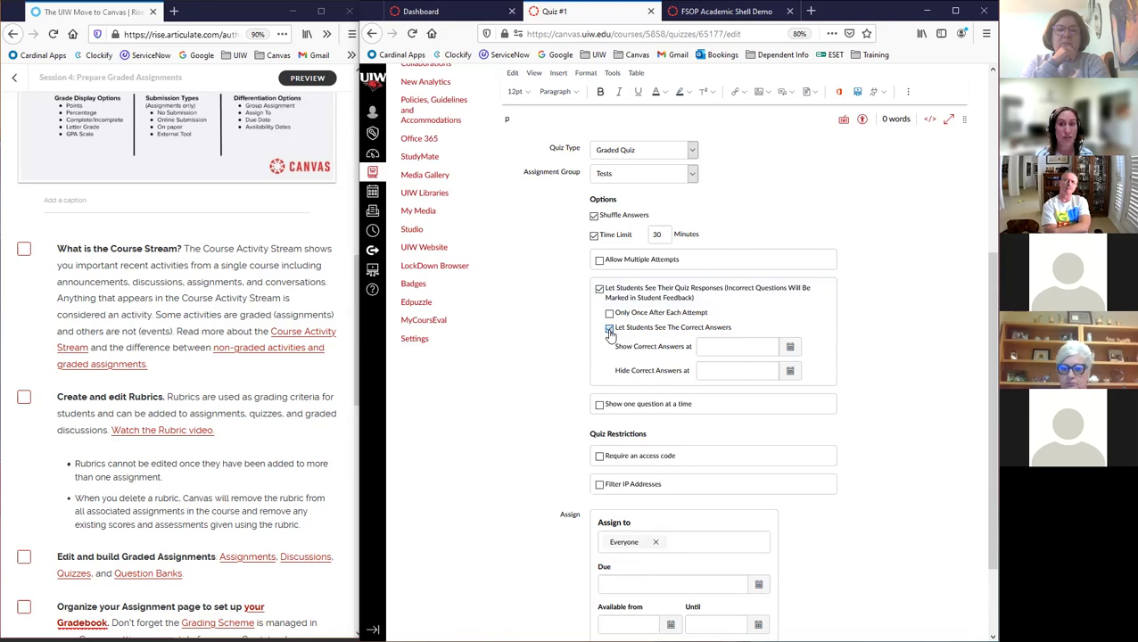
pyautogui.click(610, 329)
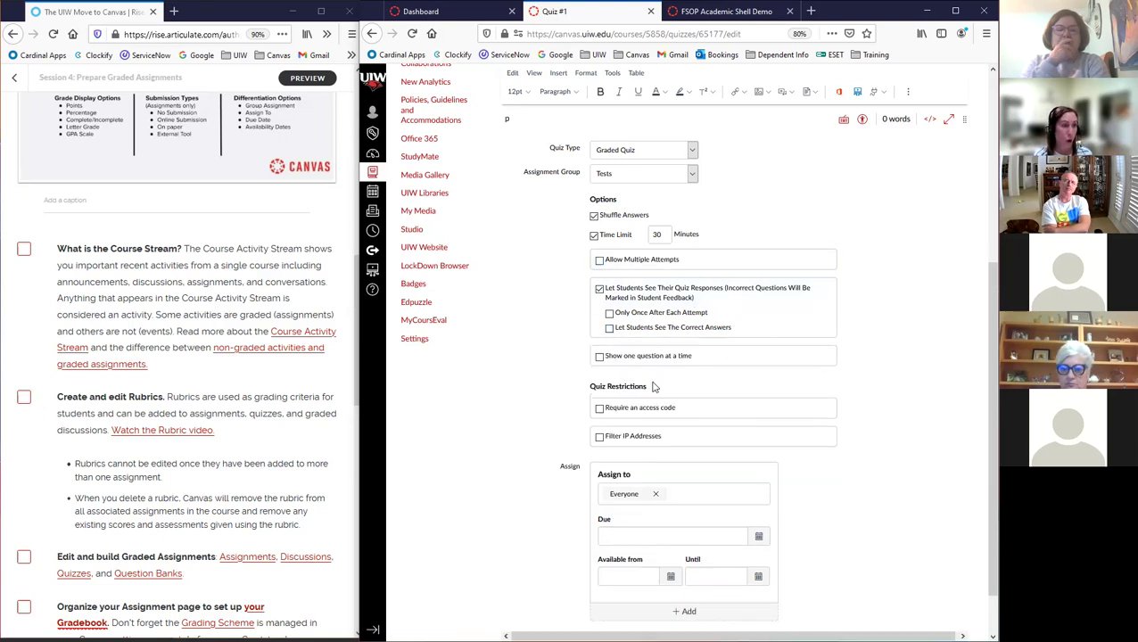
pyautogui.click(600, 290)
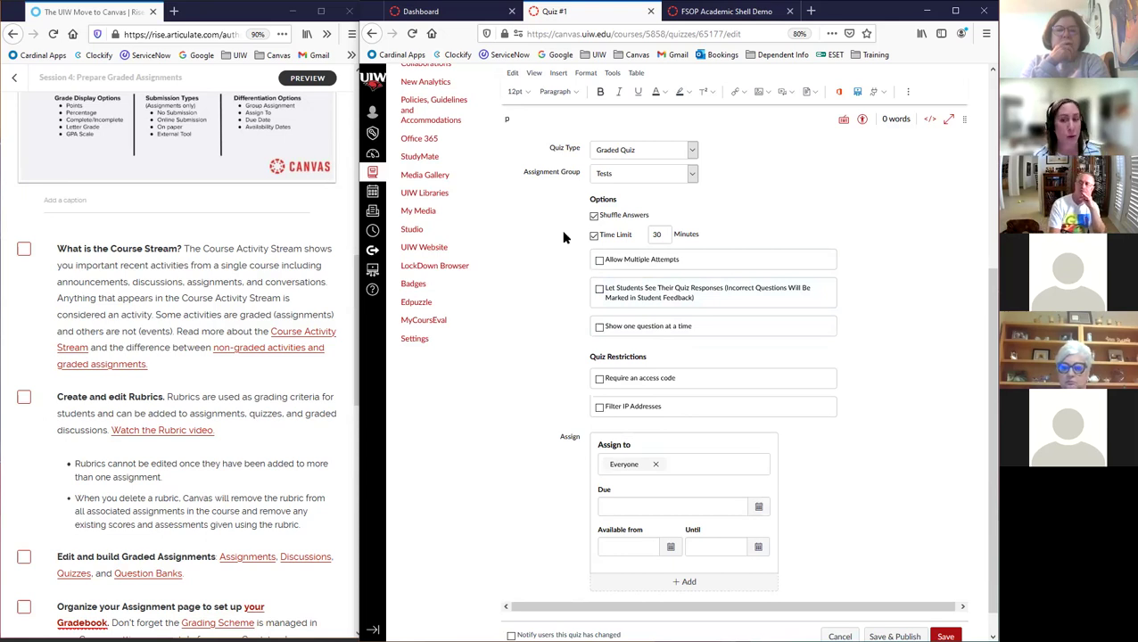
pyautogui.click(600, 290)
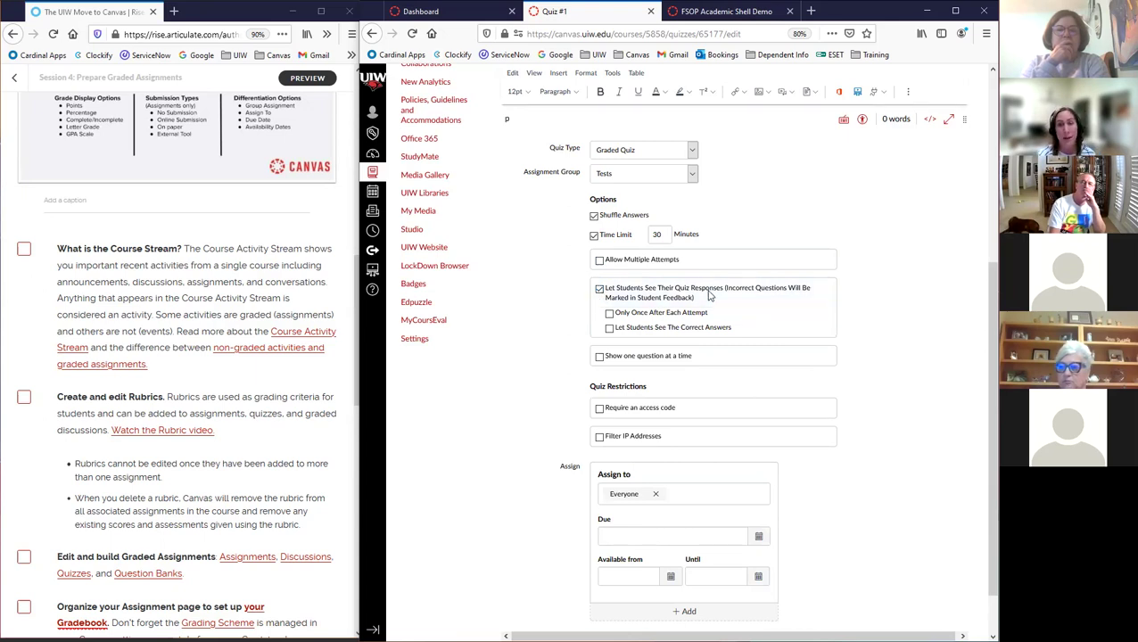
# - Temporarily let students see the correct answers to examine the date choices for showing them
pyautogui.click(609, 330)
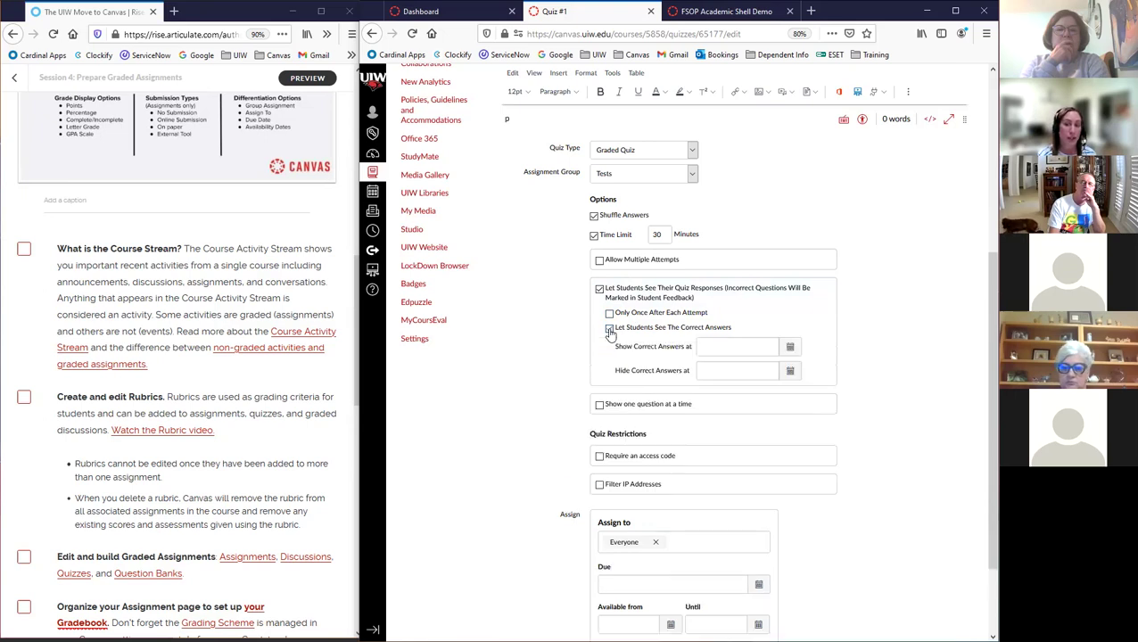
pyautogui.click(790, 348)
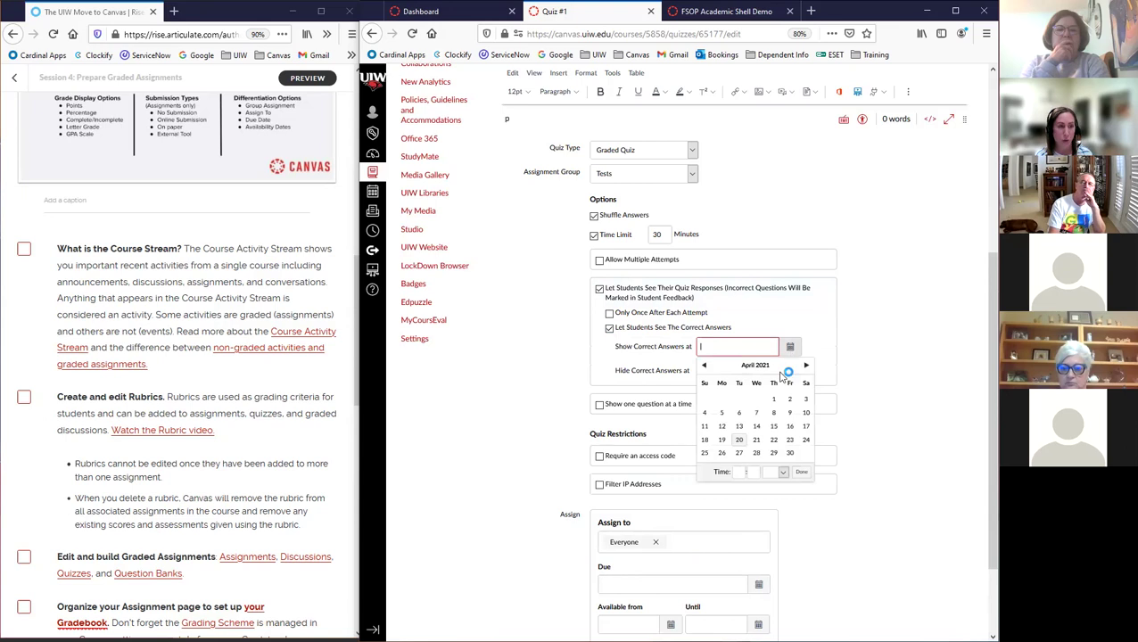
pyautogui.click(861, 335)
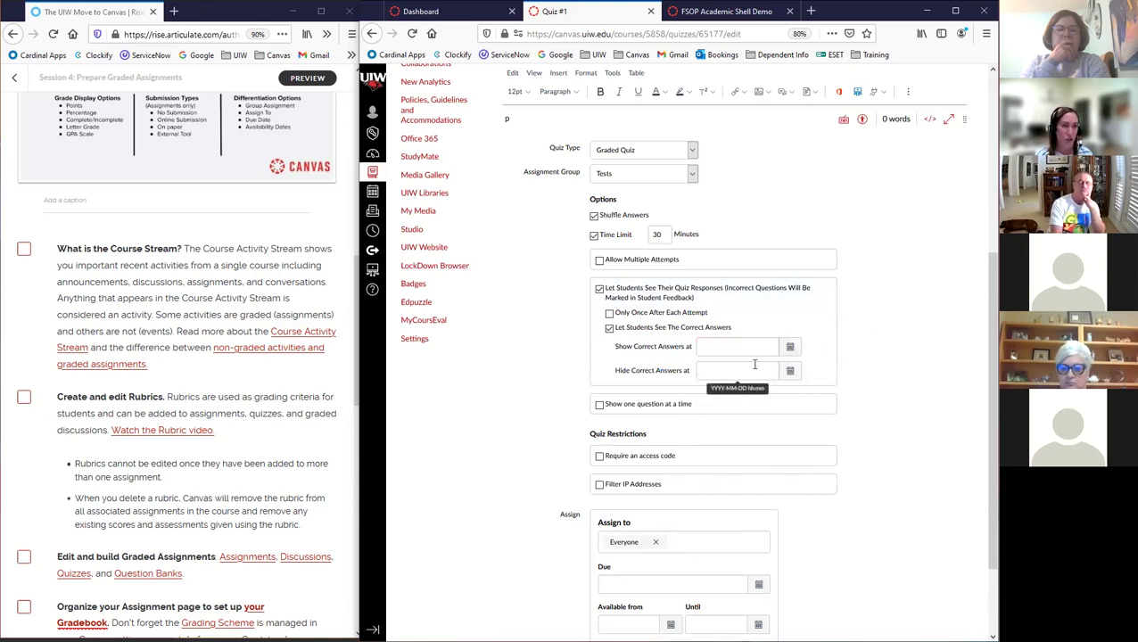
pyautogui.click(610, 328)
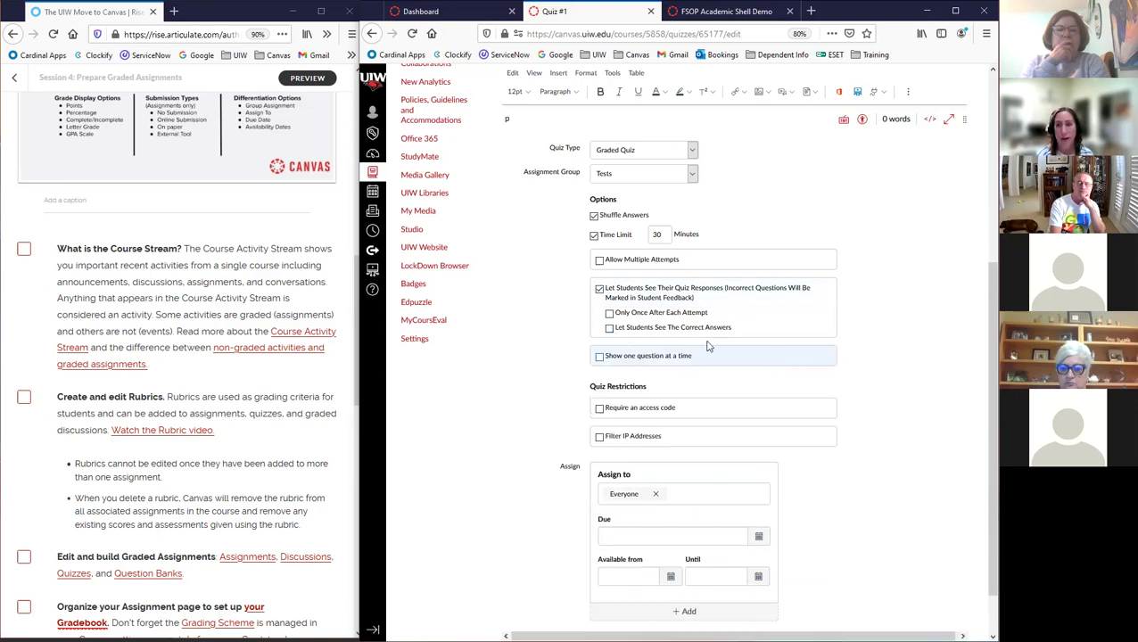
# - Switch Show one question at a time on and off to examine its locking option, leaving it enabled
pyautogui.click(600, 357)
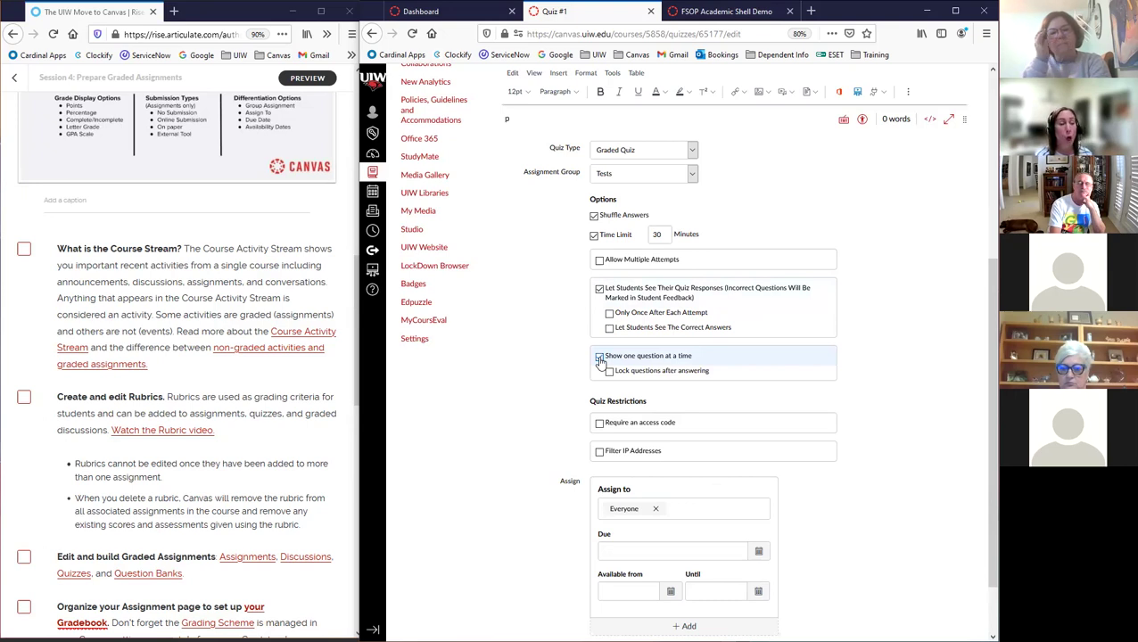
pyautogui.click(600, 357)
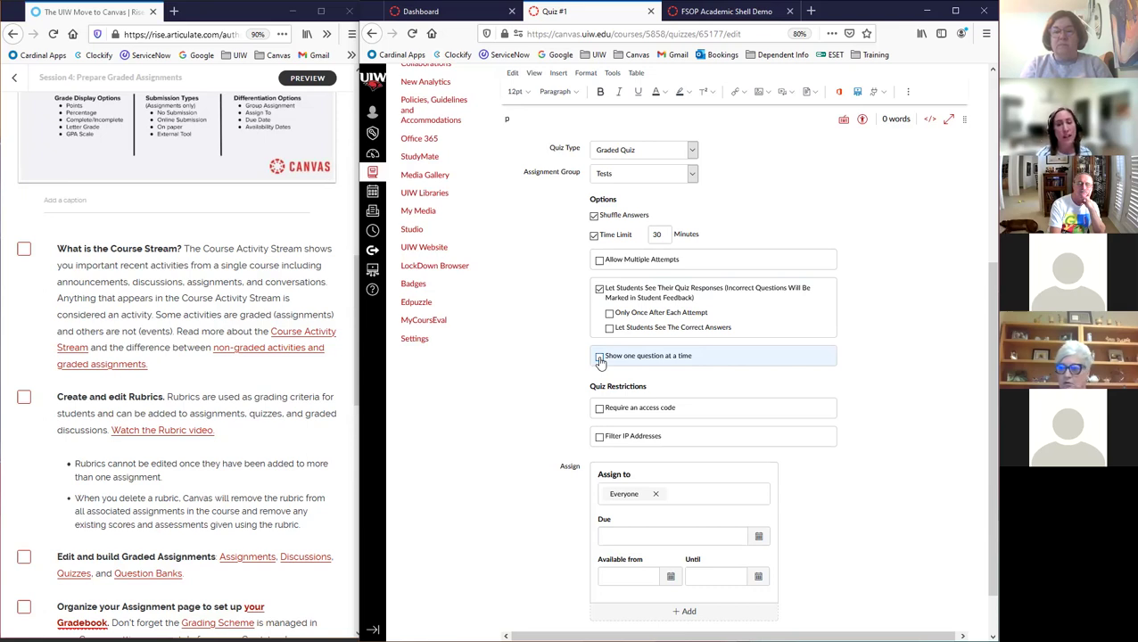
pyautogui.click(600, 357)
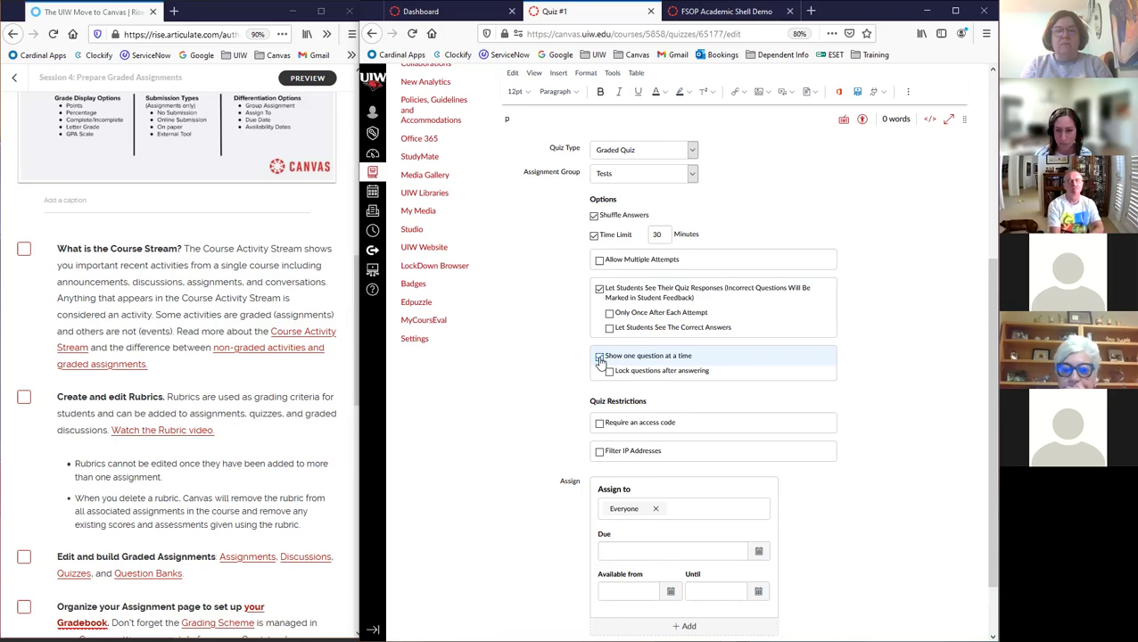
pyautogui.click(600, 357)
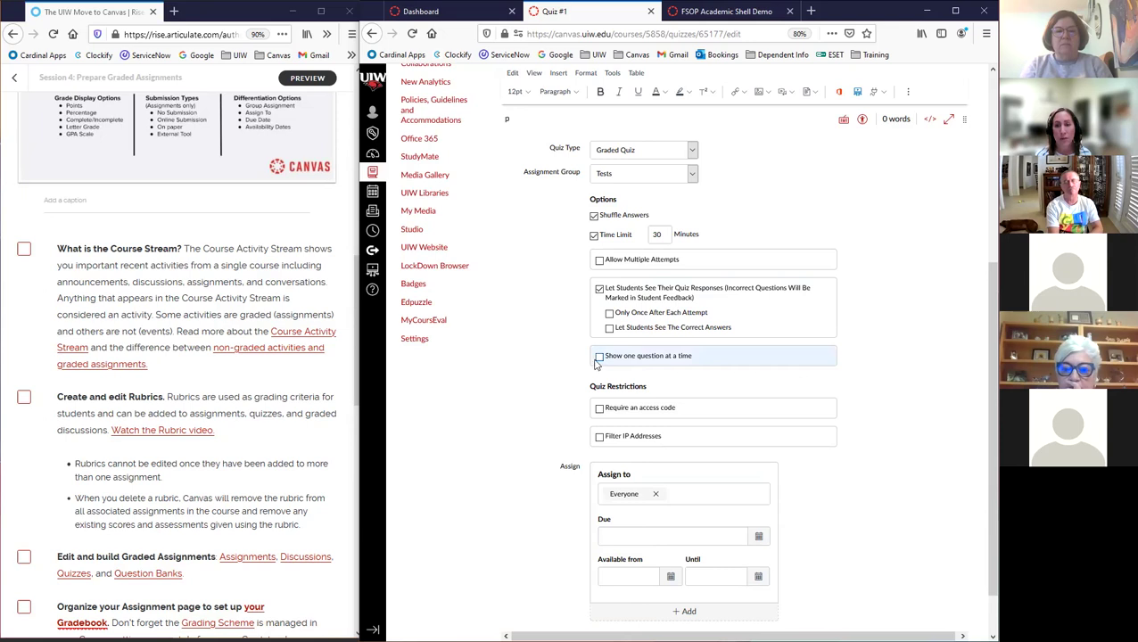
pyautogui.click(600, 357)
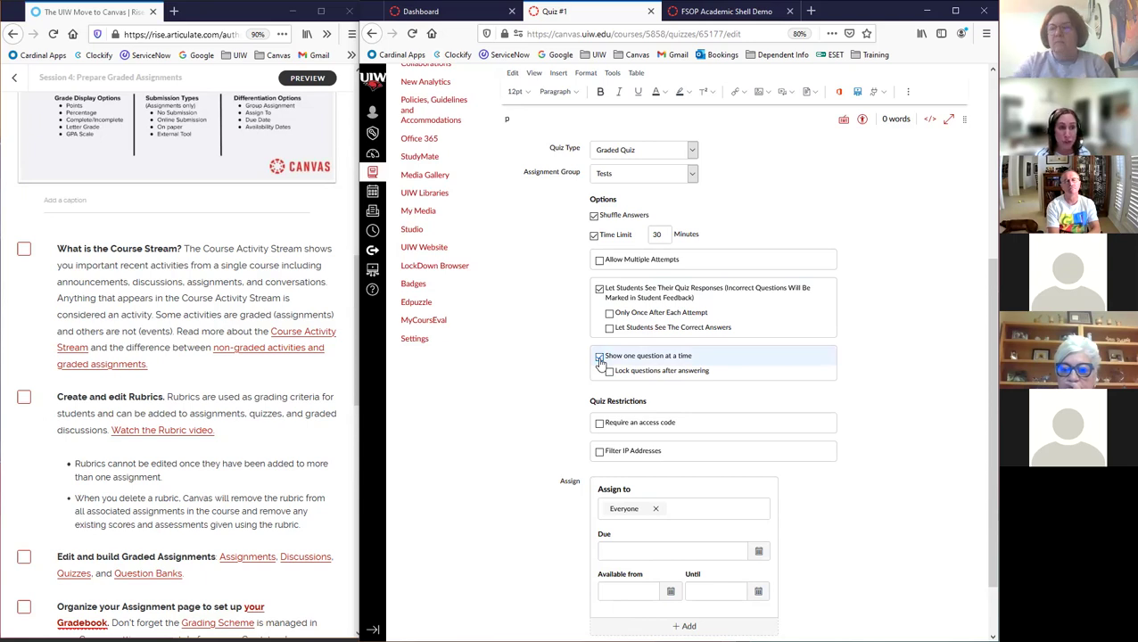
# - Turn off Show one question at a time, and temporarily enable the access code and IP address restrictions to examine their fields
pyautogui.click(600, 358)
pyautogui.scroll(-1, 570, 384)
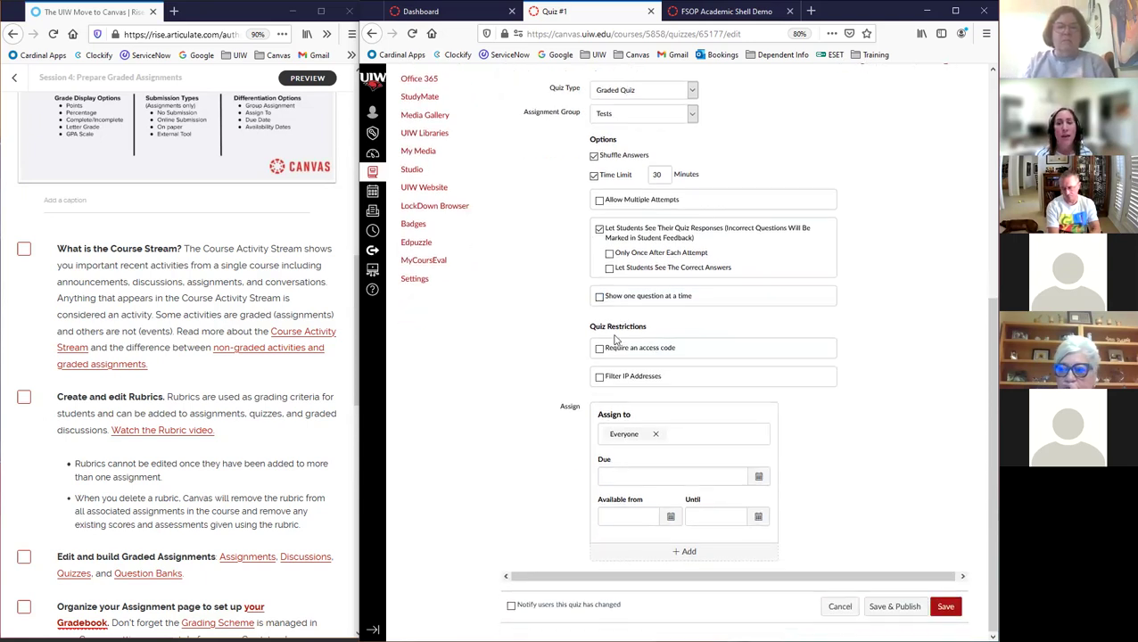
pyautogui.click(600, 353)
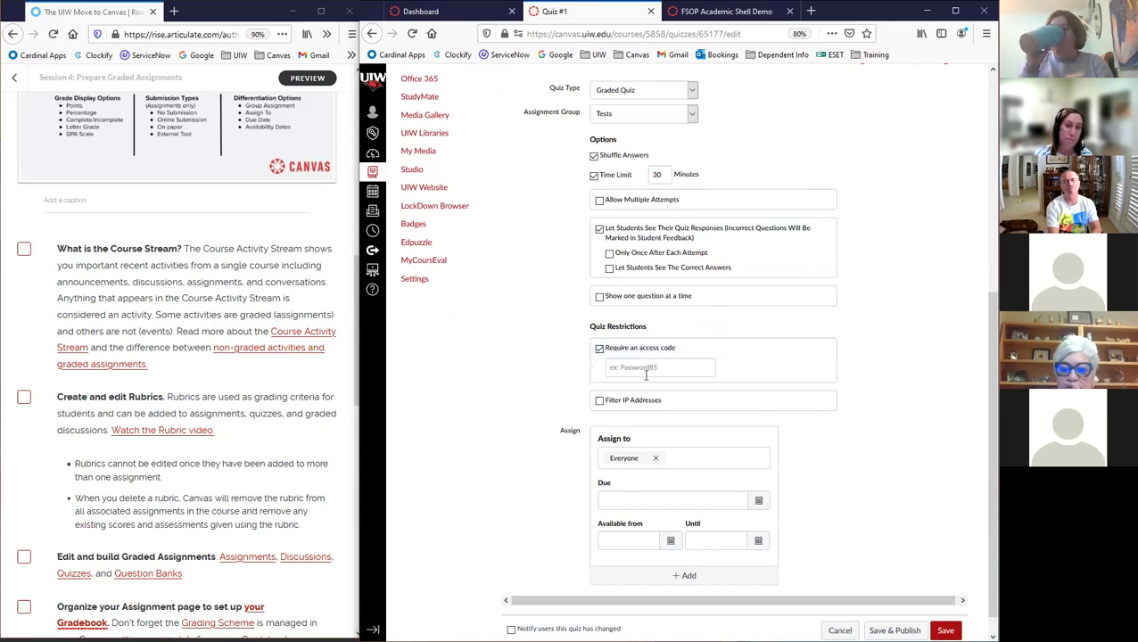
pyautogui.click(600, 349)
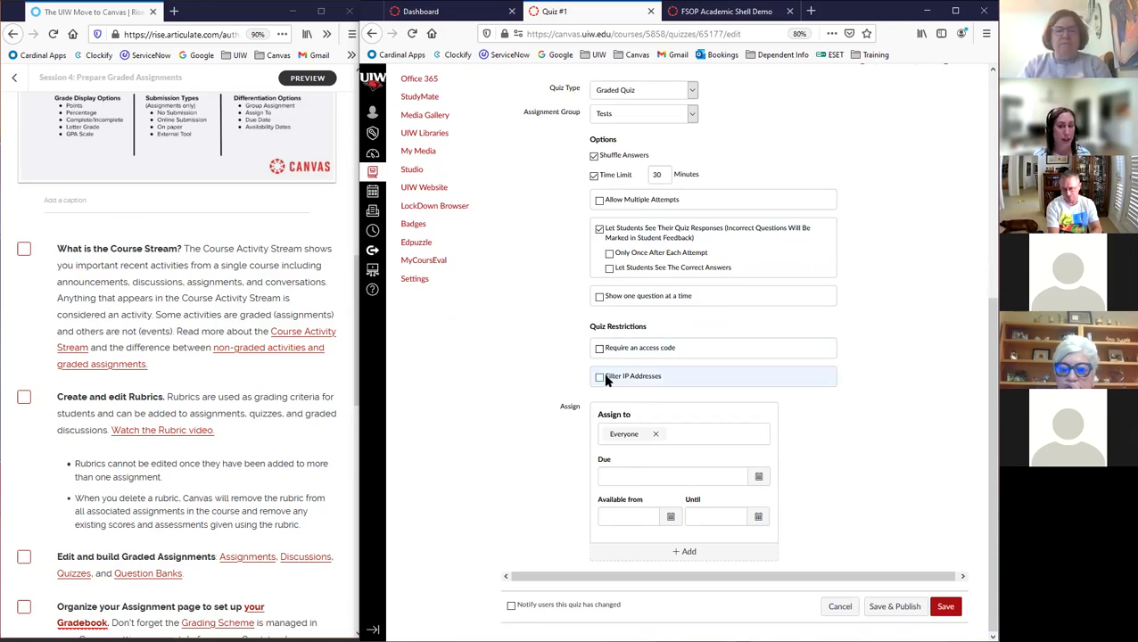
pyautogui.click(600, 378)
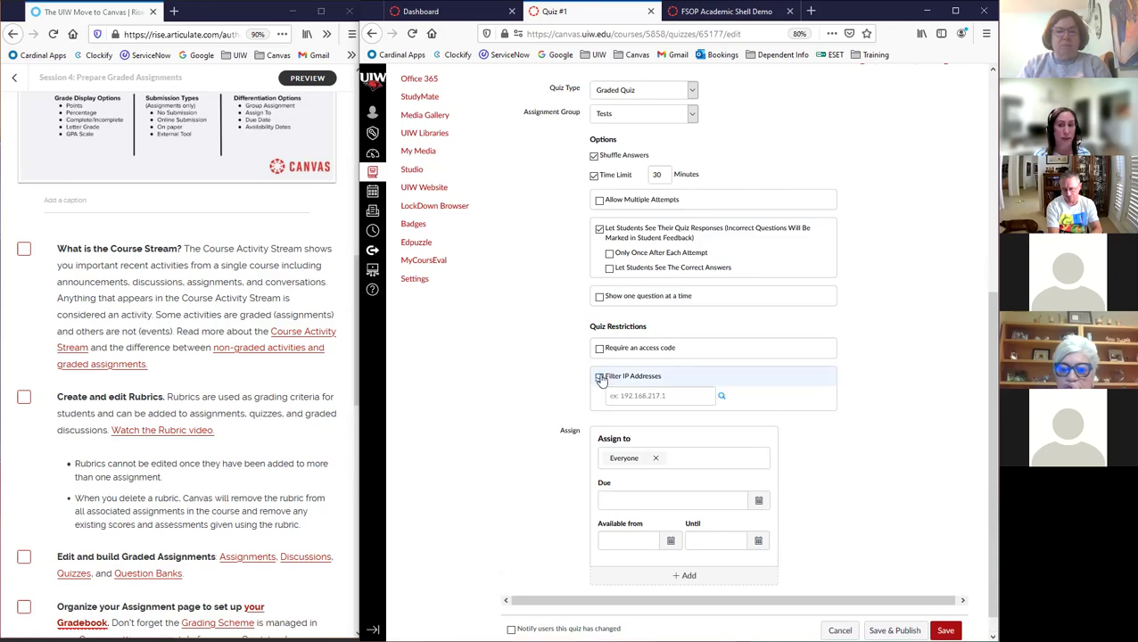
pyautogui.click(598, 376)
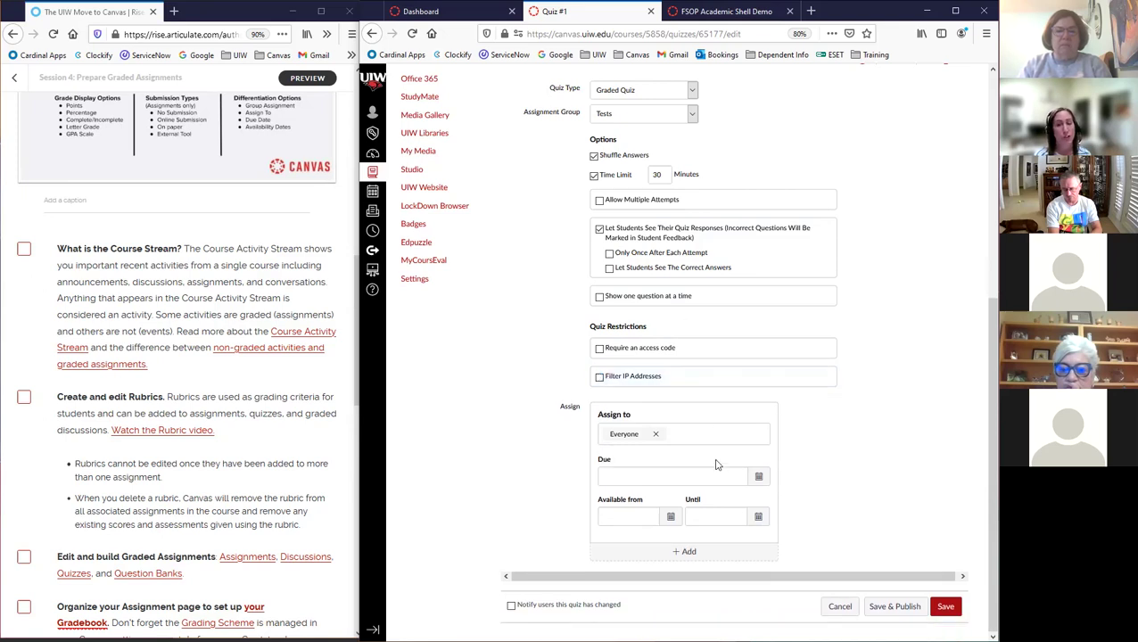
# - Temporarily add a second assignment block to examine who the quiz can be assigned to, and remove it again
pyautogui.click(689, 554)
pyautogui.scroll(-3, 789, 497)
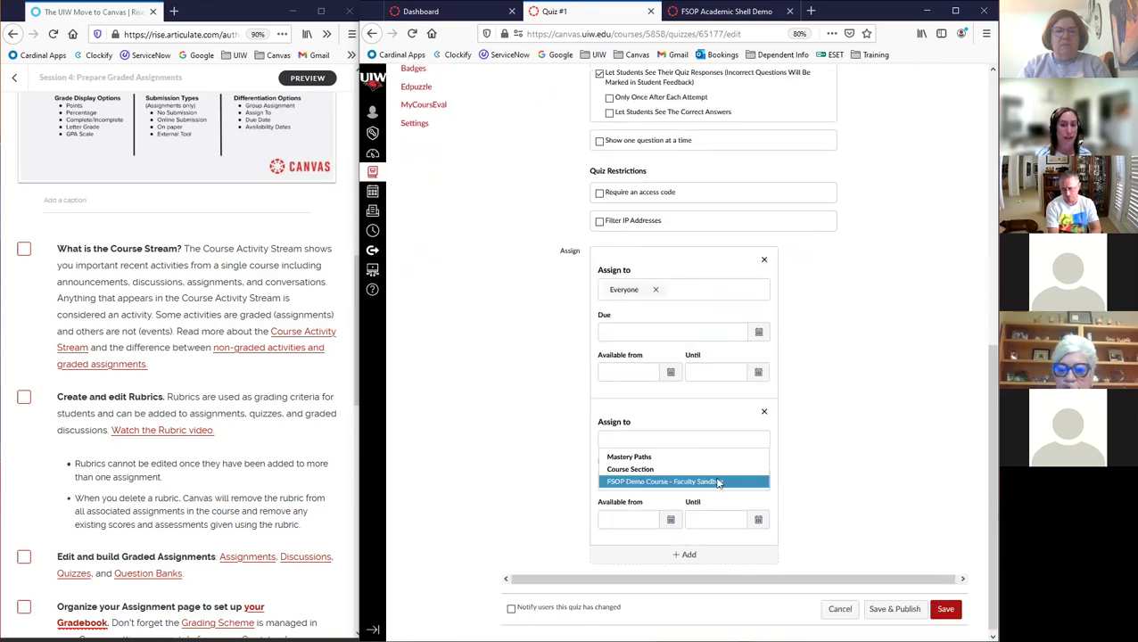
pyautogui.click(765, 416)
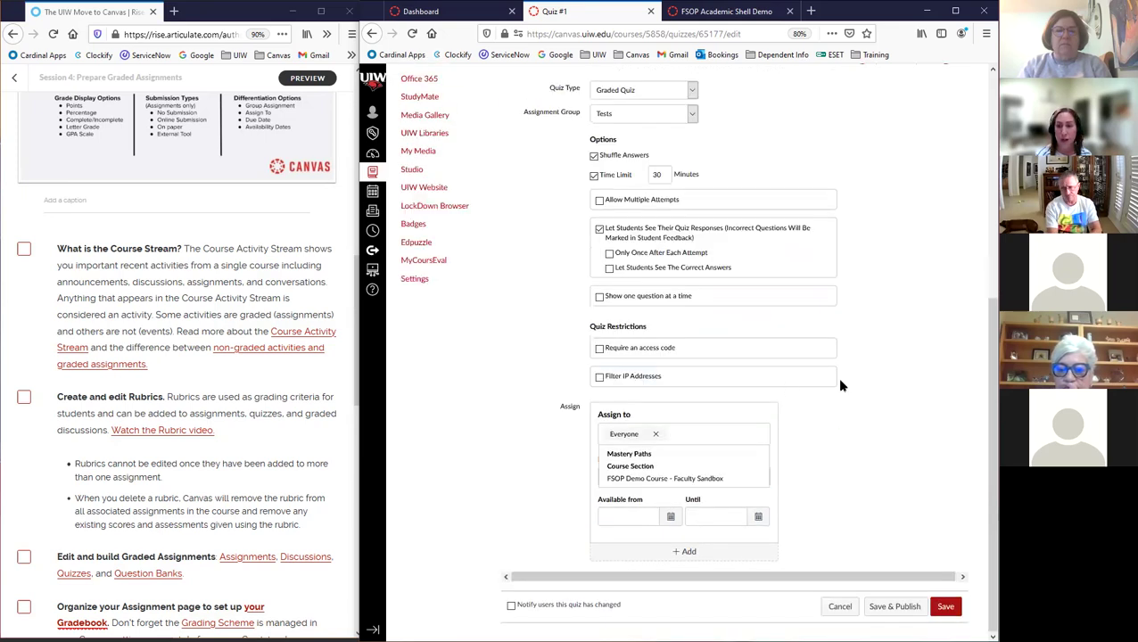
# - Open the quiz's questions and compare them with and without question details, leaving Show Question Details enabled
pyautogui.scroll(5, 840, 385)
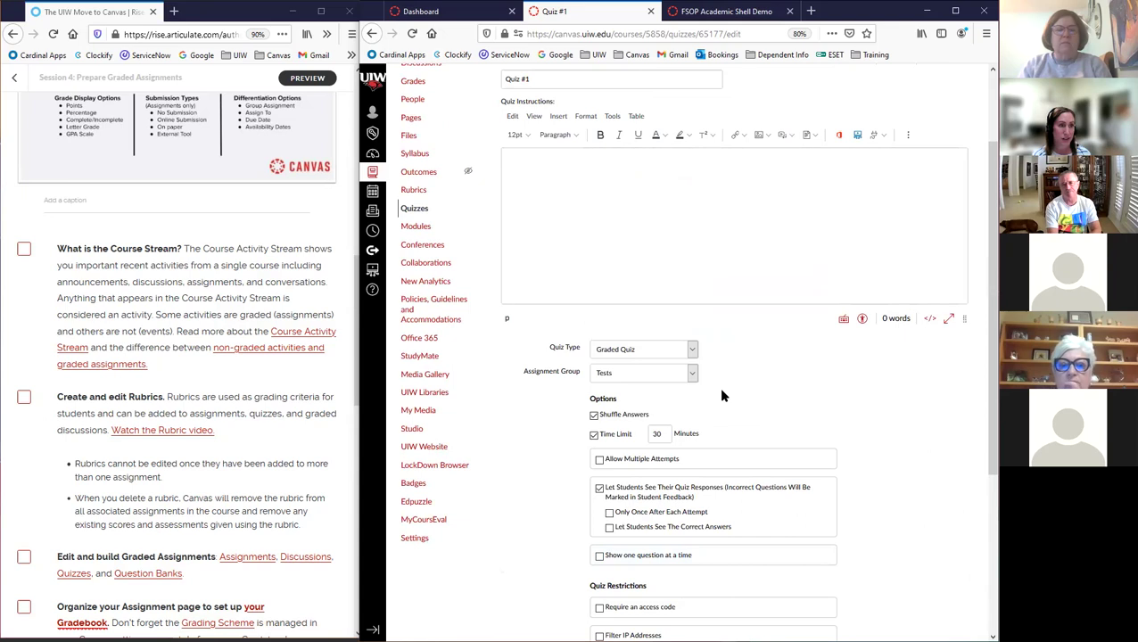
pyautogui.scroll(2, 782, 396)
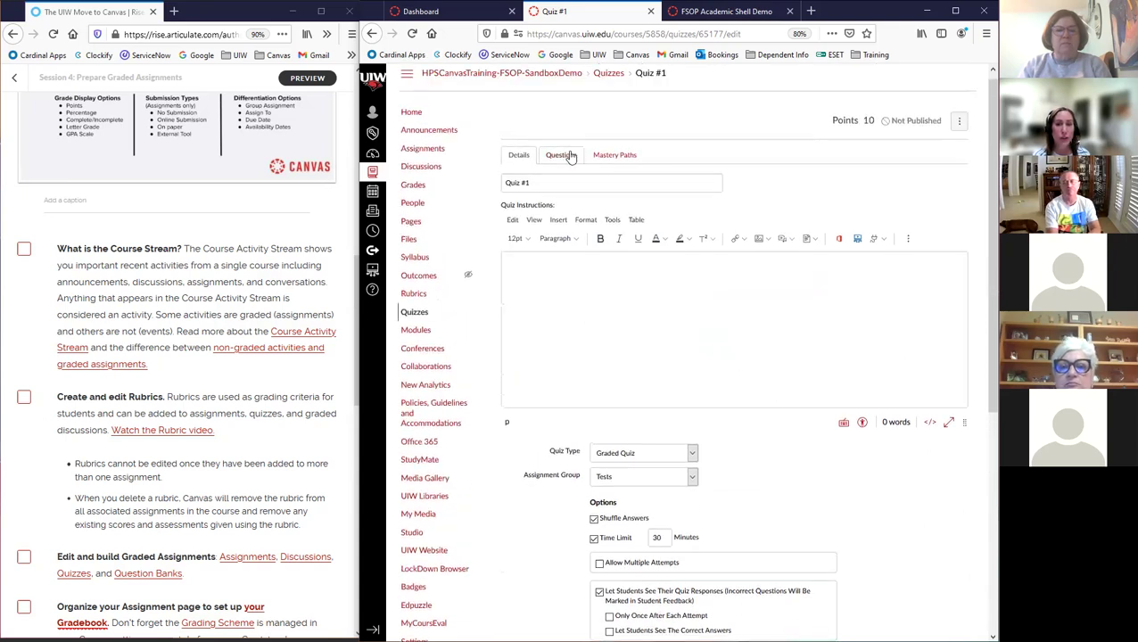
pyautogui.click(562, 157)
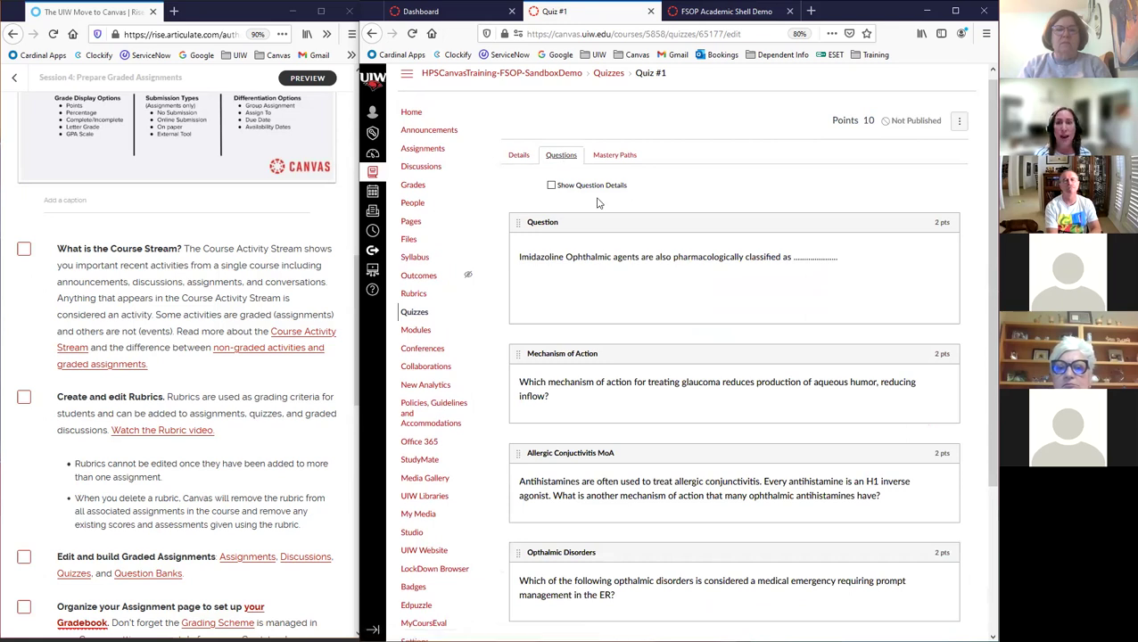
pyautogui.click(551, 186)
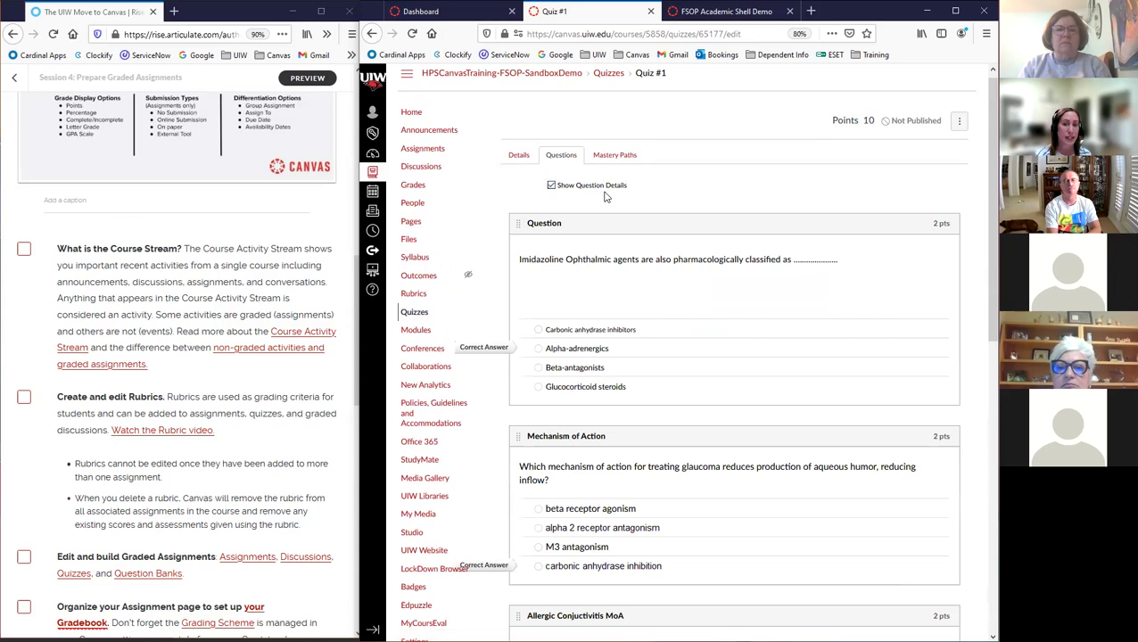
pyautogui.scroll(-1, 646, 205)
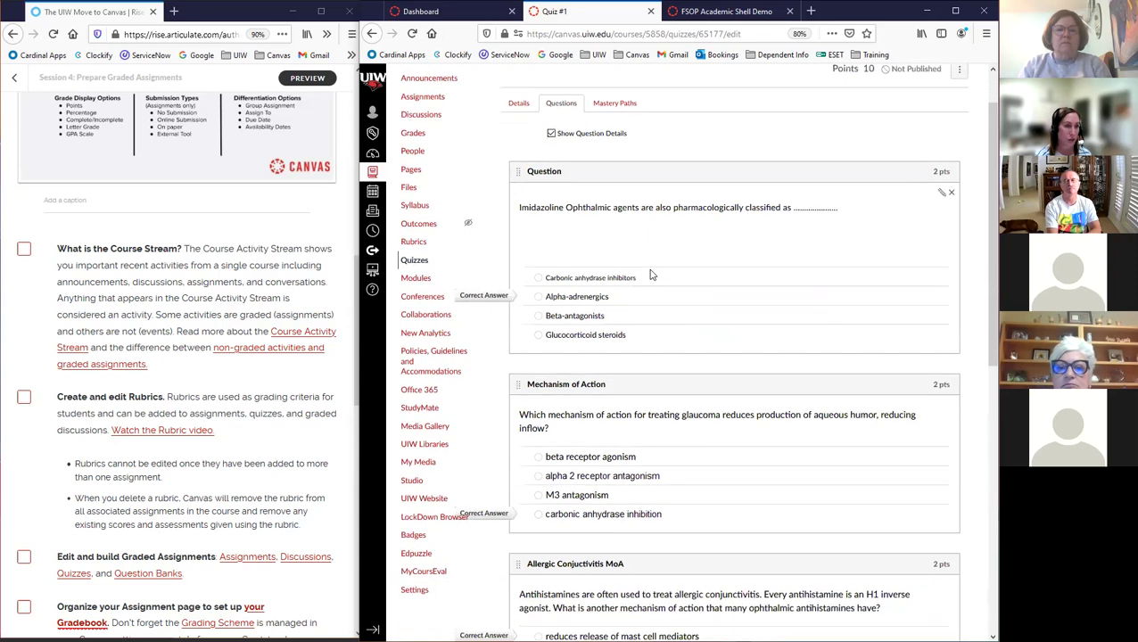
pyautogui.click(552, 134)
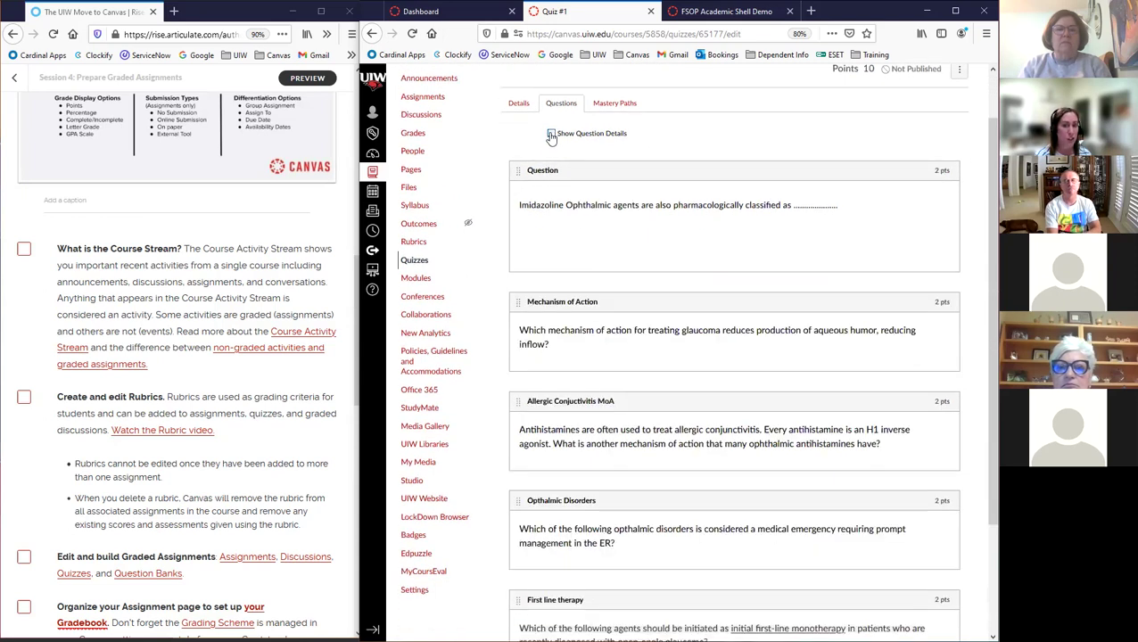
pyautogui.click(551, 134)
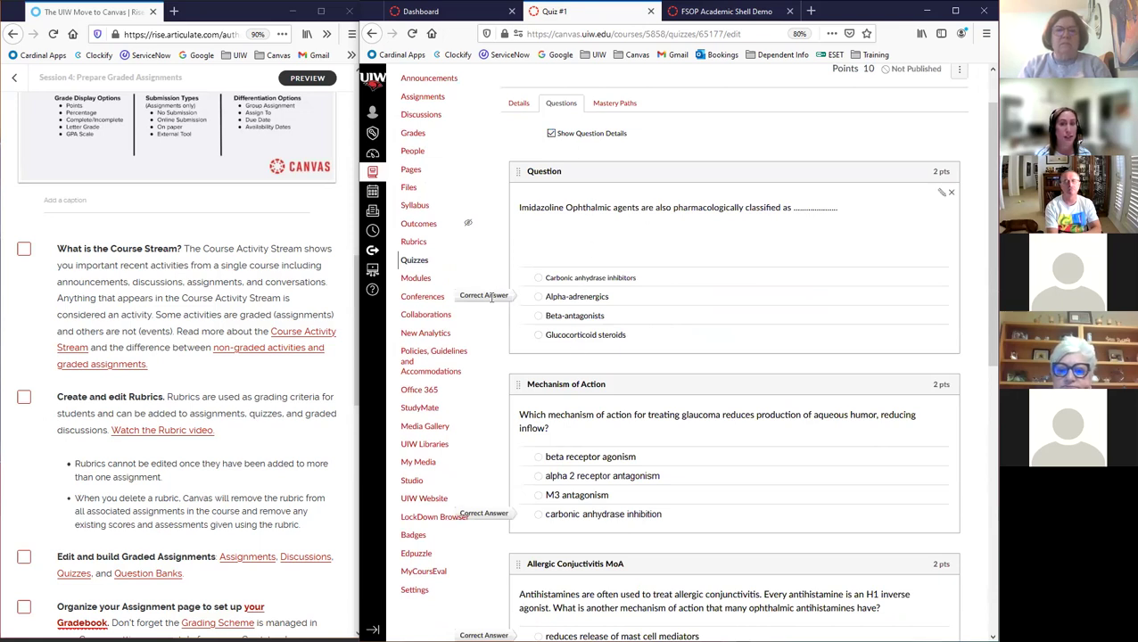
# - Look through the quiz's questions, their answer choices and the marked correct answers
pyautogui.scroll(-1, 588, 318)
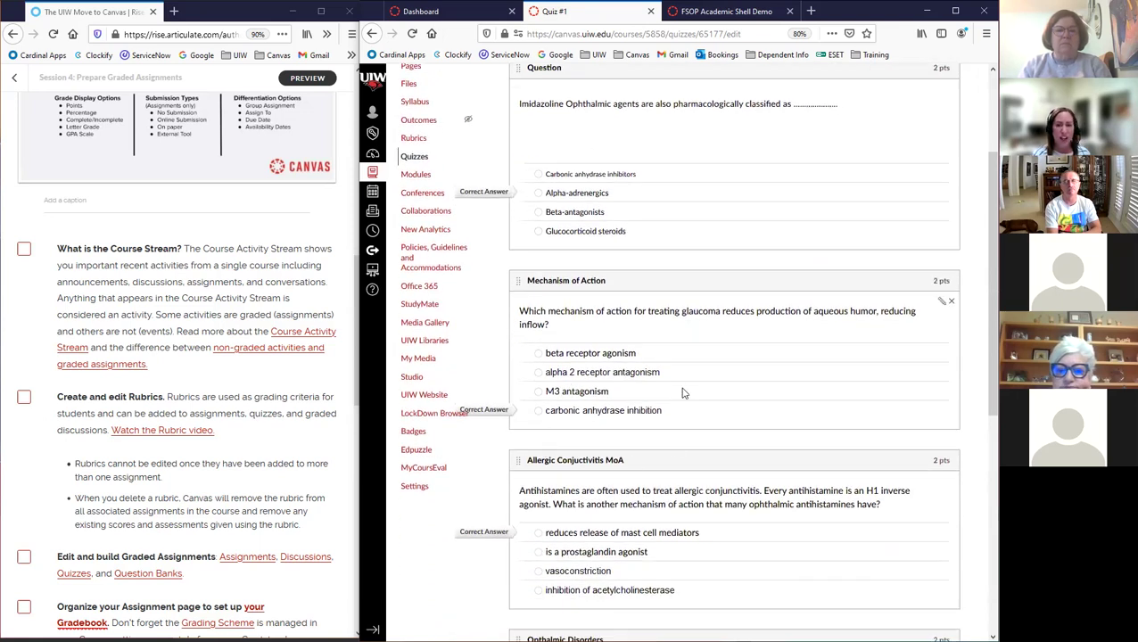
pyautogui.scroll(1, 686, 509)
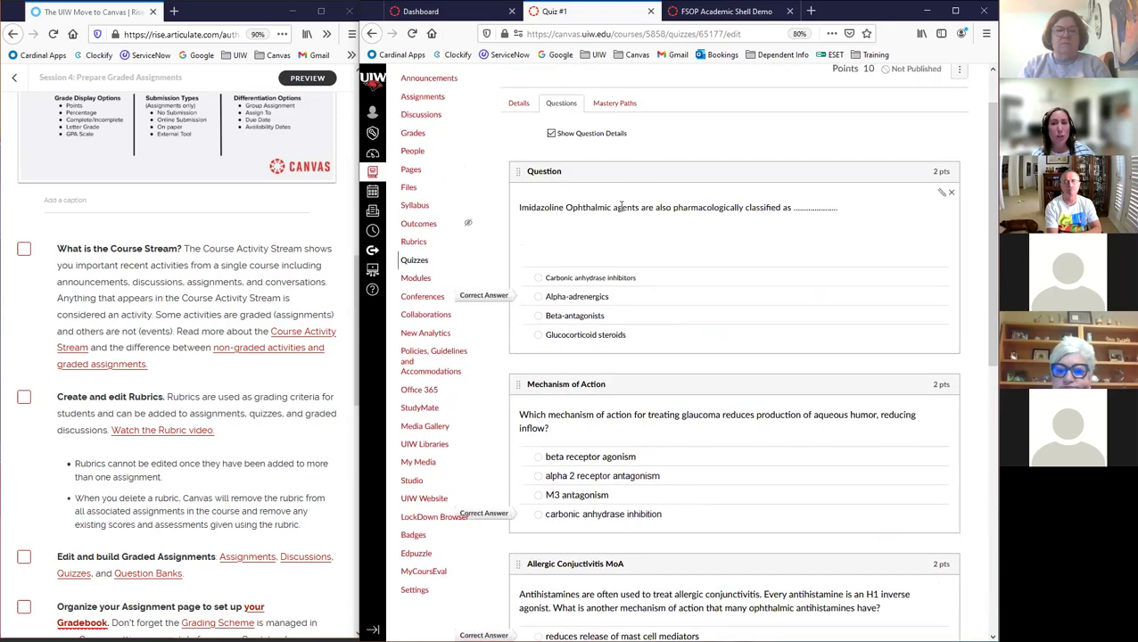
pyautogui.scroll(1, 629, 367)
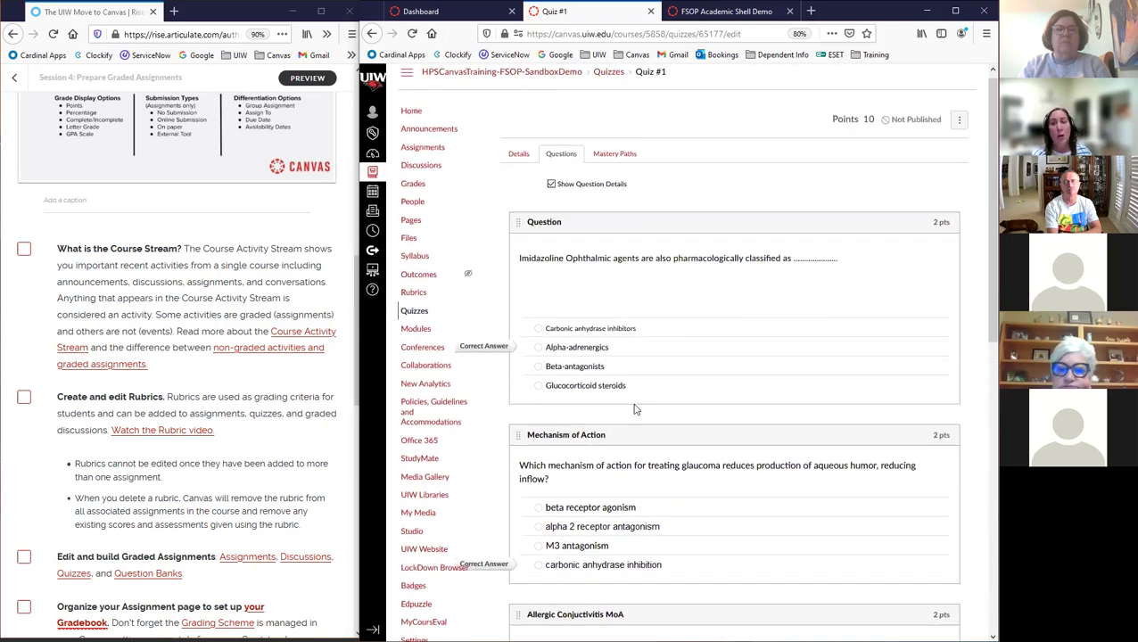
pyautogui.scroll(-1, 636, 407)
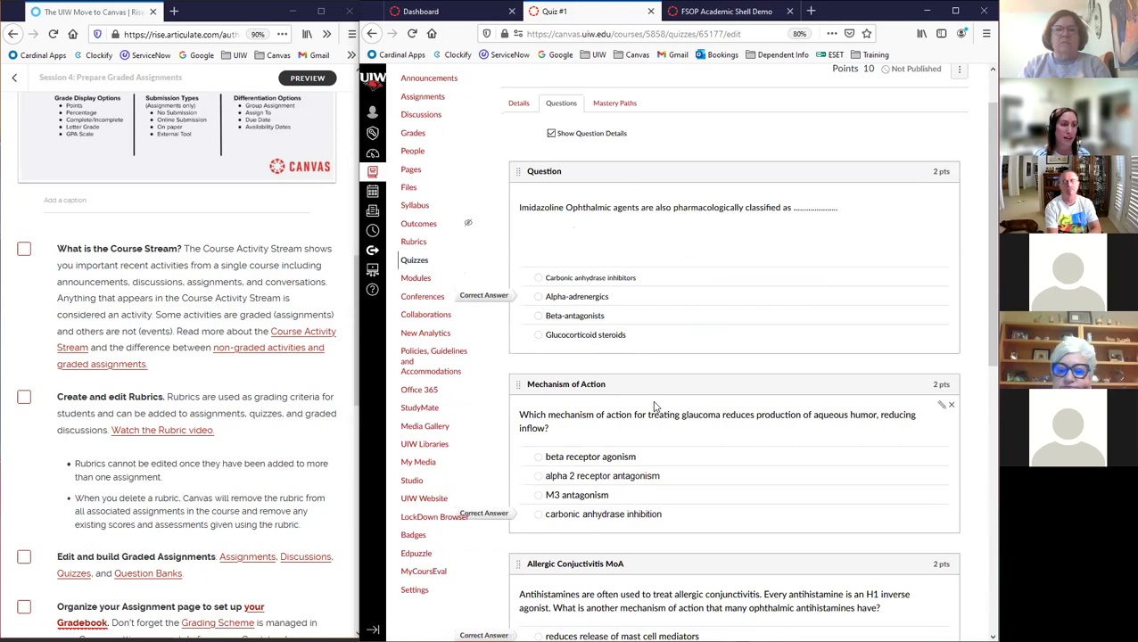
pyautogui.scroll(-1, 701, 387)
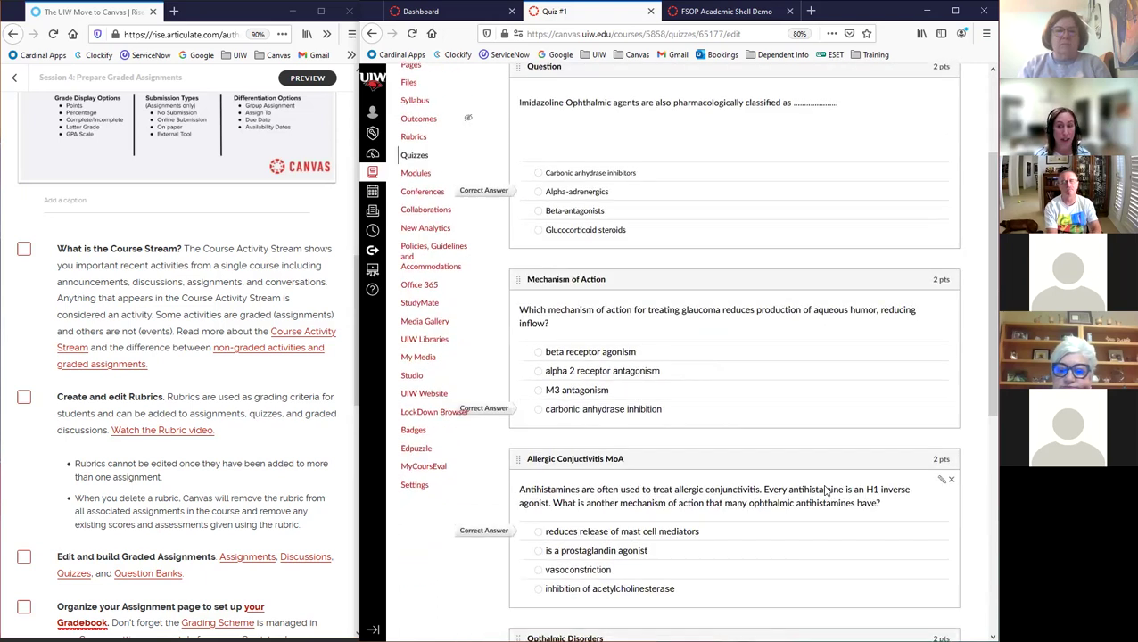
pyautogui.scroll(-2, 762, 490)
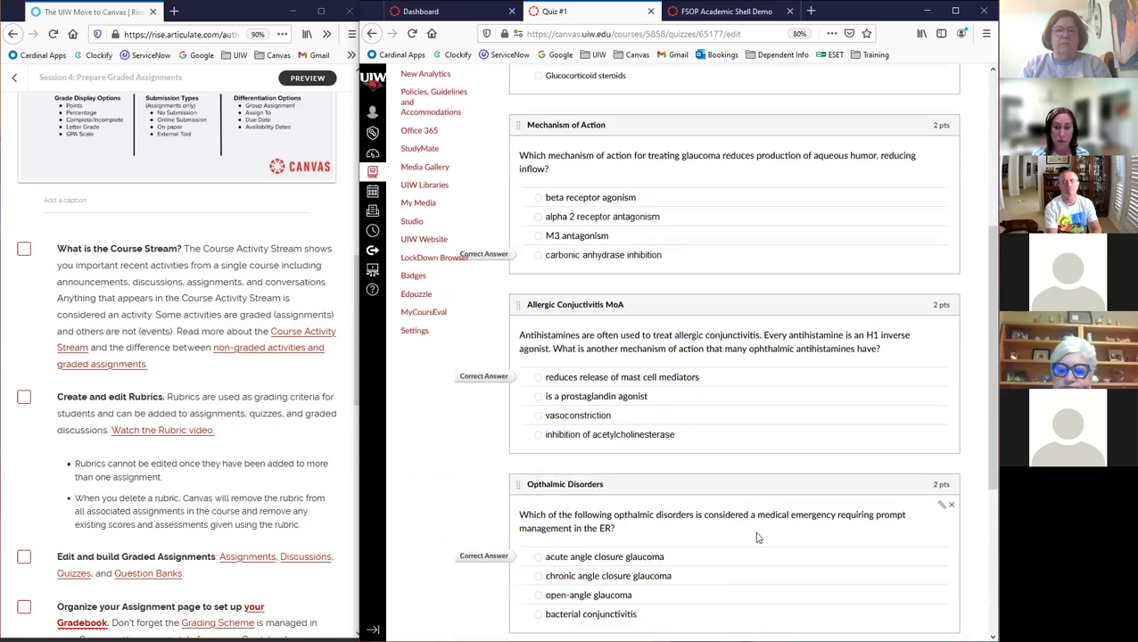
pyautogui.scroll(-1, 748, 542)
pyautogui.scroll(6, 652, 193)
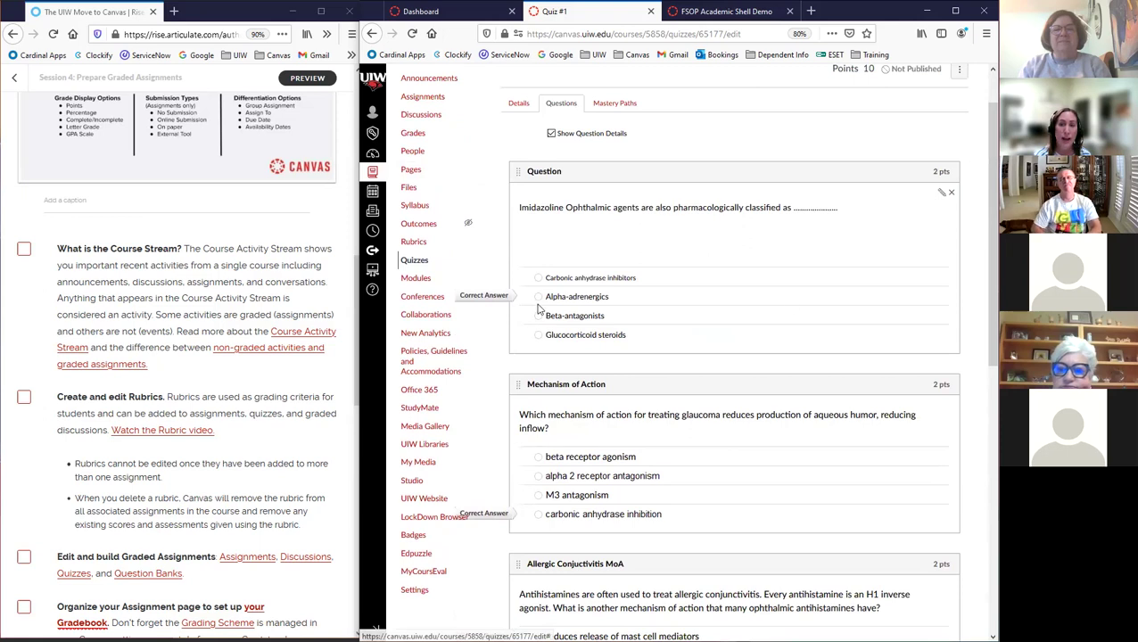
# - Open the first question for editing and examine its name field and question type choices, keeping Multiple Choice
pyautogui.click(942, 195)
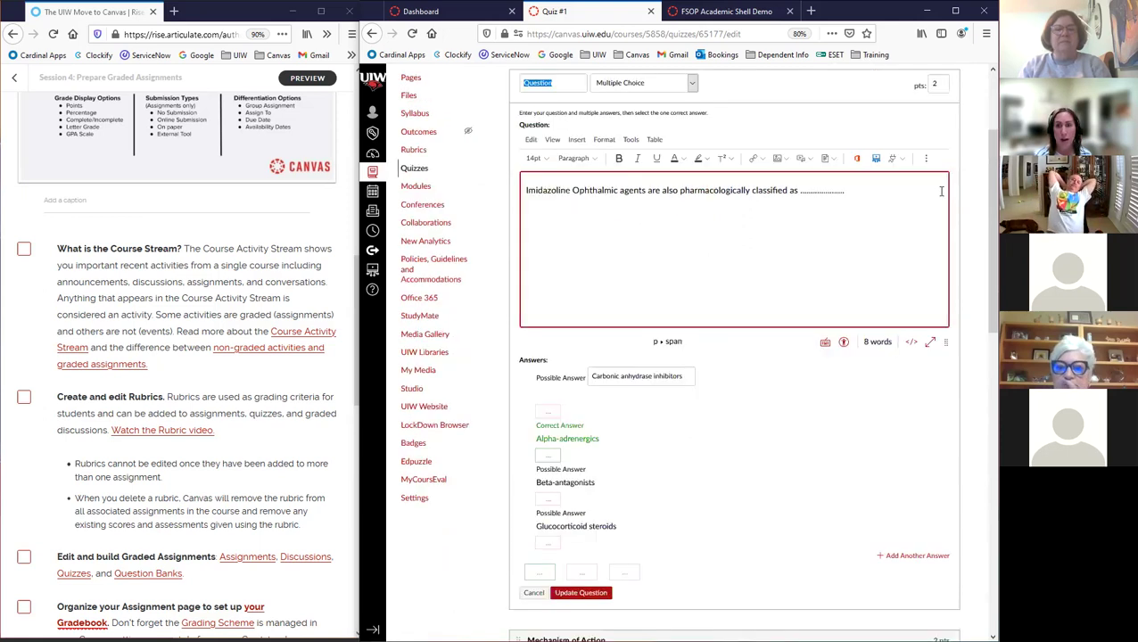
pyautogui.scroll(1, 661, 116)
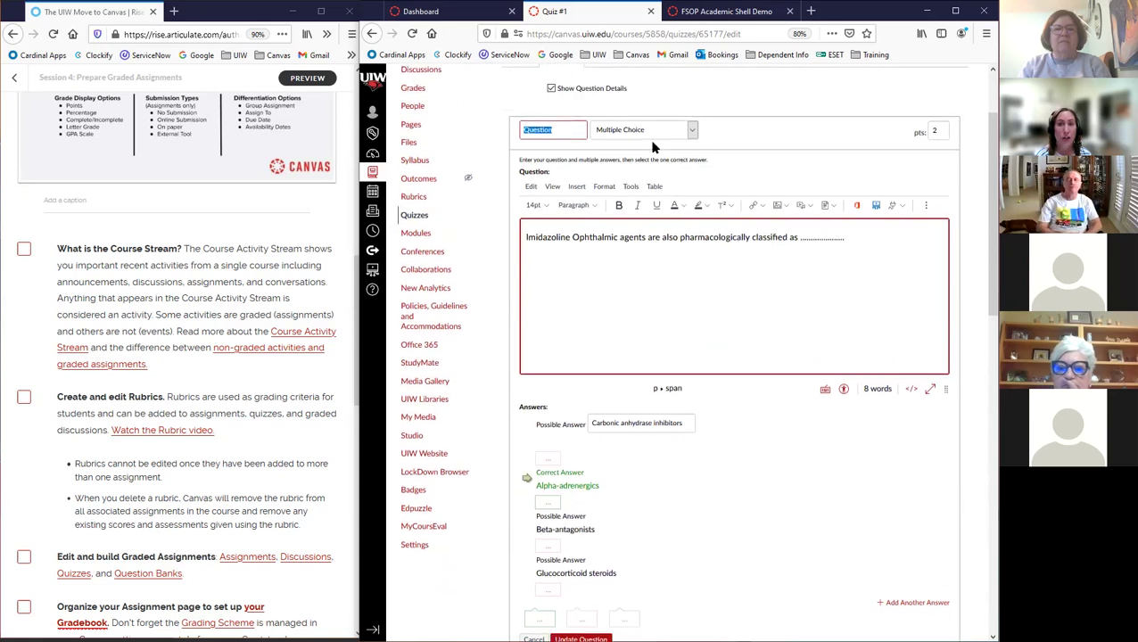
pyautogui.click(547, 82)
pyautogui.doubleClick(547, 134)
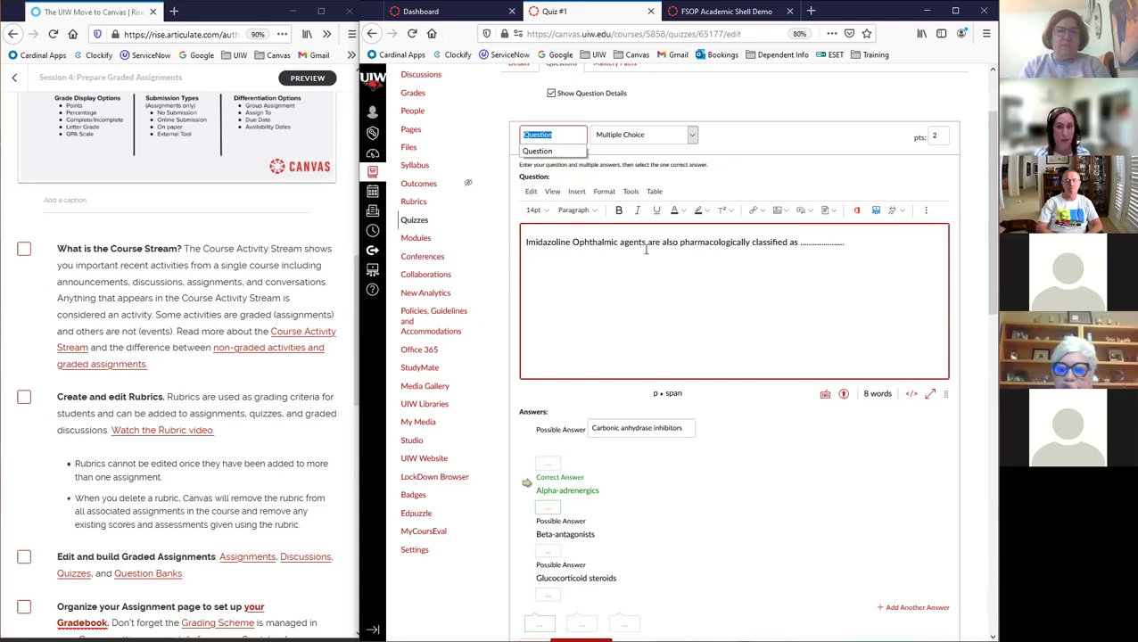
pyautogui.click(543, 135)
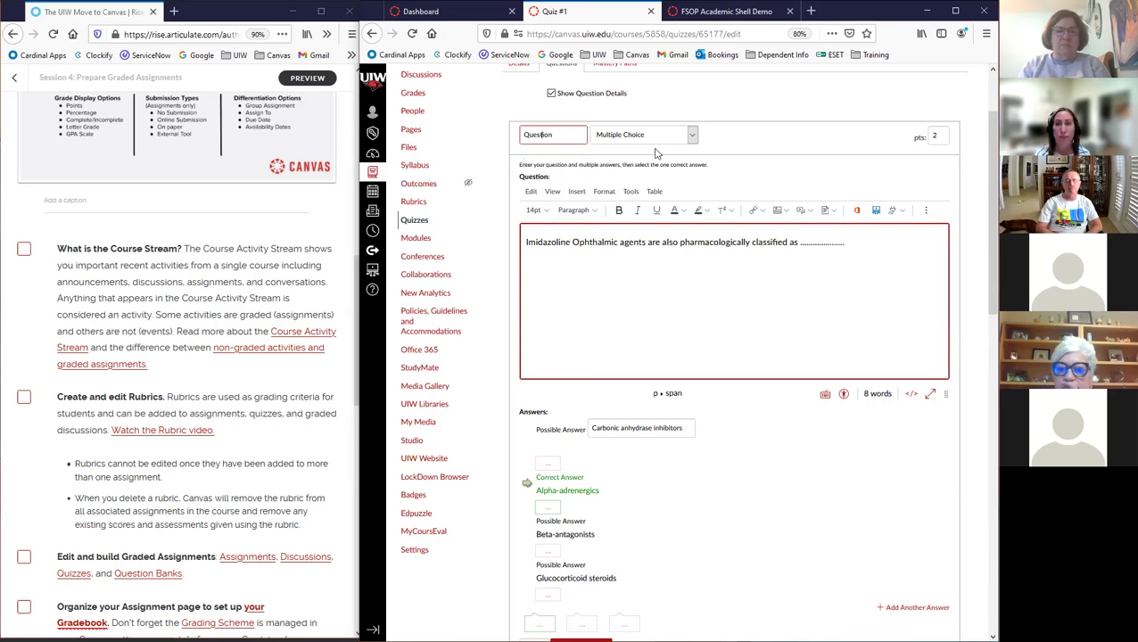
pyautogui.click(693, 136)
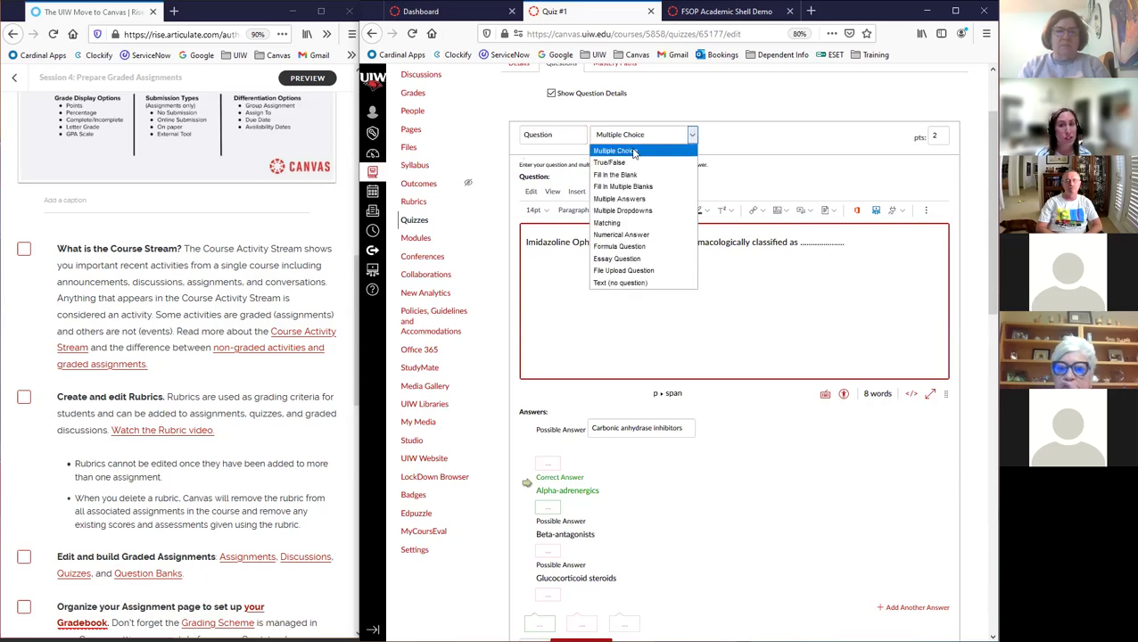
pyautogui.click(641, 136)
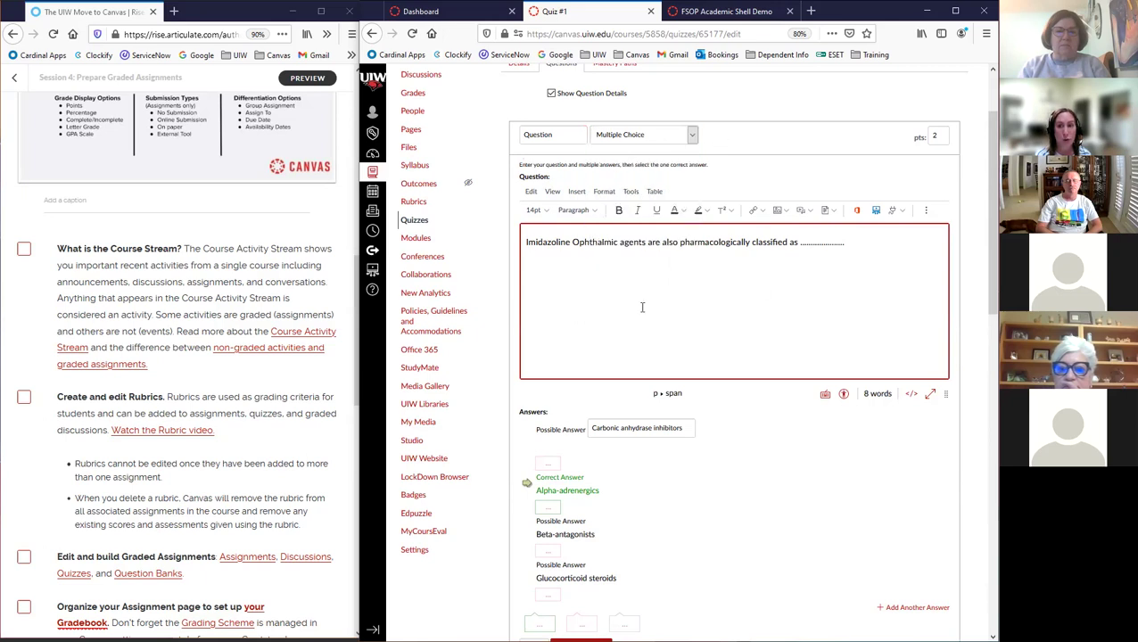
# - Clear the formatting of the Imidazoline question's text and put the cursor in the question's points field
pyautogui.moveTo(862, 248); pyautogui.dragTo(522, 239)
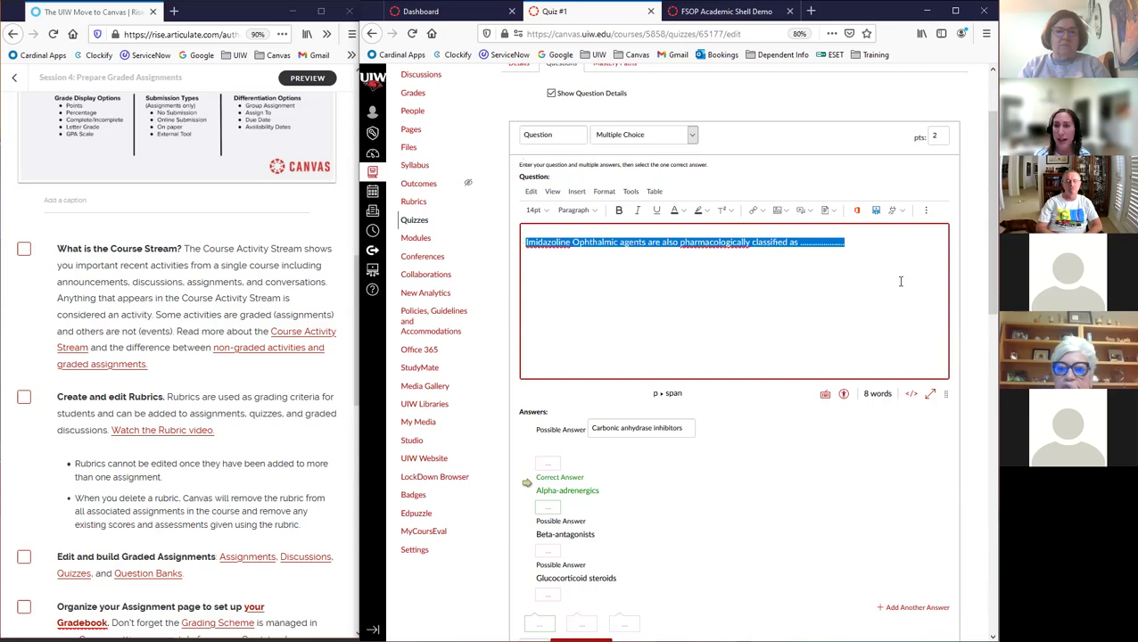
pyautogui.click(926, 215)
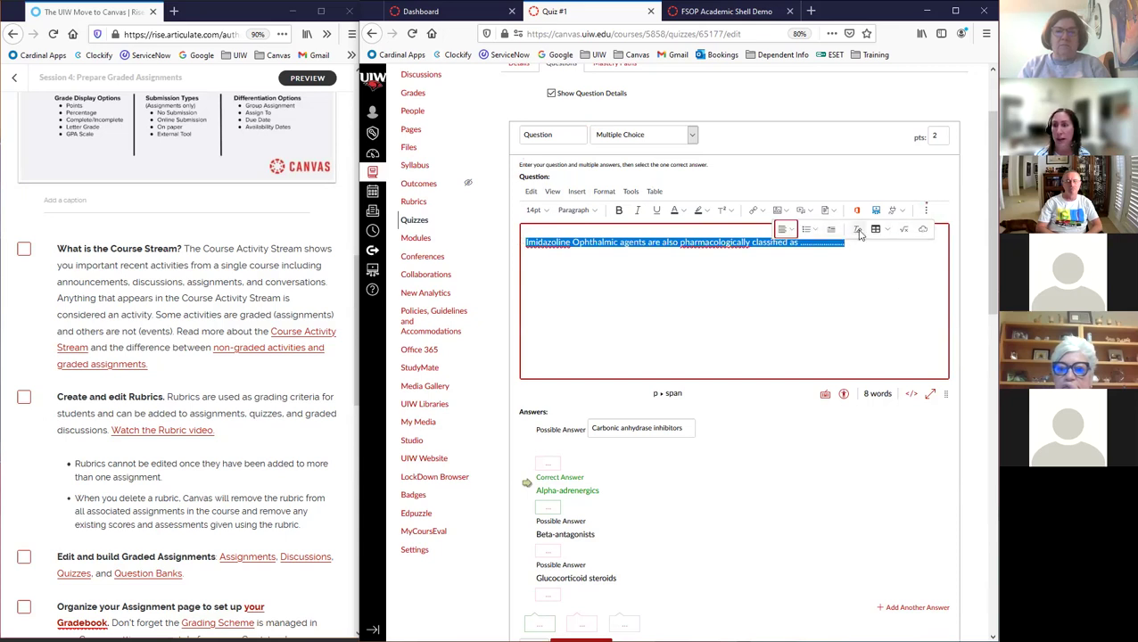
pyautogui.click(859, 231)
pyautogui.click(772, 265)
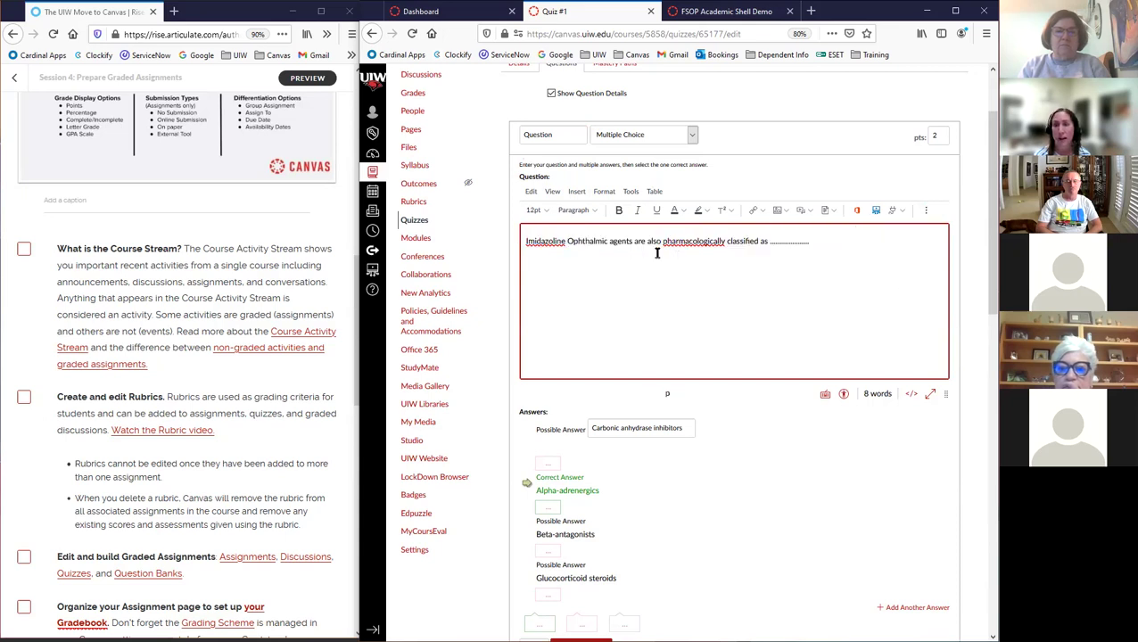
pyautogui.scroll(-1, 677, 338)
pyautogui.click(937, 84)
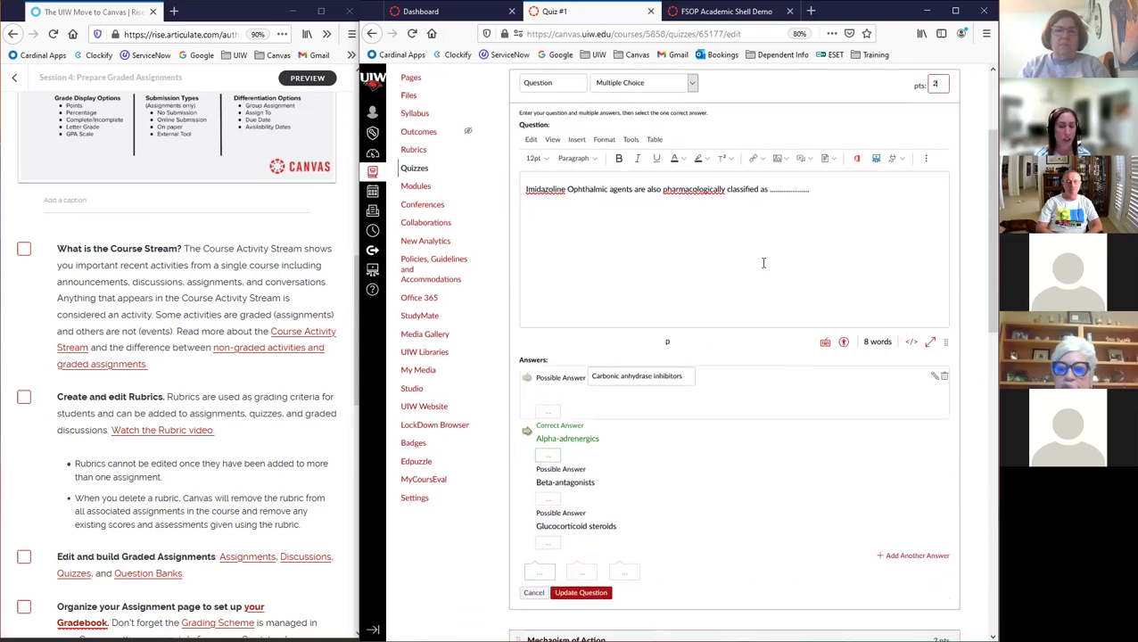
# - Clear the formatting of the possible answer "Carbonic anhydrase inhibitors" and finish editing that answer
pyautogui.scroll(-1, 682, 339)
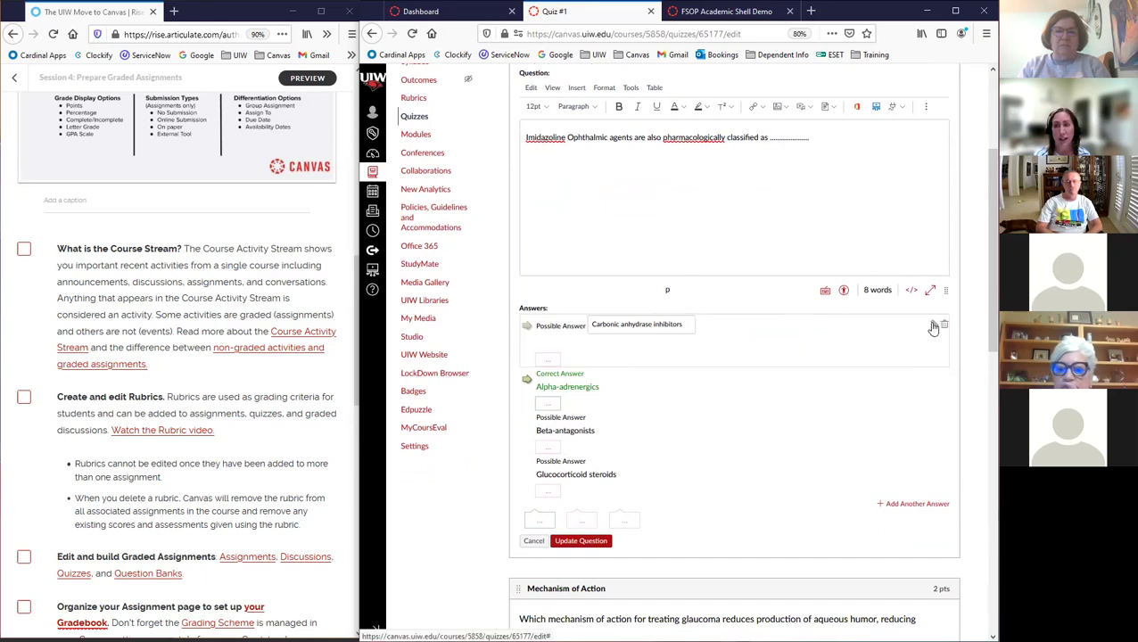
pyautogui.click(933, 326)
pyautogui.moveTo(674, 386); pyautogui.dragTo(554, 387)
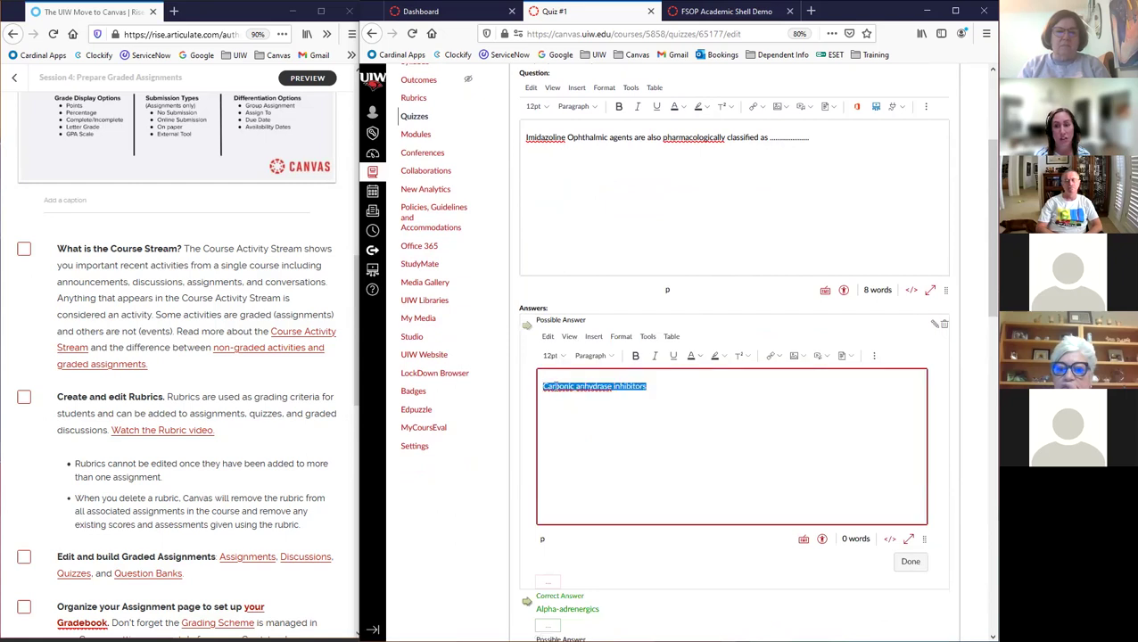
pyautogui.click(875, 355)
pyautogui.click(806, 379)
pyautogui.click(743, 422)
pyautogui.scroll(-1, 746, 425)
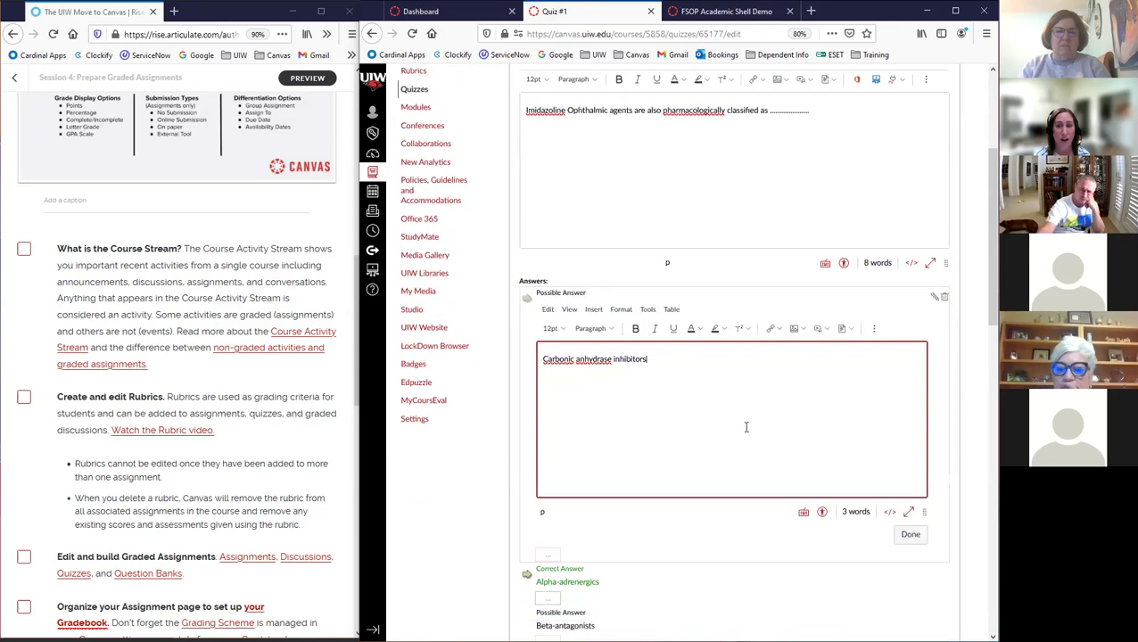
pyautogui.scroll(-1, 746, 427)
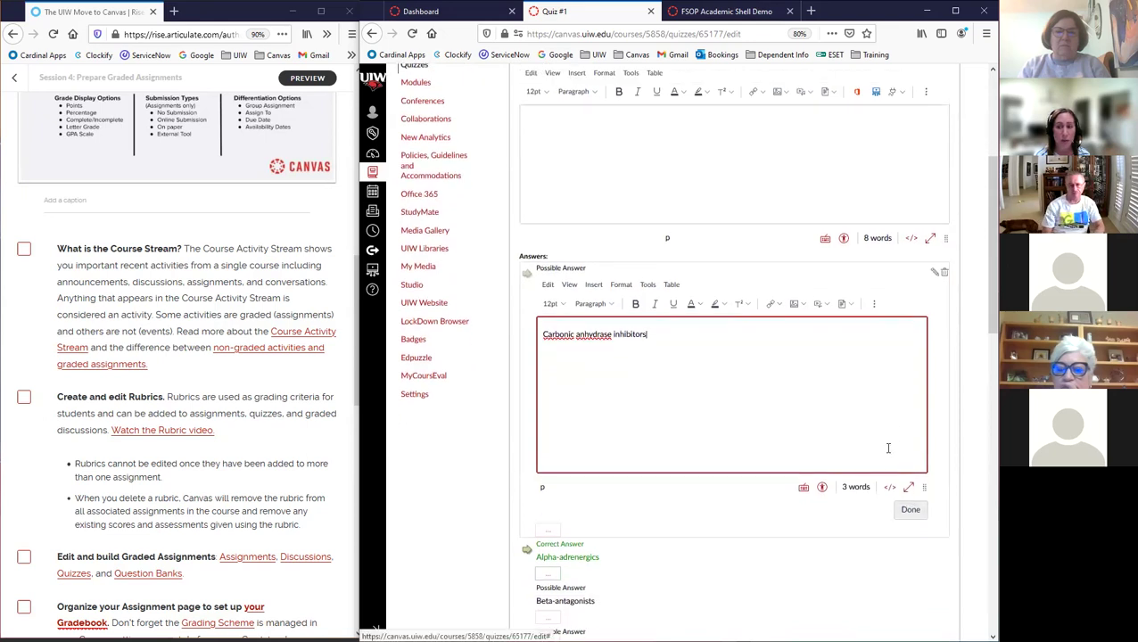
pyautogui.click(910, 511)
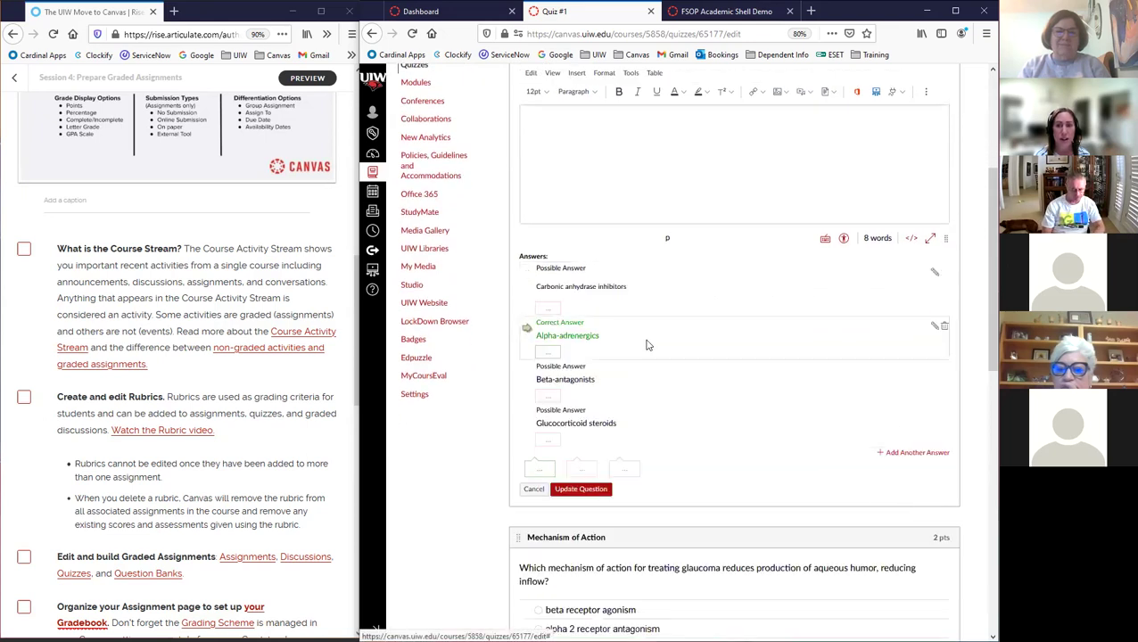
# - Clear the formatting of the correct answer "Alpha-adrenergics" and close its answer editor
pyautogui.click(935, 330)
pyautogui.moveTo(666, 386); pyautogui.dragTo(504, 390)
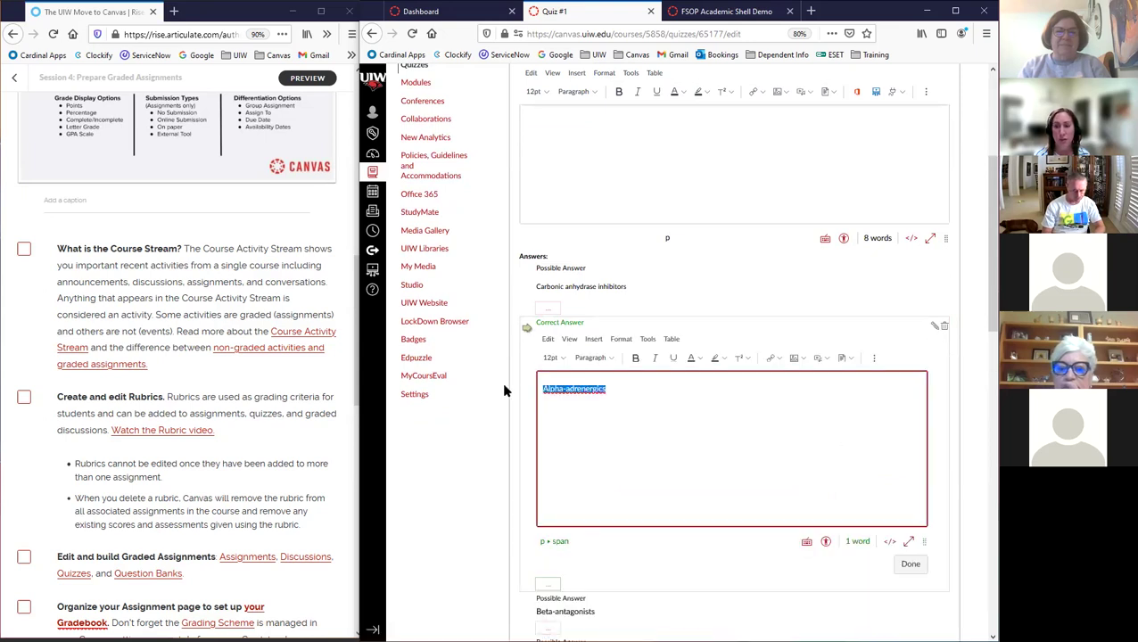
pyautogui.click(874, 358)
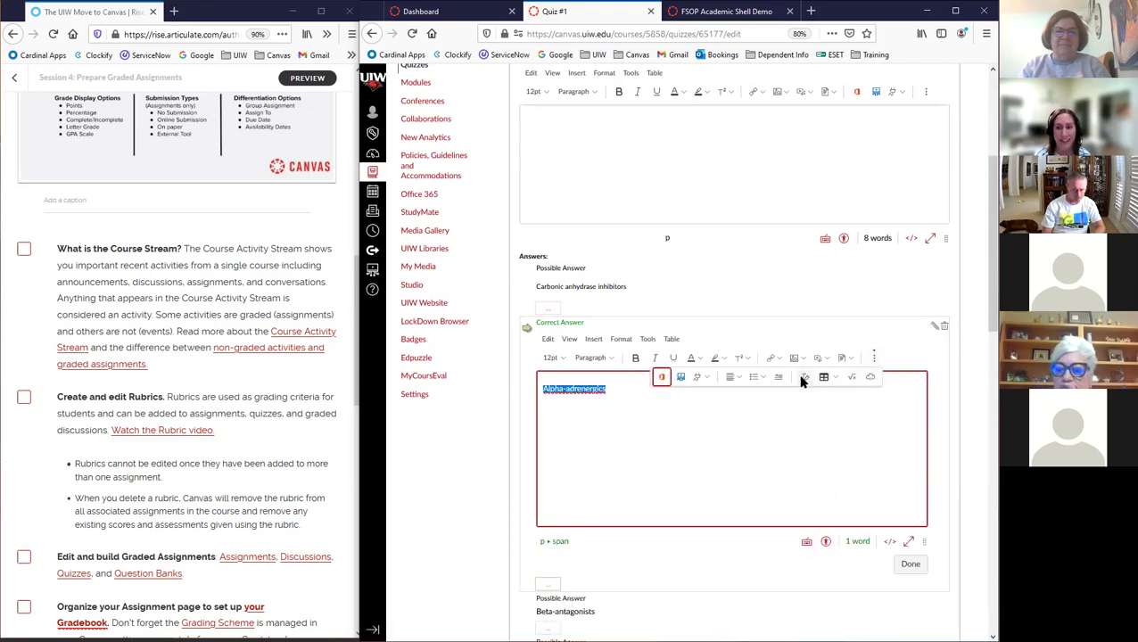
pyautogui.click(804, 380)
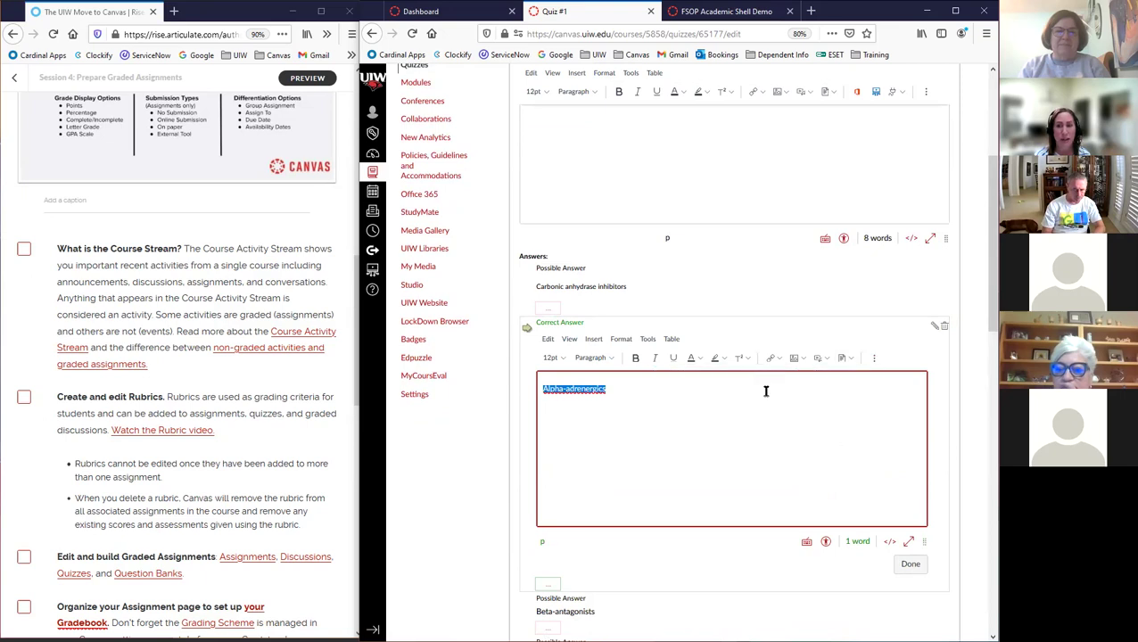
pyautogui.click(910, 564)
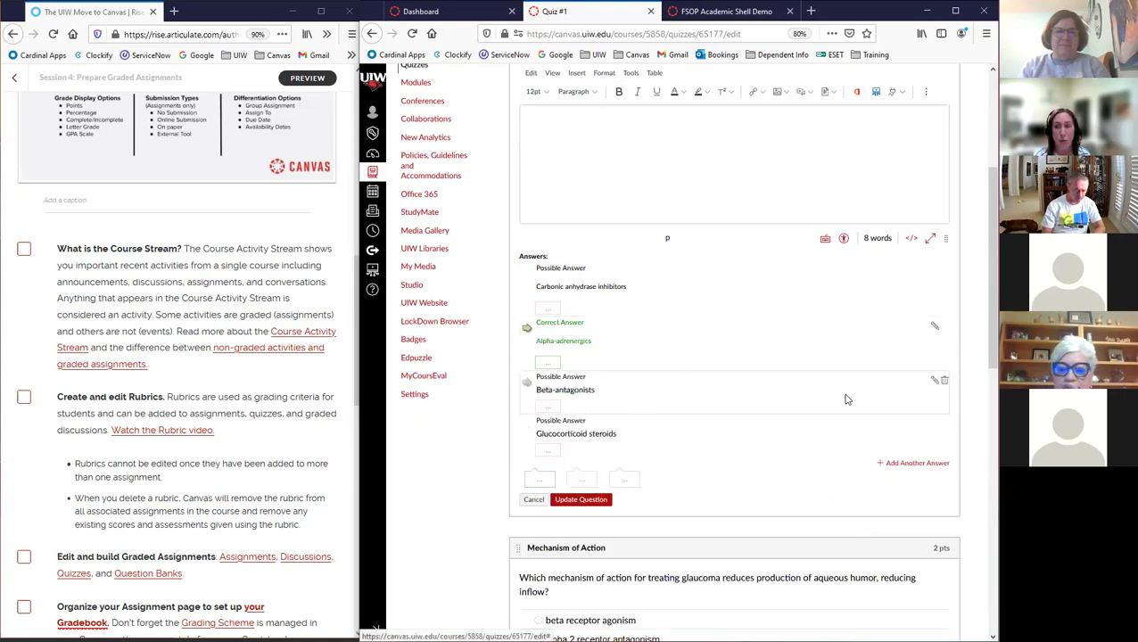
# - Clear the formatting of the possible answer "Beta-antagonists" and close its answer editor
pyautogui.click(934, 382)
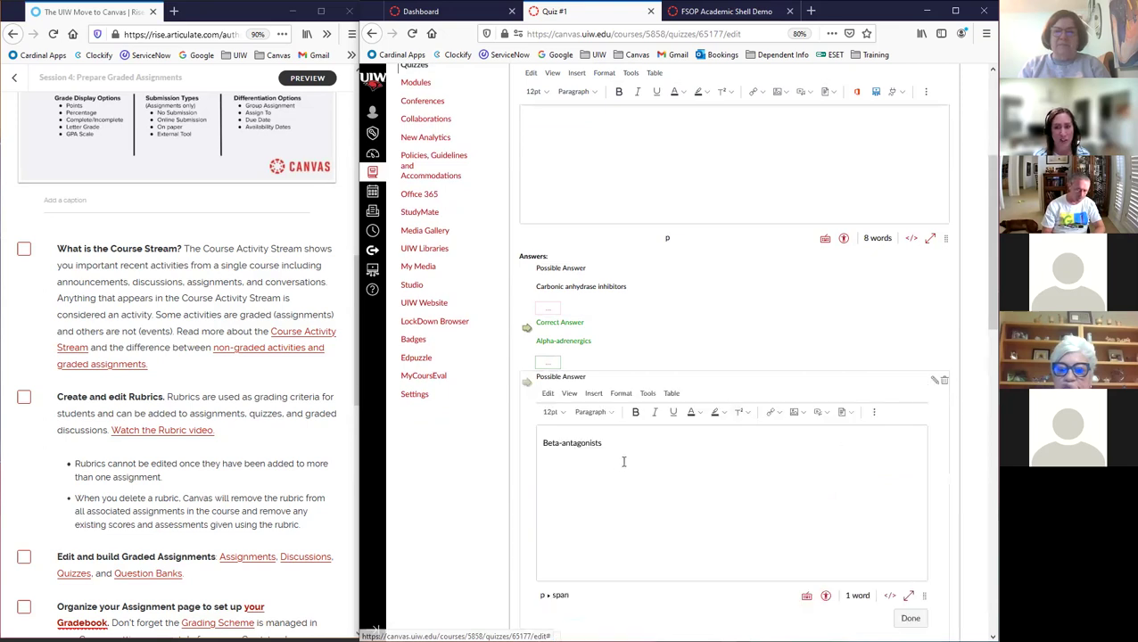
pyautogui.tripleClick(552, 444)
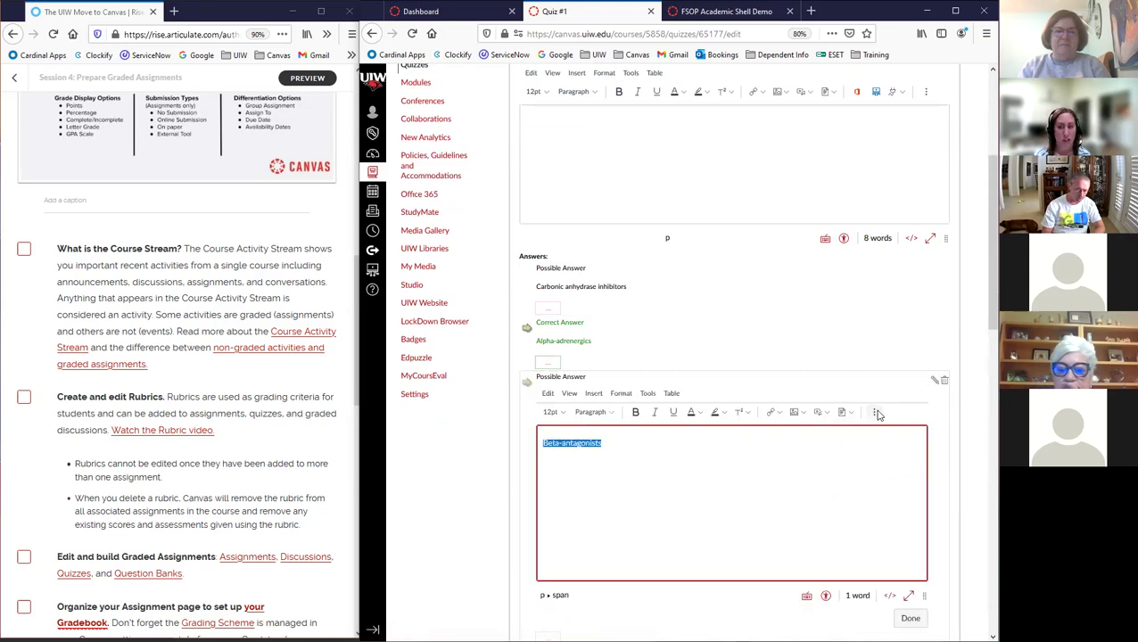
pyautogui.click(806, 435)
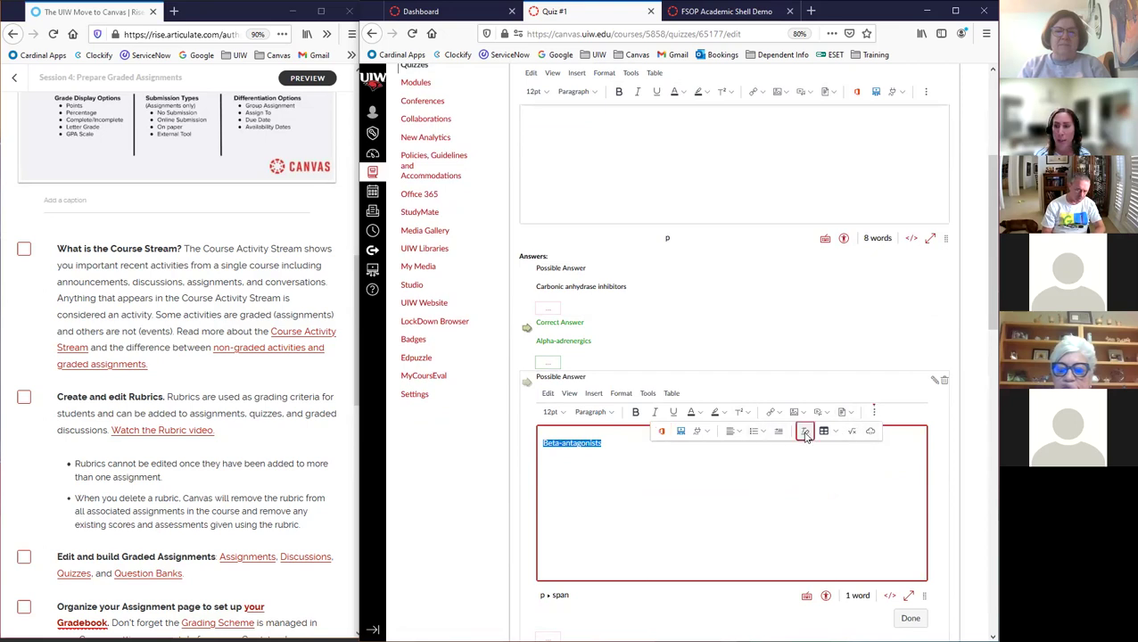
pyautogui.scroll(-1, 892, 553)
pyautogui.click(910, 568)
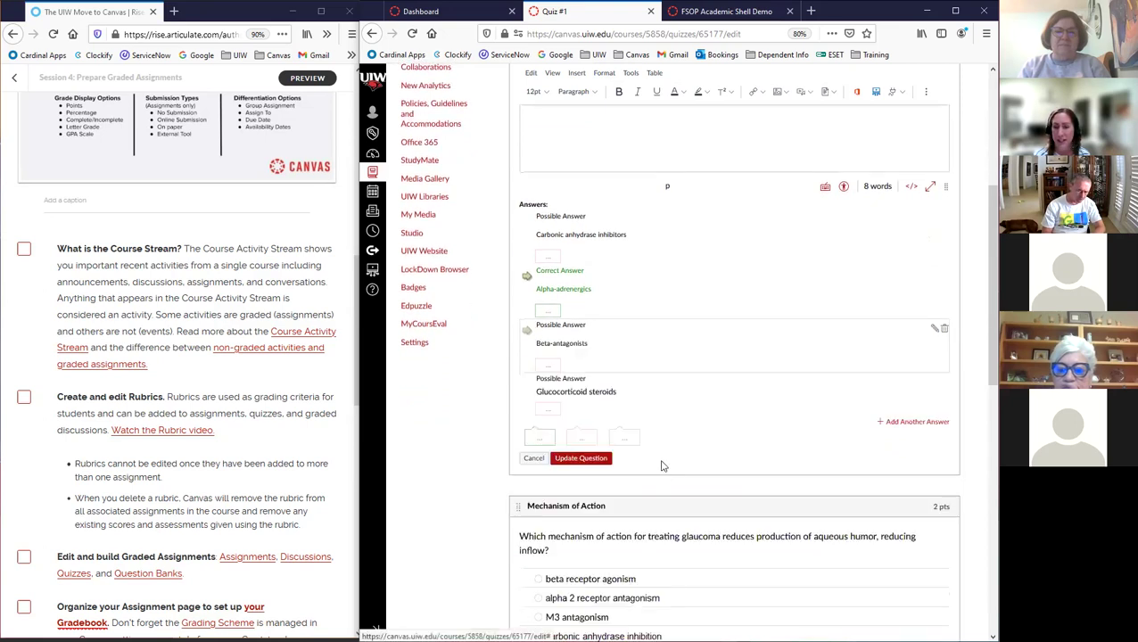
# - Clear the formatting of the possible answer "Glucocorticoid steroids" and close its answer editor
pyautogui.scroll(-2, 669, 464)
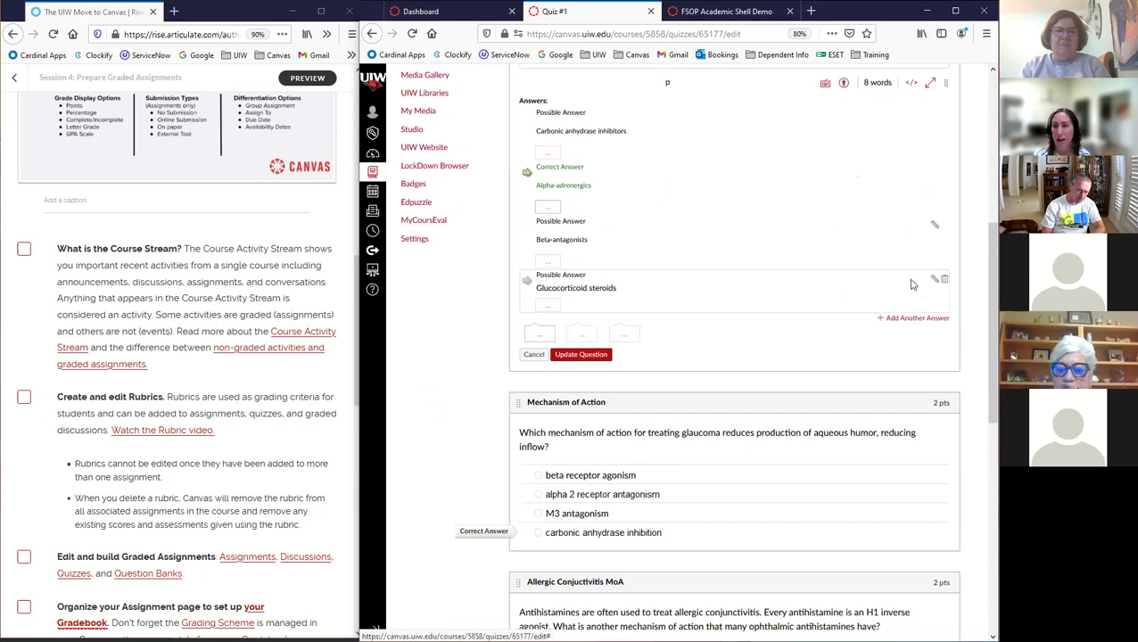
pyautogui.click(934, 280)
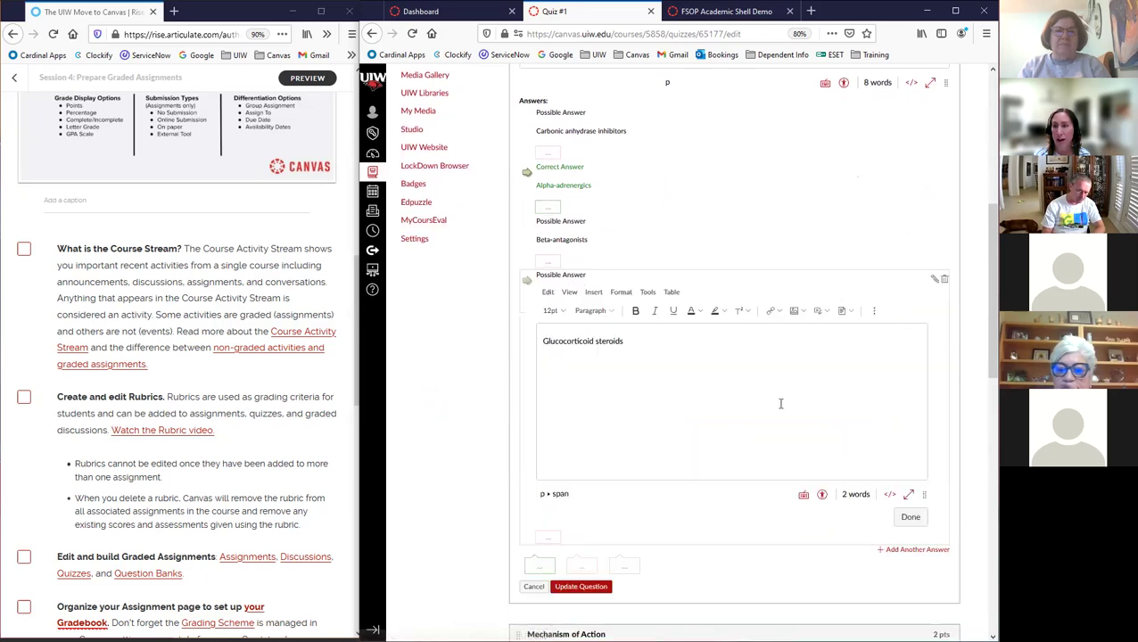
pyautogui.moveTo(634, 340); pyautogui.dragTo(537, 344)
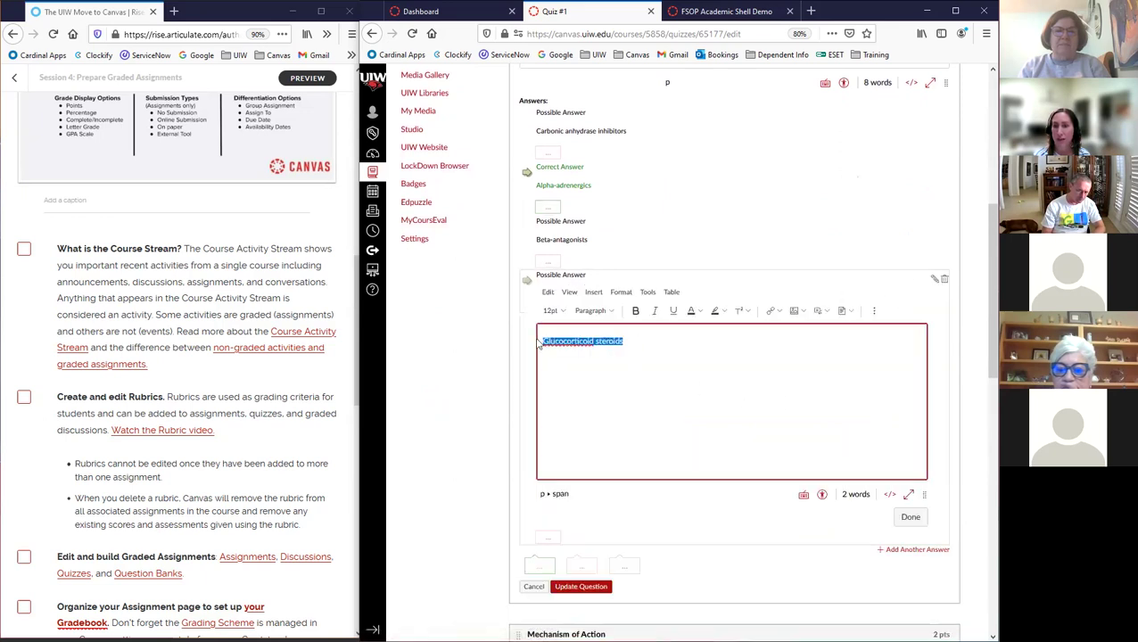
pyautogui.click(875, 310)
pyautogui.click(801, 354)
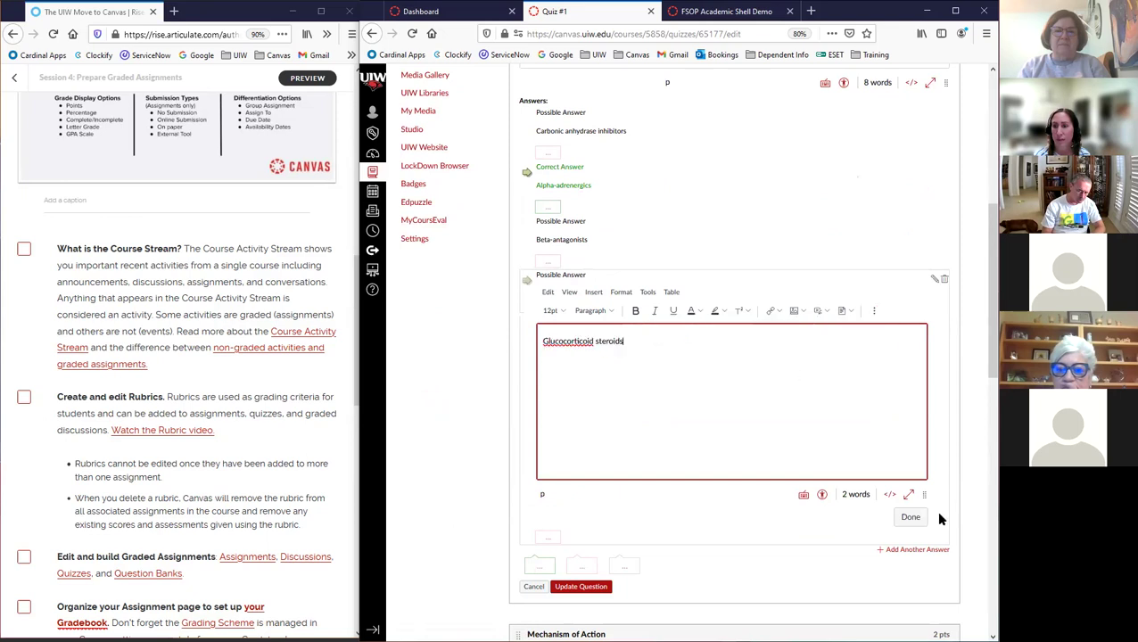
pyautogui.click(910, 516)
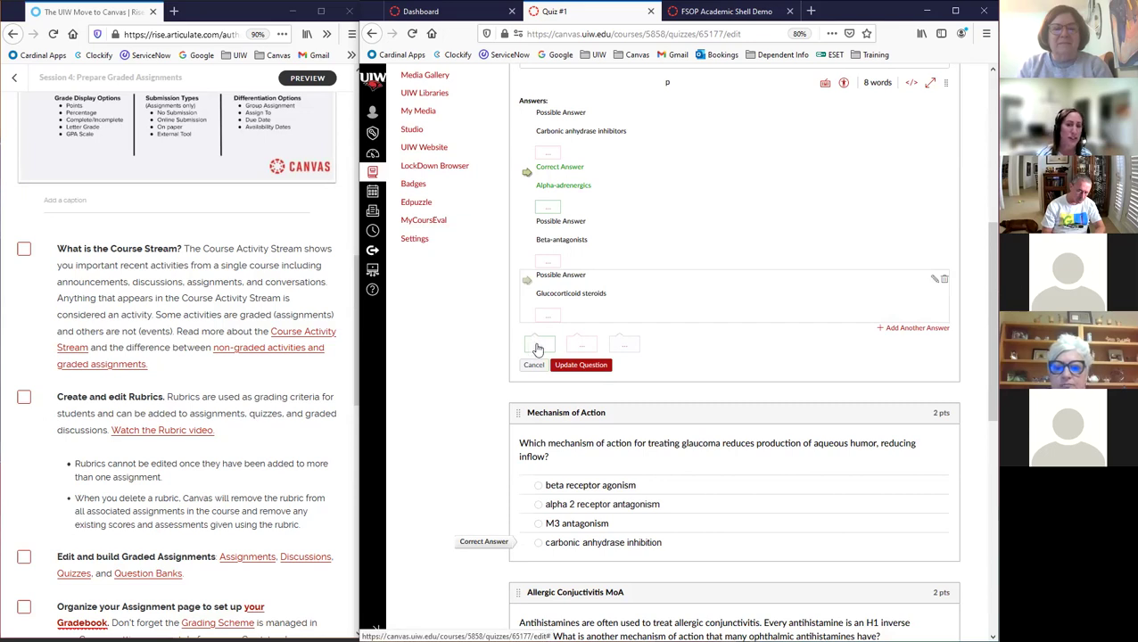
# - Open the question's general answer comments, close them without entering a comment, and update the question
pyautogui.click(625, 346)
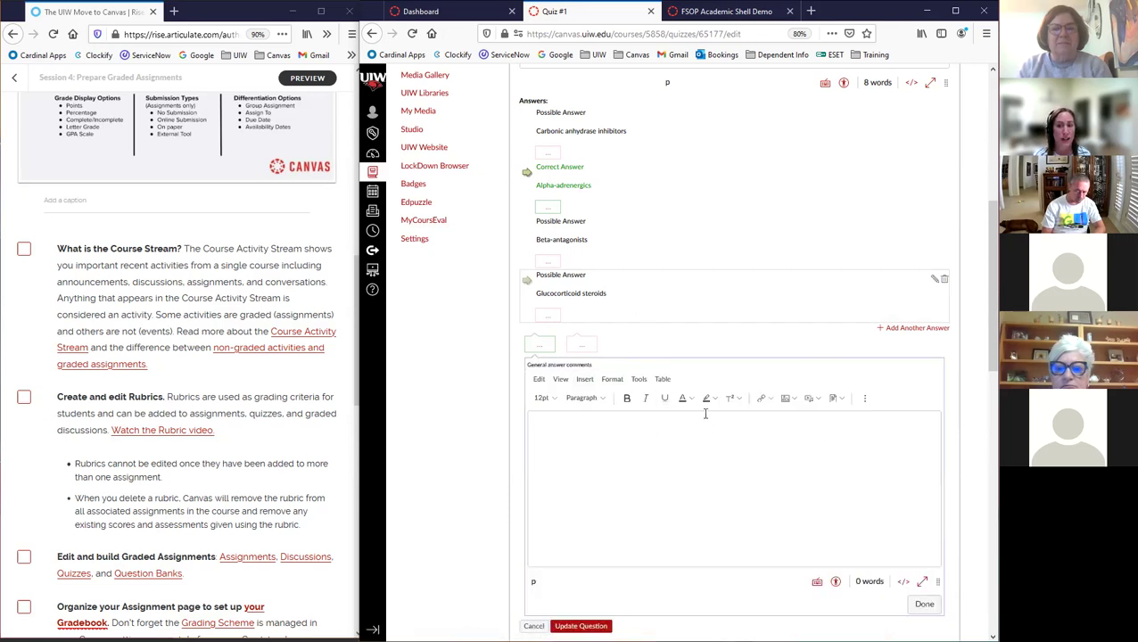
pyautogui.scroll(-1, 806, 449)
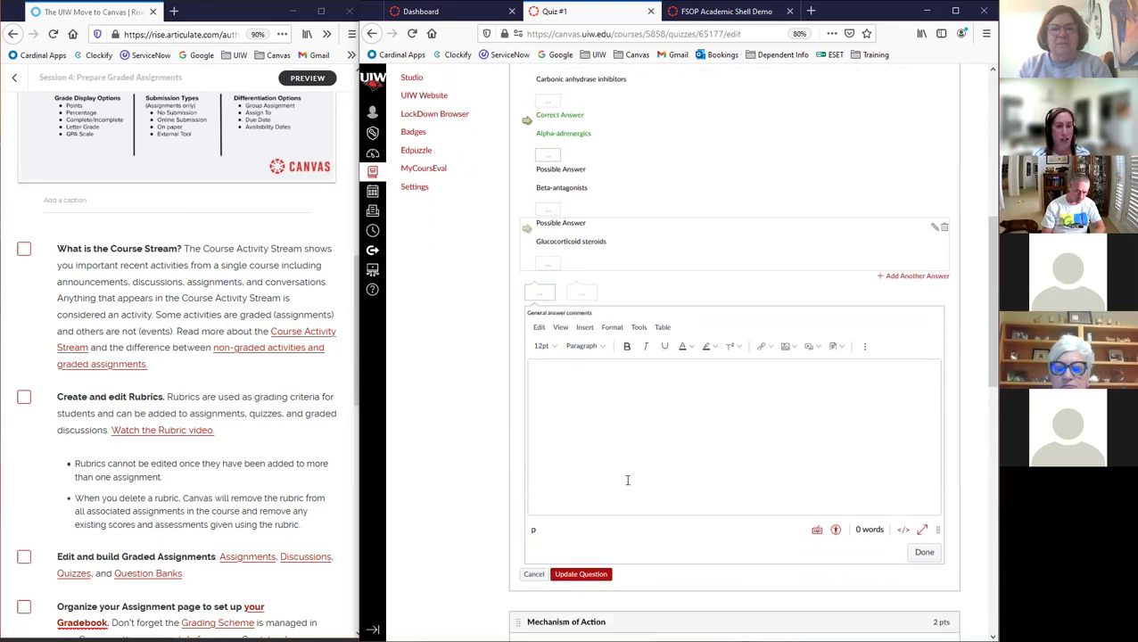
pyautogui.scroll(-1, 628, 480)
pyautogui.click(925, 501)
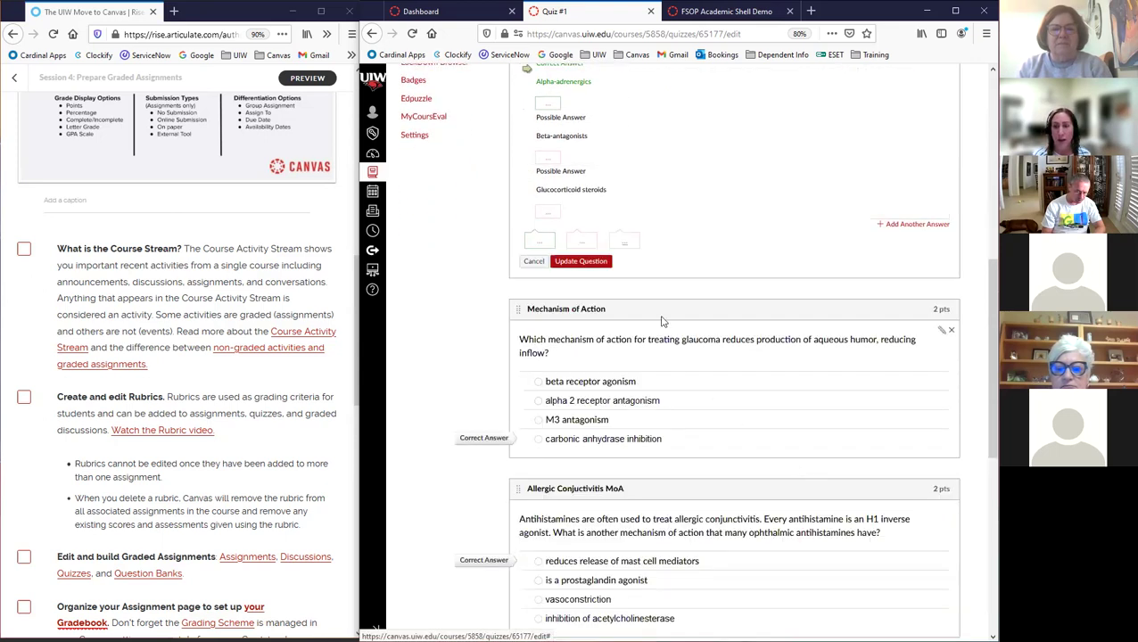
pyautogui.click(596, 265)
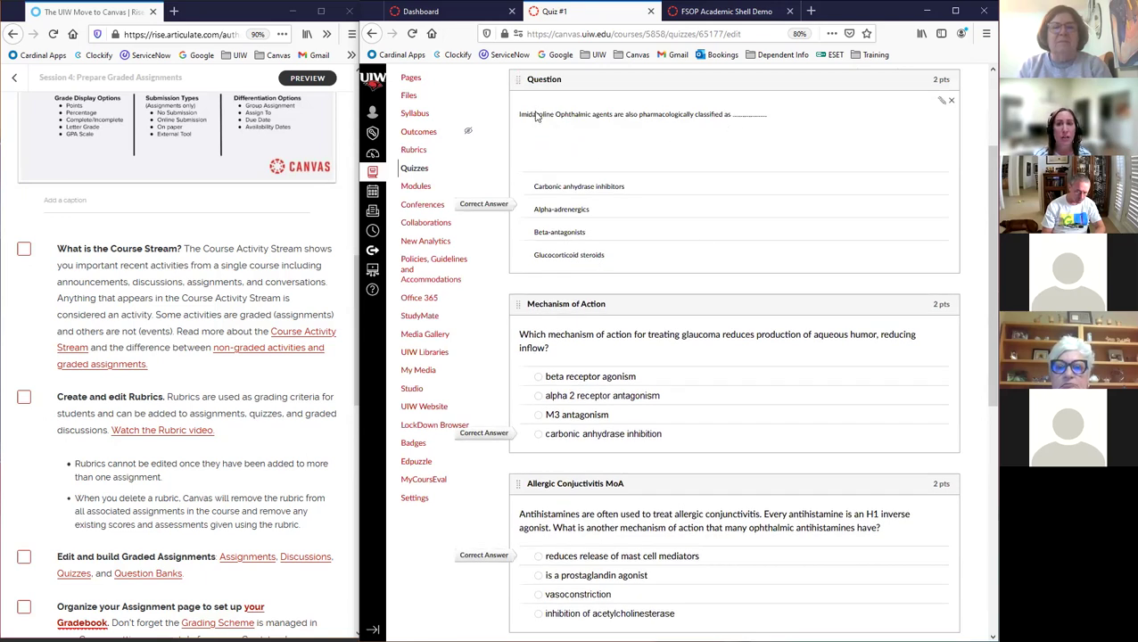
# - Look over the updated question's text and the remaining quiz questions, and save the quiz without publishing it
pyautogui.moveTo(535, 114); pyautogui.dragTo(598, 208)
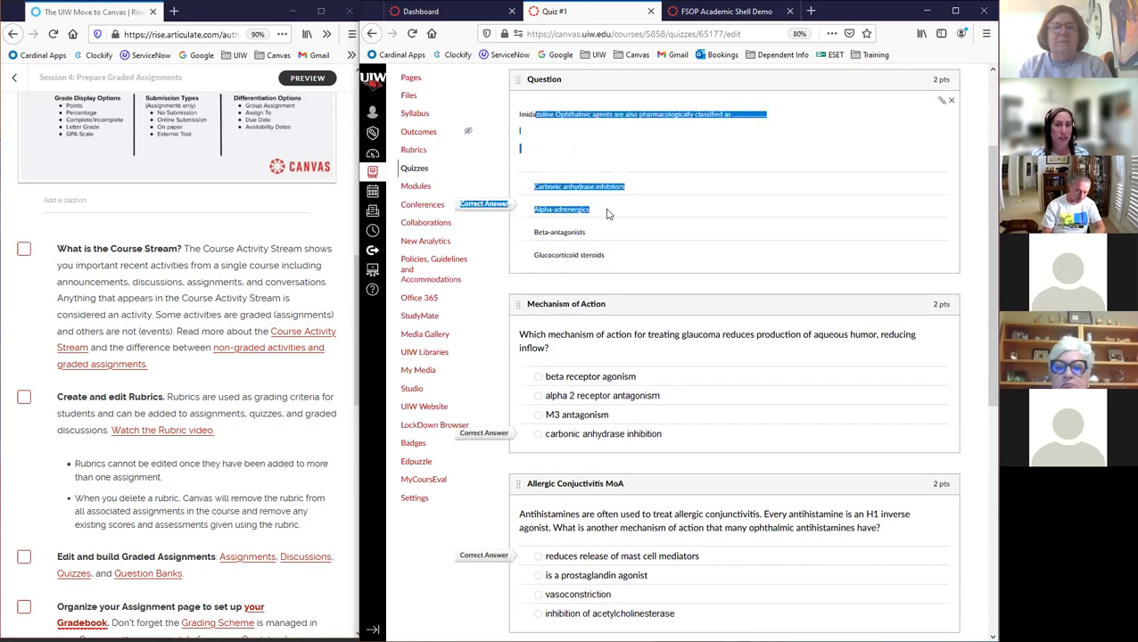
pyautogui.click(604, 130)
pyautogui.scroll(-2, 602, 407)
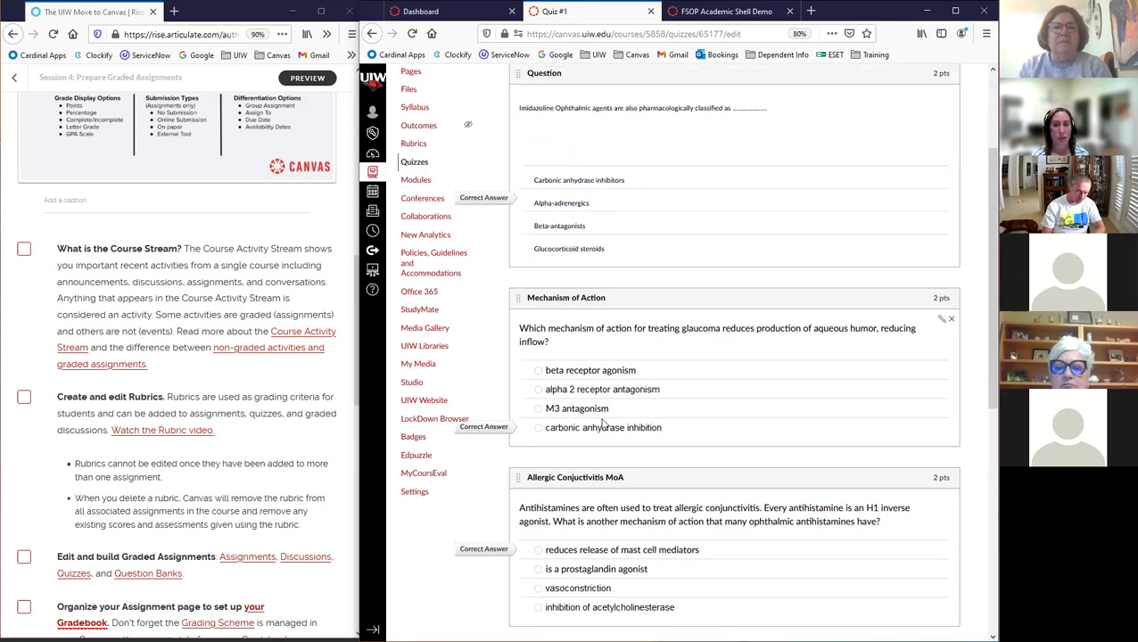
pyautogui.scroll(-8, 614, 502)
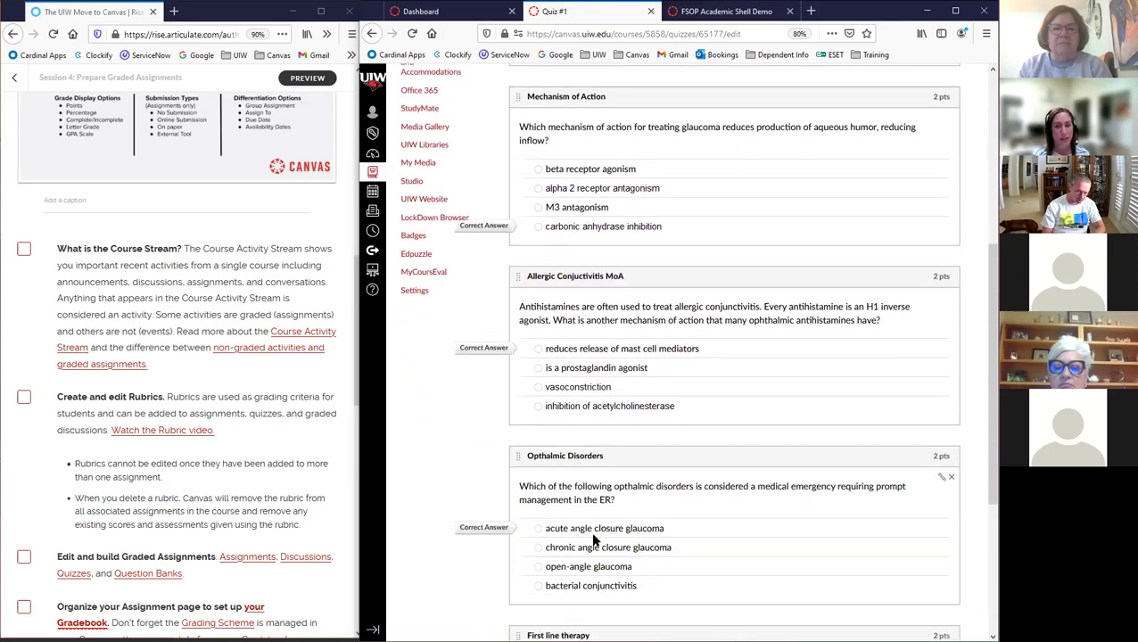
pyautogui.moveTo(529, 398); pyautogui.dragTo(640, 413)
pyautogui.click(680, 423)
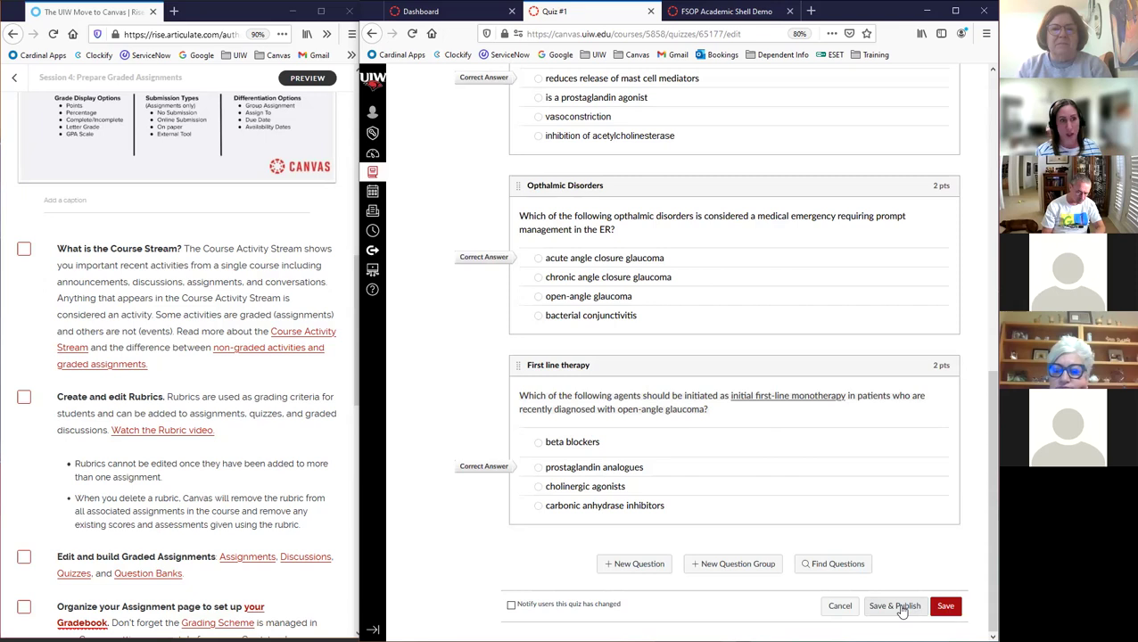
pyautogui.click(946, 609)
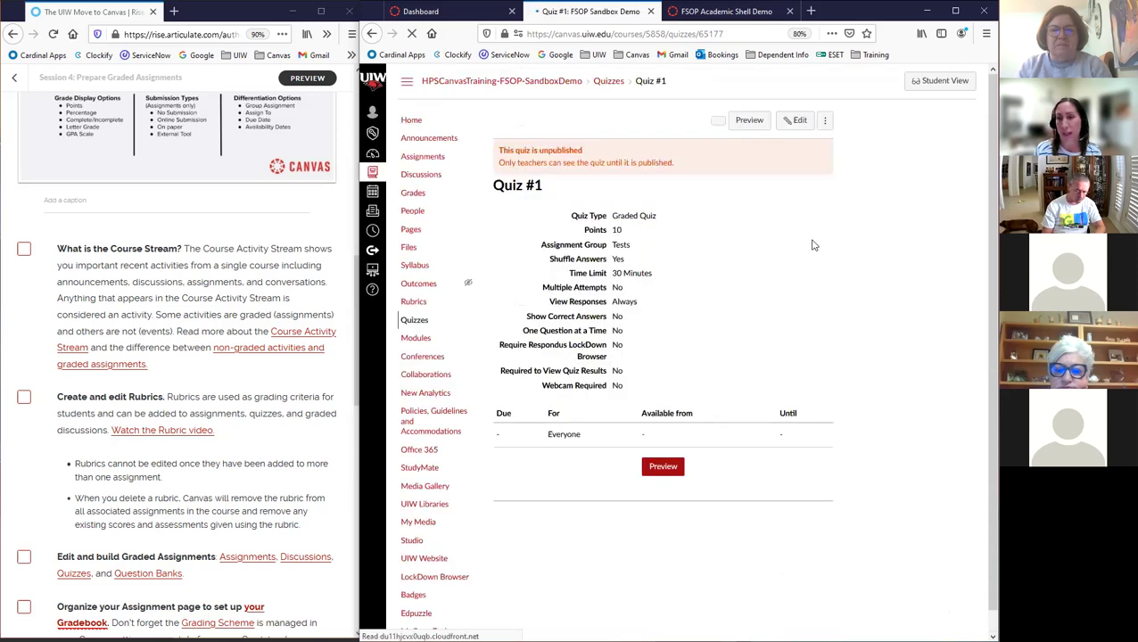
# - Return to the course's quiz list and delete the empty duplicate Quiz #1 that has no points or questions
pyautogui.click(414, 320)
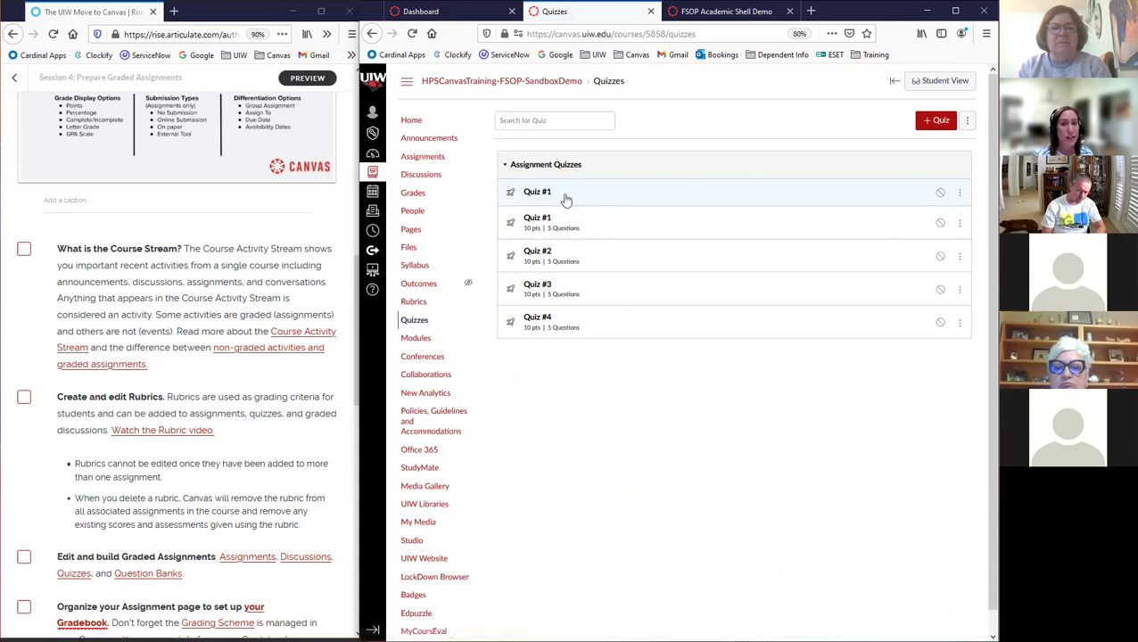
pyautogui.click(960, 193)
pyautogui.click(926, 254)
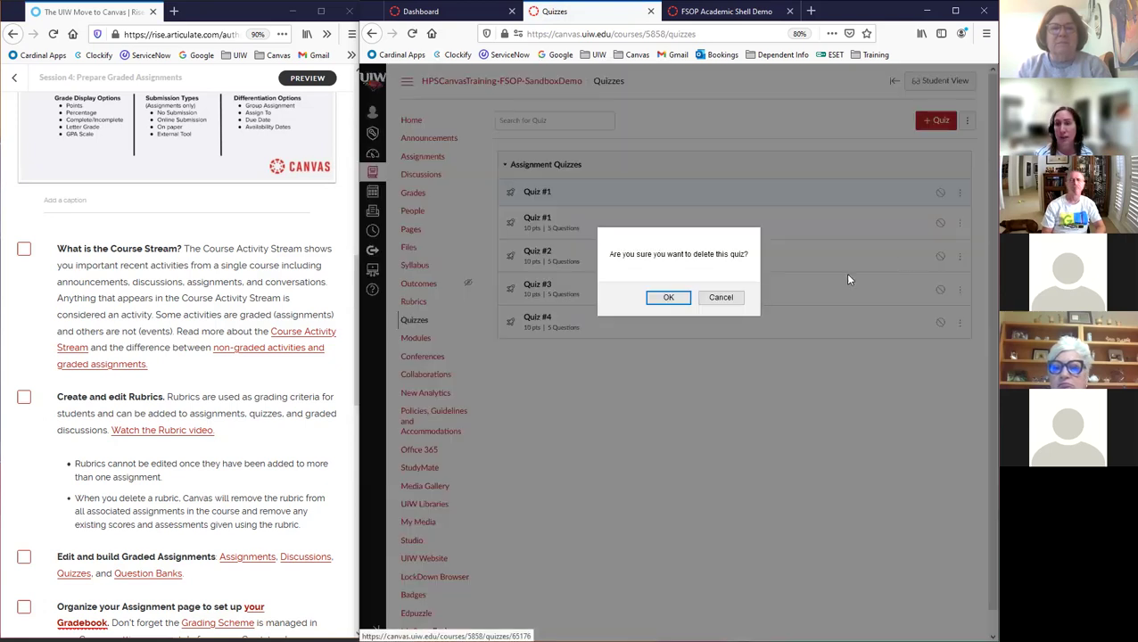
pyautogui.click(669, 298)
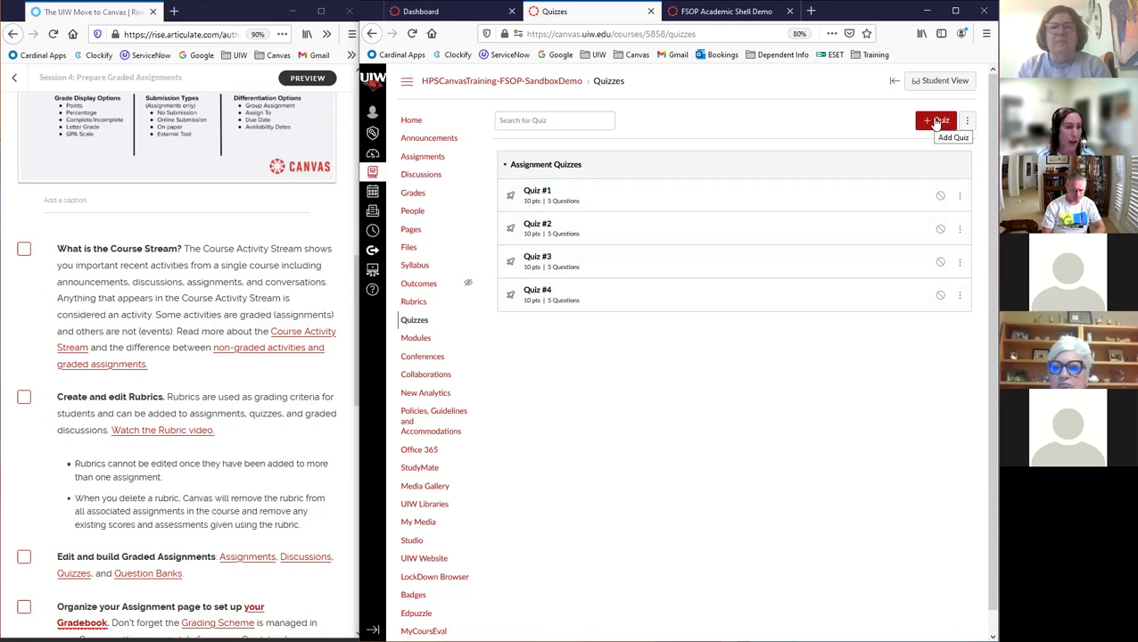
# - Open the course's question banks and bring up the Quiz #1 bank's name for editing, keeping the name as it is
pyautogui.click(968, 124)
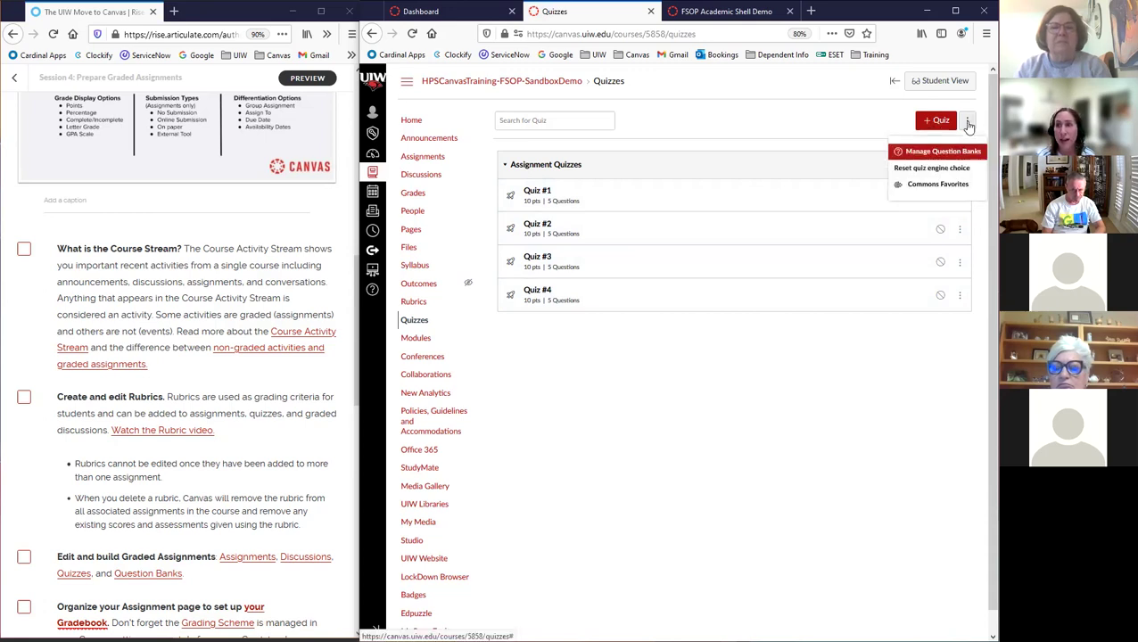
pyautogui.click(948, 153)
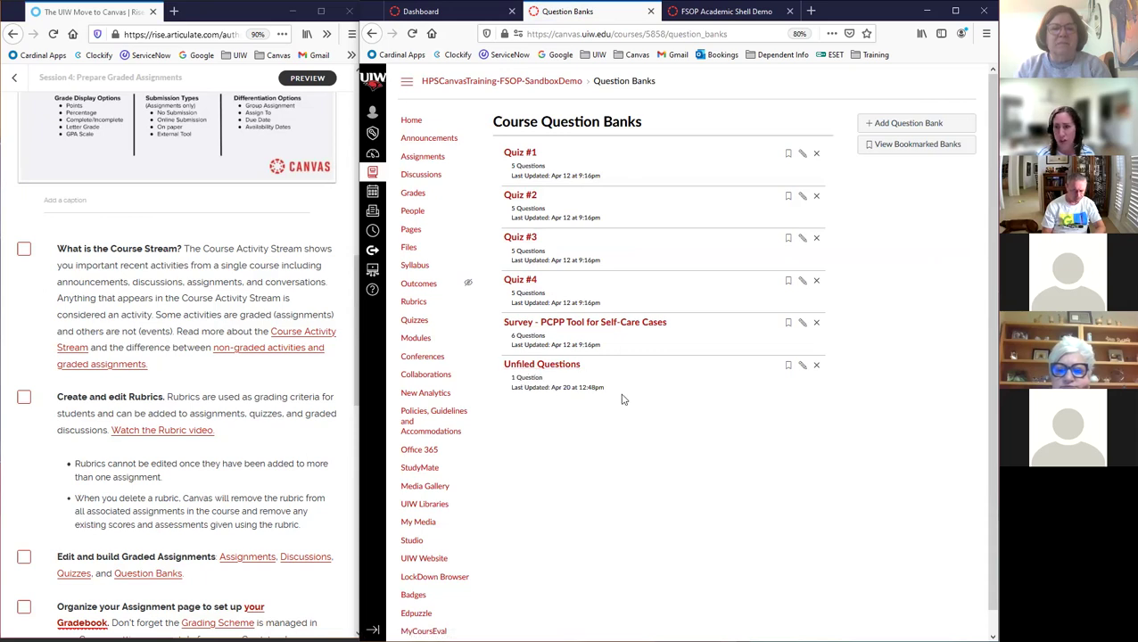
pyautogui.click(802, 155)
pyautogui.click(600, 158)
pyautogui.press('Return')
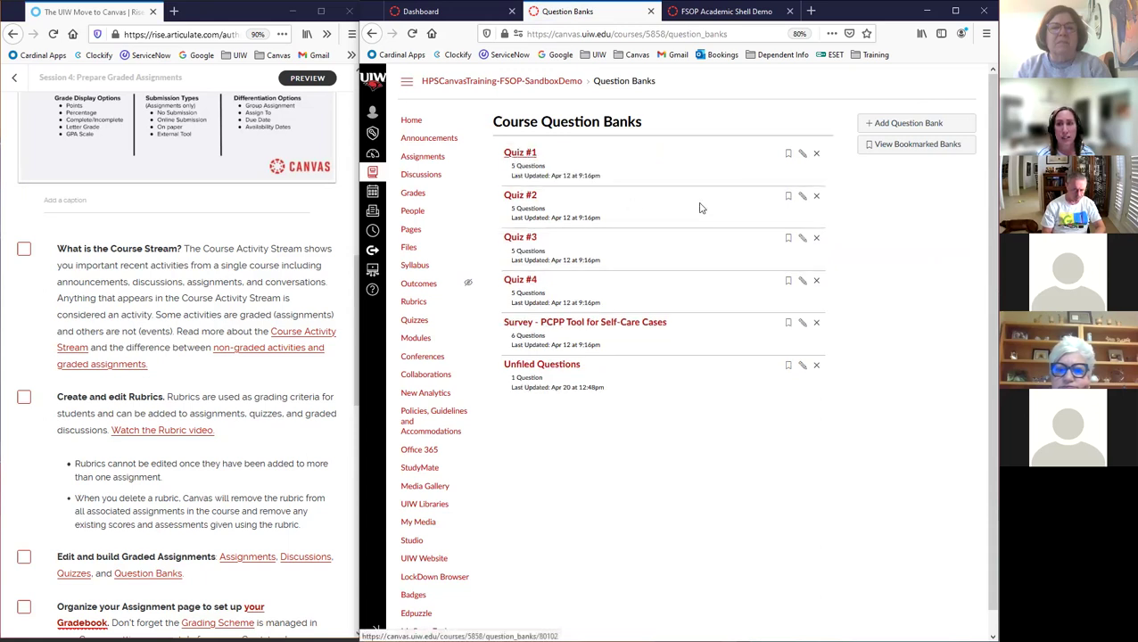
# - Open the Quiz #1 question bank and show the question details to examine its questions and answers
pyautogui.click(522, 156)
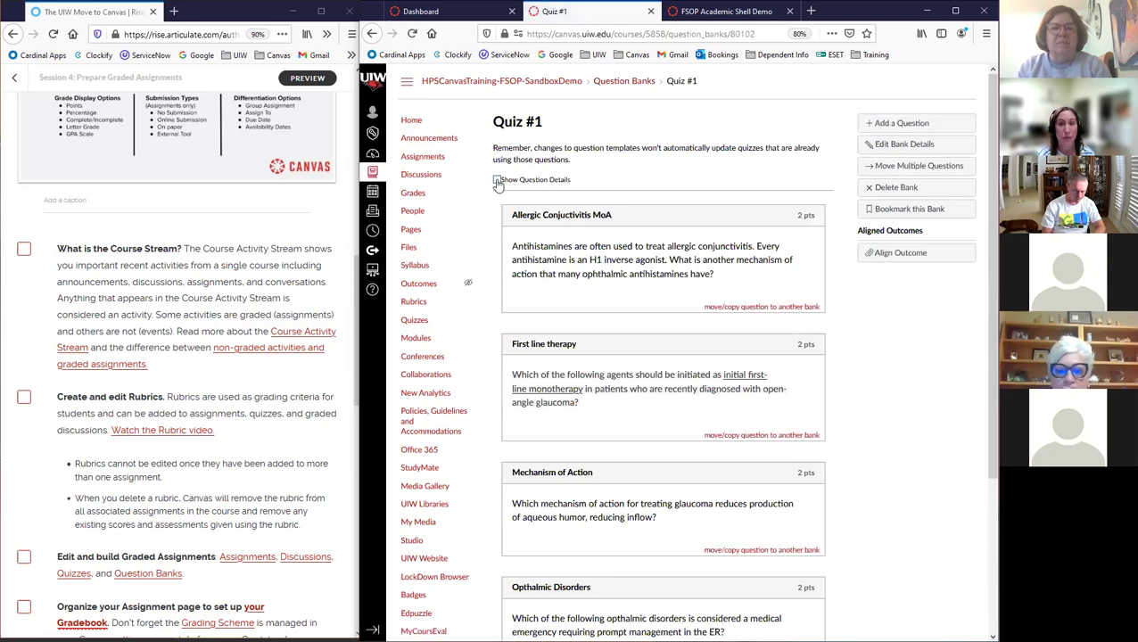
pyautogui.click(497, 183)
pyautogui.scroll(-2, 638, 272)
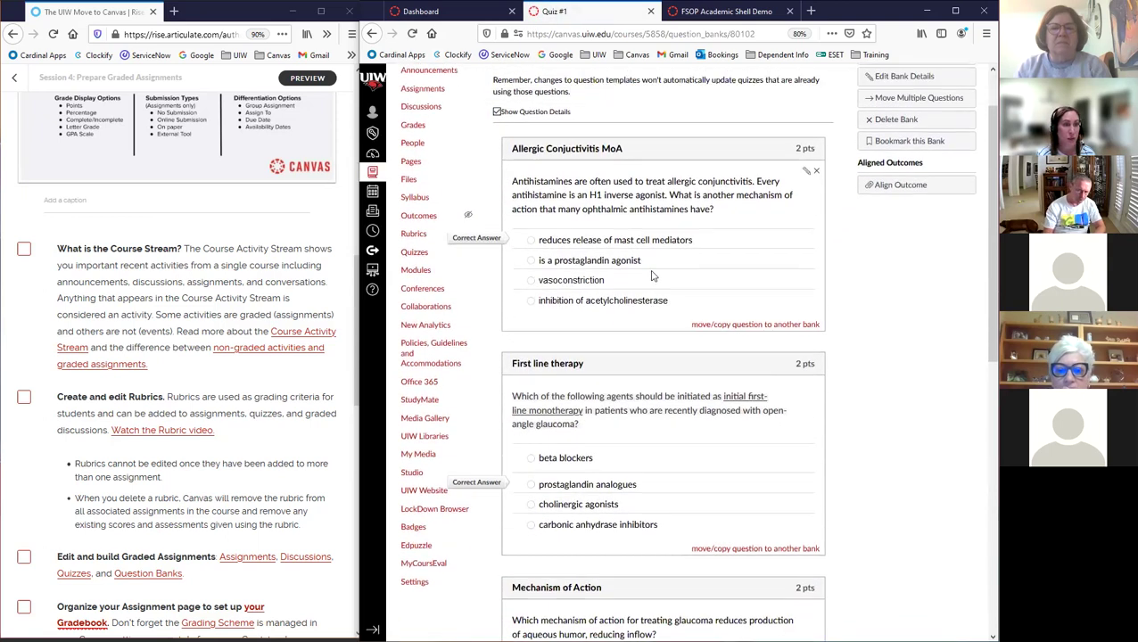
# - Hide the question details in the Quiz #1 bank and return to the course's quiz list
pyautogui.scroll(2, 651, 277)
pyautogui.click(497, 179)
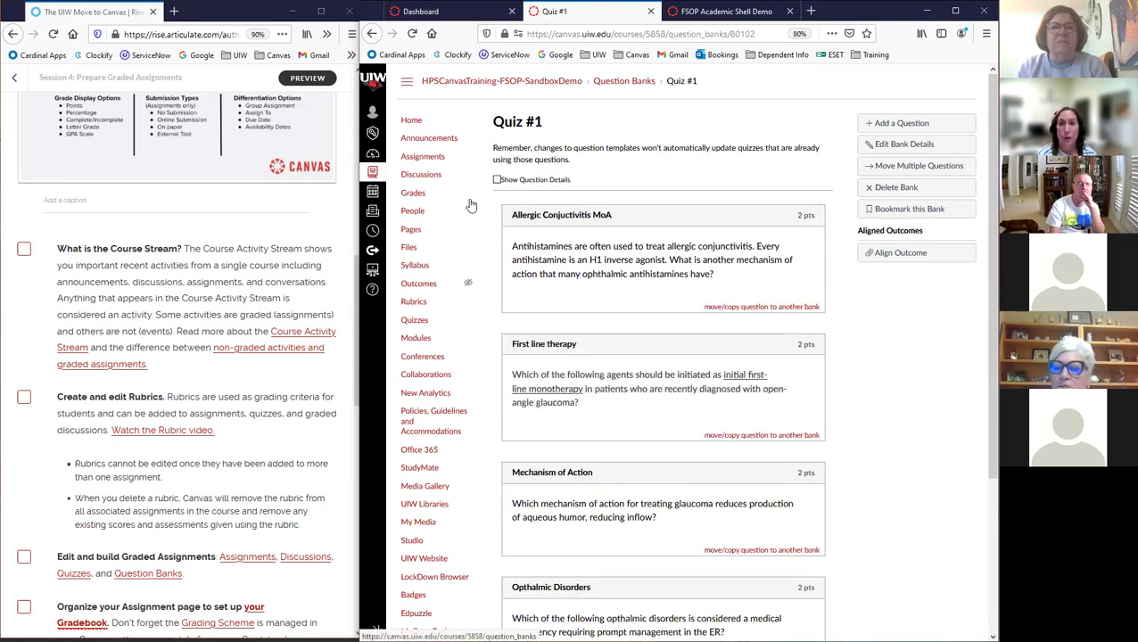
pyautogui.click(412, 322)
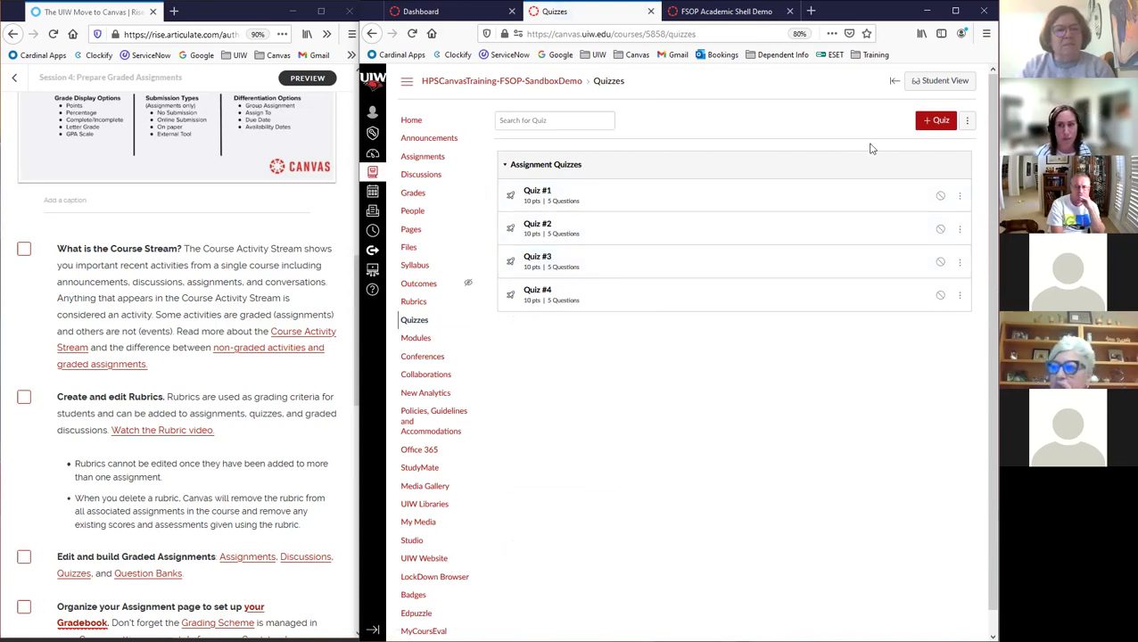
# - Start a new quiz, review the two quiz engine descriptions, and choose New Quizzes as its engine
pyautogui.click(939, 122)
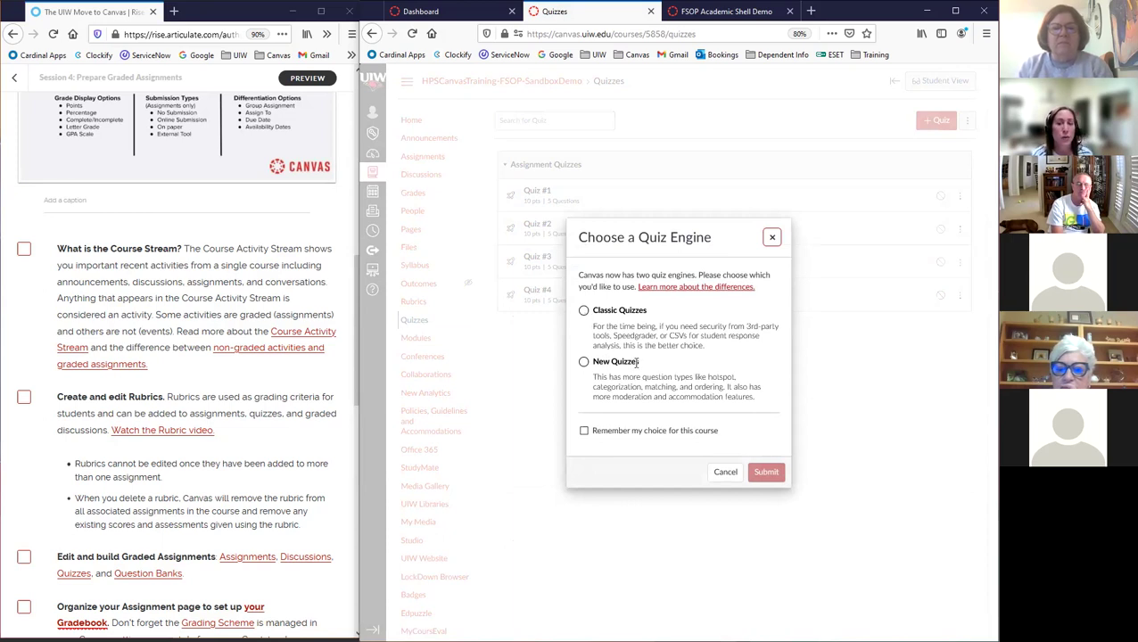
pyautogui.moveTo(683, 378); pyautogui.dragTo(733, 388)
pyautogui.click(677, 380)
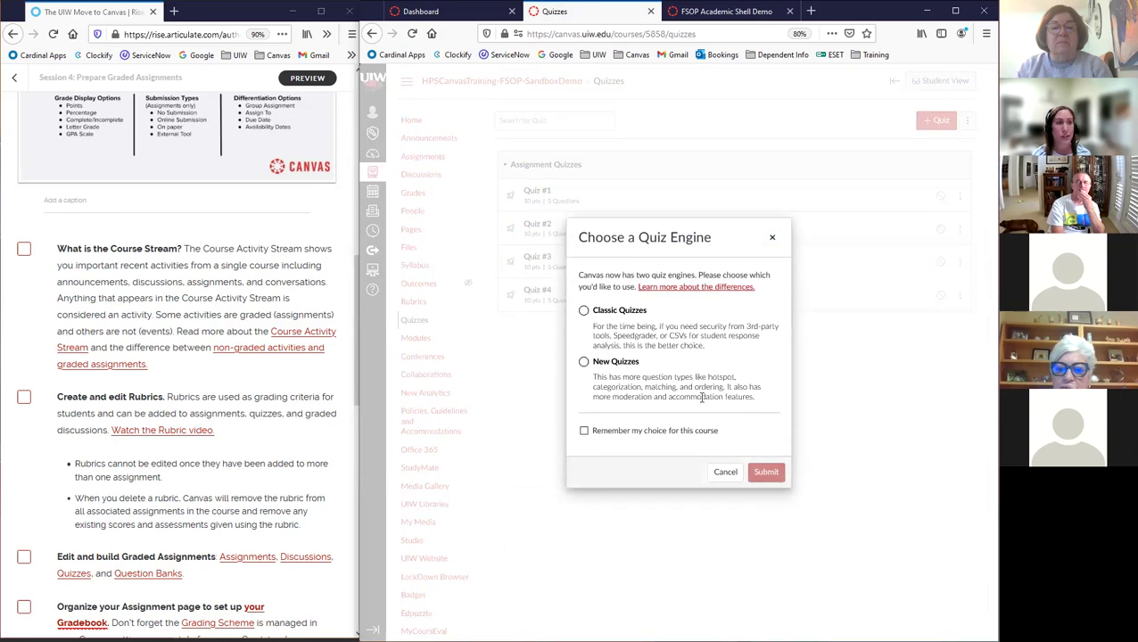
pyautogui.click(584, 362)
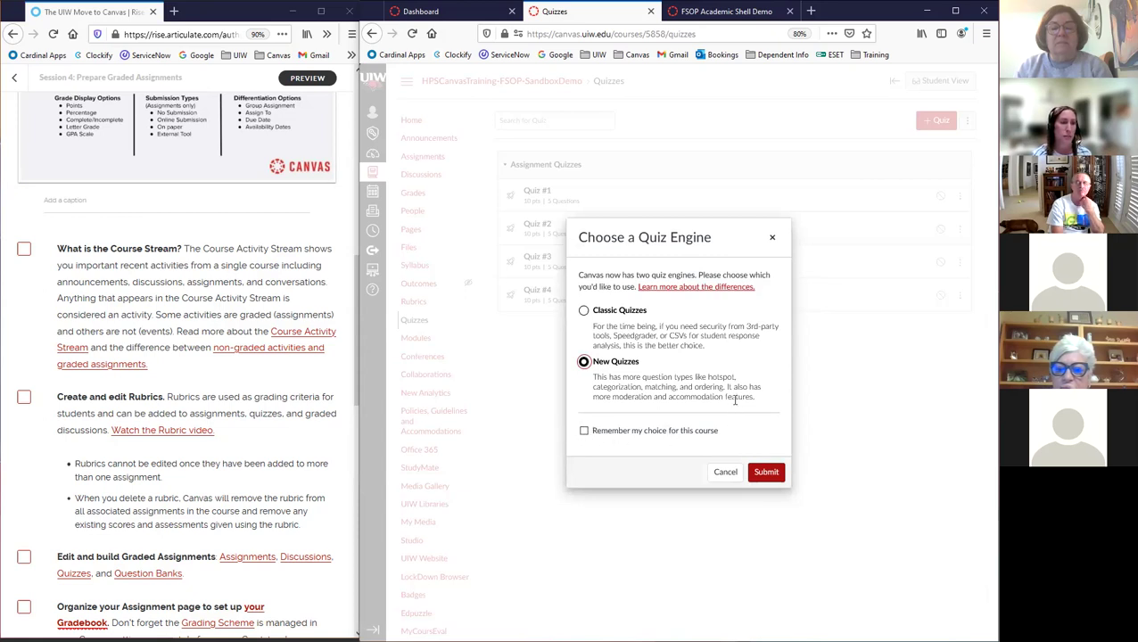
pyautogui.click(768, 473)
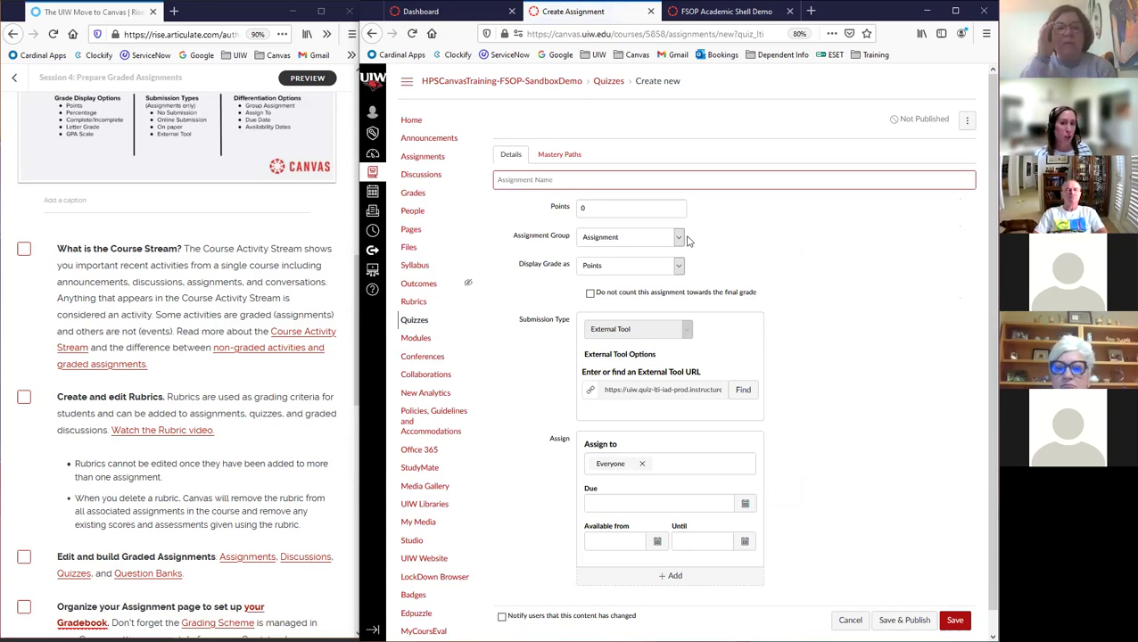
# - Name the new quiz "Example New Quiz", look over its assignment settings, and save it without publishing
pyautogui.write('Example New Quiz')
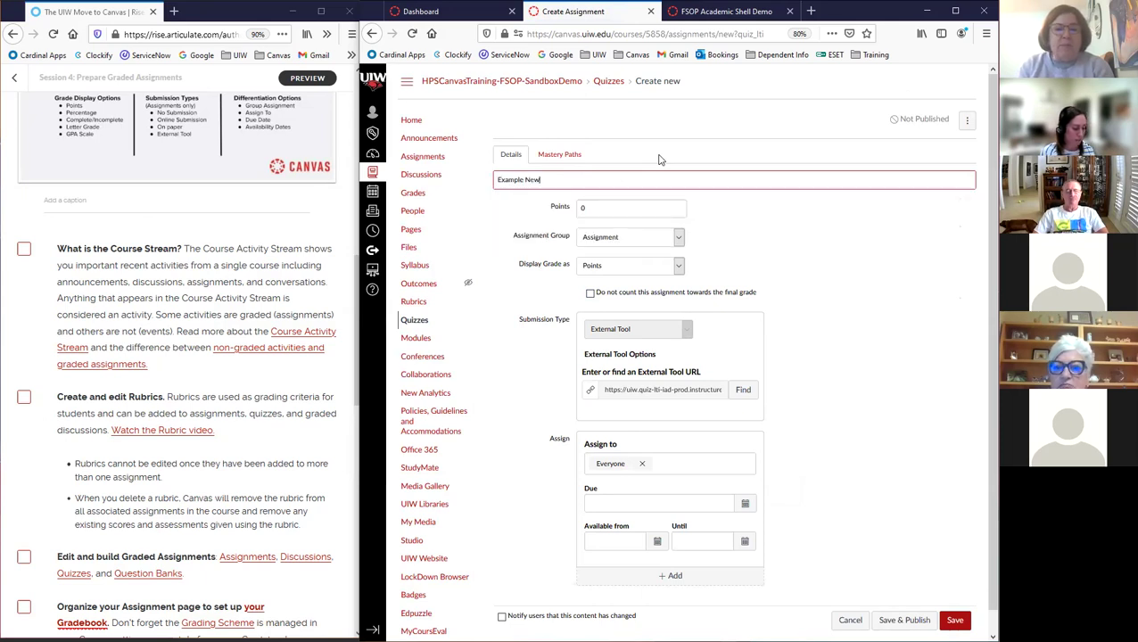
pyautogui.click(603, 210)
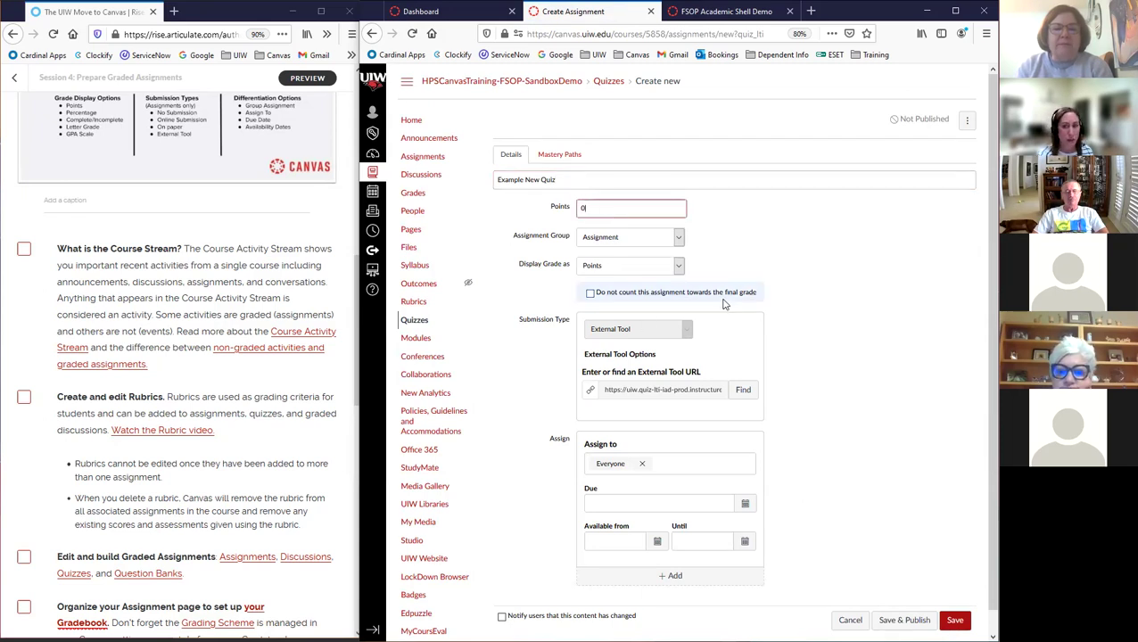
pyautogui.scroll(-1, 794, 395)
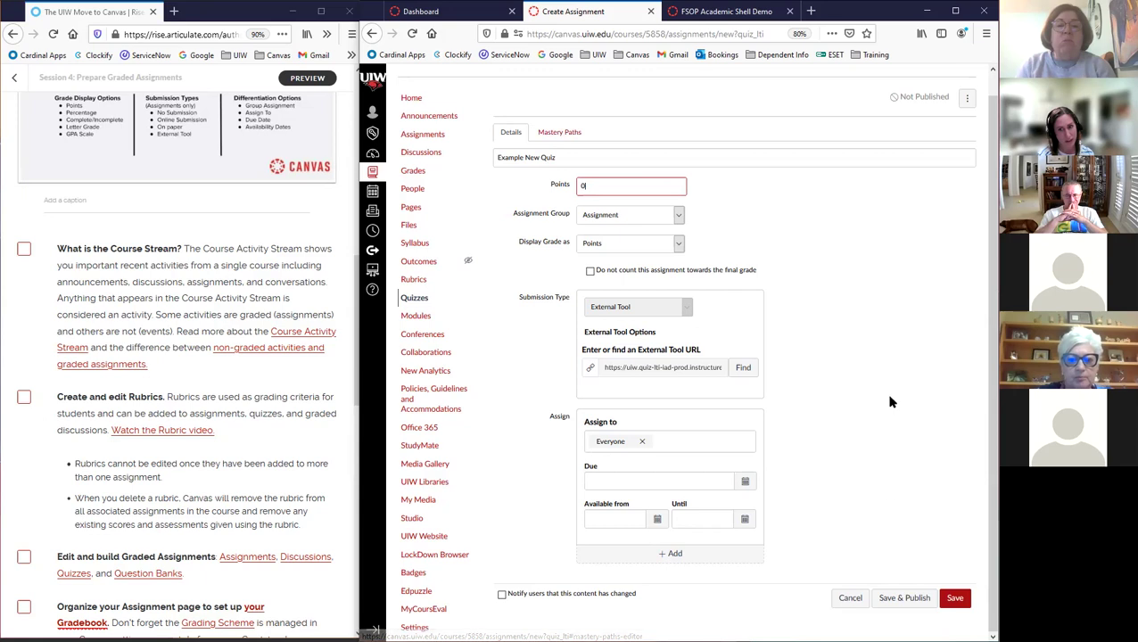
pyautogui.click(959, 603)
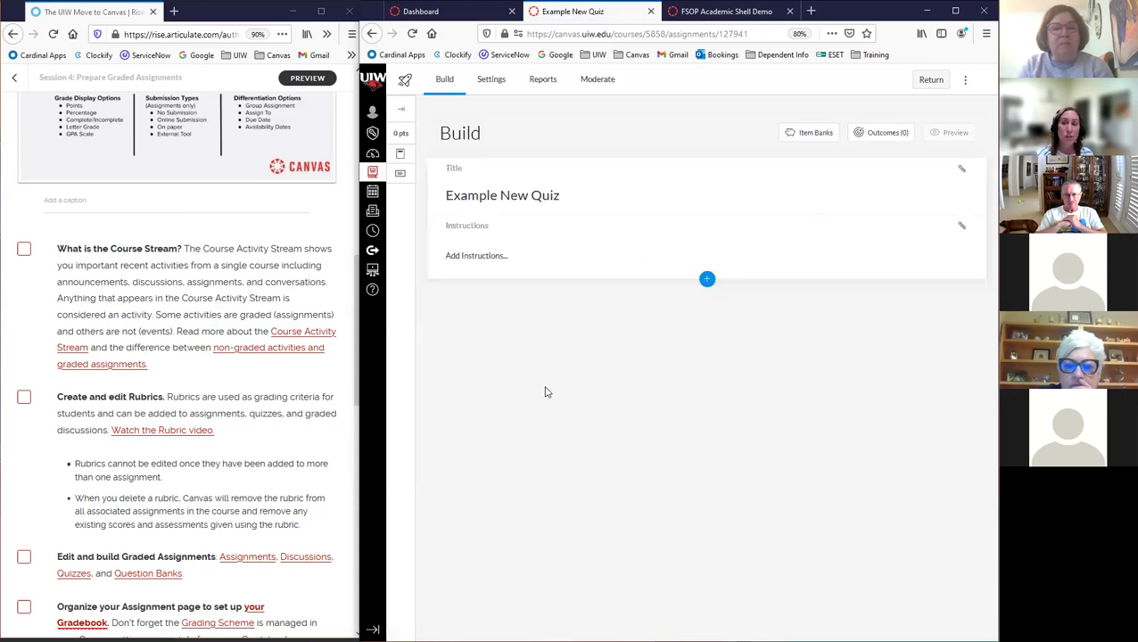
# - Insert a multiple choice question into Example New Quiz, look over its answer fields and options, and discard it
pyautogui.click(707, 280)
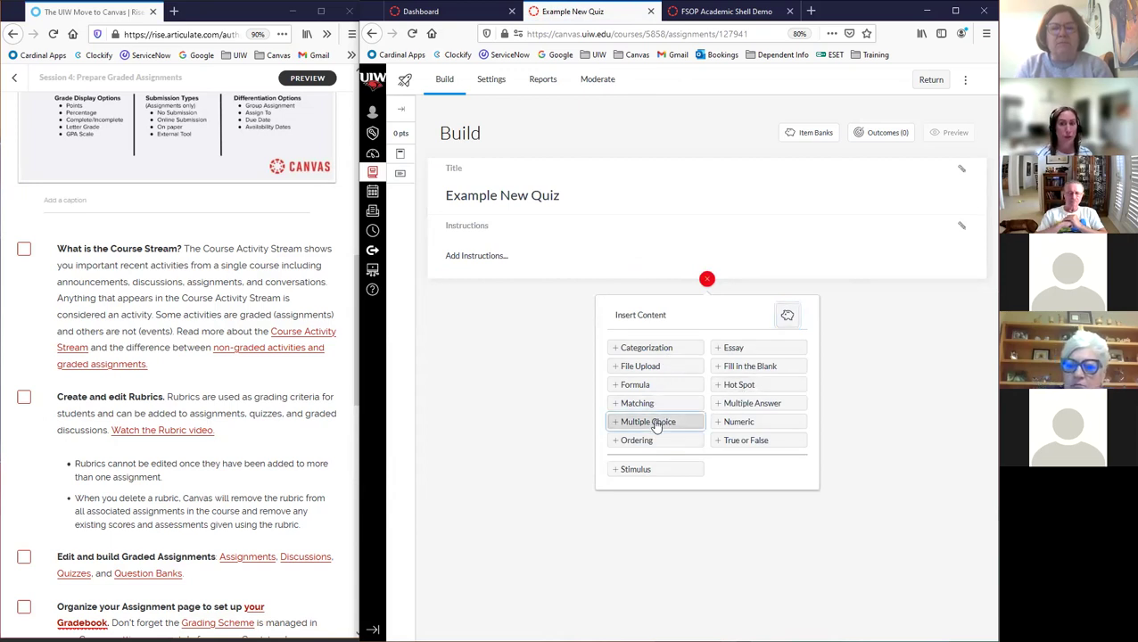
pyautogui.click(657, 423)
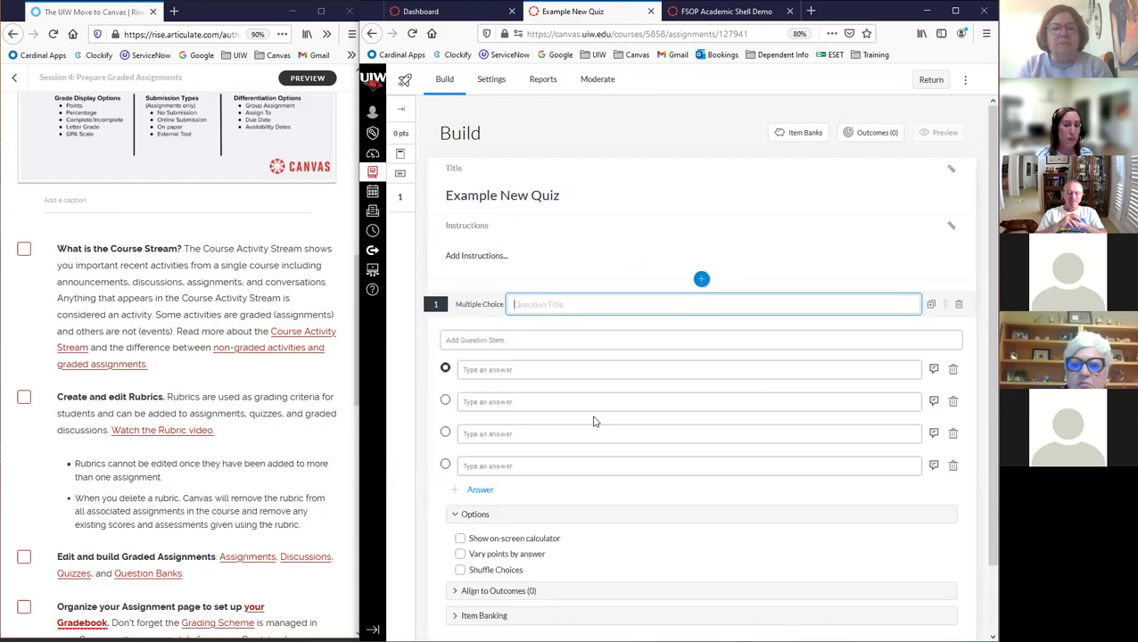
pyautogui.scroll(-2, 624, 438)
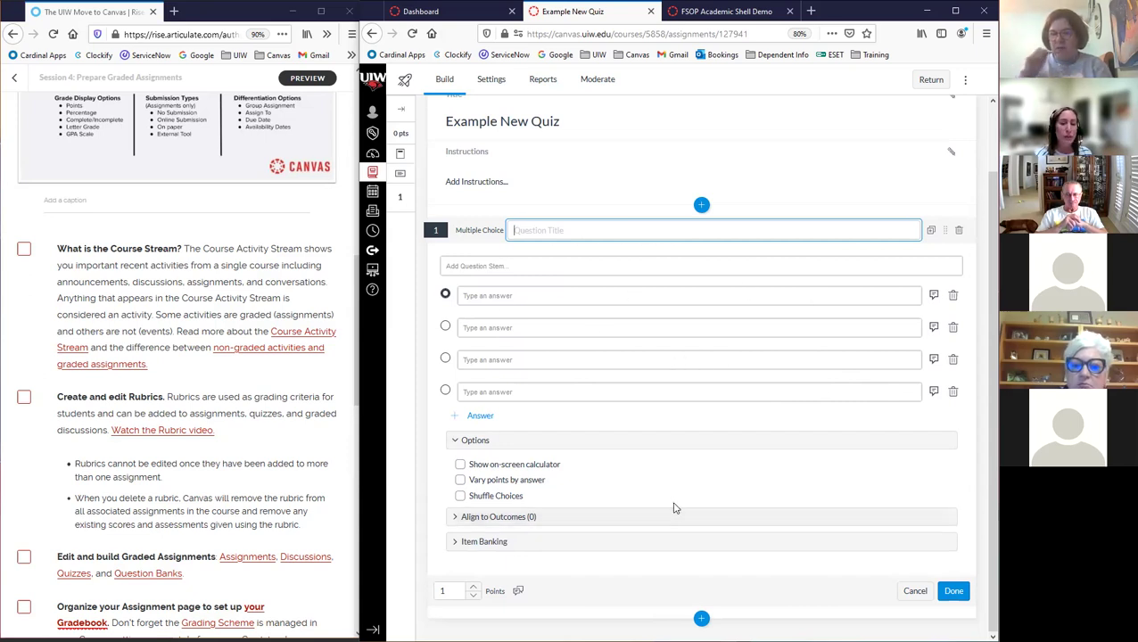
pyautogui.scroll(2, 701, 503)
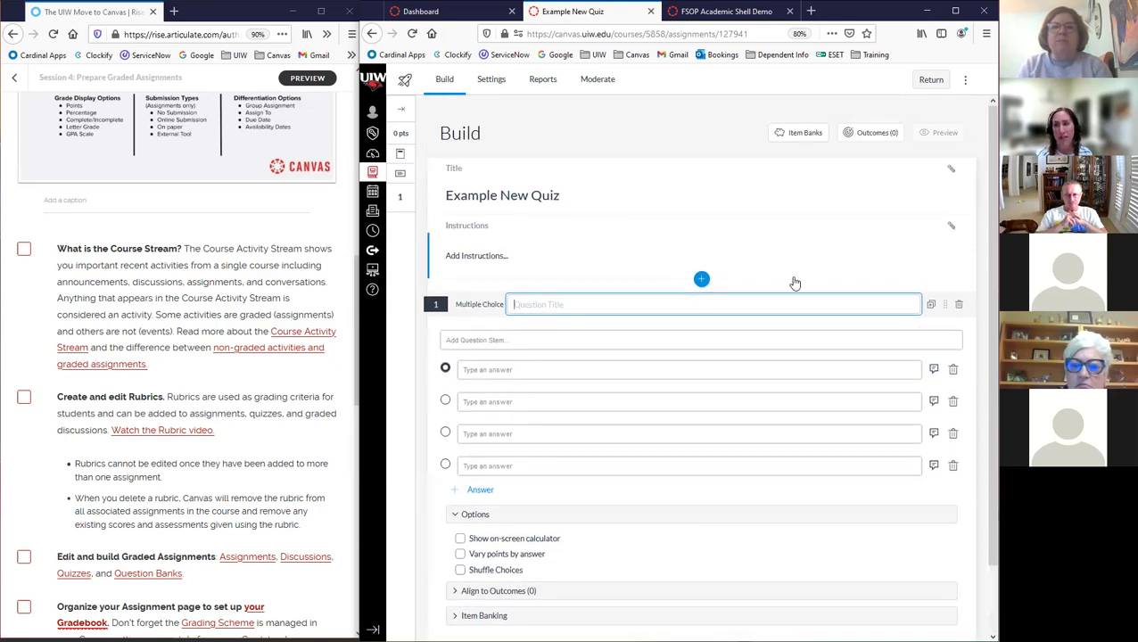
pyautogui.scroll(-2, 790, 375)
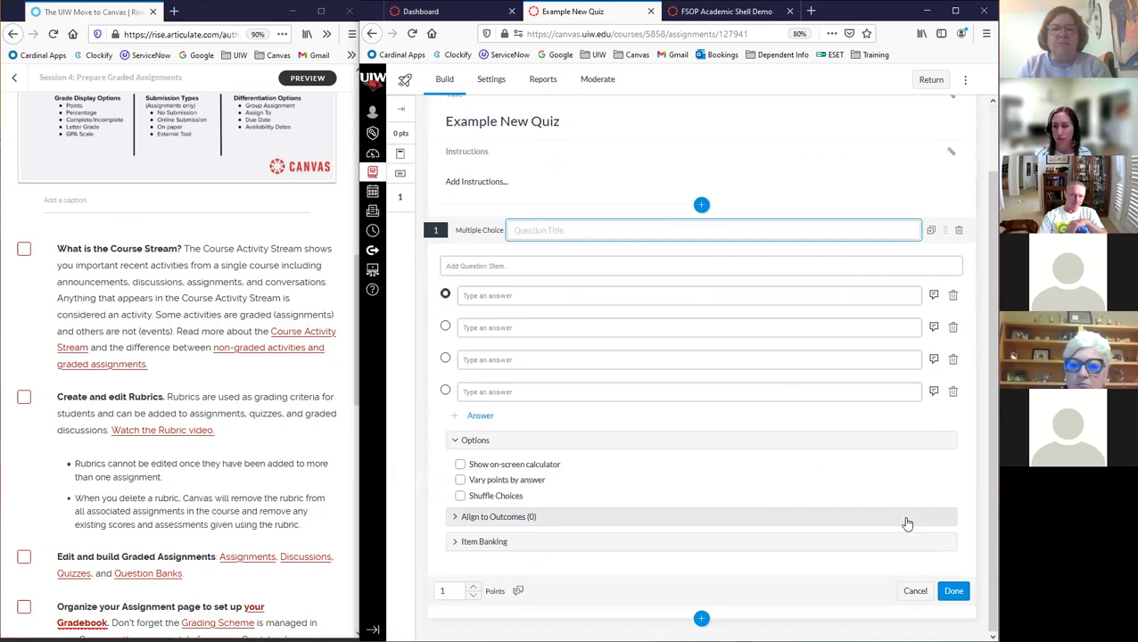
pyautogui.click(913, 593)
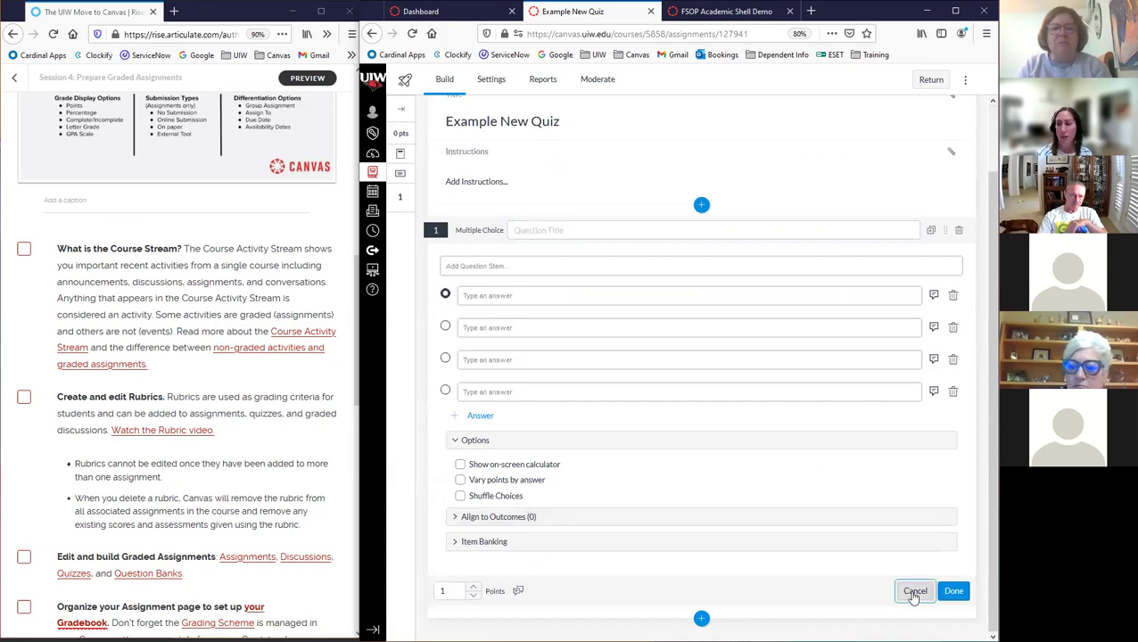
# - Reopen Example New Quiz from the quiz list, save its details, and insert a matching question in the builder
pyautogui.click(928, 81)
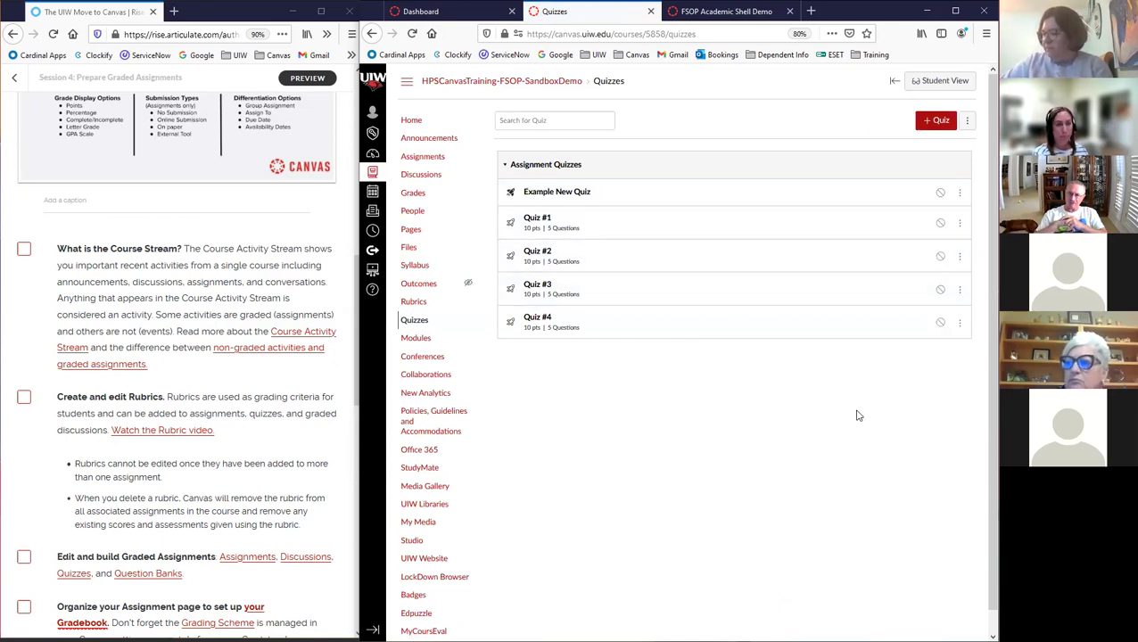
pyautogui.click(576, 195)
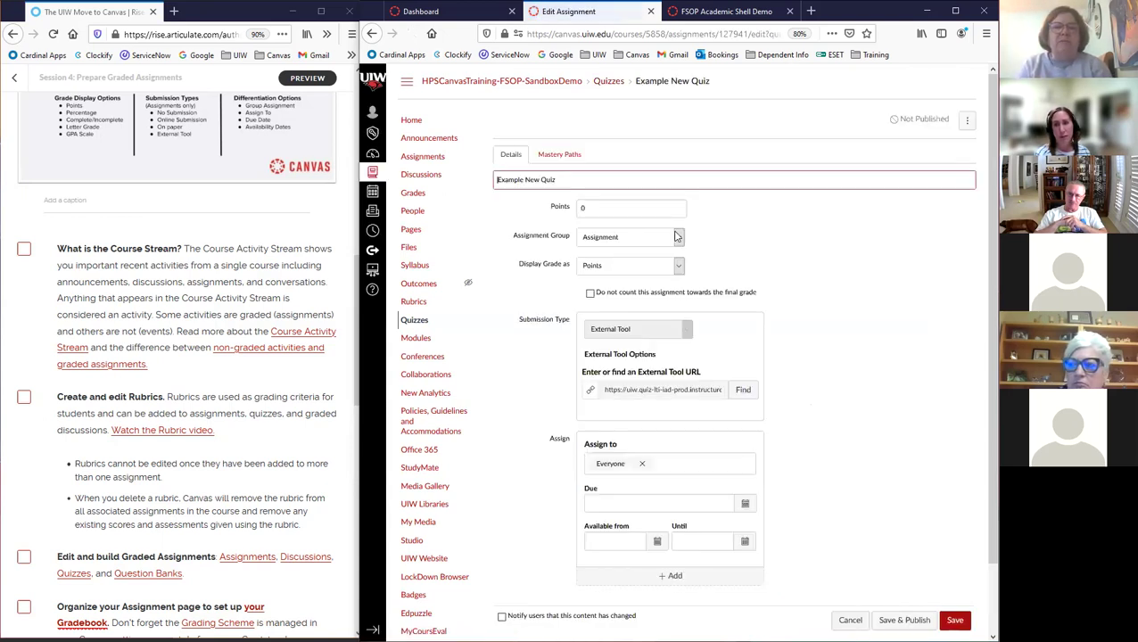
pyautogui.click(955, 625)
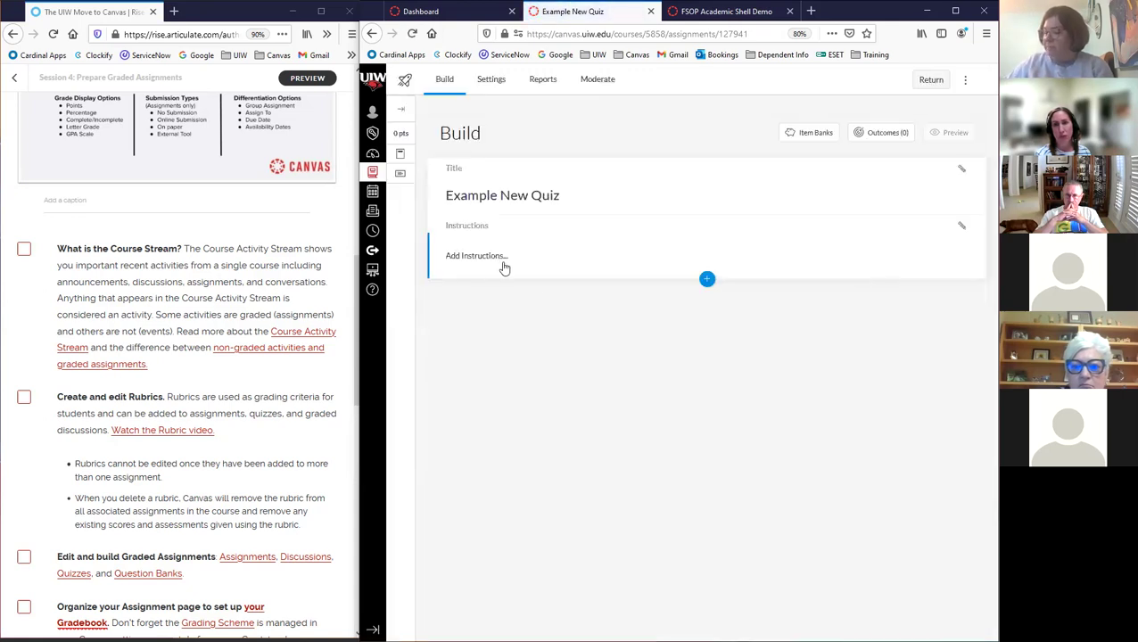
pyautogui.click(706, 281)
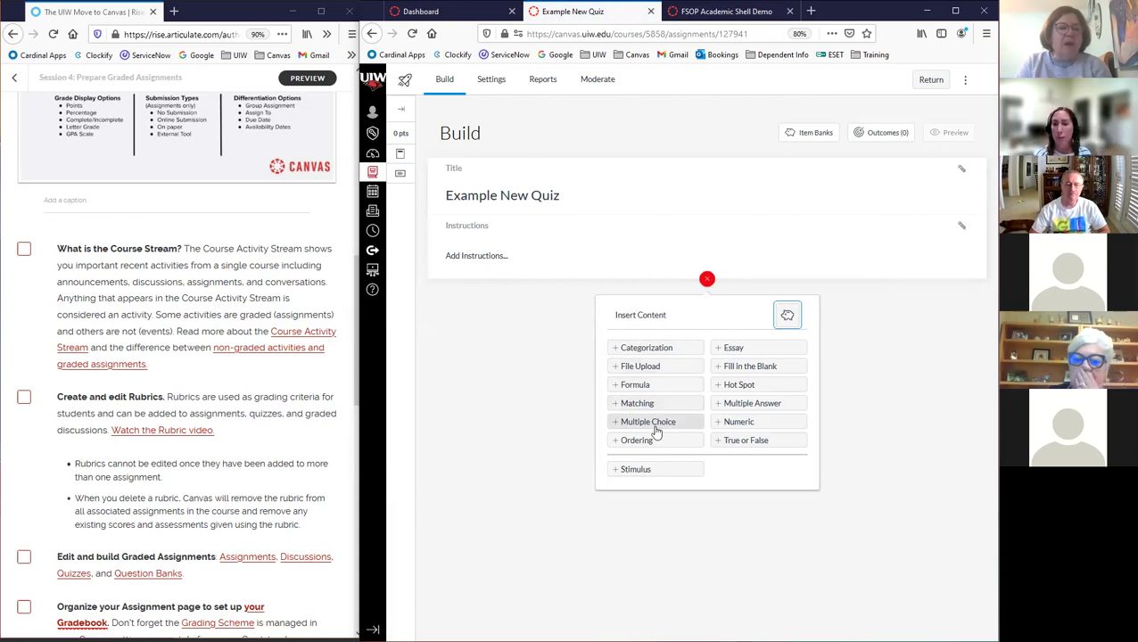
pyautogui.click(634, 405)
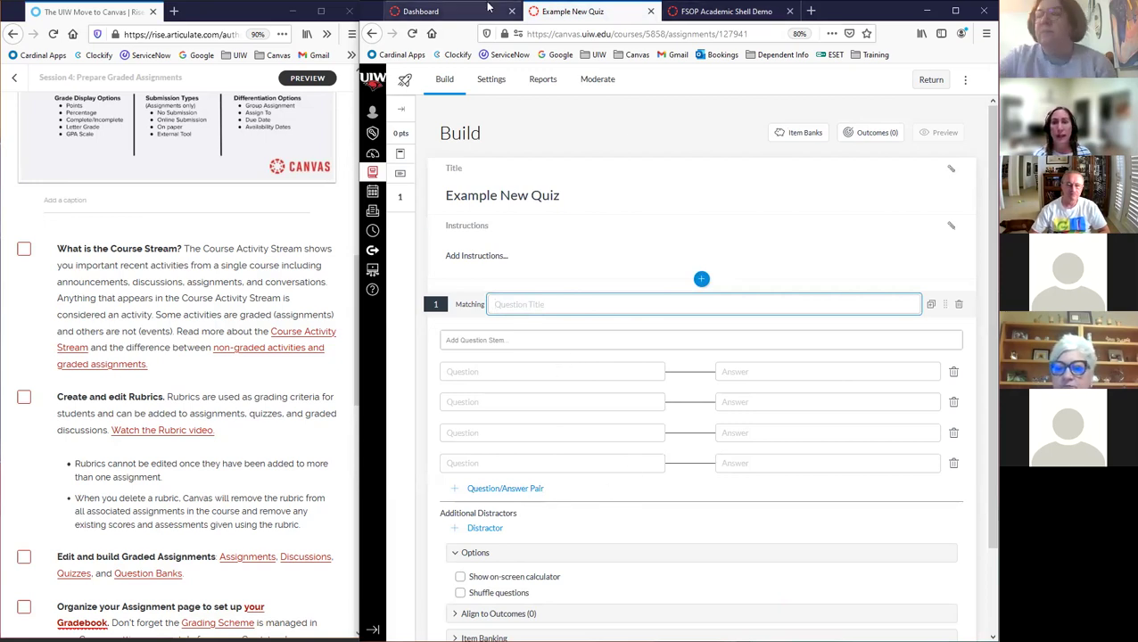
# - Switch to the FSOP Academic Shell Demo course, open Quiz #2 for editing, and look over its questions
pyautogui.click(703, 12)
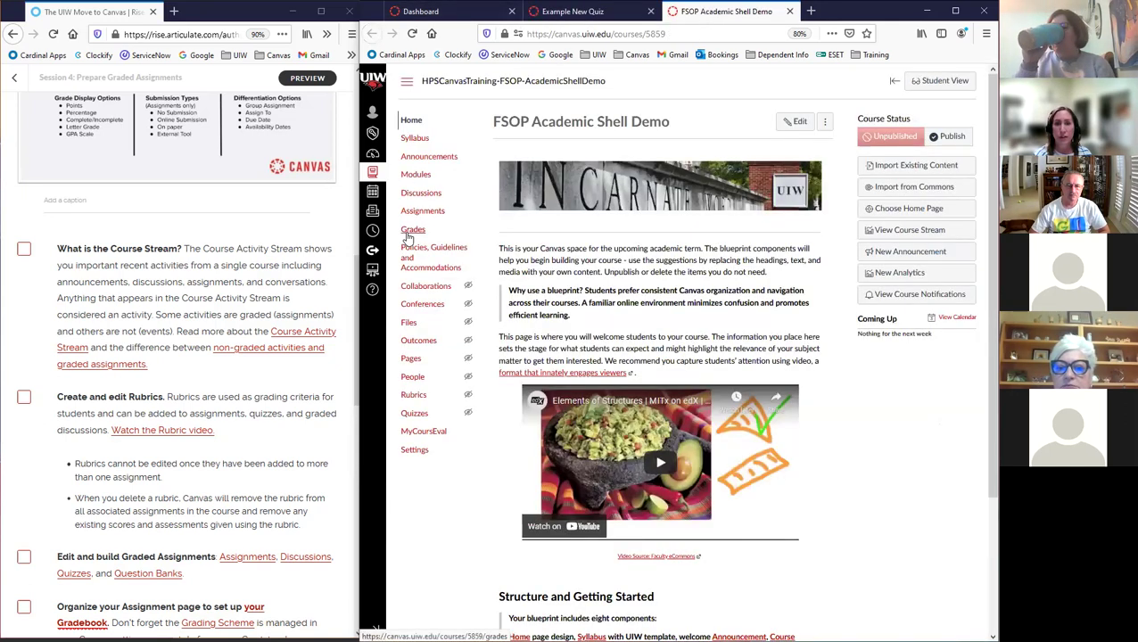
pyautogui.click(413, 413)
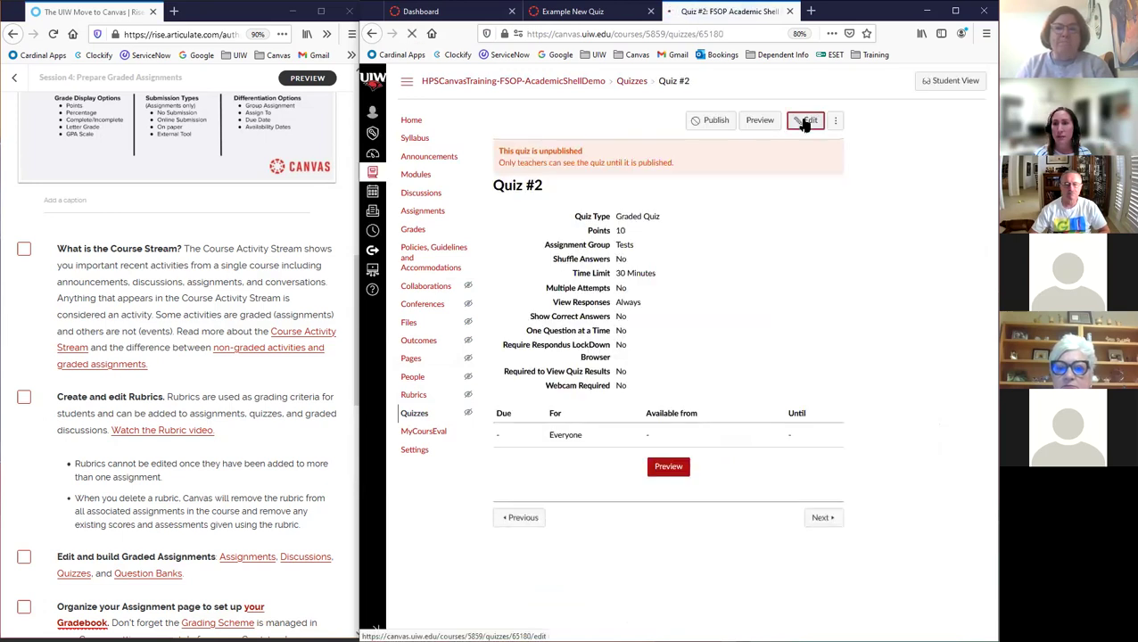
pyautogui.click(807, 121)
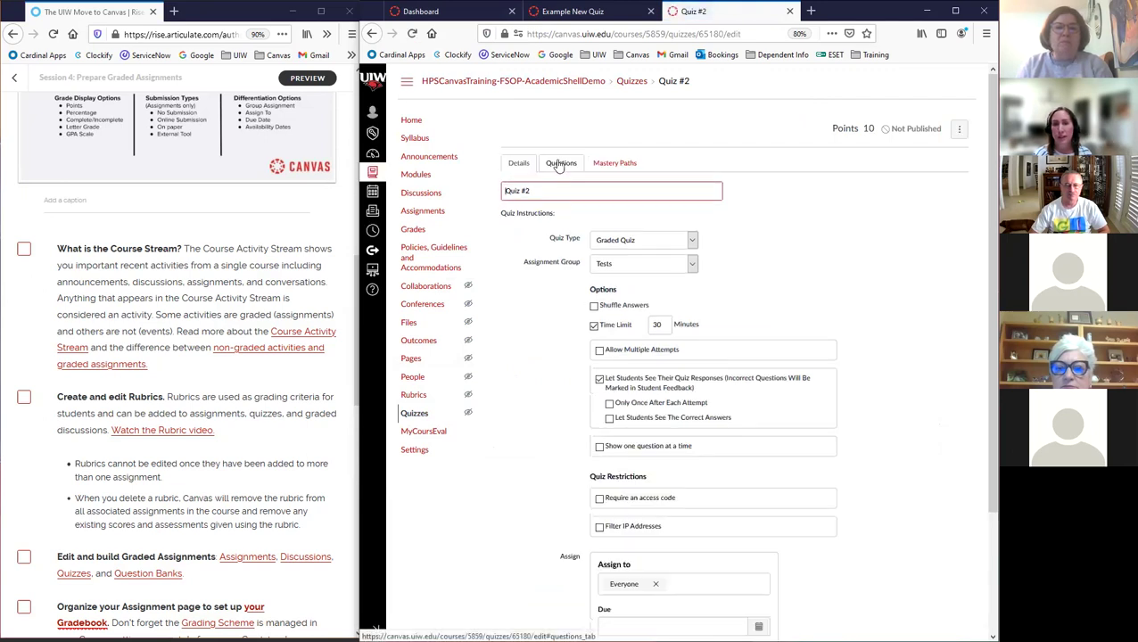
pyautogui.click(562, 165)
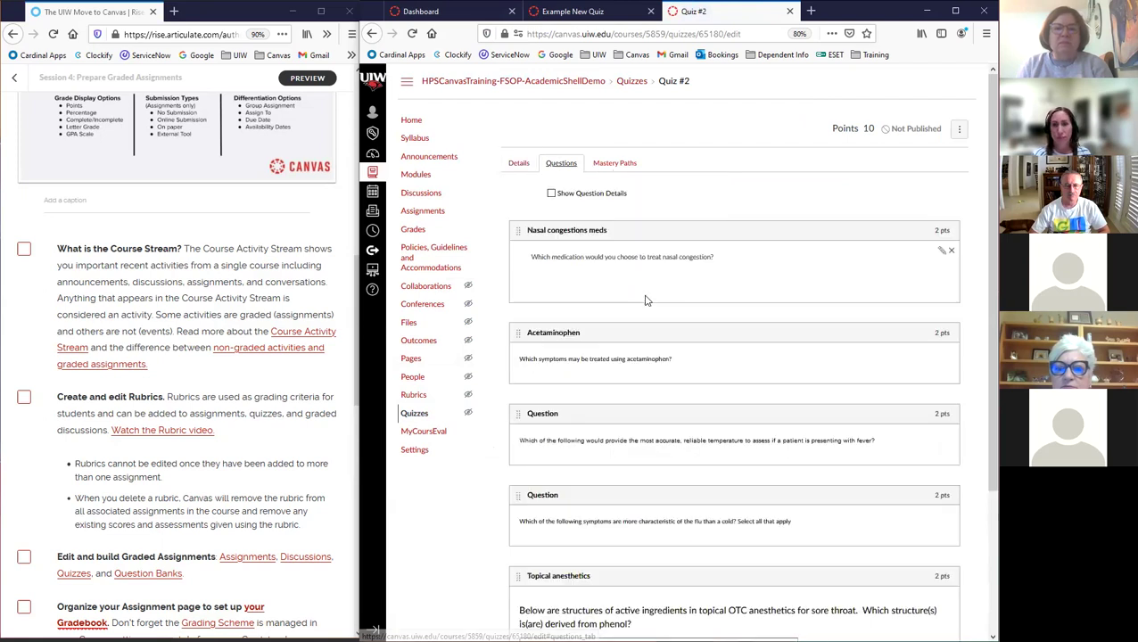
pyautogui.scroll(-3, 944, 326)
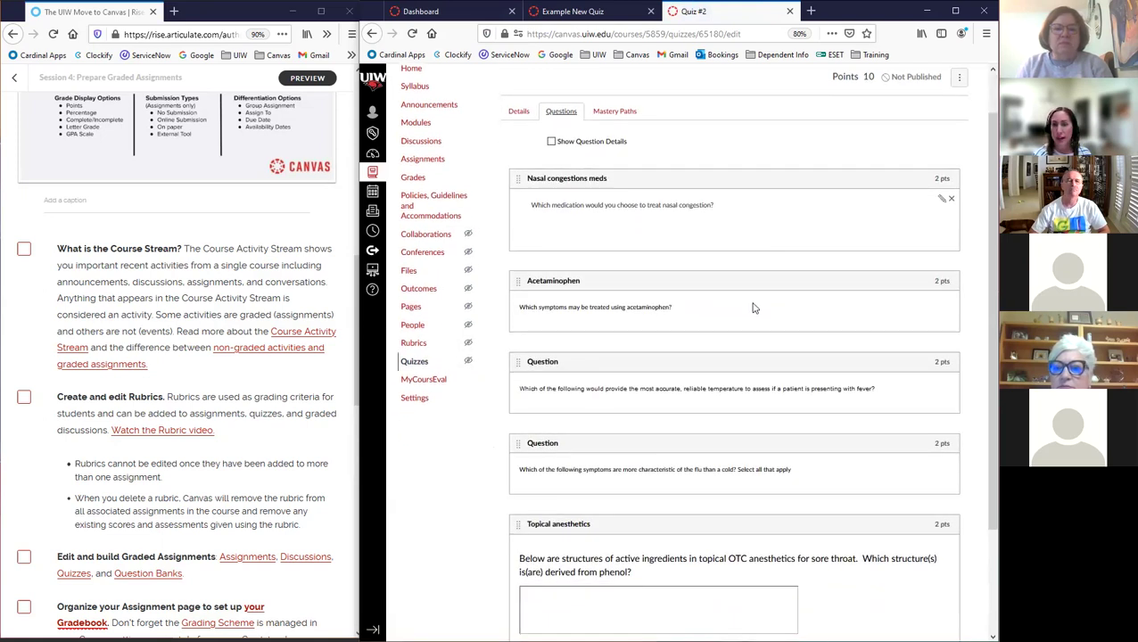
# - Add a new question at the end of Quiz #2, set its type to Matching, and view its answer pairs
pyautogui.click(638, 565)
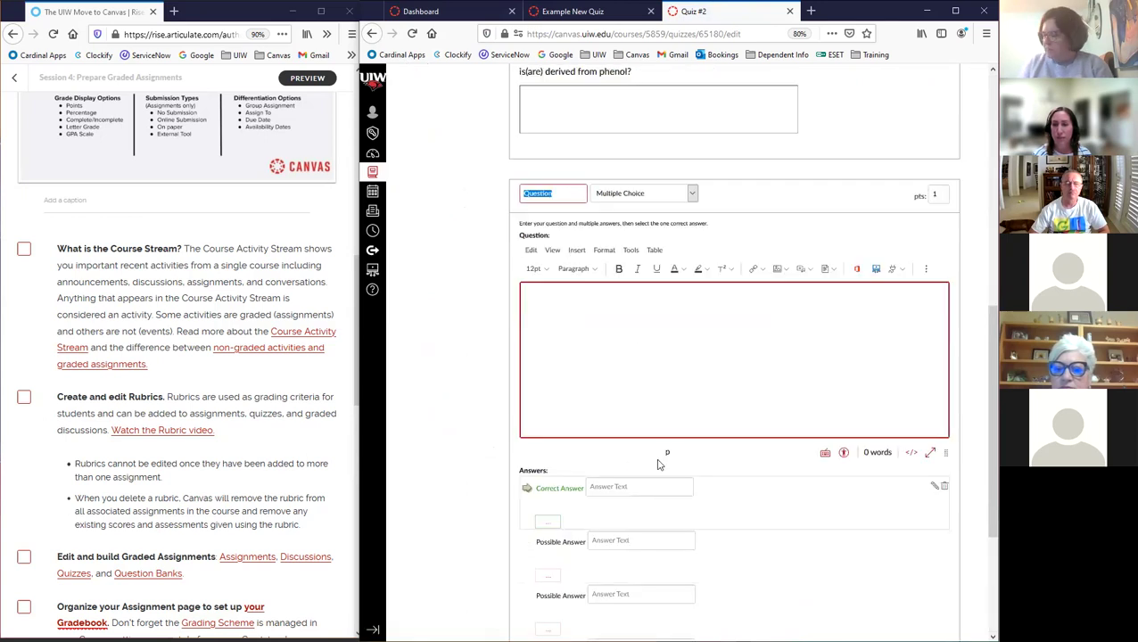
pyautogui.click(692, 193)
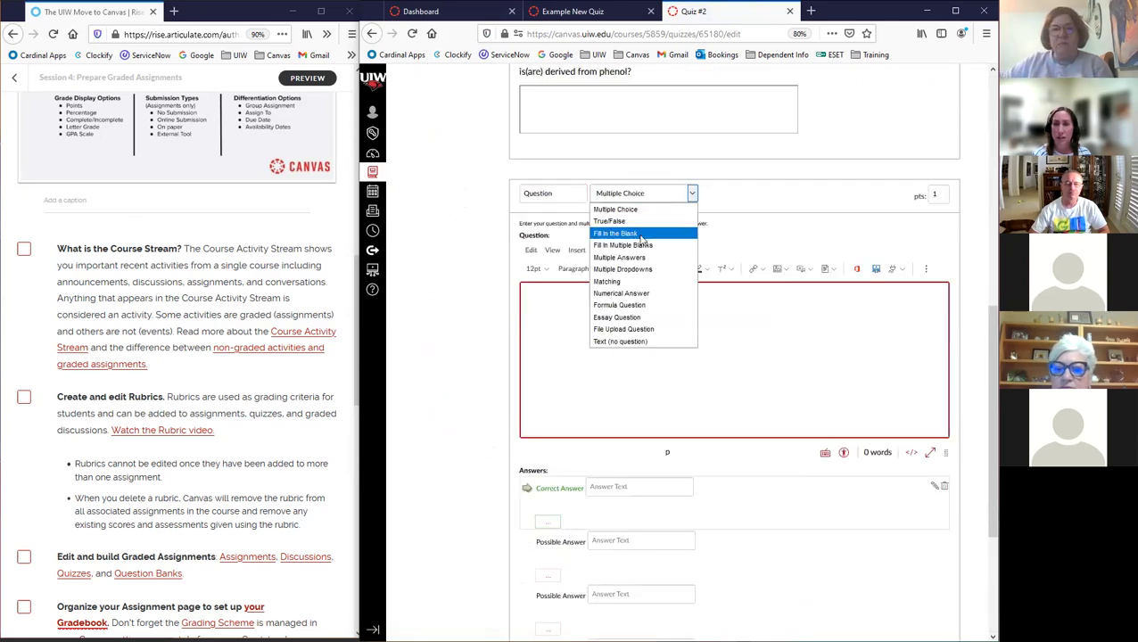
pyautogui.press('Escape')
pyautogui.click(628, 288)
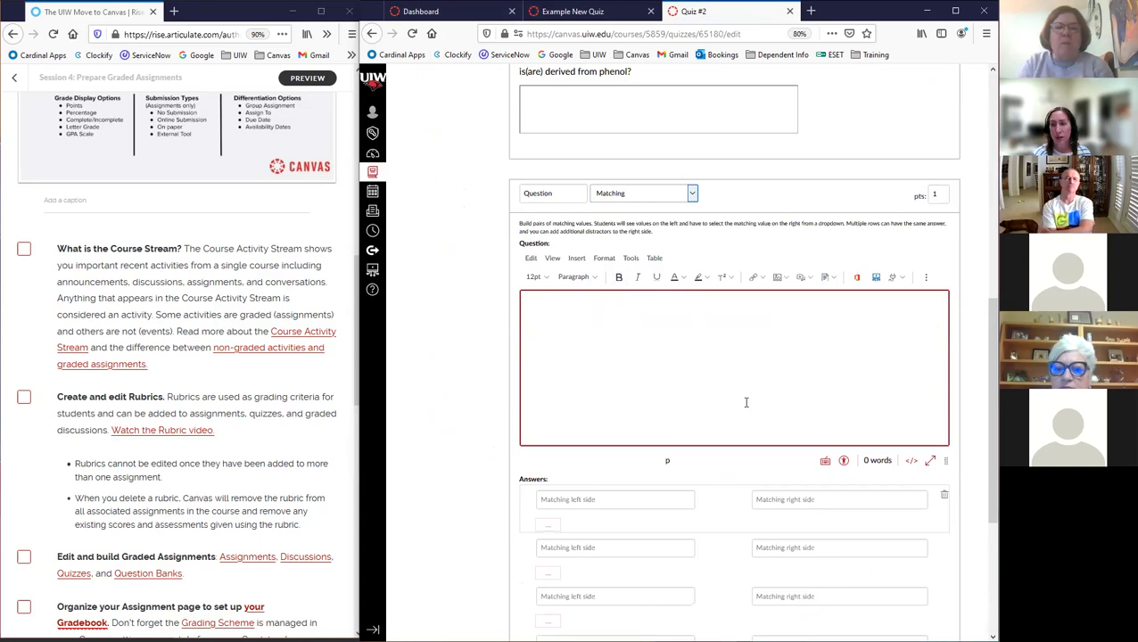
pyautogui.scroll(-2, 734, 477)
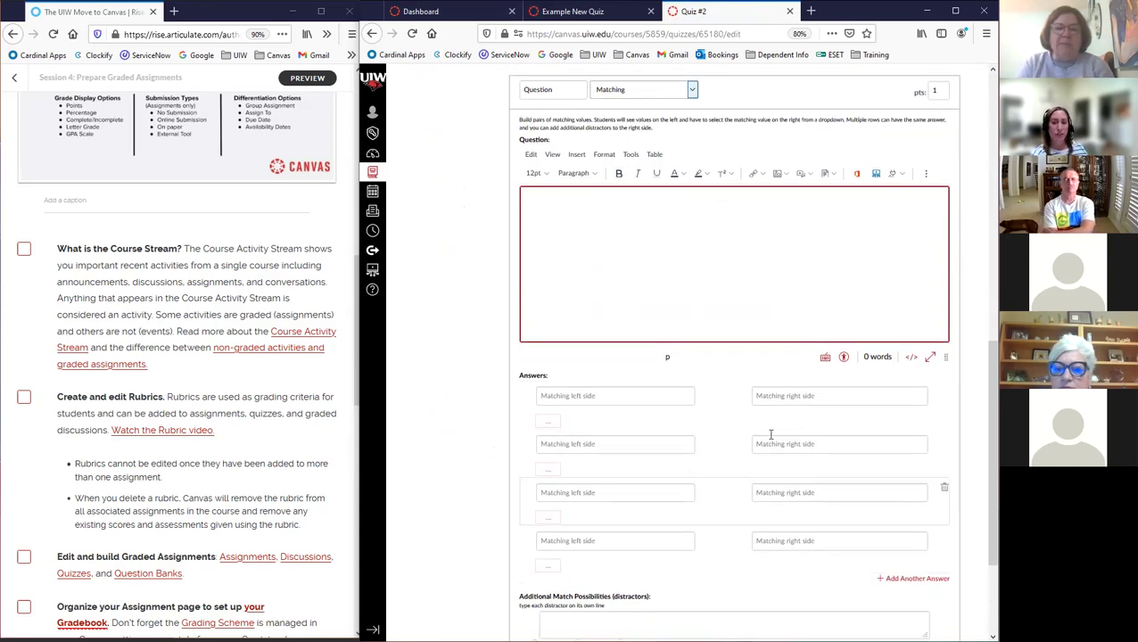
# - Compare the matching question form in Example New Quiz with the one in the classic Quiz #2
pyautogui.click(600, 11)
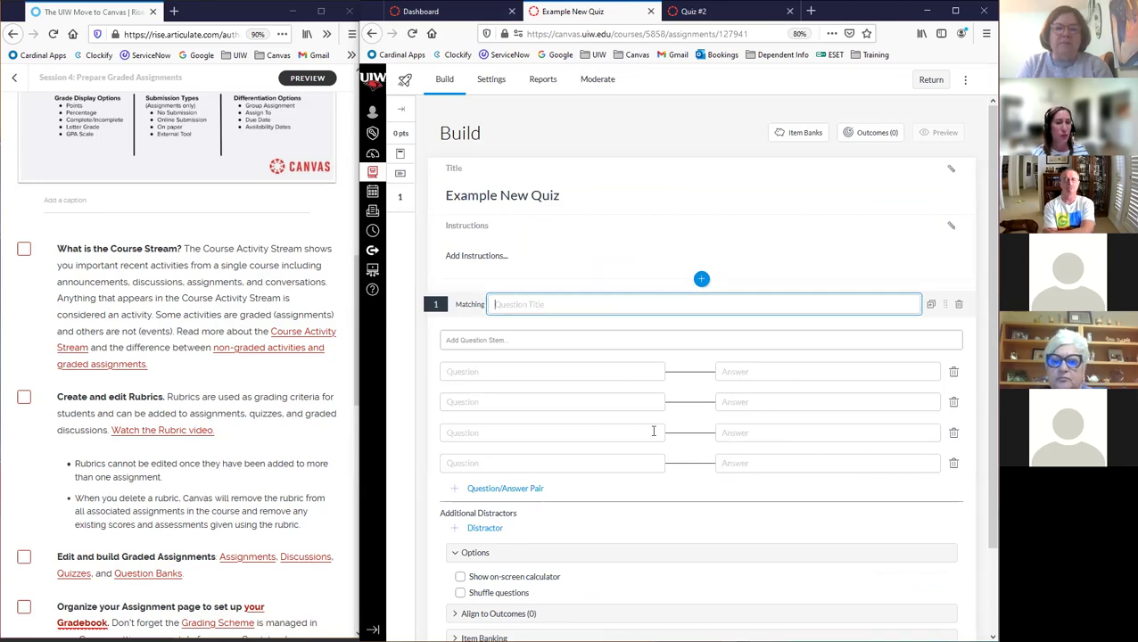
pyautogui.scroll(-1, 660, 427)
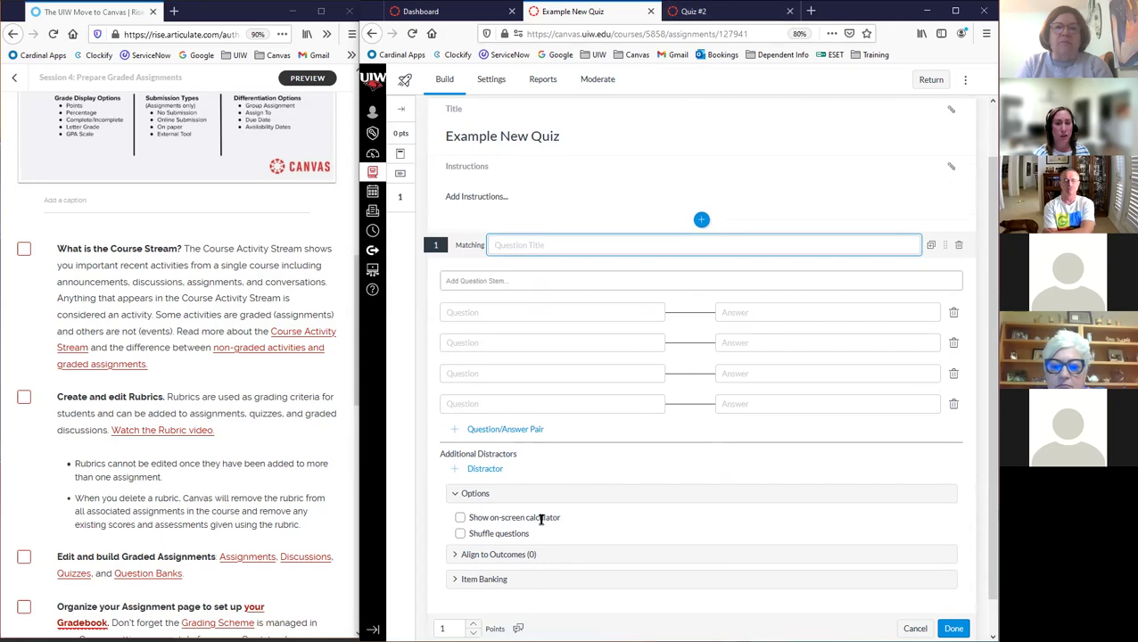
pyautogui.click(710, 14)
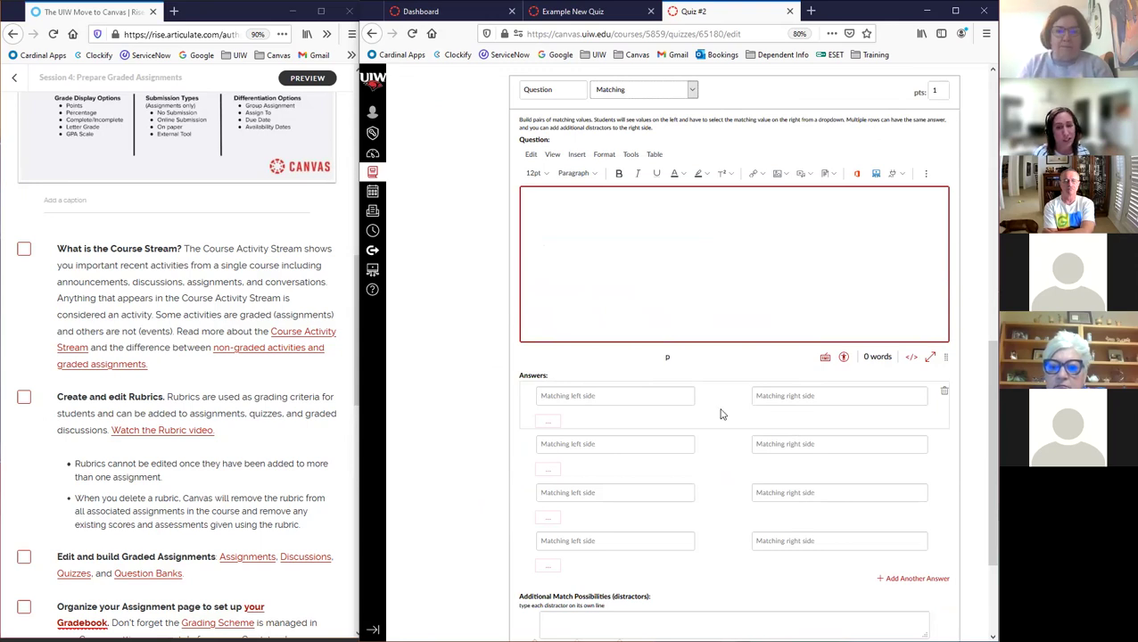
pyautogui.click(592, 395)
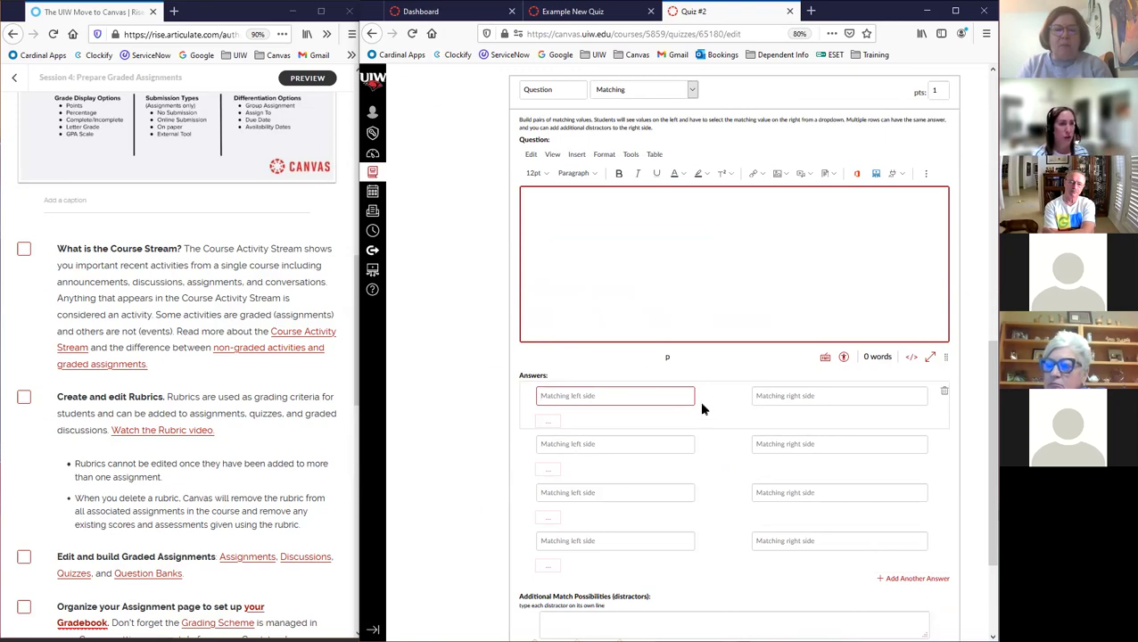
pyautogui.scroll(3, 928, 223)
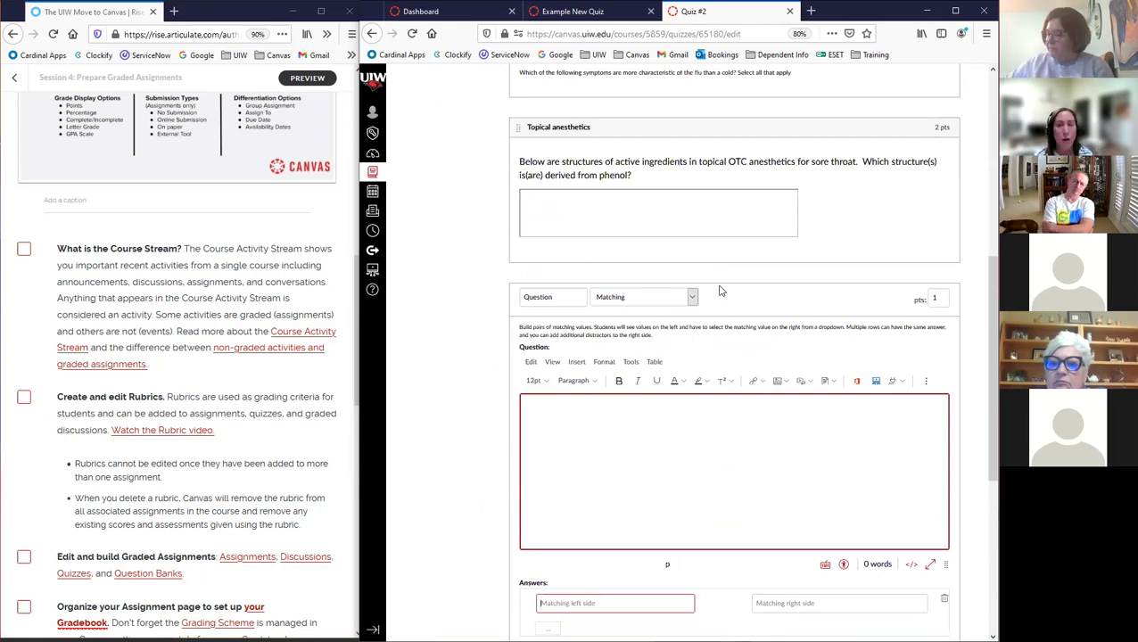
# - Leave the Quiz #2 editor and preview the quiz, looking over its questions
pyautogui.scroll(2, 721, 291)
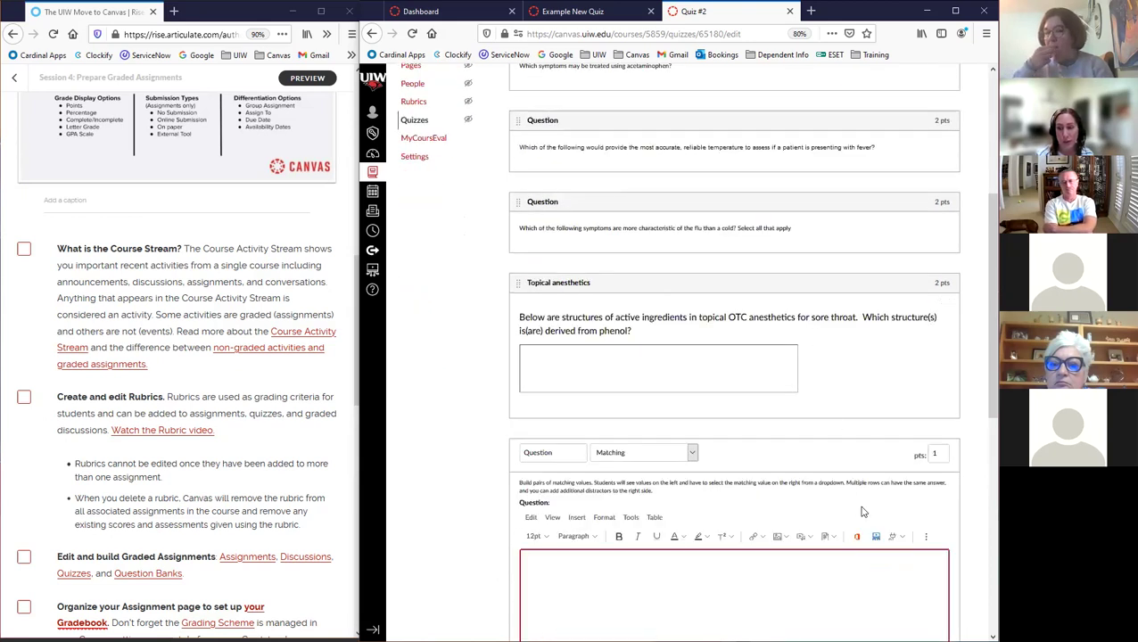
pyautogui.scroll(-6, 862, 511)
pyautogui.click(839, 608)
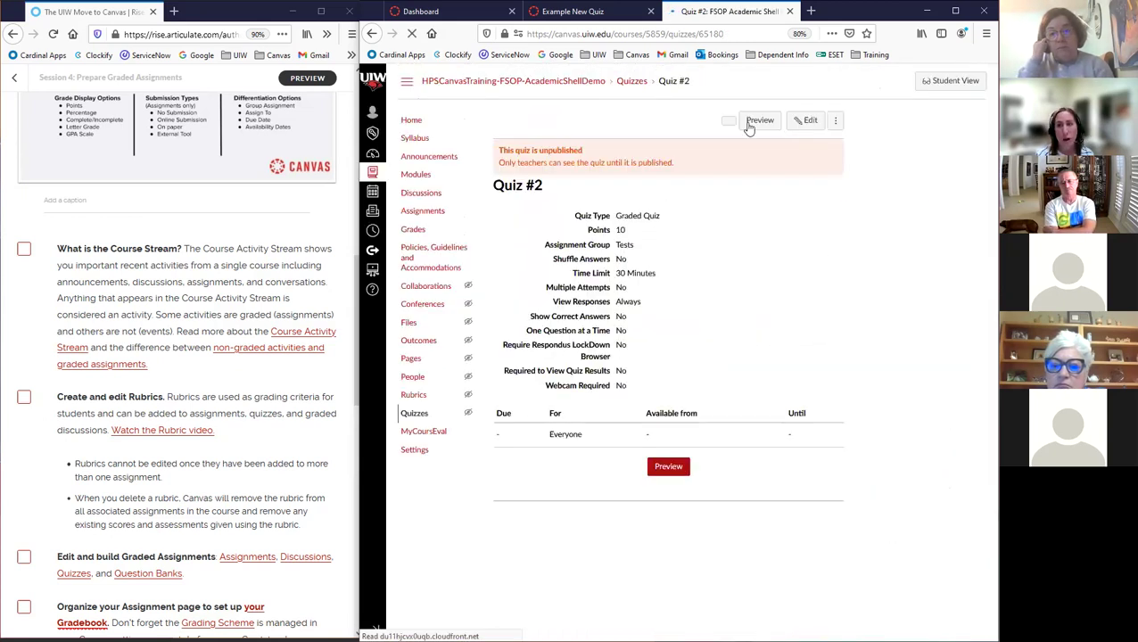
pyautogui.click(759, 121)
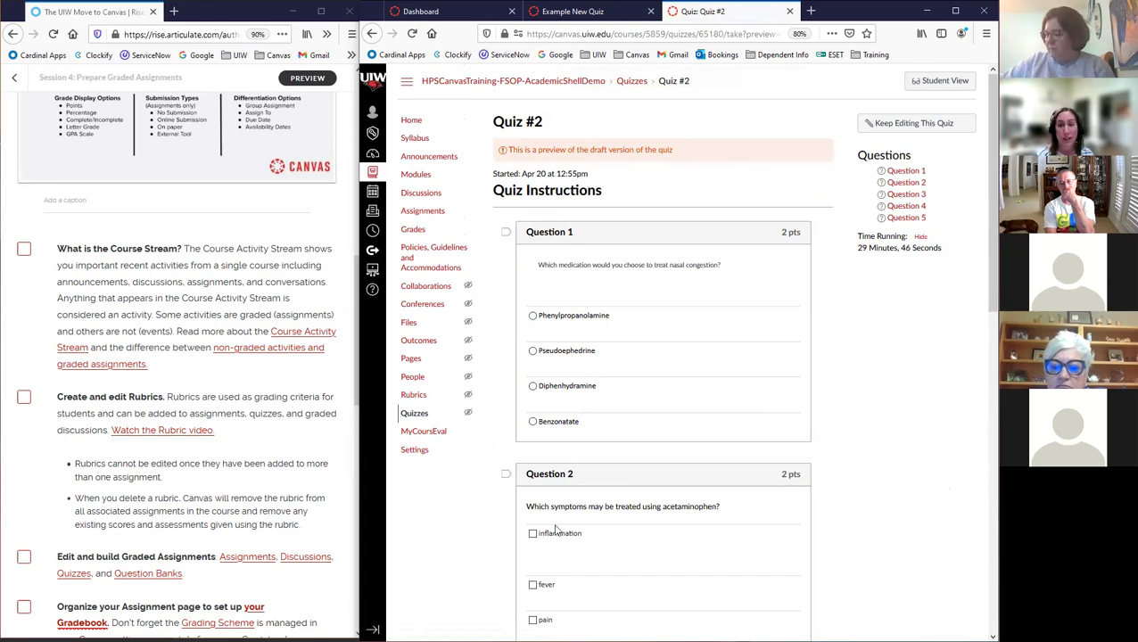
pyautogui.scroll(-3, 623, 375)
pyautogui.scroll(3, 673, 434)
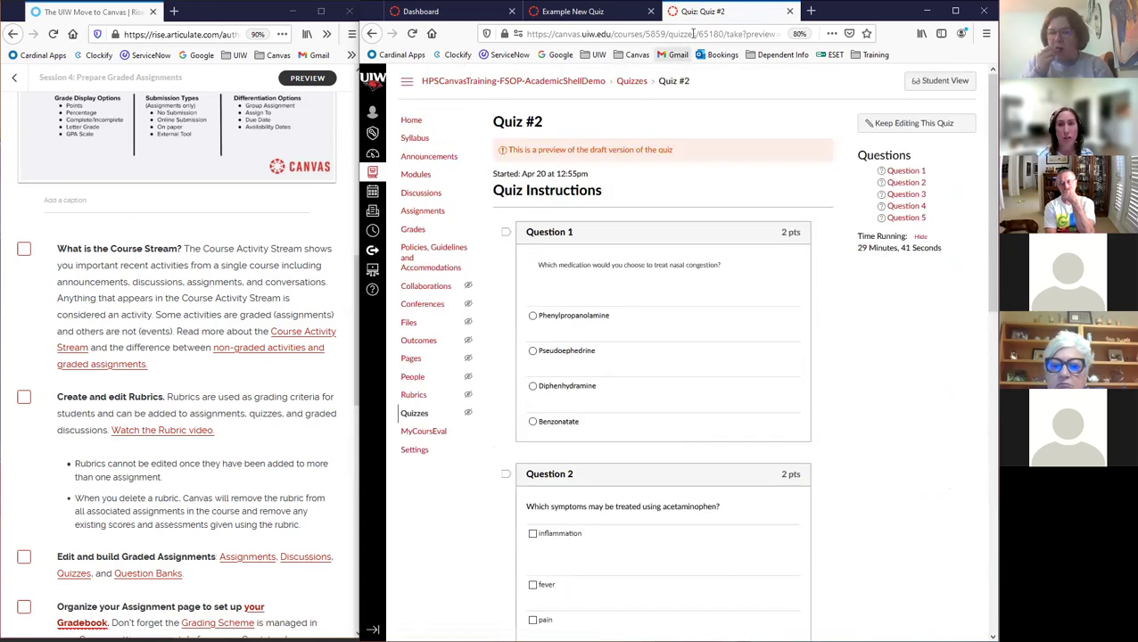
# - Return from the Example New Quiz builder to the sandbox course's assignments list and delete Example New Quiz
pyautogui.click(580, 11)
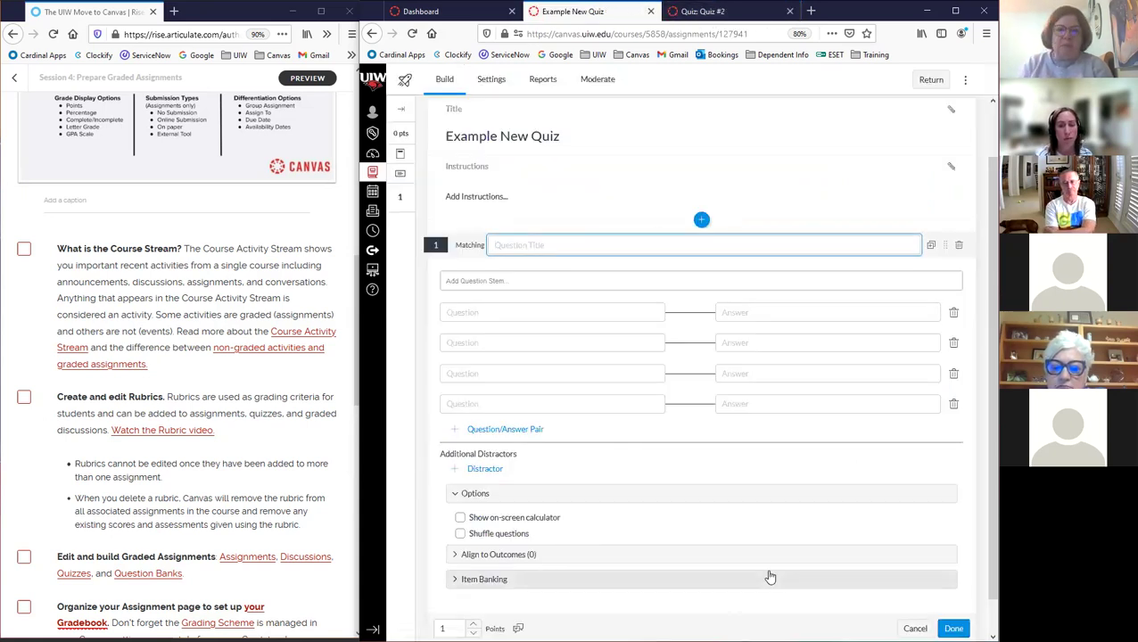
pyautogui.scroll(-1, 904, 610)
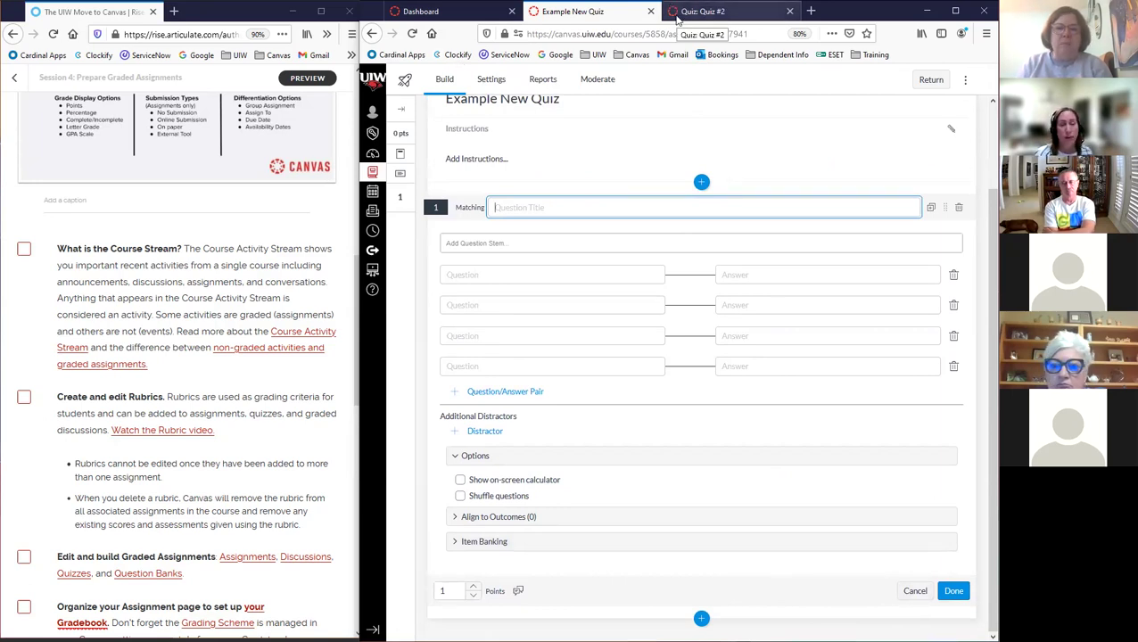
pyautogui.click(932, 79)
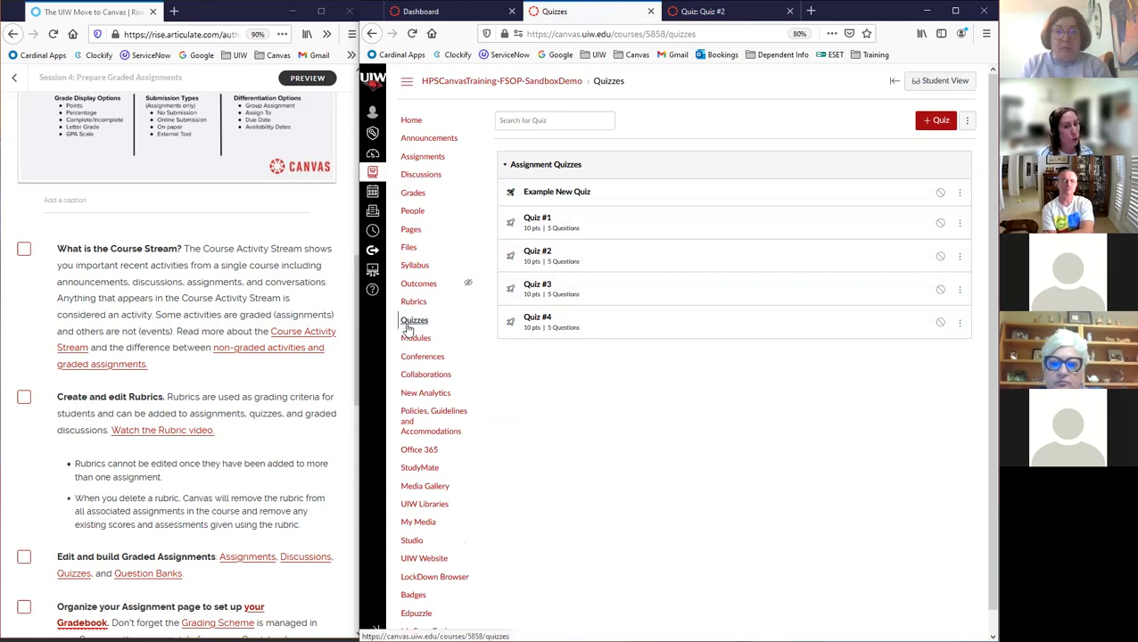
pyautogui.click(421, 158)
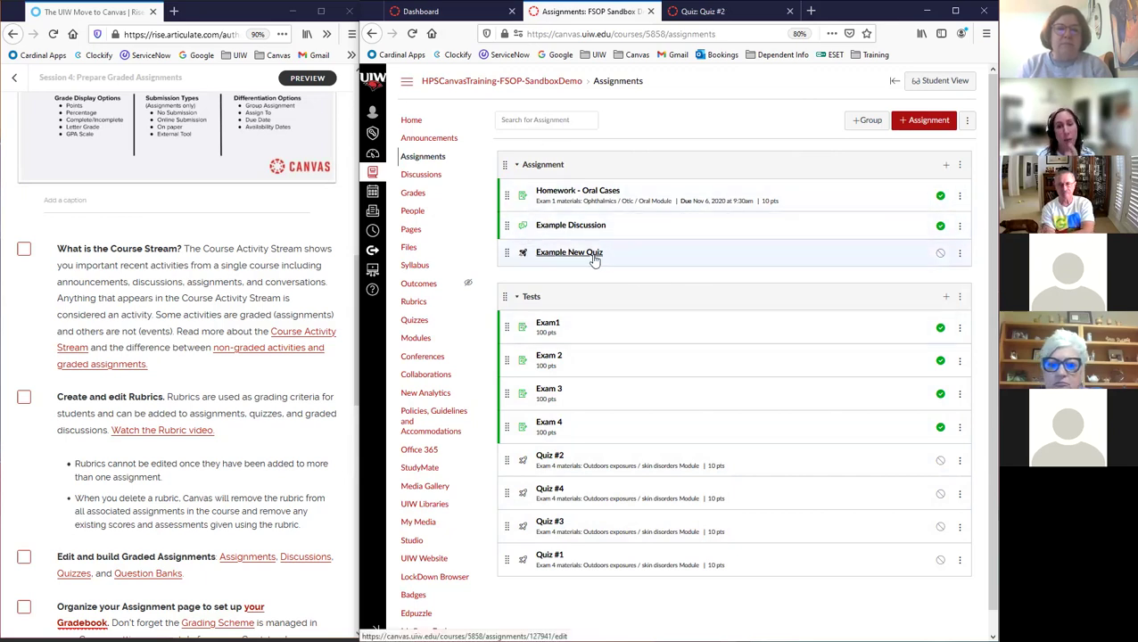
pyautogui.click(961, 253)
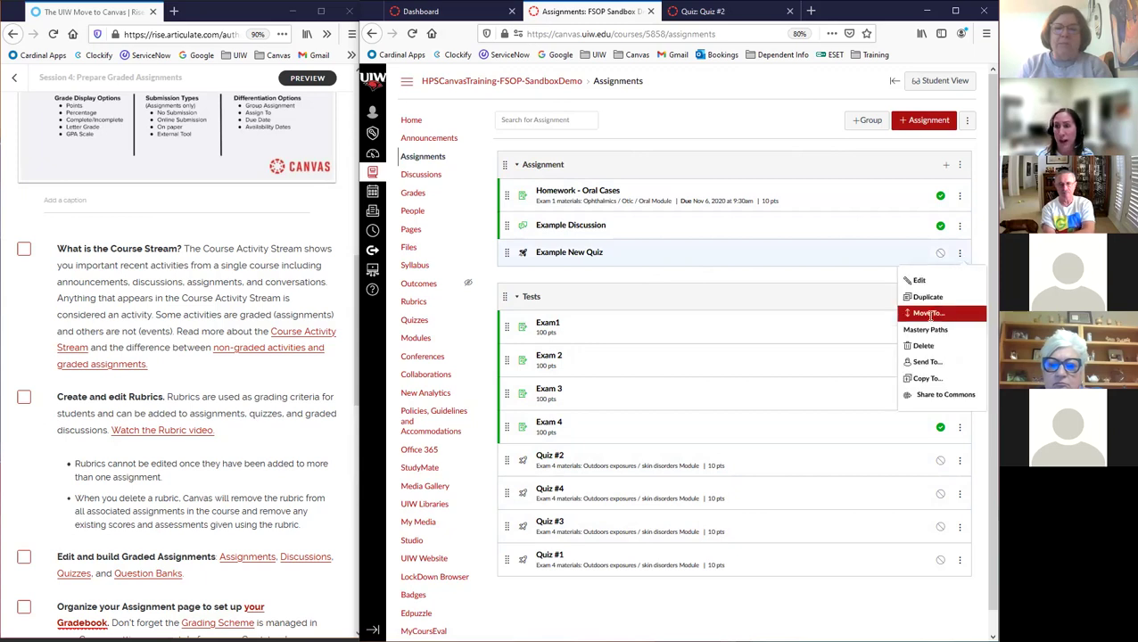
pyautogui.click(921, 363)
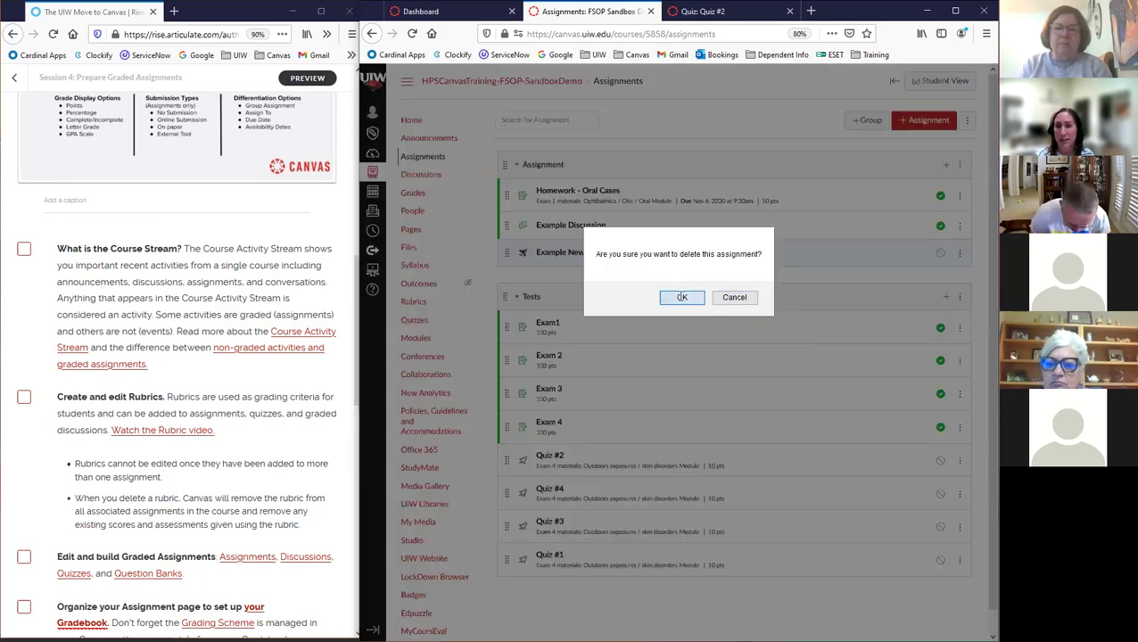
pyautogui.click(680, 297)
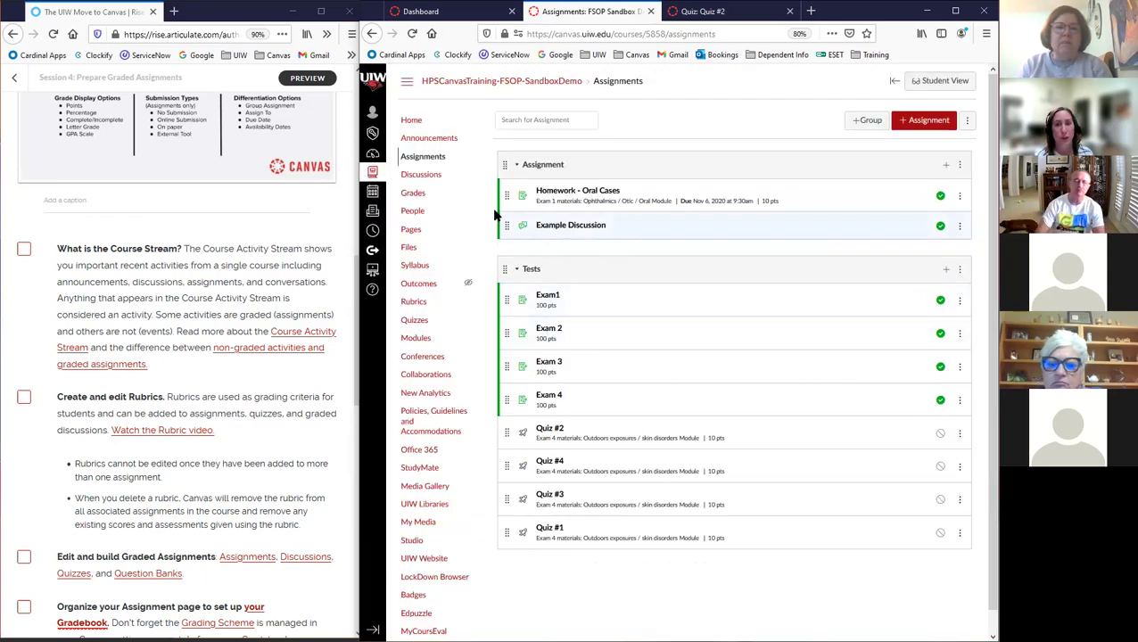
pyautogui.click(960, 164)
pyautogui.click(919, 192)
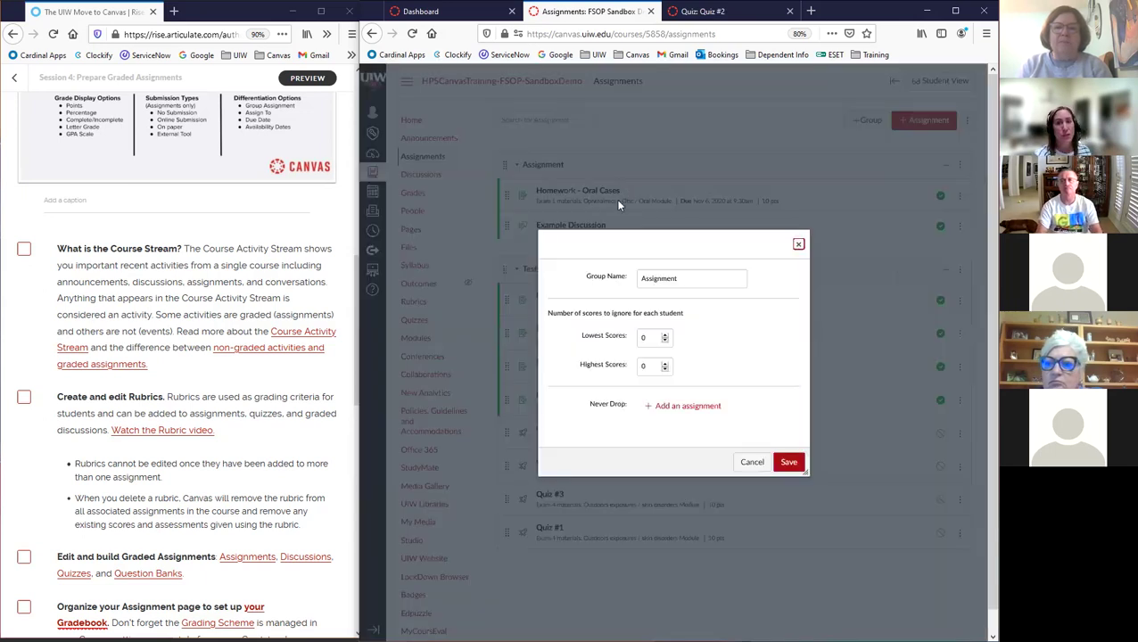
pyautogui.doubleClick(690, 278)
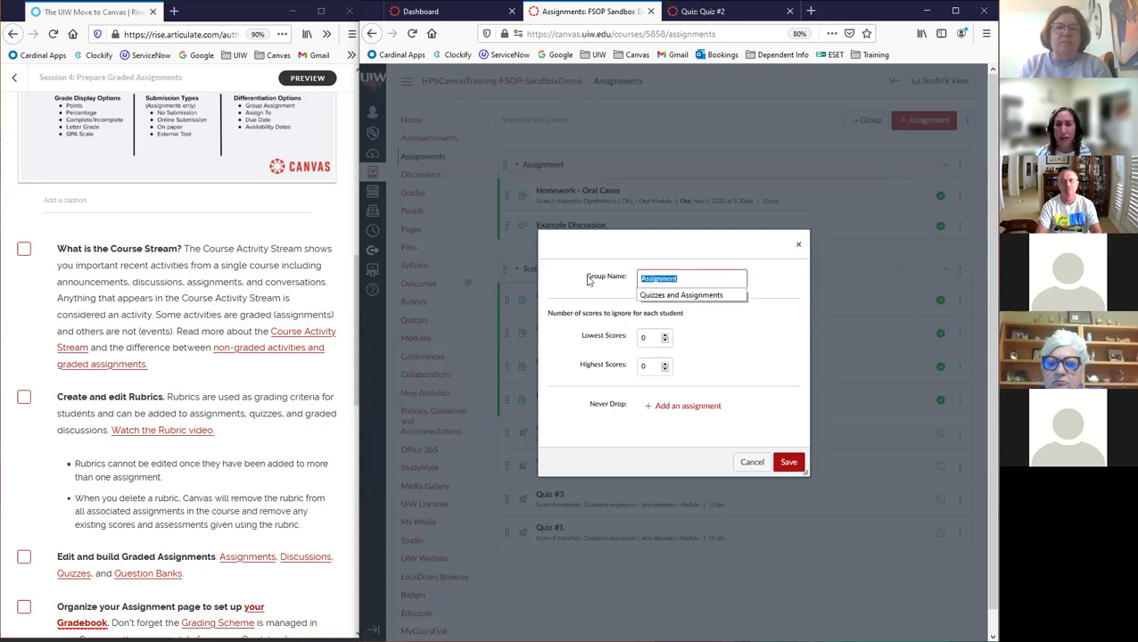
pyautogui.click(752, 462)
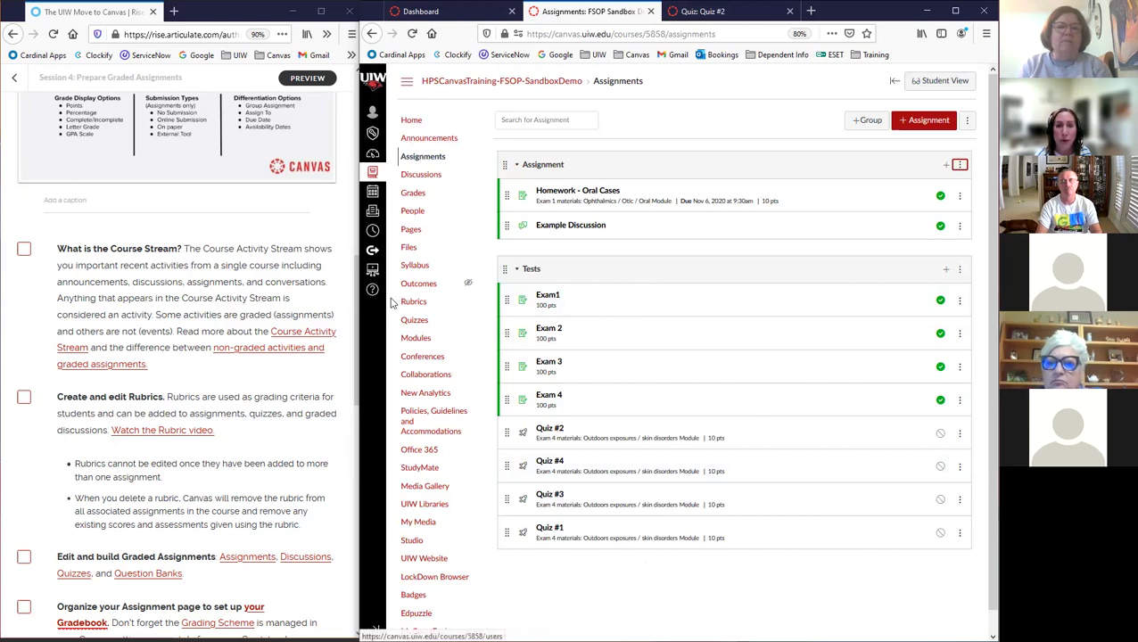
# - Open the sandbox course's Modules page in its own separate browser window
pyautogui.rightClick(415, 338)
pyautogui.click(451, 348)
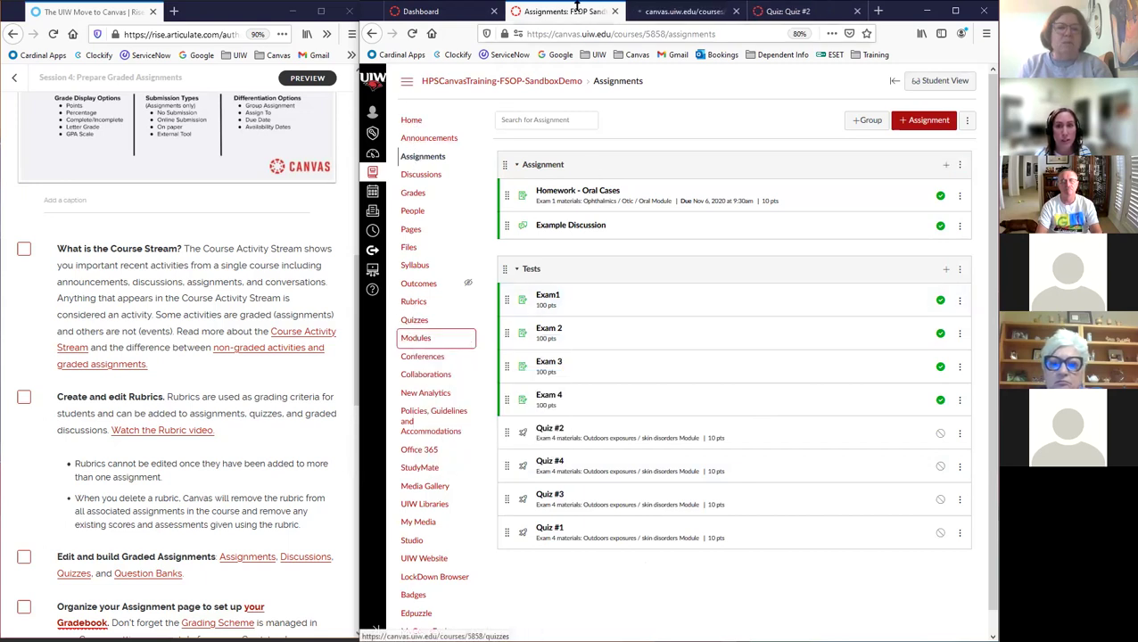
pyautogui.click(679, 13)
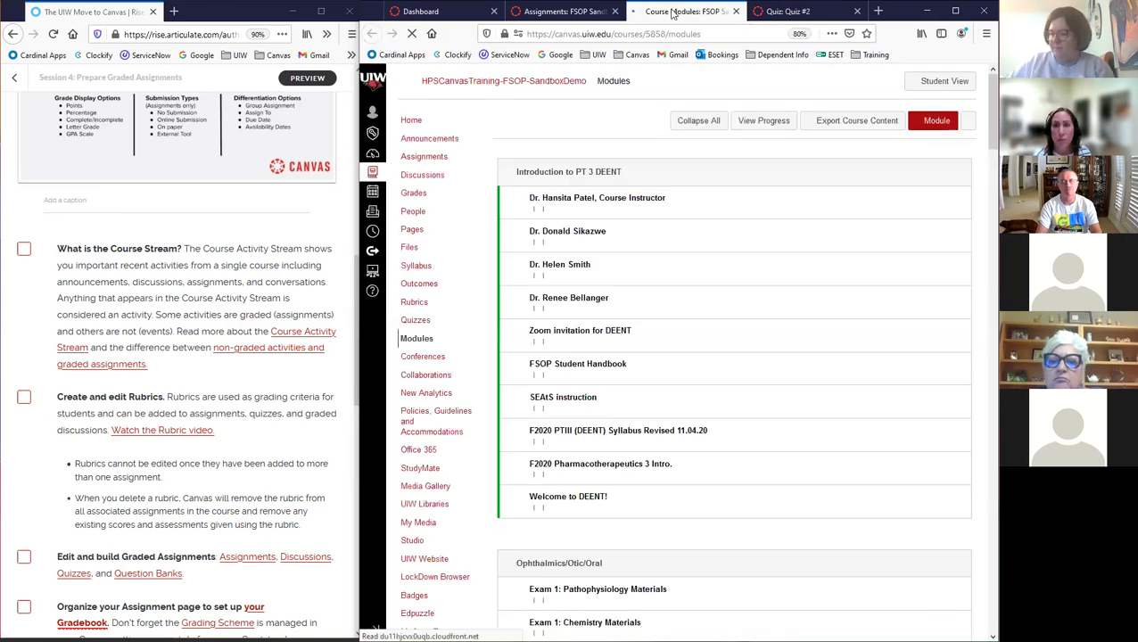
pyautogui.moveTo(664, 11); pyautogui.dragTo(178, 220)
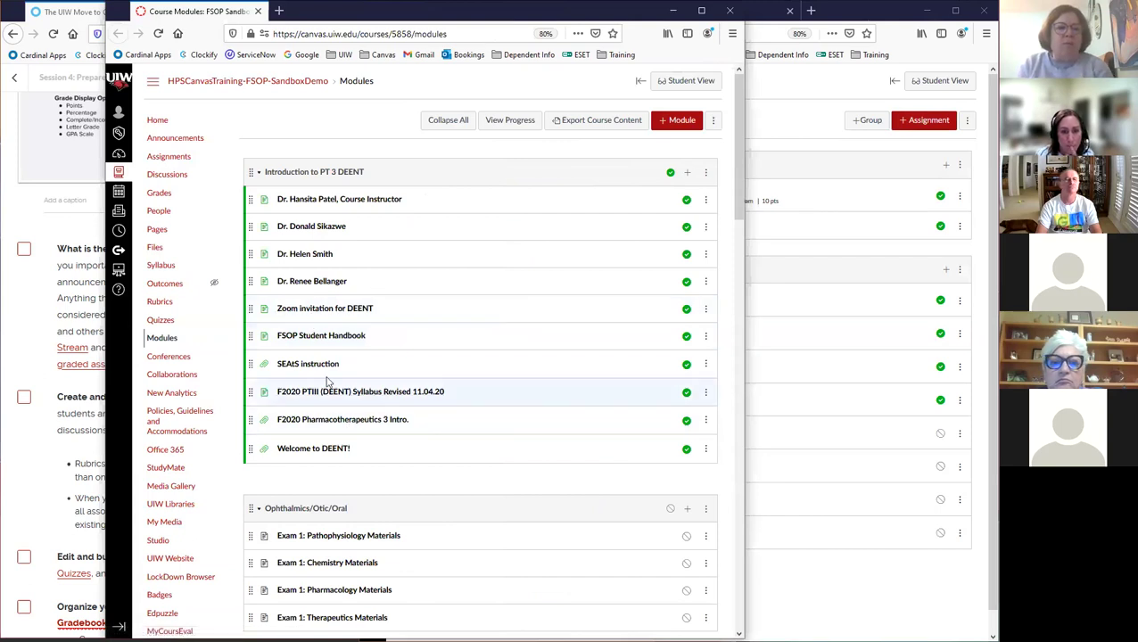
# - Open the syllabus document attached to the F2020 PTIII (DEENT) Syllabus Revised 11.04.20 page in Word, and close the extra browser window
pyautogui.click(366, 394)
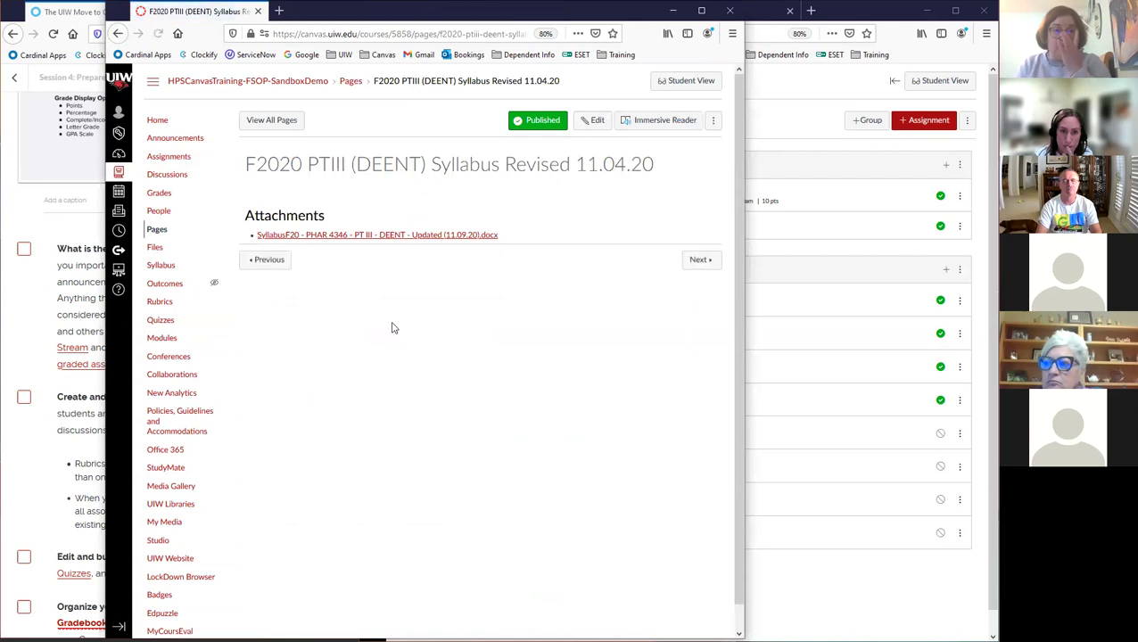
pyautogui.click(339, 236)
pyautogui.click(200, 336)
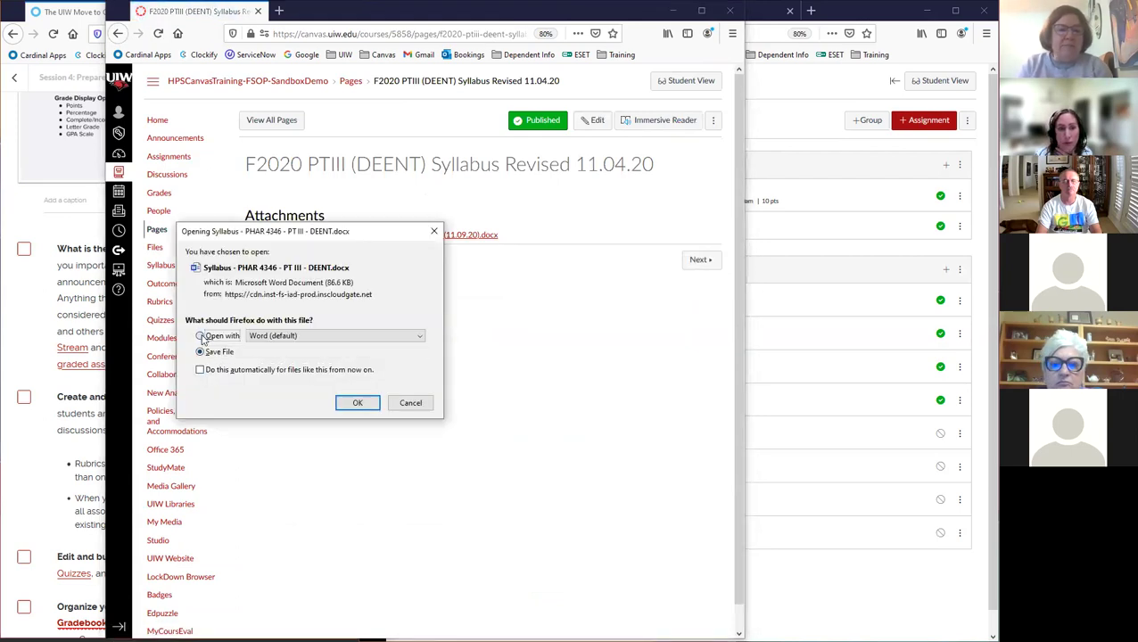
pyautogui.click(358, 404)
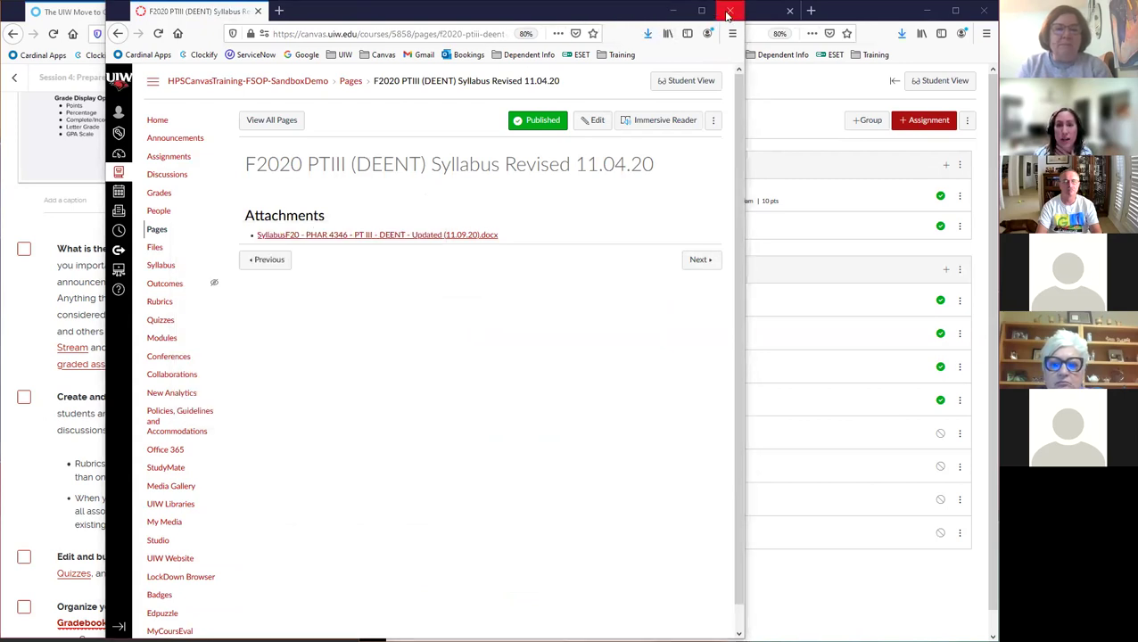
pyautogui.click(729, 12)
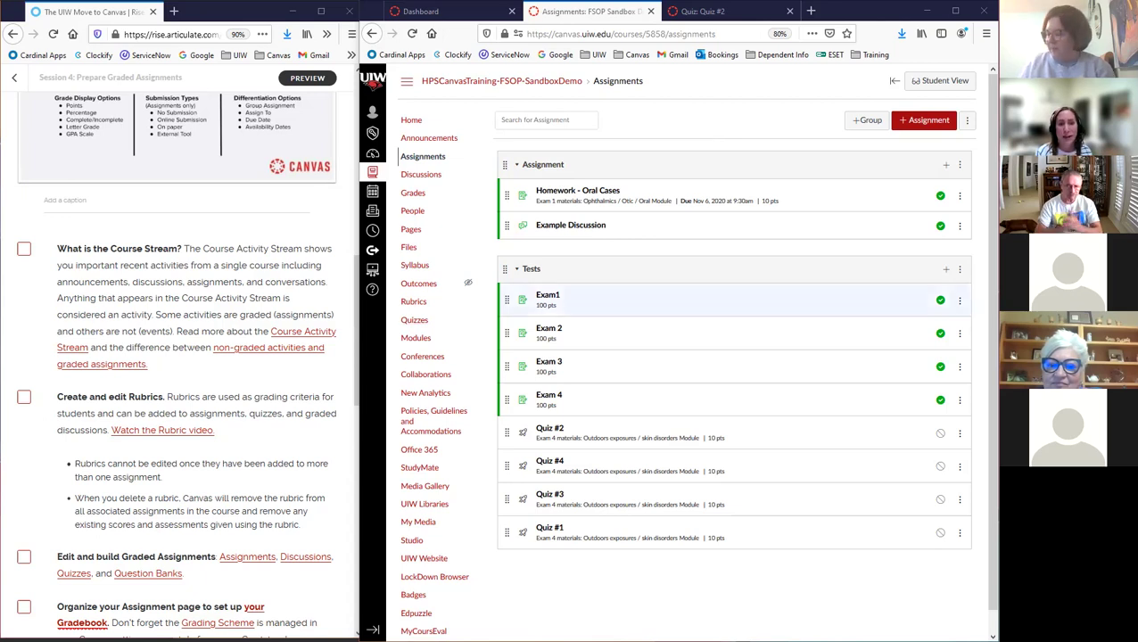
# - Add an assignment group named "Exam 1 and 2 Average"
pyautogui.click(870, 122)
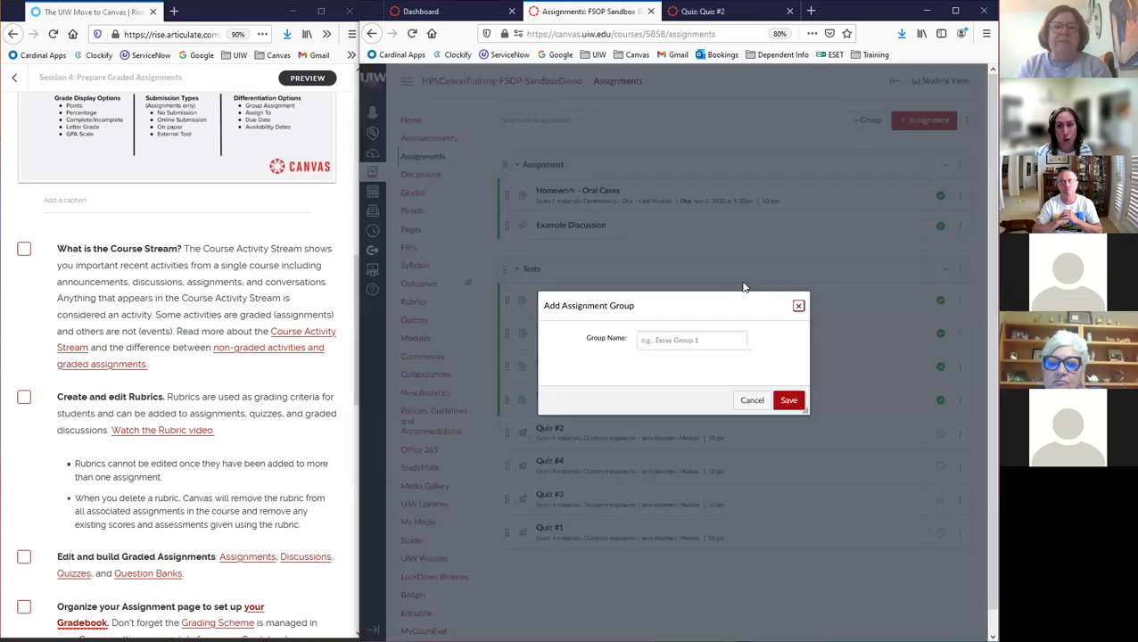
pyautogui.click(688, 339)
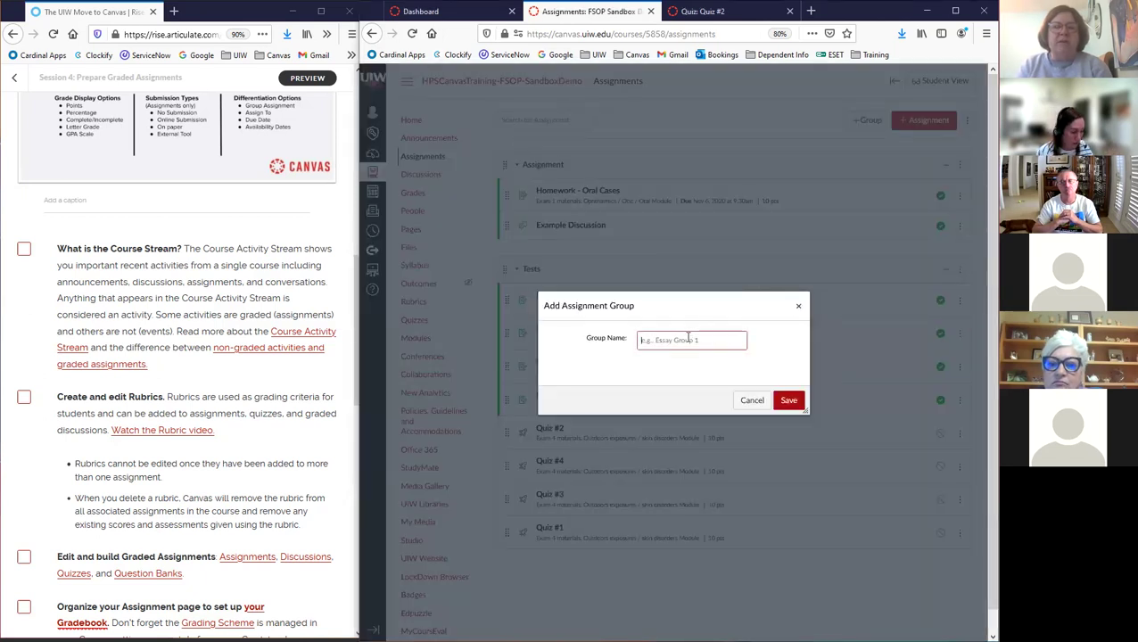
pyautogui.write('Exam')
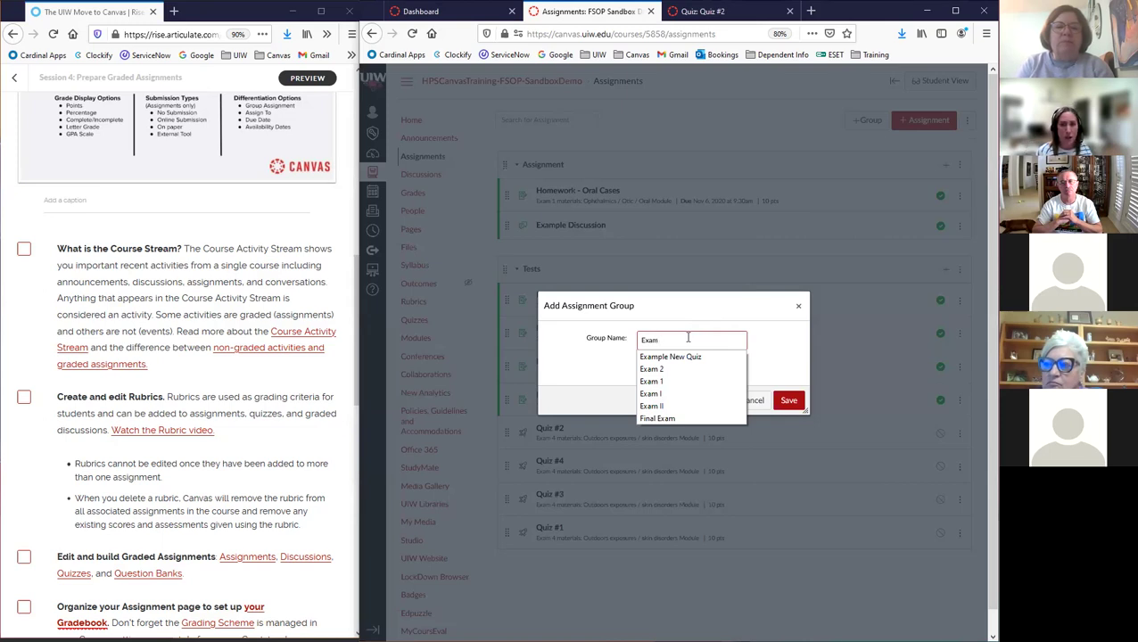
pyautogui.write('1 and 2')
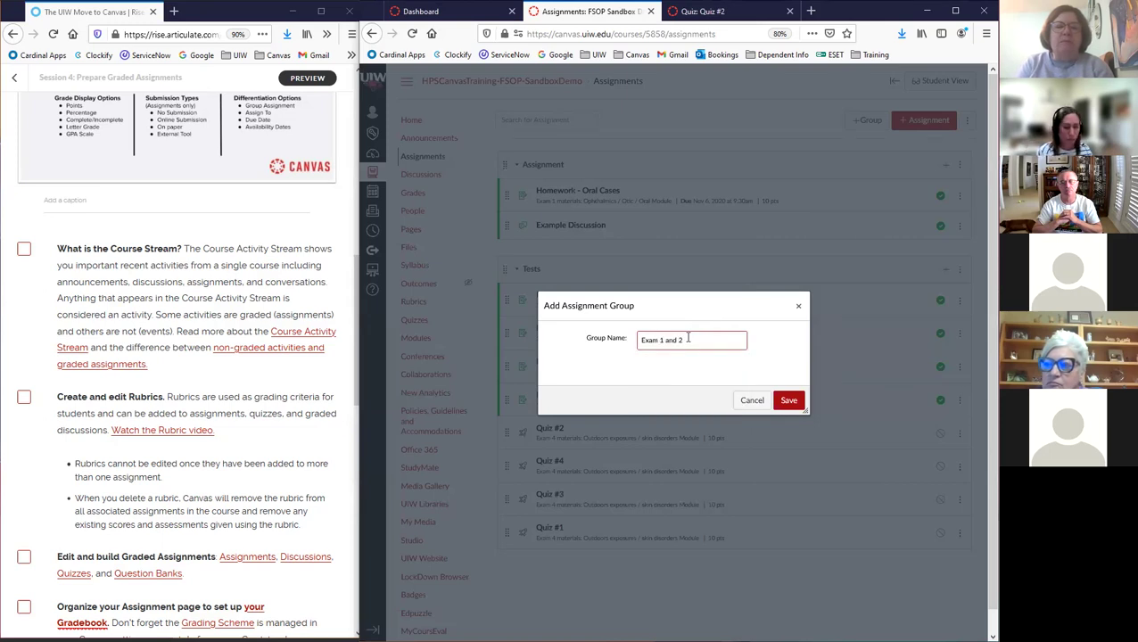
pyautogui.write('verage')
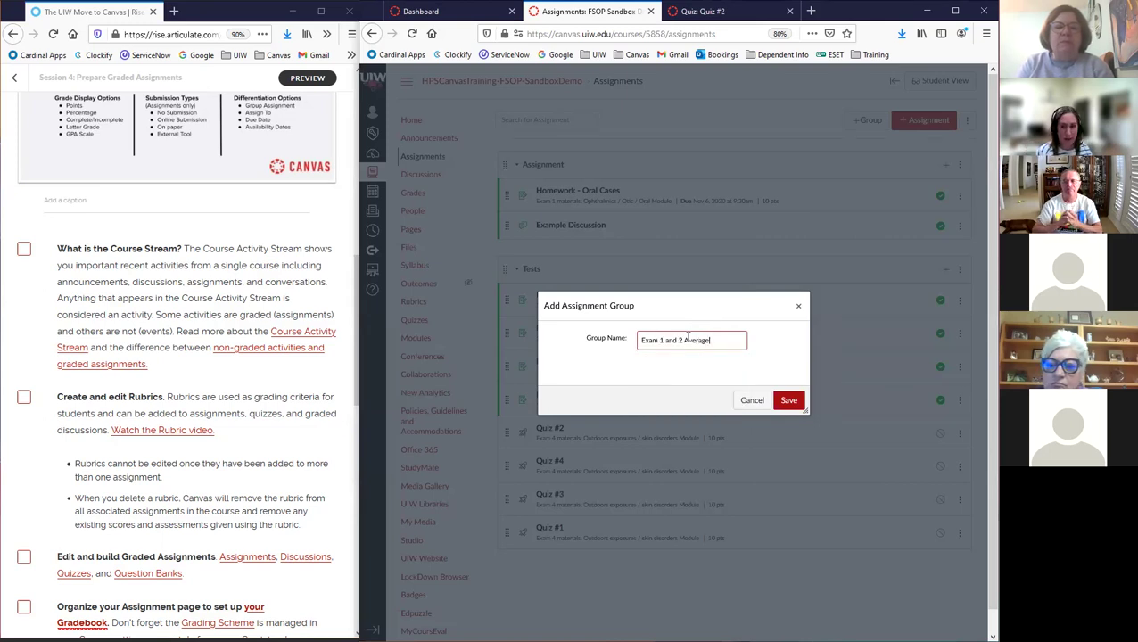
pyautogui.click(790, 401)
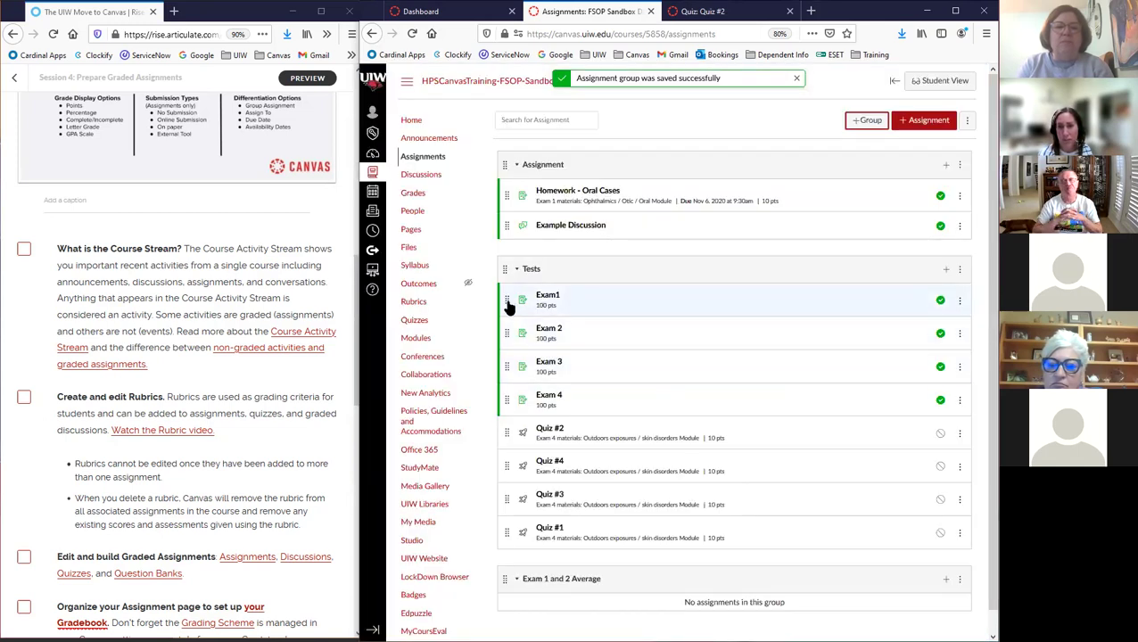
# - Move Exam1 and Exam 2 into the Exam 1 and 2 Average group and place that group above Tests
pyautogui.moveTo(507, 314); pyautogui.dragTo(503, 581)
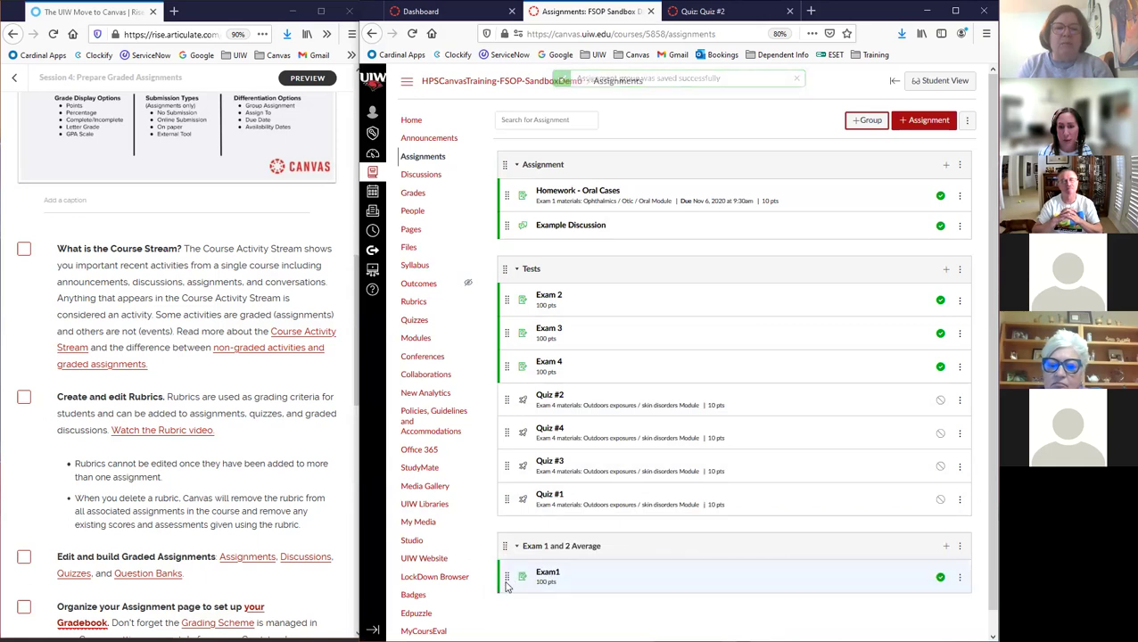
pyautogui.moveTo(507, 304); pyautogui.dragTo(507, 580)
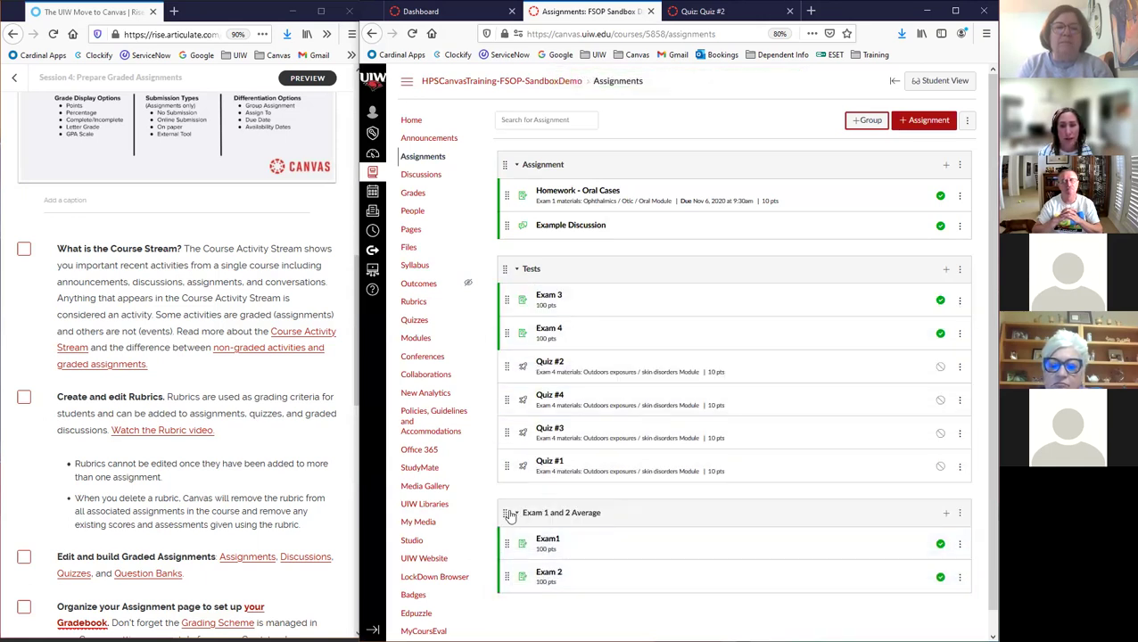
pyautogui.moveTo(506, 518); pyautogui.dragTo(548, 190)
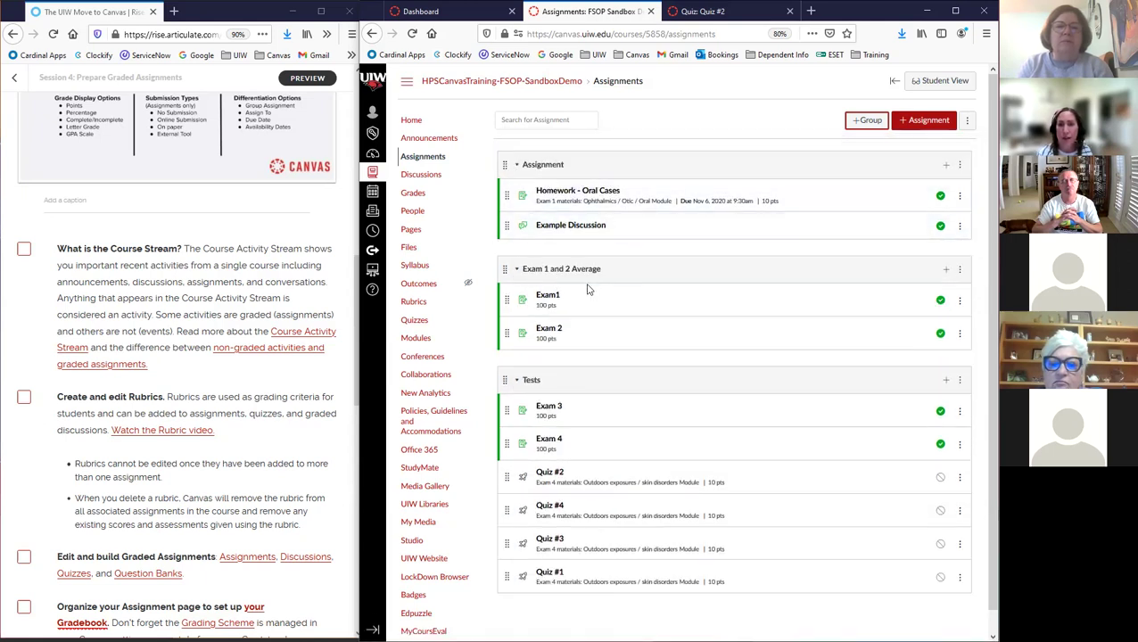
# - Add an assignment group named "Exam 3 and 4 Average"
pyautogui.click(868, 122)
pyautogui.click(658, 339)
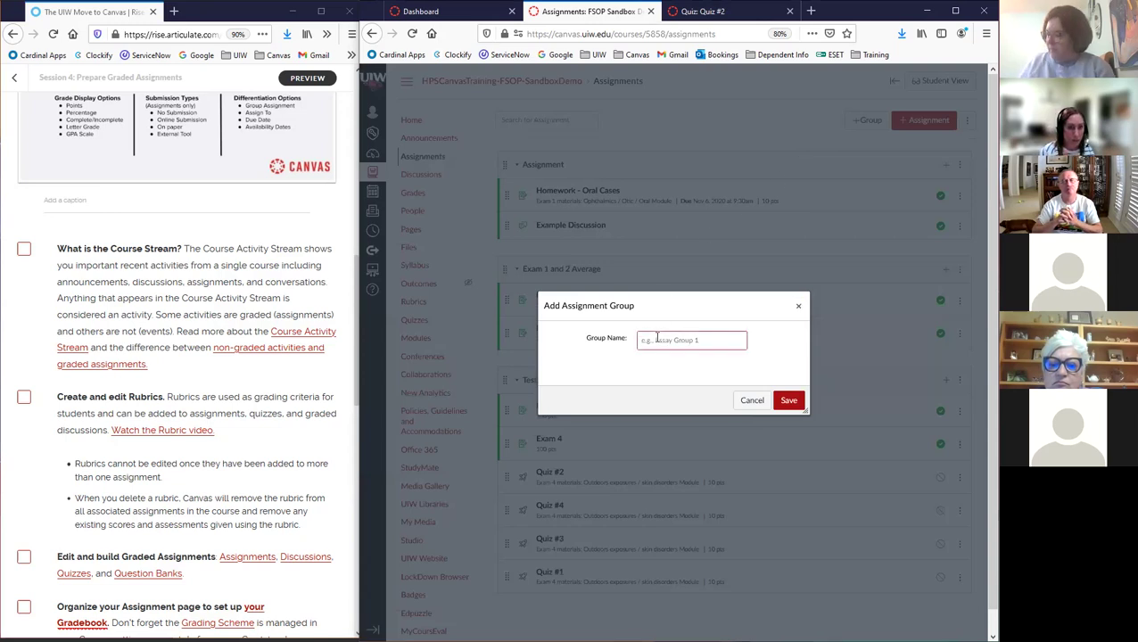
pyautogui.write('Ex')
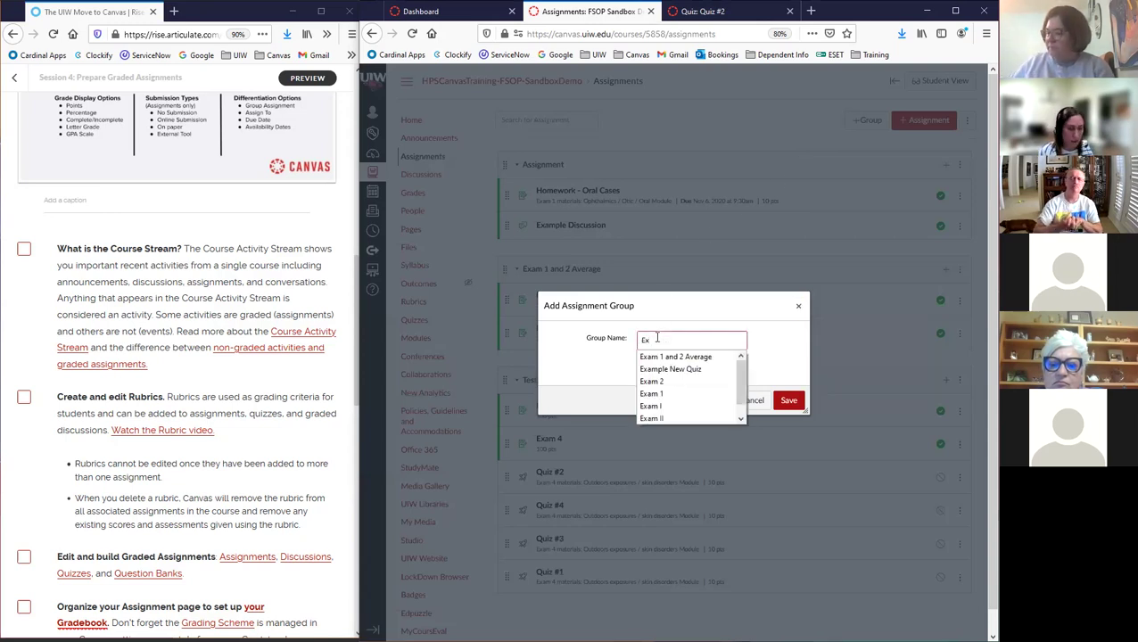
pyautogui.write('am 3 and ')
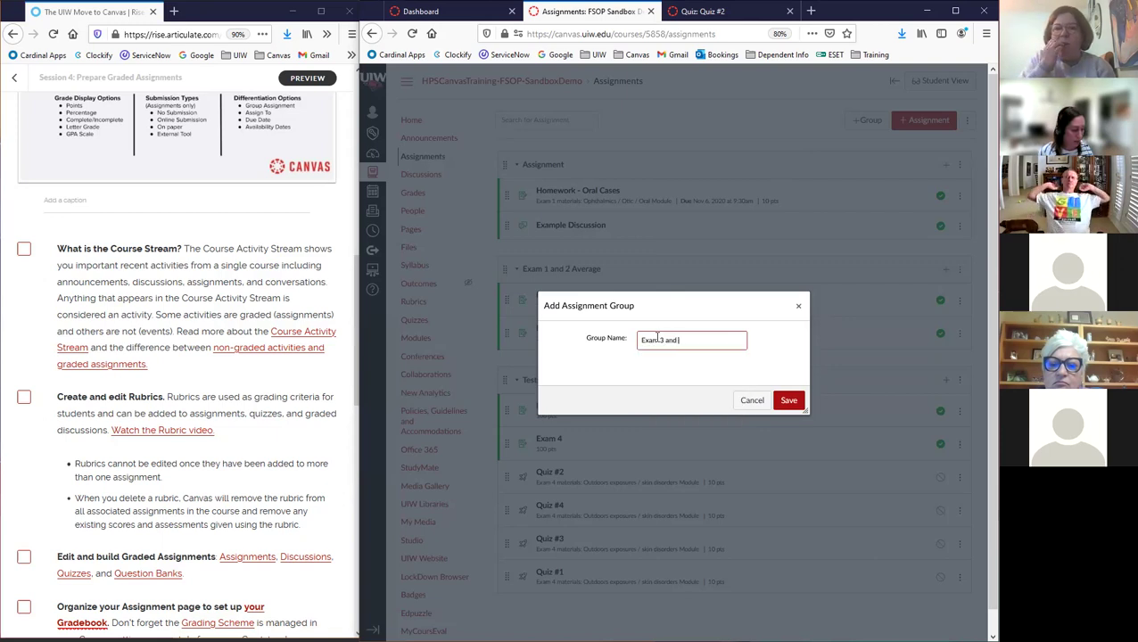
pyautogui.write('4 Average')
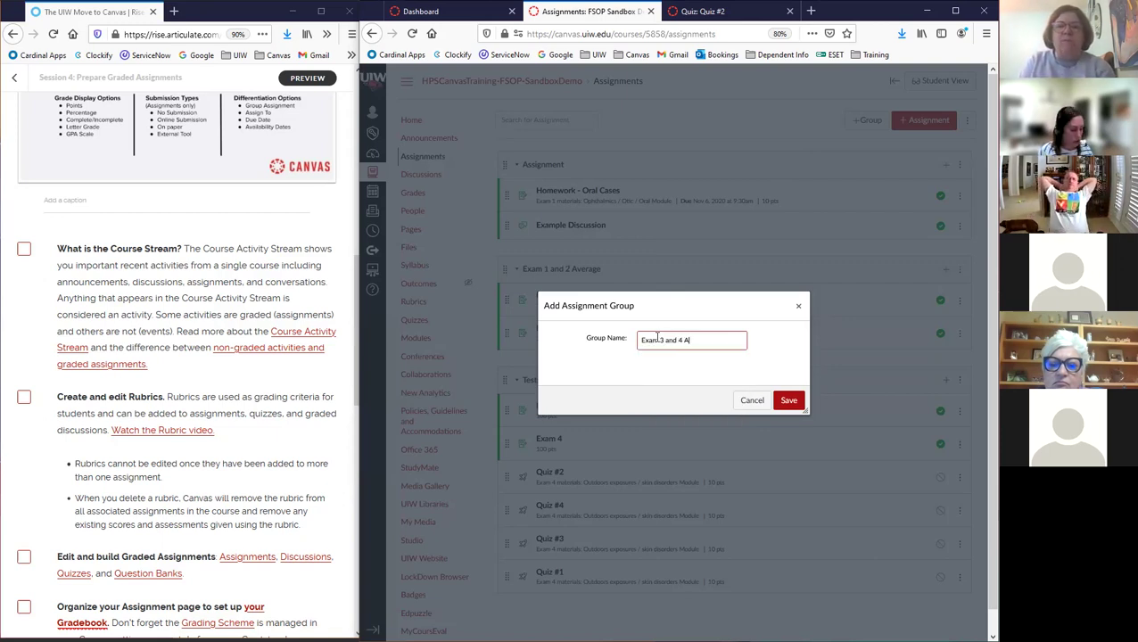
pyautogui.click(789, 401)
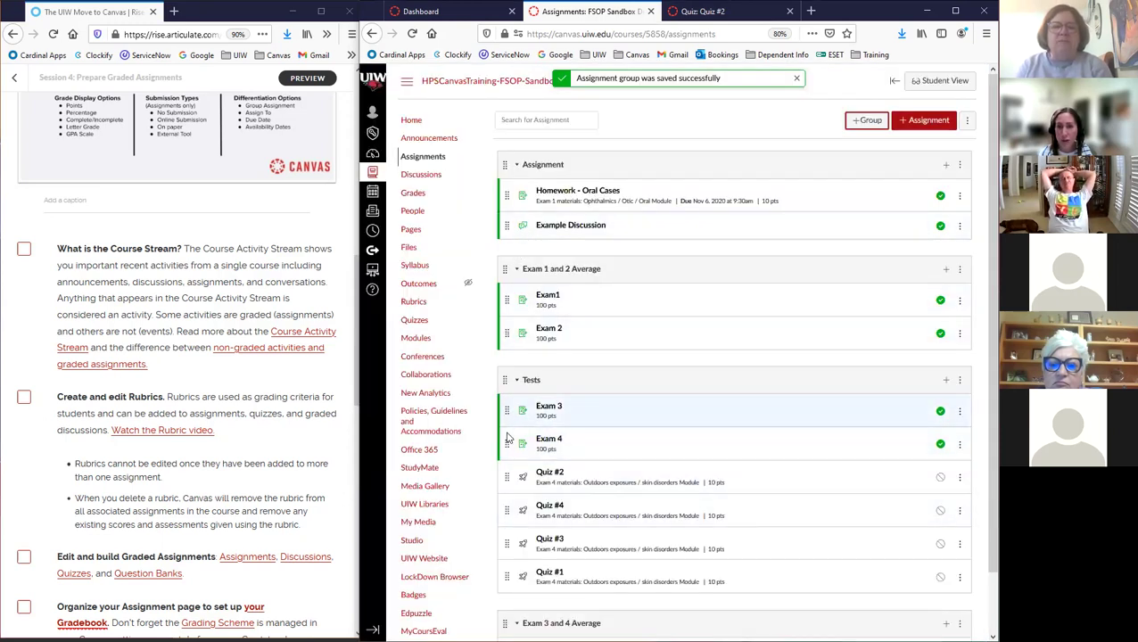
# - Move Exam 4 and Exam 3 from the Tests group into the Exam 3 and 4 Average group
pyautogui.moveTo(506, 444); pyautogui.dragTo(508, 625)
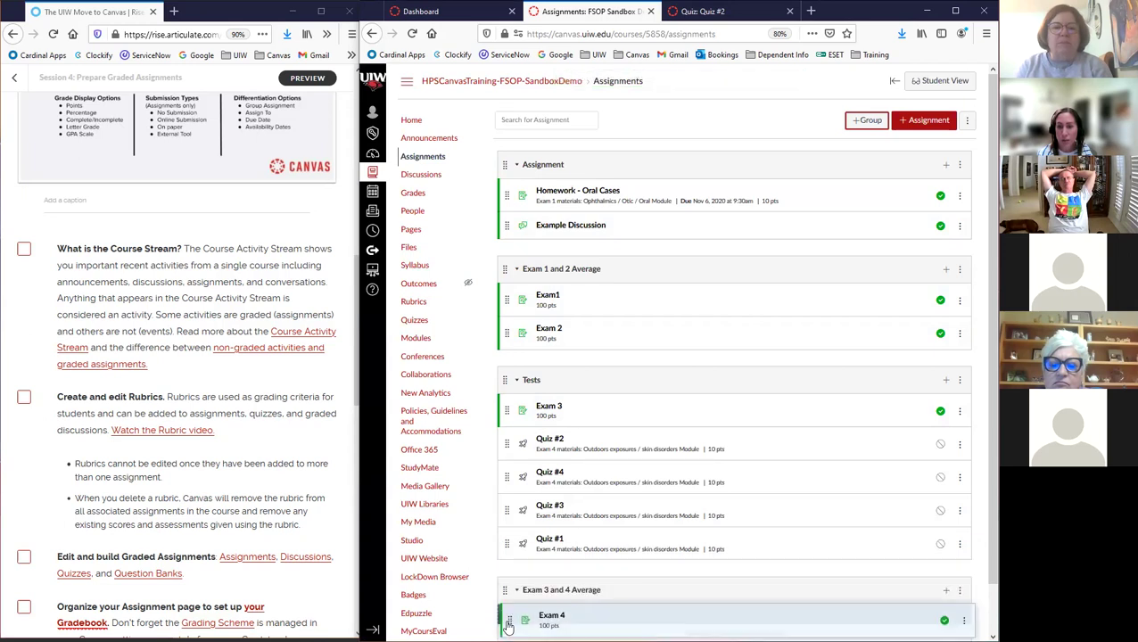
pyautogui.moveTo(506, 417); pyautogui.dragTo(506, 589)
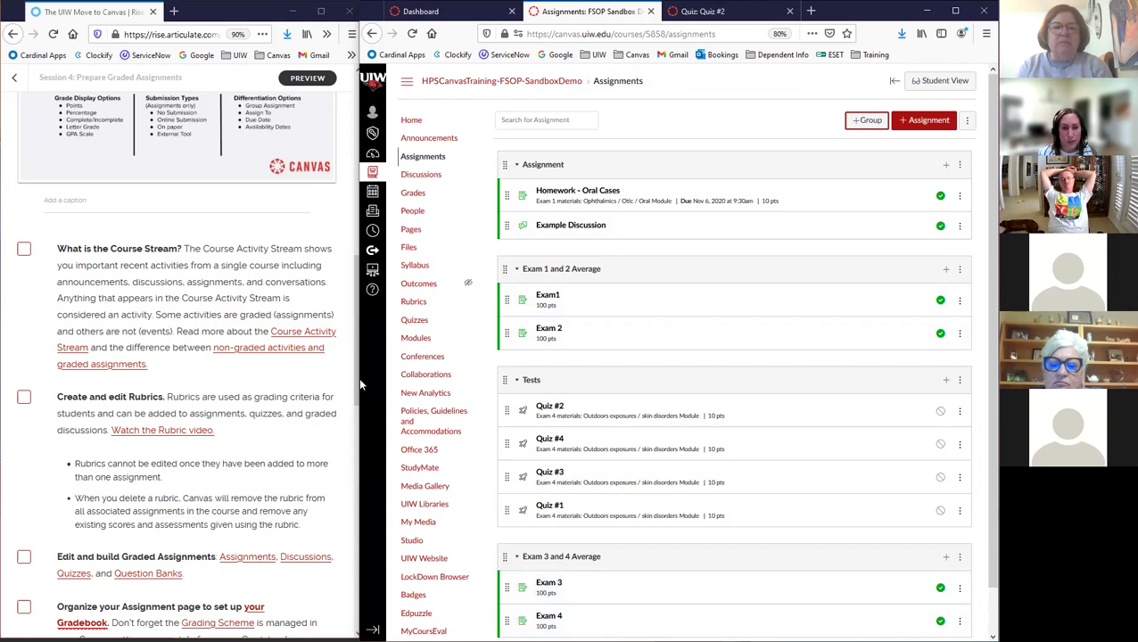
# - Rename the Tests assignment group as "Quiz Average"
pyautogui.click(961, 382)
pyautogui.click(914, 400)
pyautogui.moveTo(661, 278); pyautogui.dragTo(613, 284)
pyautogui.write('Quiz')
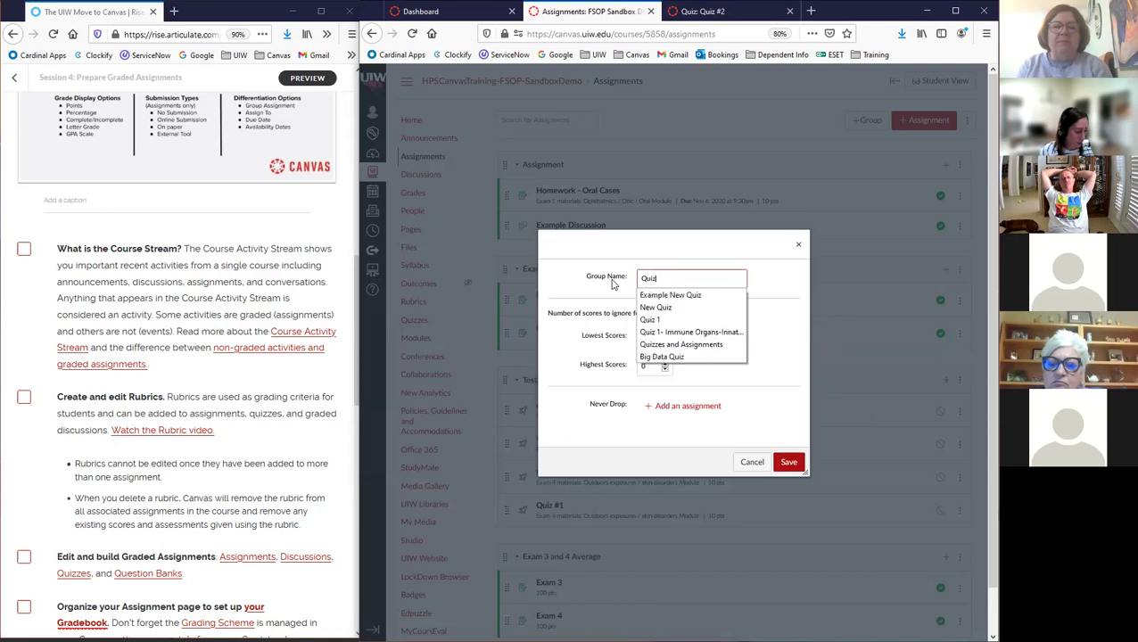
pyautogui.write(' Average')
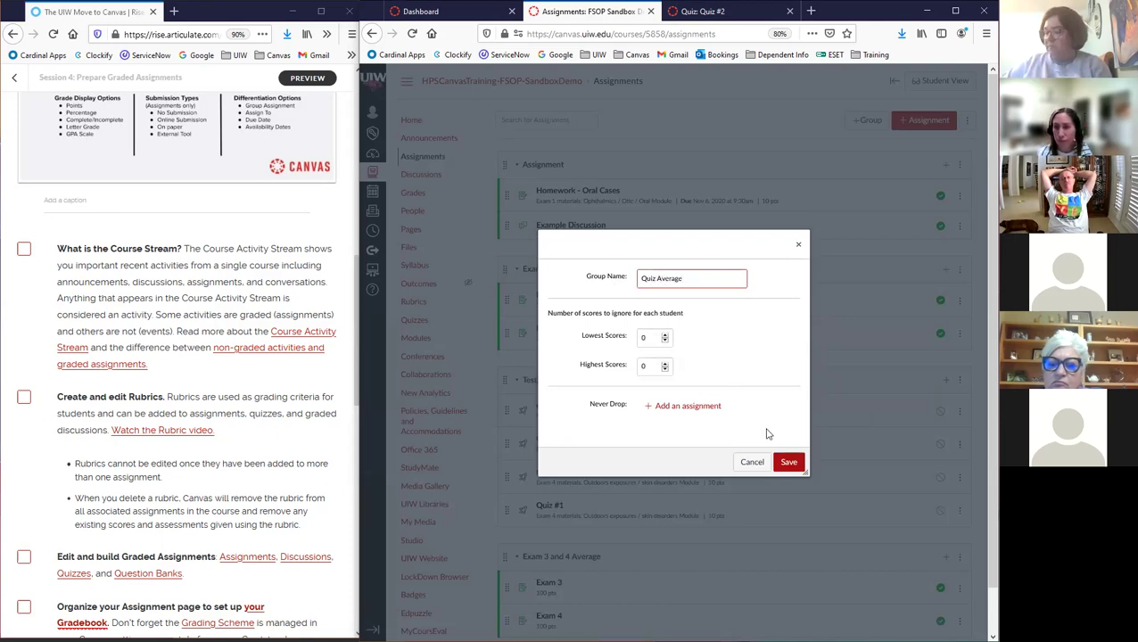
pyautogui.click(789, 465)
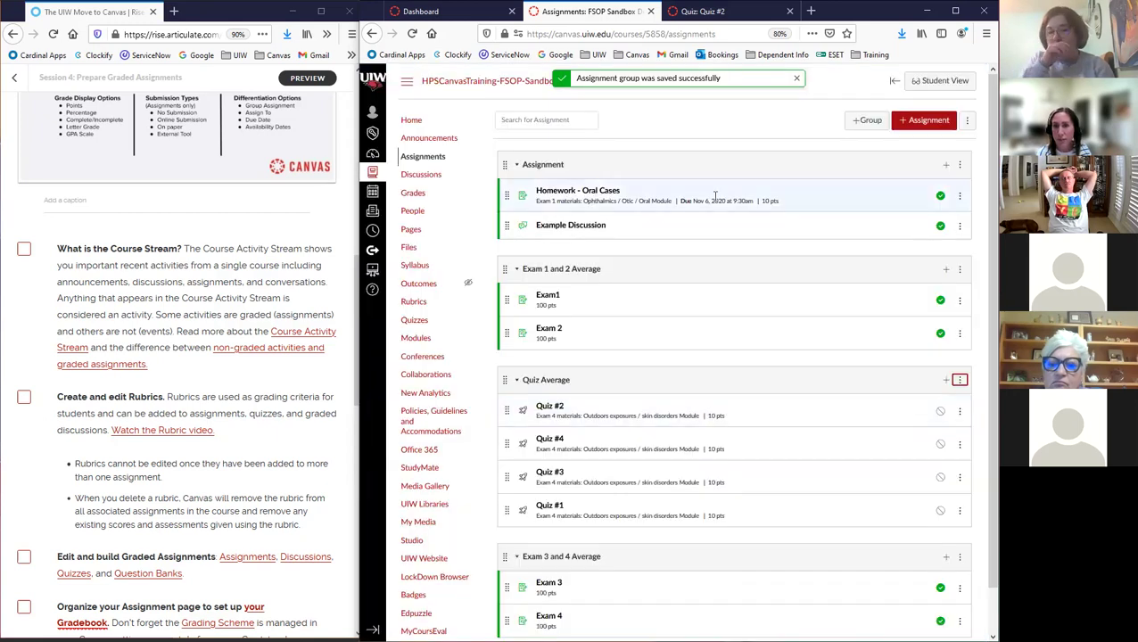
# - Rename the Assignment group as "Participation" and move the Quiz Average group above Exam 1 and 2 Average
pyautogui.click(961, 167)
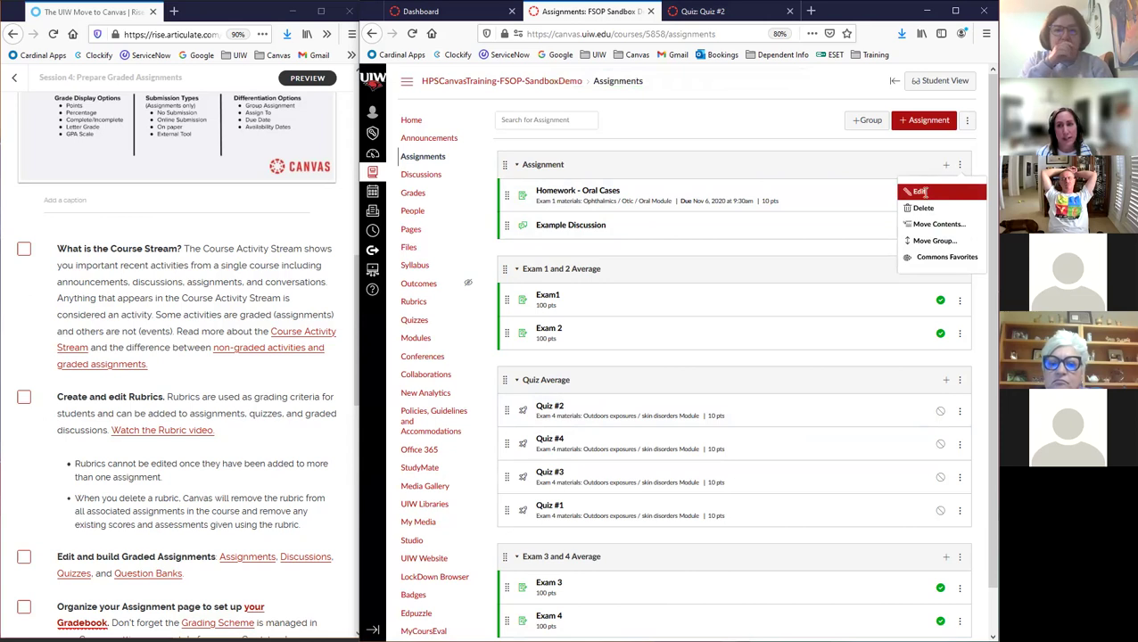
pyautogui.click(922, 192)
pyautogui.doubleClick(700, 278)
pyautogui.moveTo(694, 279); pyautogui.dragTo(613, 282)
pyautogui.write('Participation')
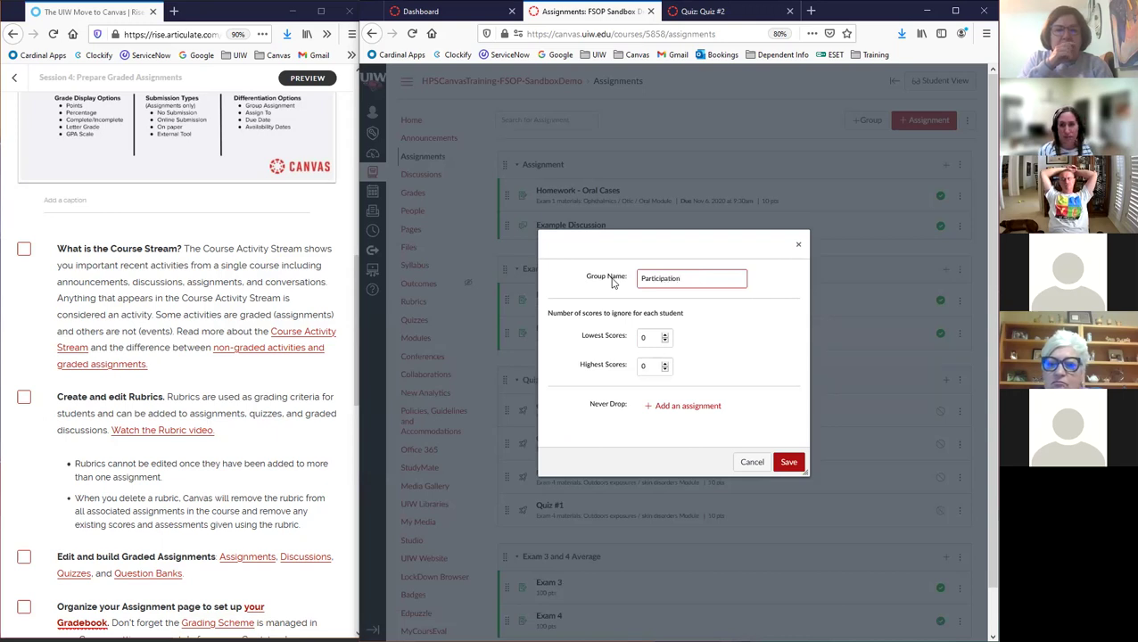
pyautogui.click(789, 462)
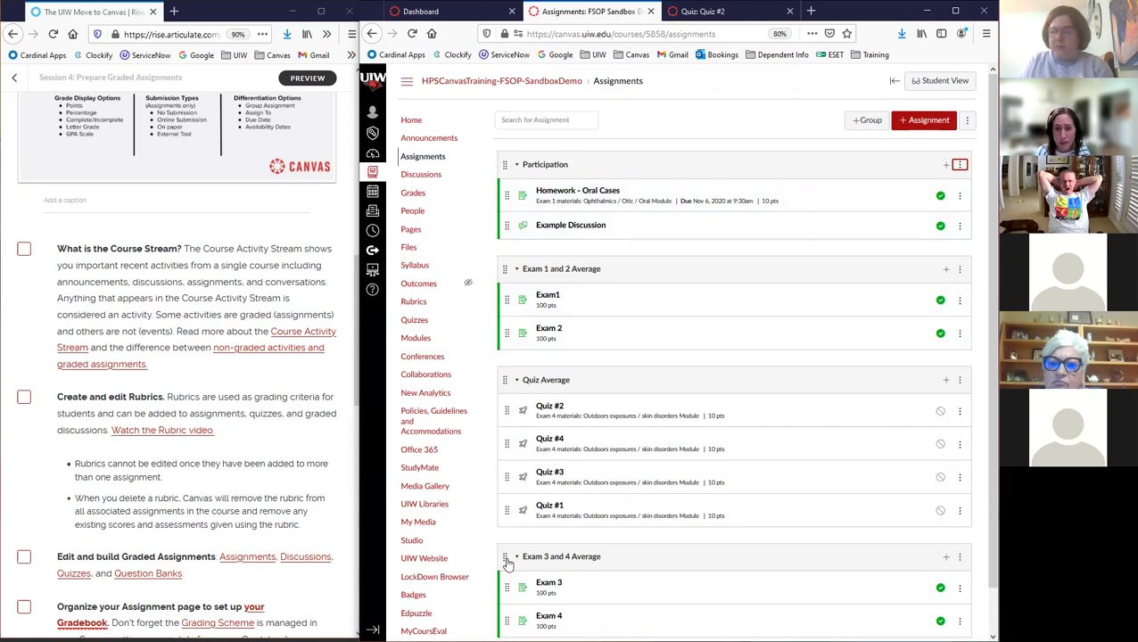
pyautogui.moveTo(504, 380); pyautogui.dragTo(511, 266)
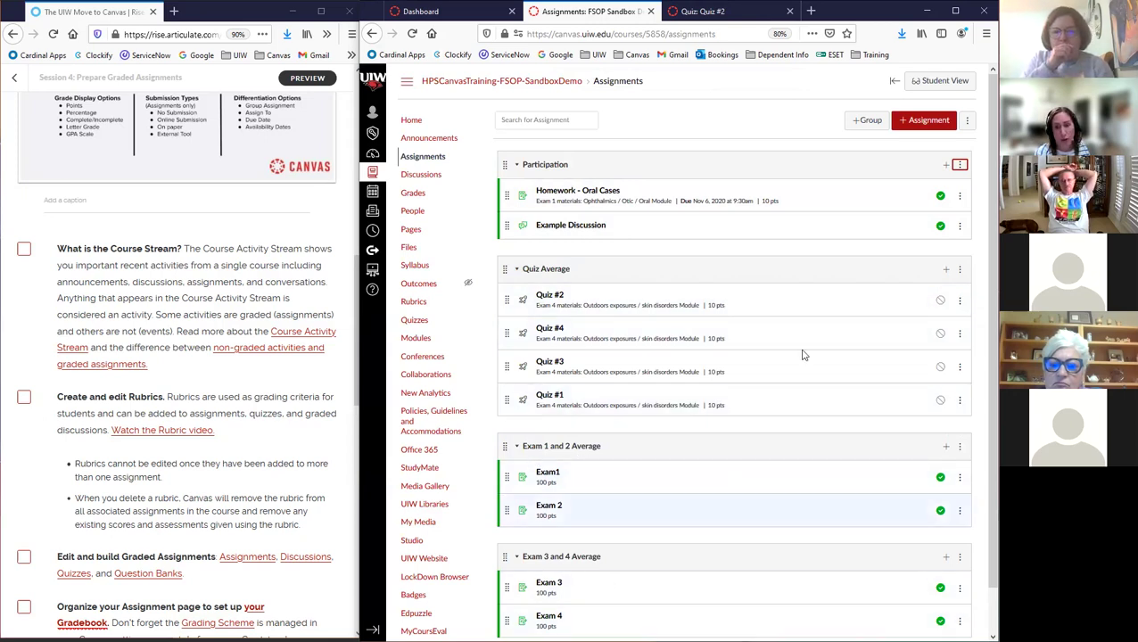
# - Turn on final grade weighting by assignment group, with Quiz Average 10%, Exam 1 and 2 Average 25% and Exam 3 and 4 Average 20%
pyautogui.click(968, 125)
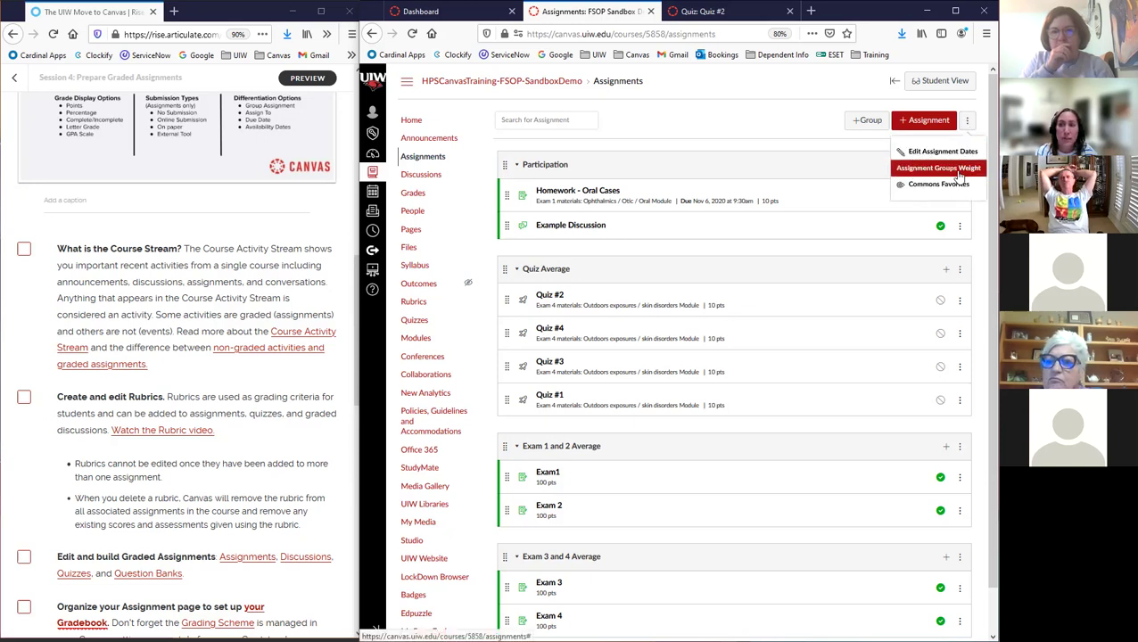
pyautogui.click(920, 169)
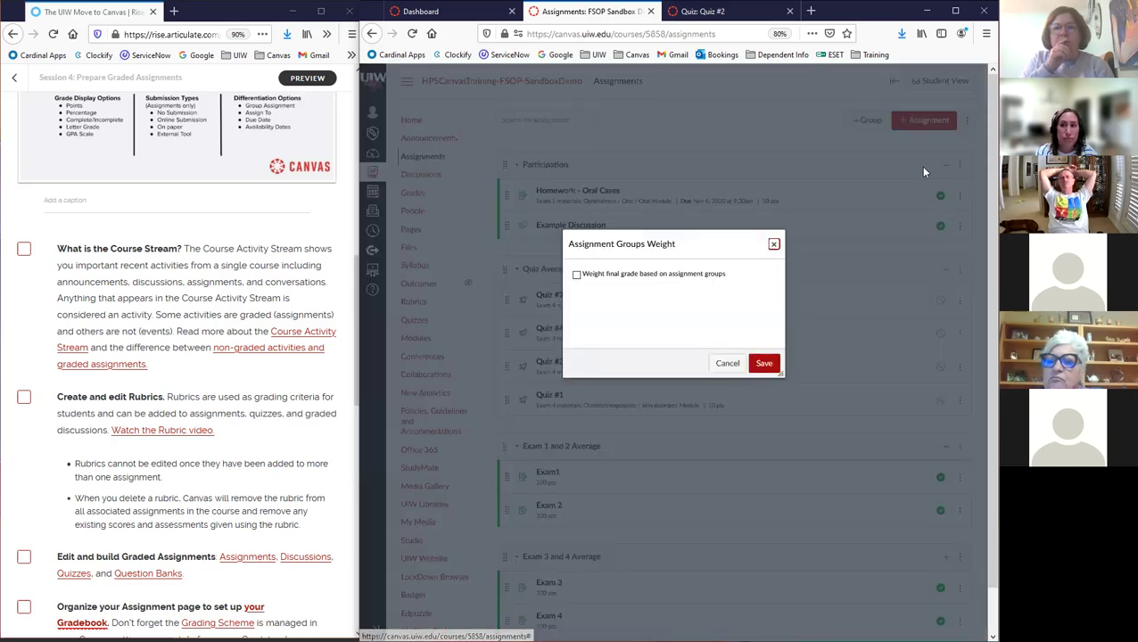
pyautogui.click(577, 275)
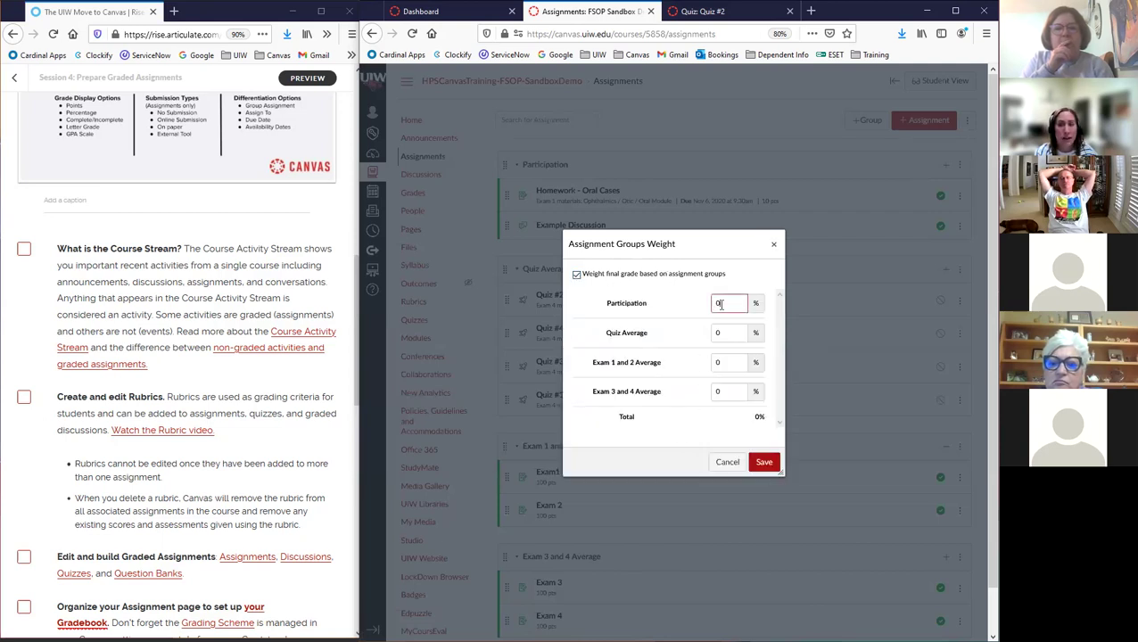
pyautogui.press('Tab')
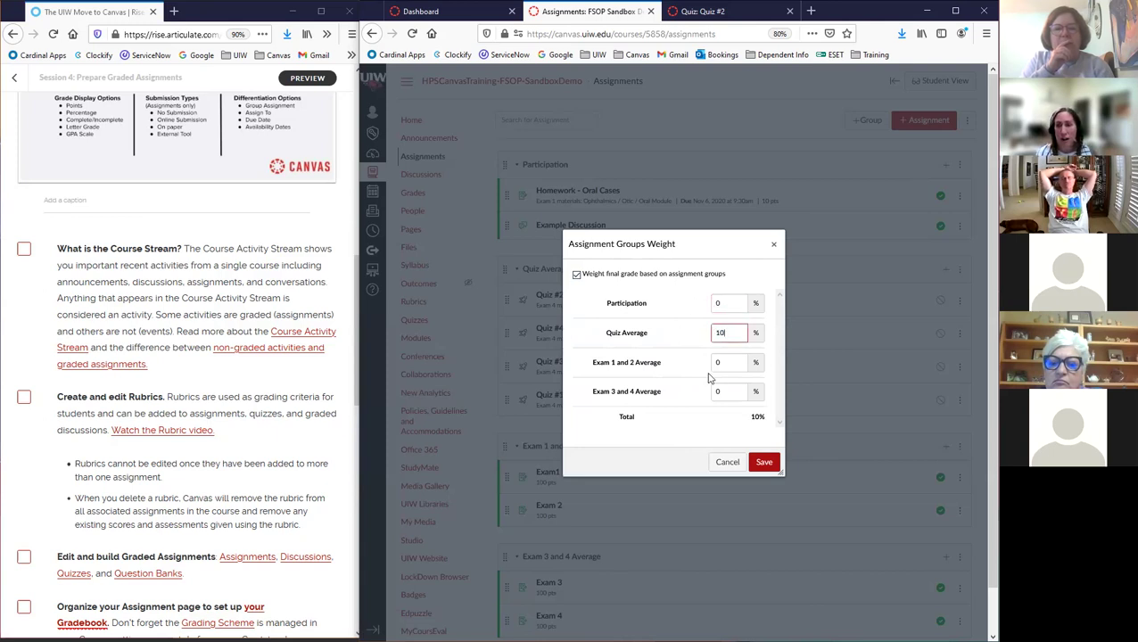
pyautogui.press('Tab')
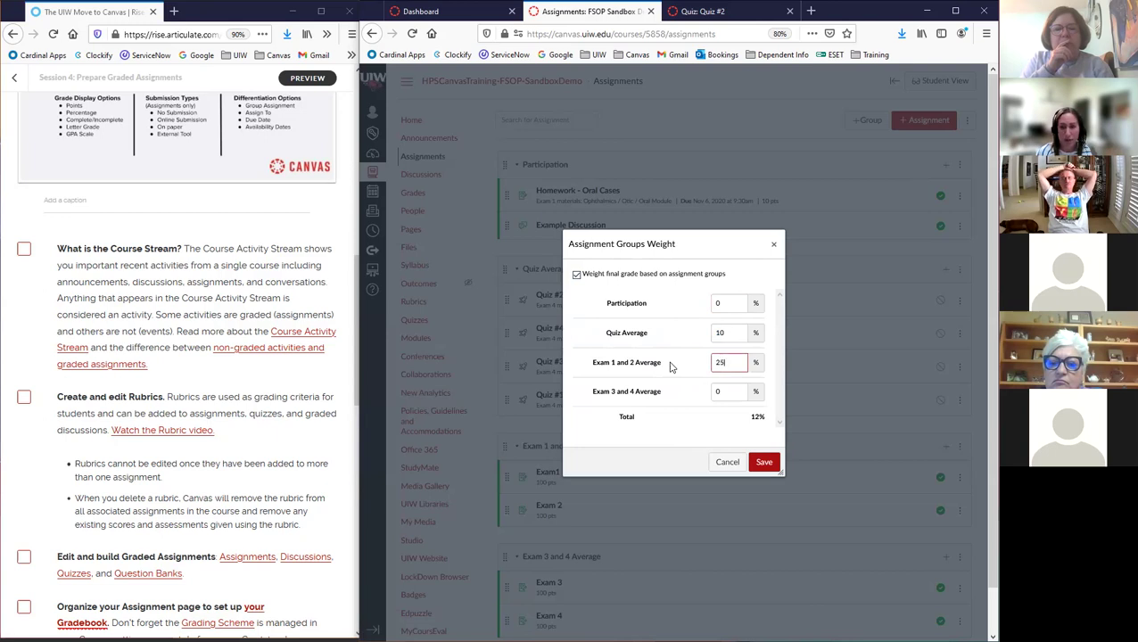
pyautogui.press('Tab')
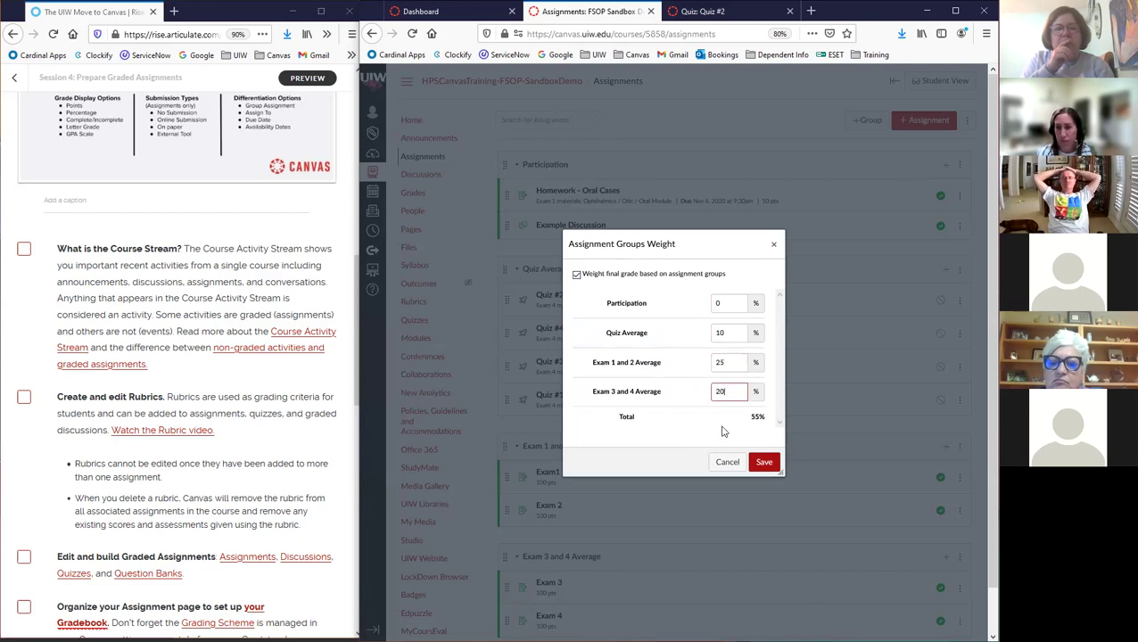
# - Set the weights of Exam 1 and 2 Average to 50% and Exam 3 and 4 Average to 40%, and save the group weights
pyautogui.click(733, 362)
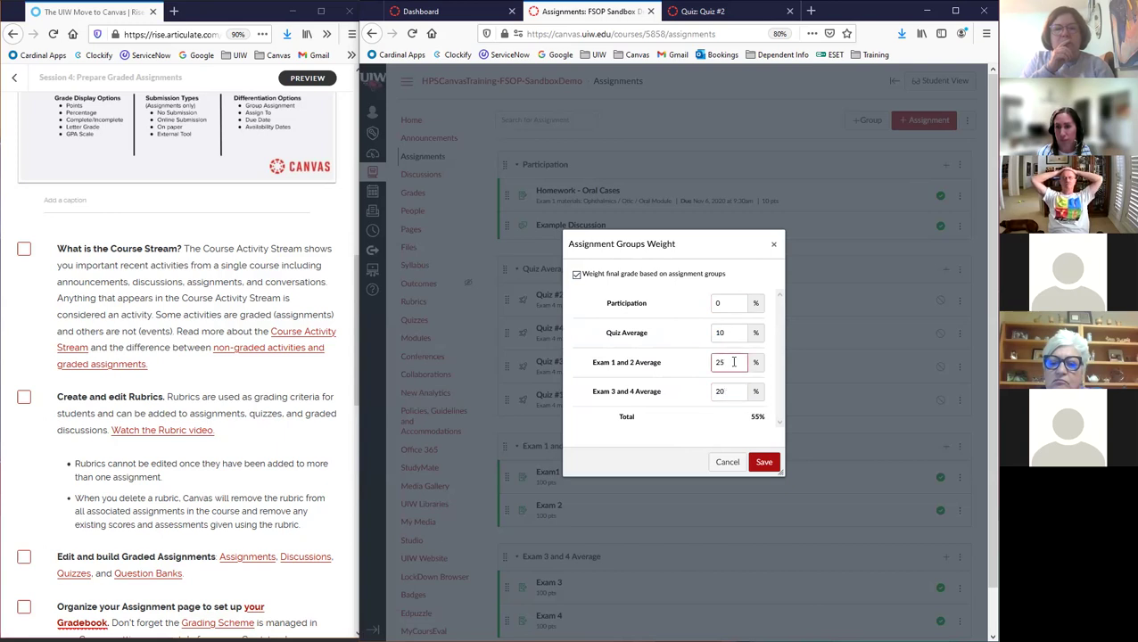
pyautogui.click(730, 332)
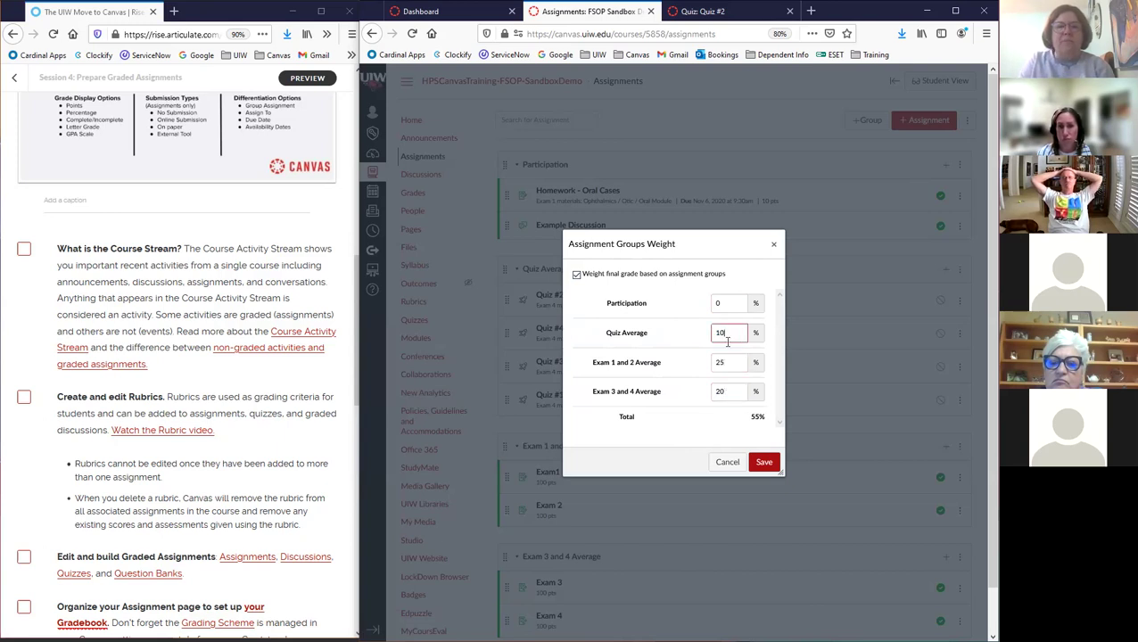
pyautogui.press('BackSpace')
pyautogui.press('BackSpace')
pyautogui.write('40')
pyautogui.moveTo(729, 362); pyautogui.dragTo(672, 368)
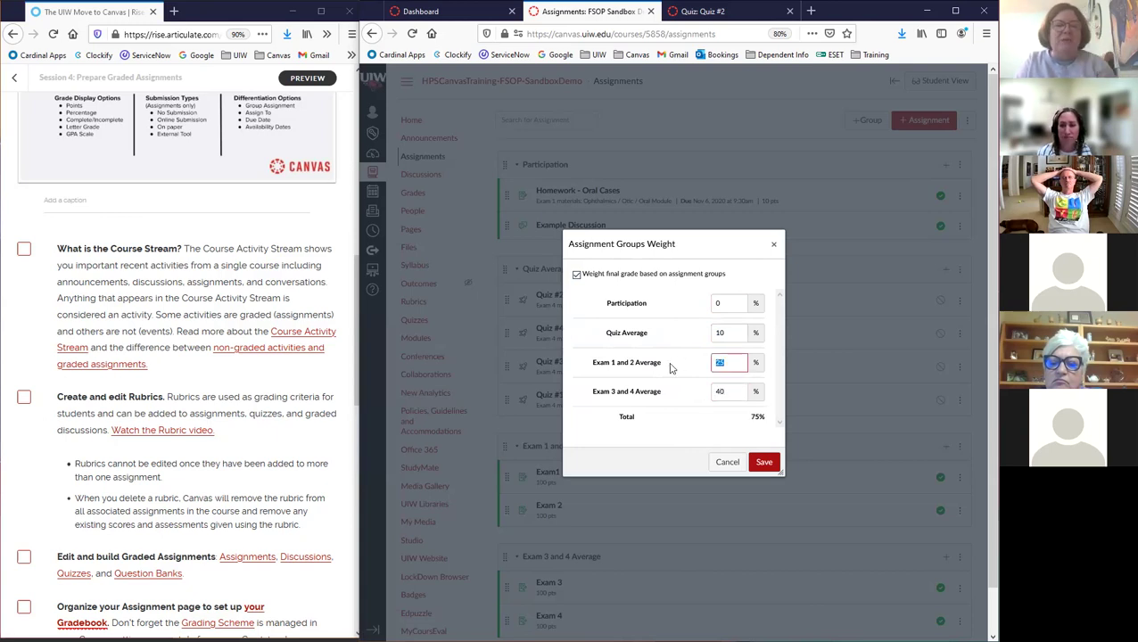
pyautogui.click(734, 335)
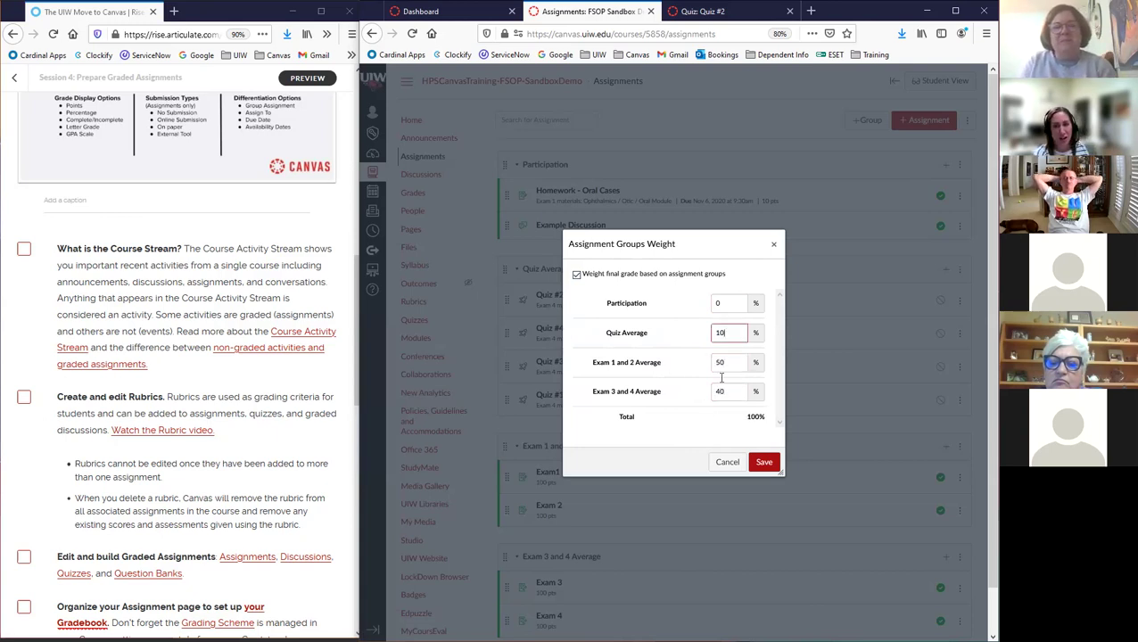
pyautogui.click(764, 466)
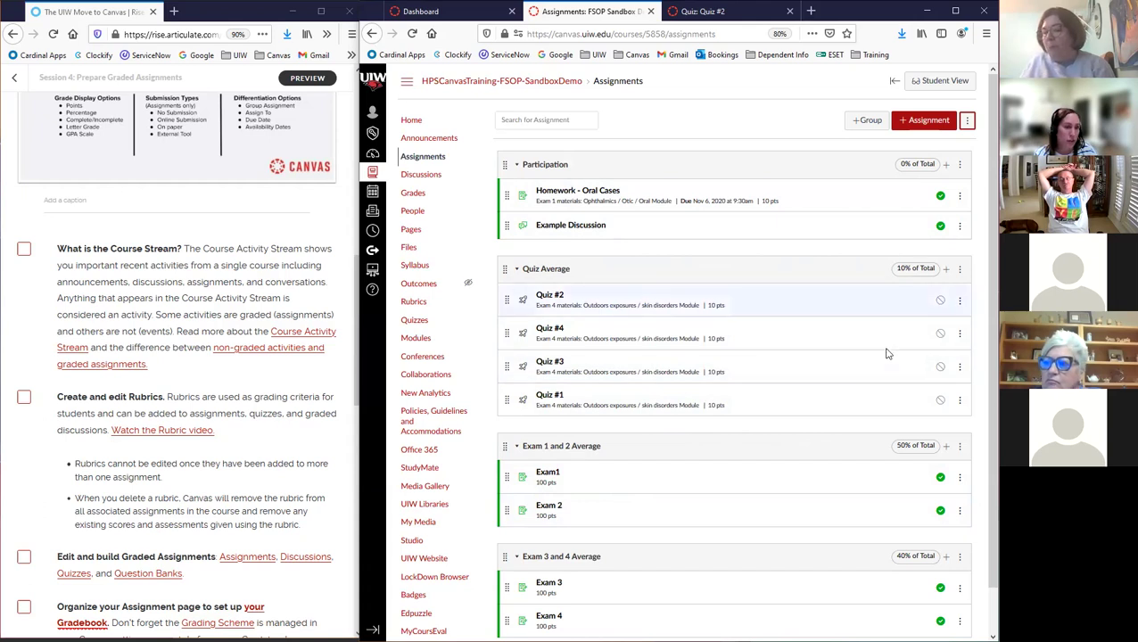
# - Open the course's gradebook in a widened browser window and look over the alternative gradebook views
pyautogui.scroll(-2, 625, 450)
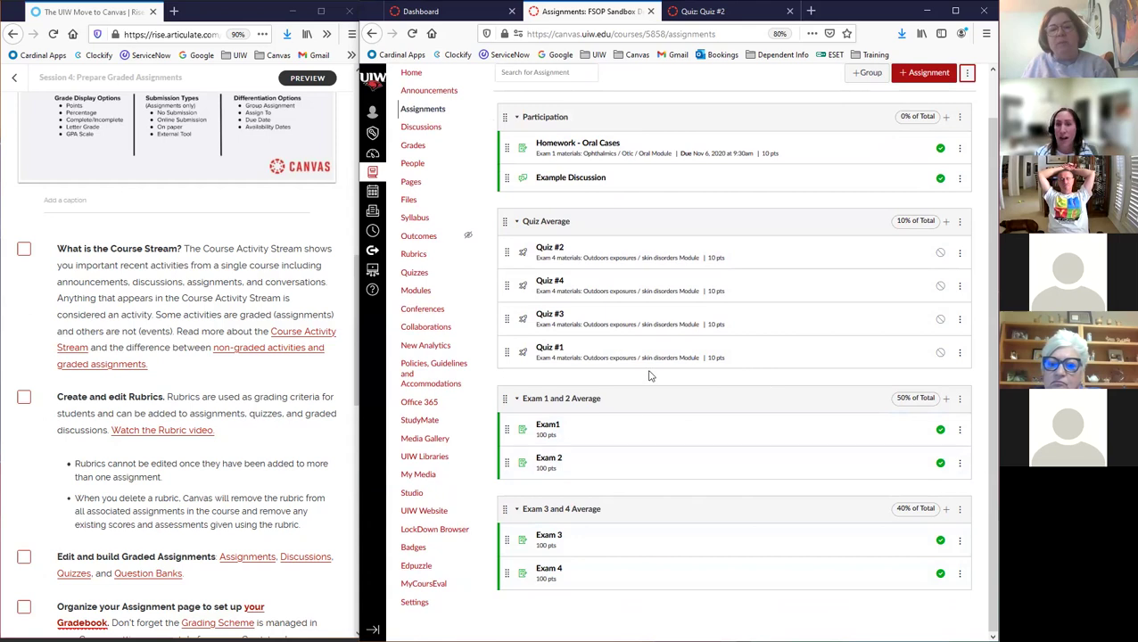
pyautogui.click(412, 145)
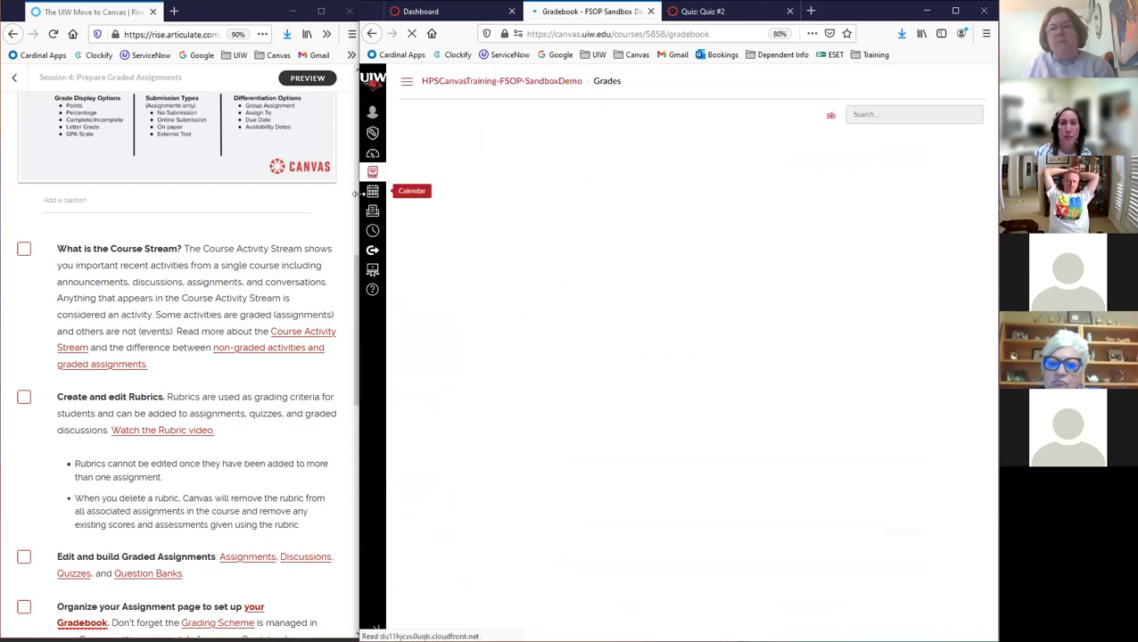
pyautogui.moveTo(357, 194); pyautogui.dragTo(216, 194)
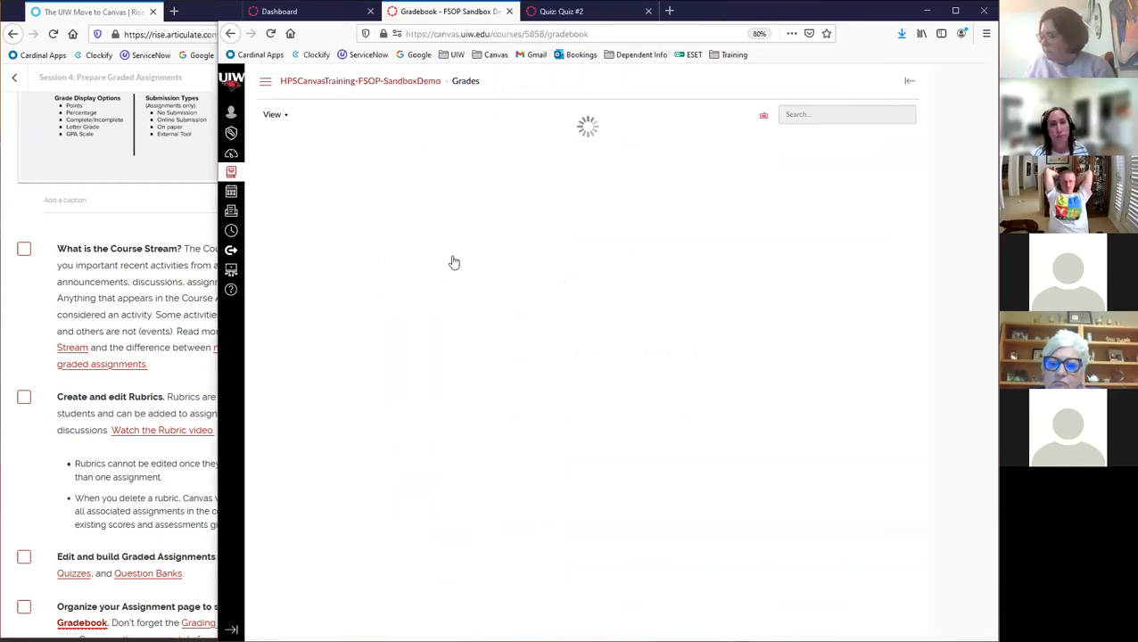
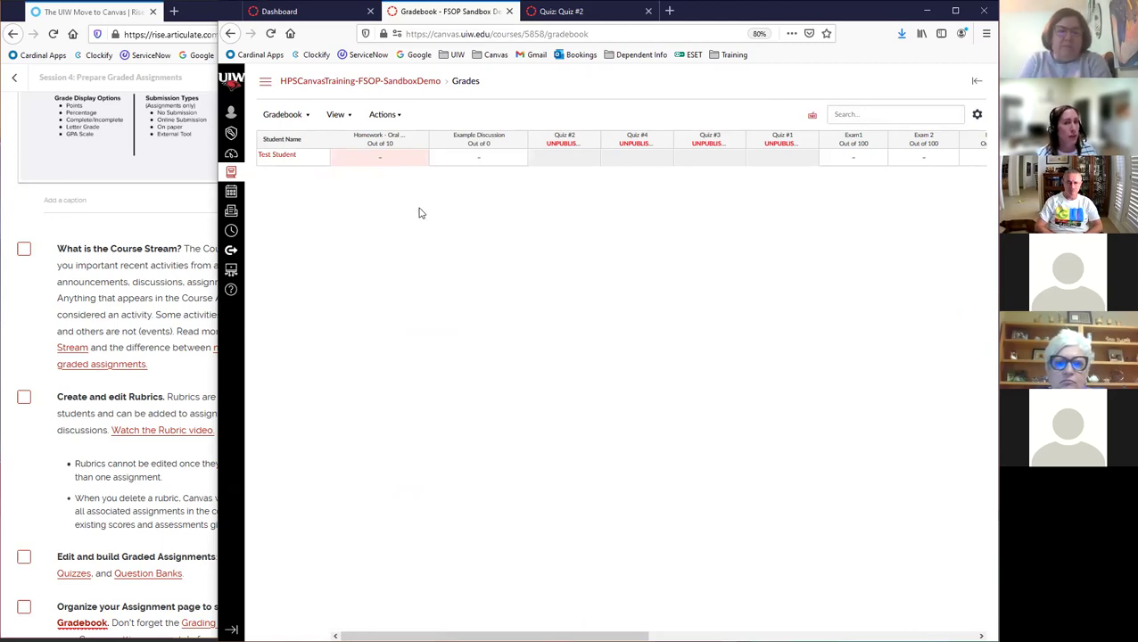
pyautogui.click(303, 121)
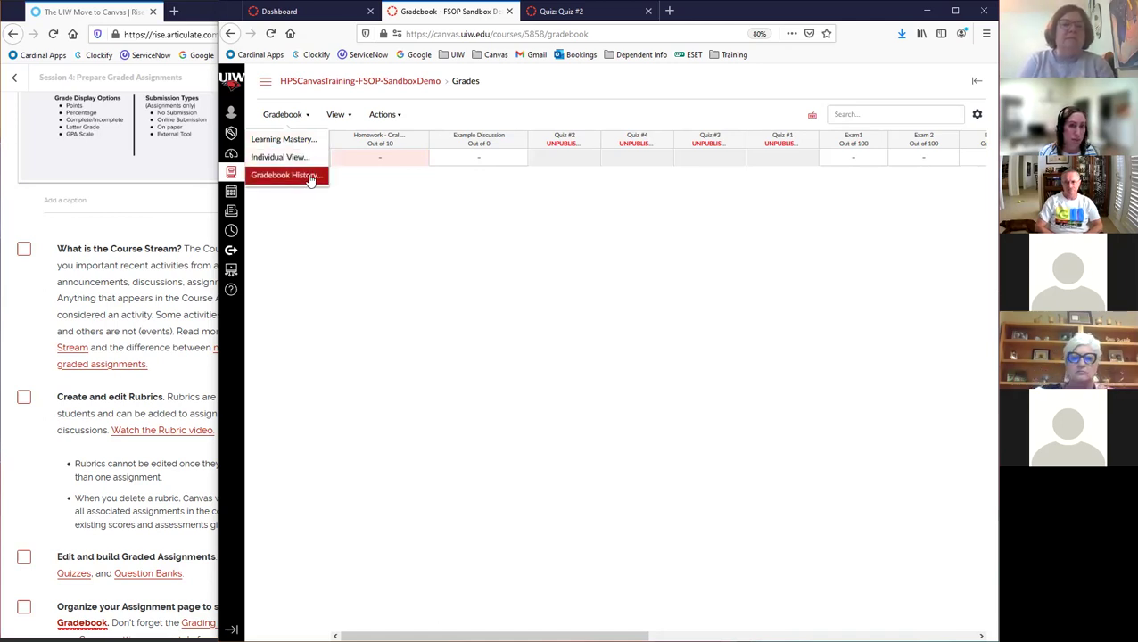
pyautogui.click(307, 118)
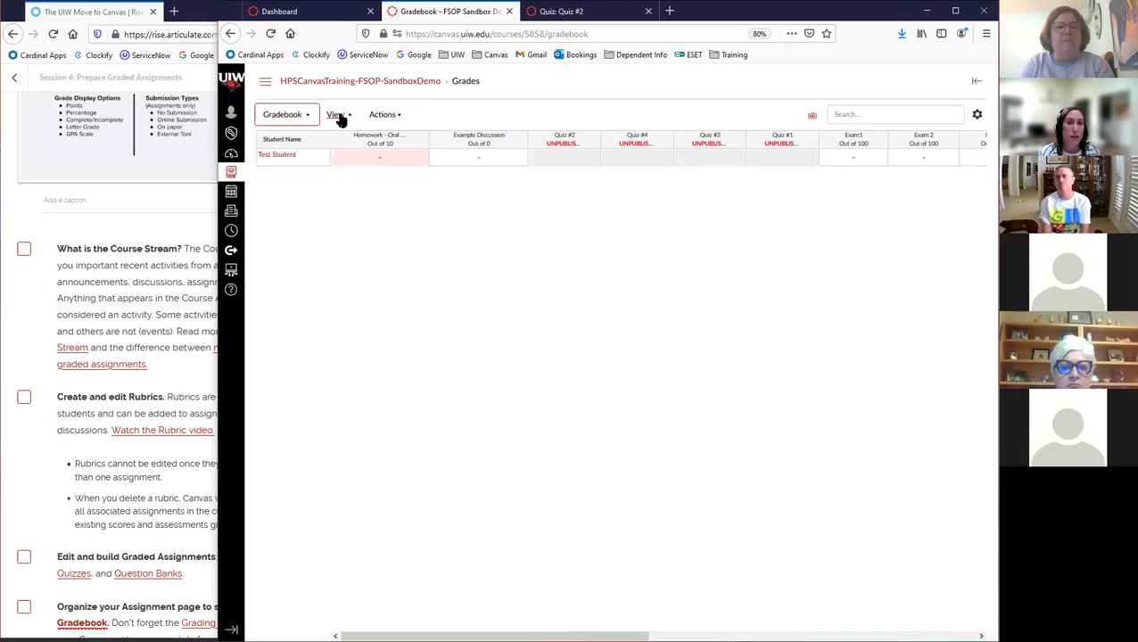
# - Review the gradebook's arrange and filter options, then show the Notes column and hide unpublished assignments
pyautogui.click(337, 116)
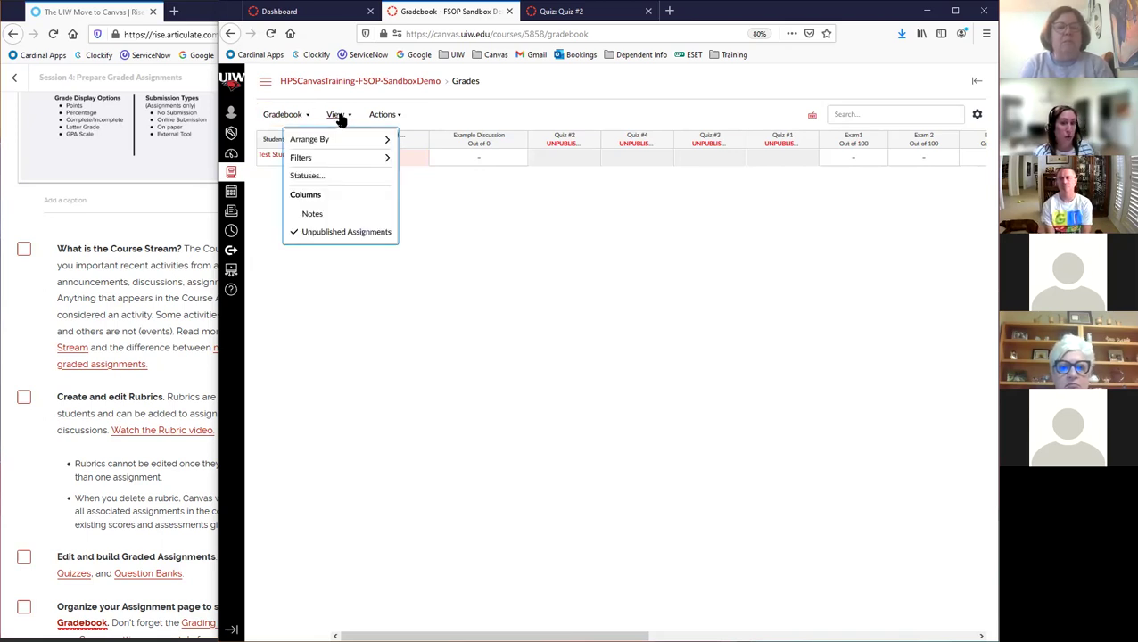
pyautogui.moveTo(346, 140)
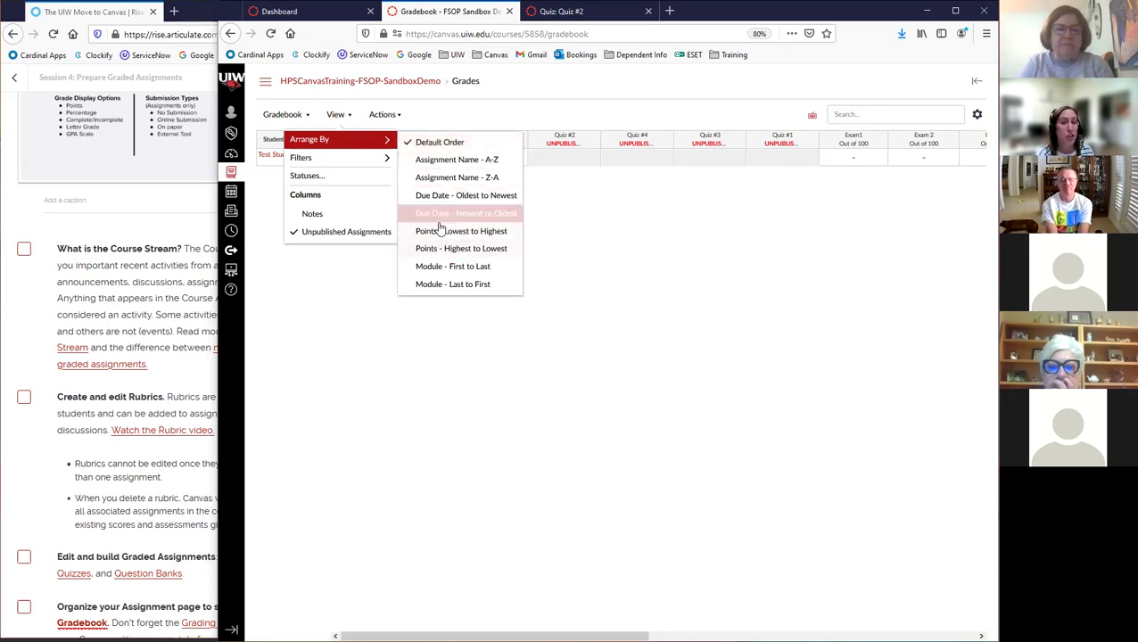
pyautogui.moveTo(332, 165)
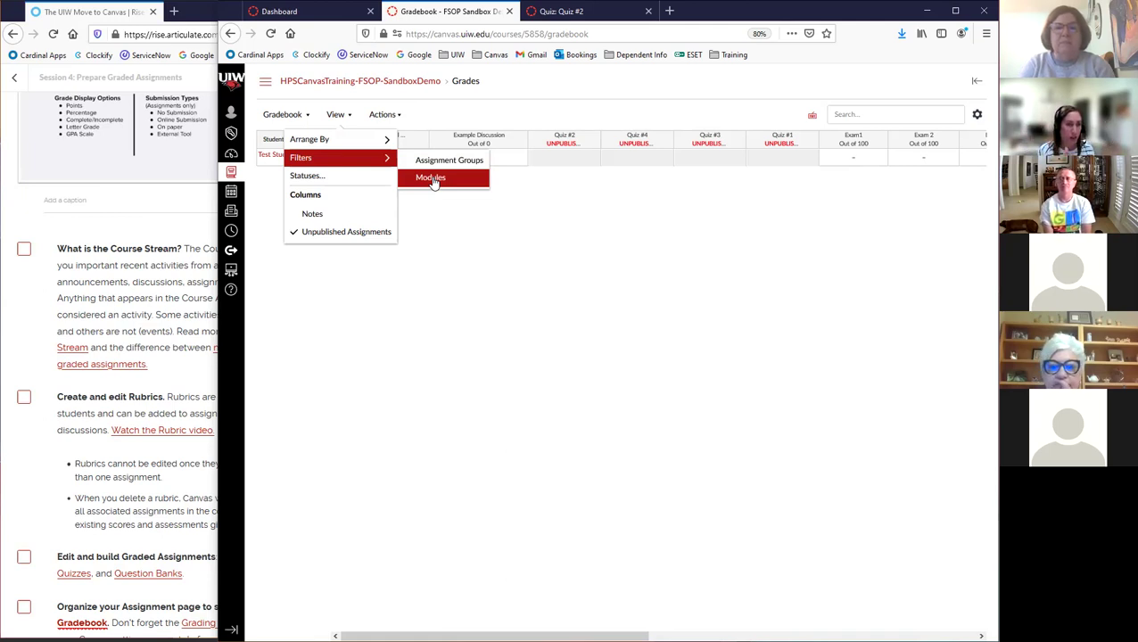
pyautogui.click(311, 217)
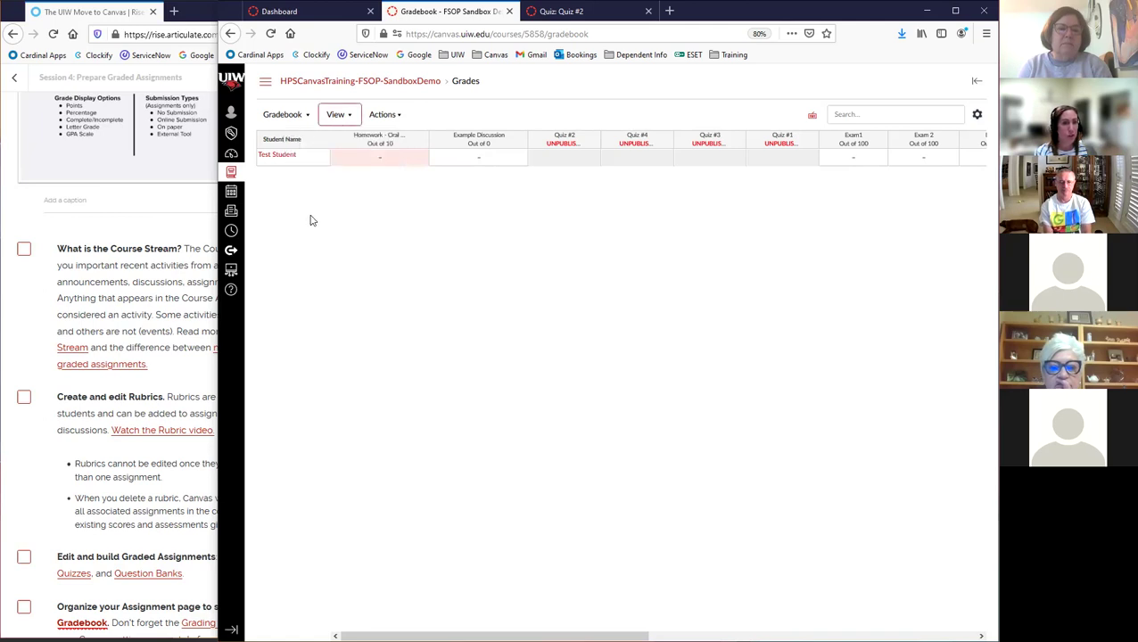
pyautogui.click(346, 118)
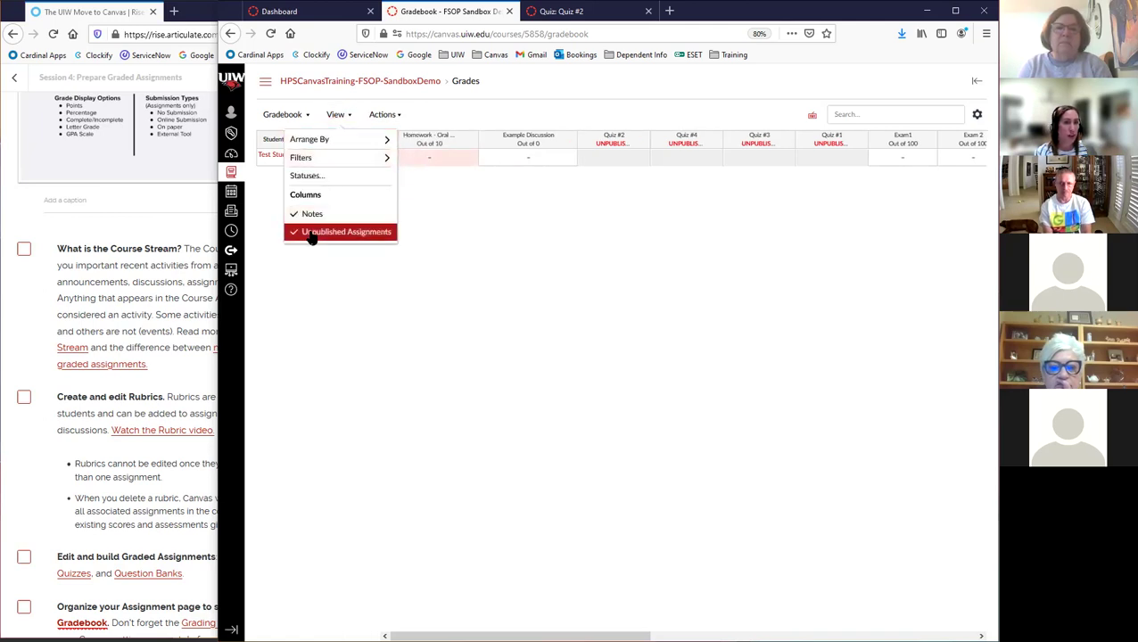
pyautogui.click(312, 234)
pyautogui.click(337, 125)
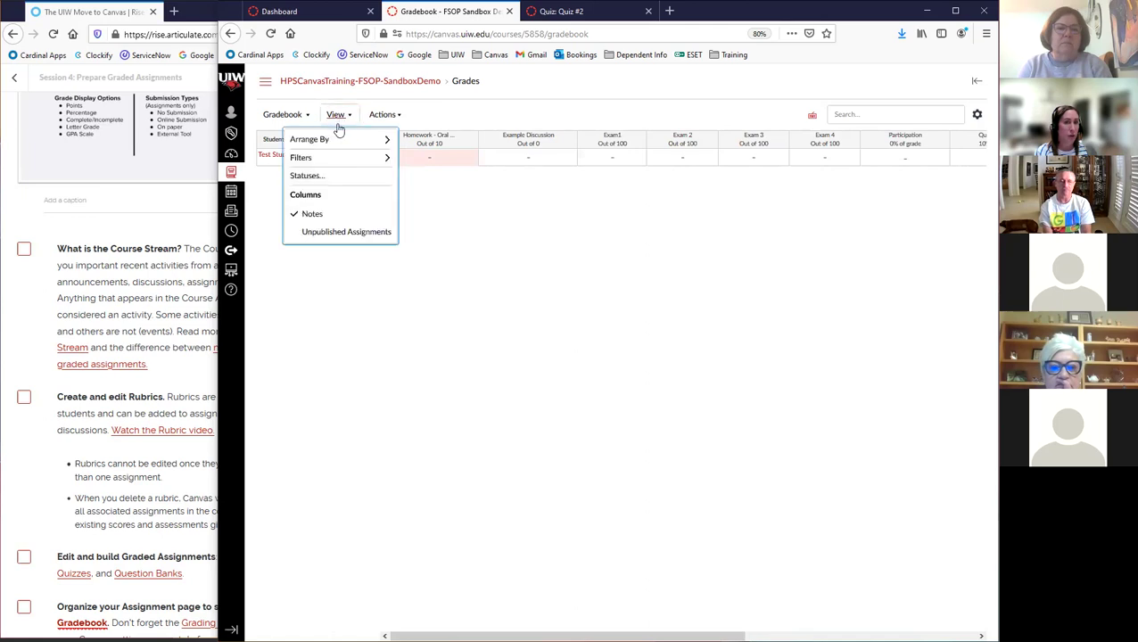
pyautogui.click(314, 219)
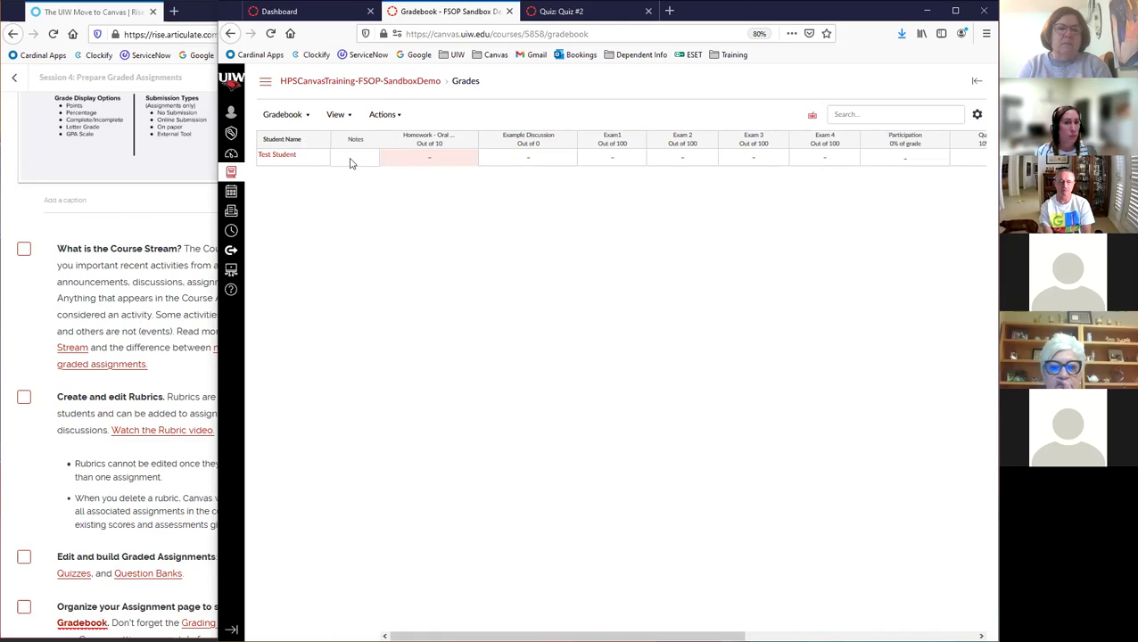
# - Save the note "Has 5 absn" for Test Student in the gradebook's Notes column
pyautogui.click(349, 161)
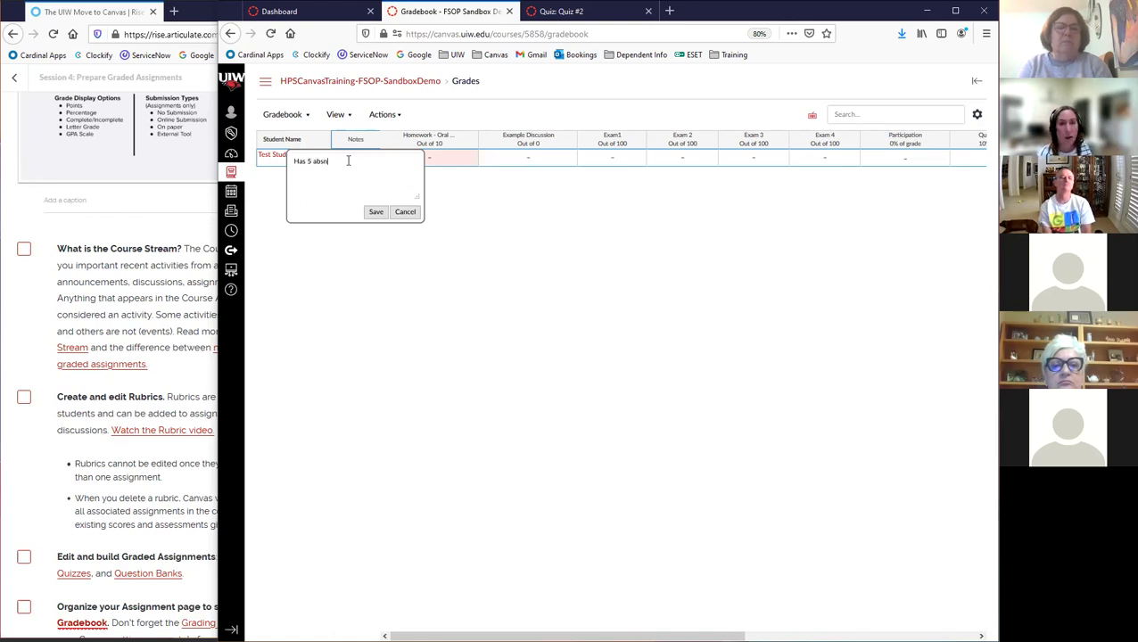
pyautogui.click(376, 212)
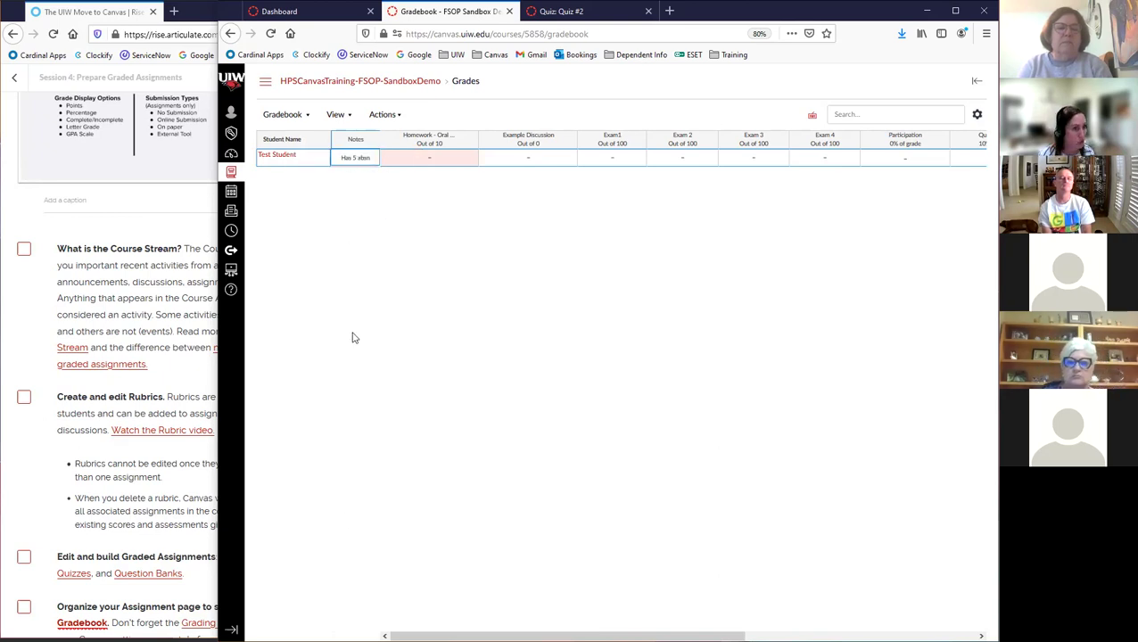
# - Toggle the gradebook's Unpublished Assignments columns on and off to compare the views, and leave them shown
pyautogui.click(347, 120)
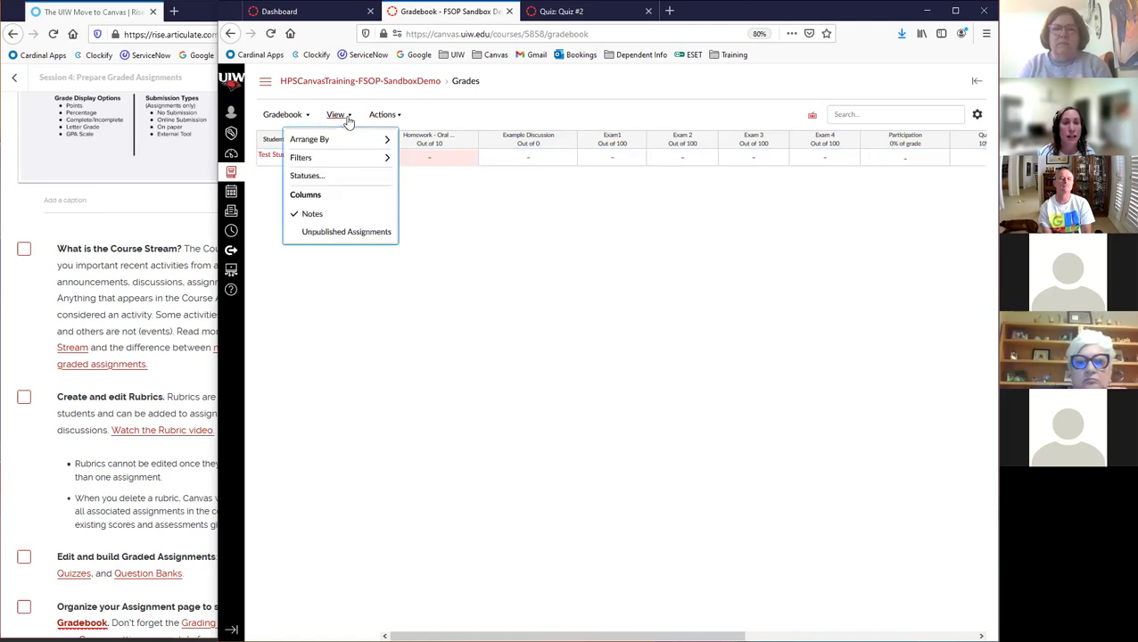
pyautogui.click(316, 235)
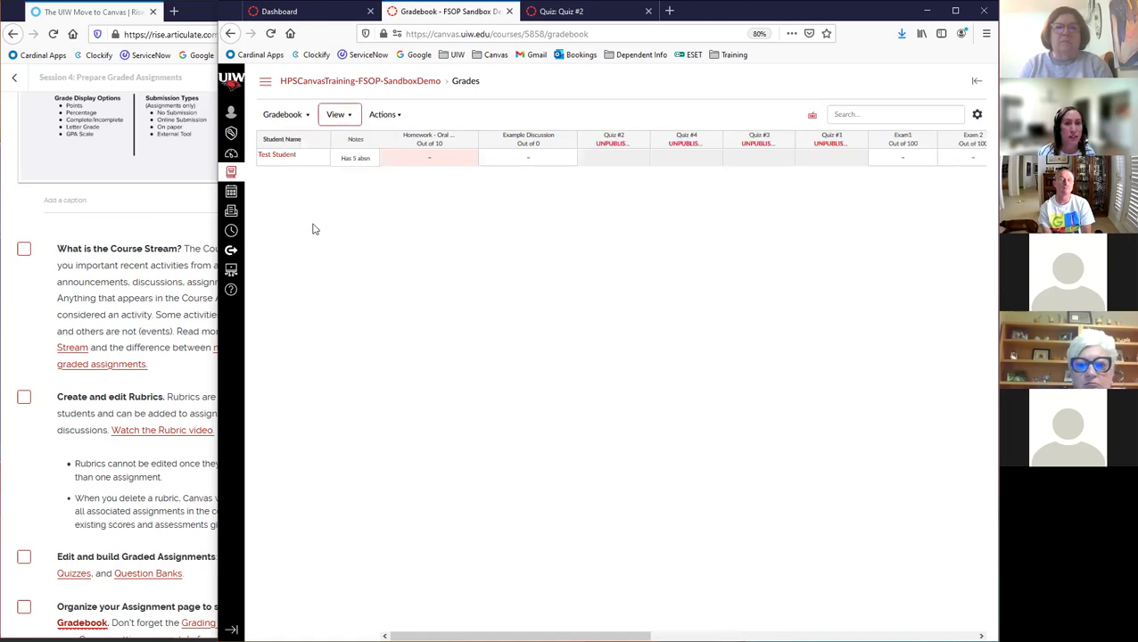
pyautogui.click(339, 116)
pyautogui.click(611, 176)
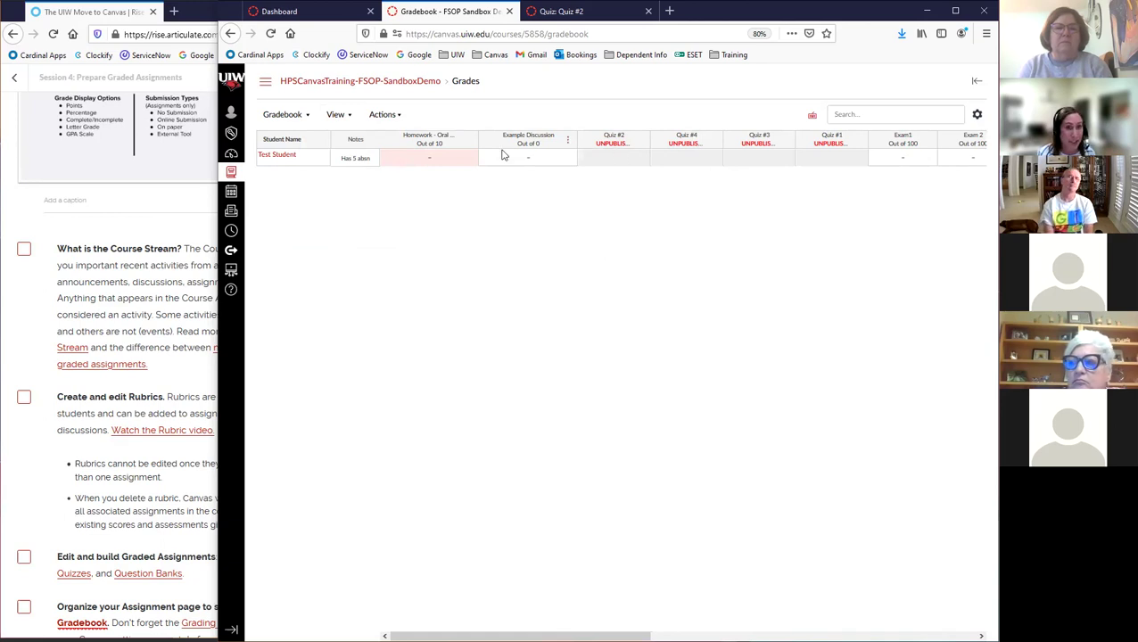
pyautogui.click(341, 116)
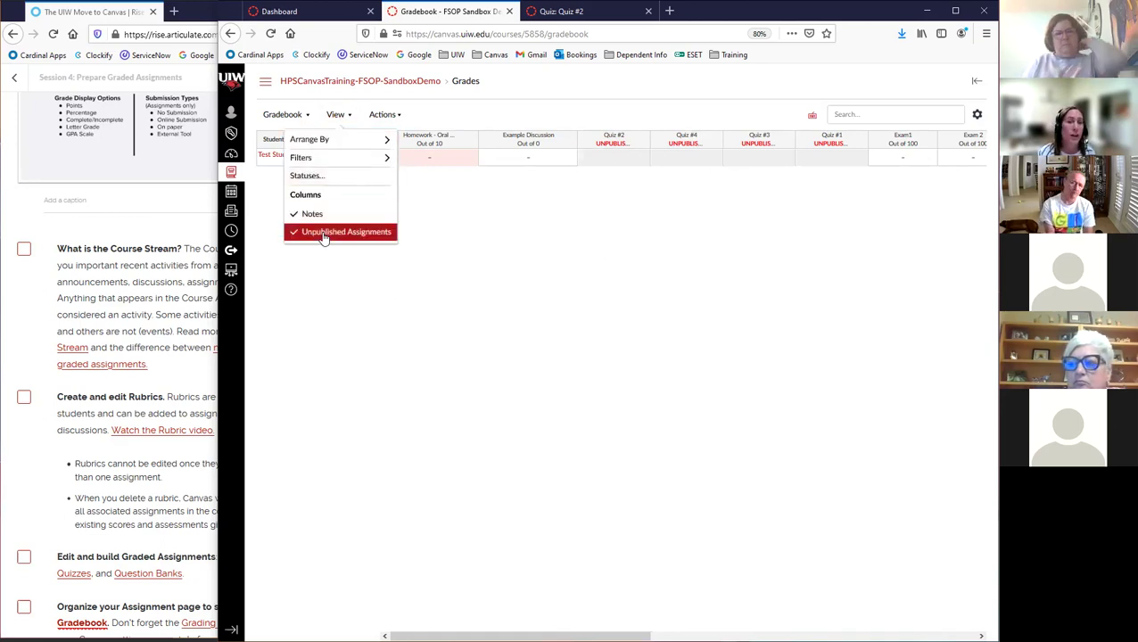
pyautogui.click(326, 233)
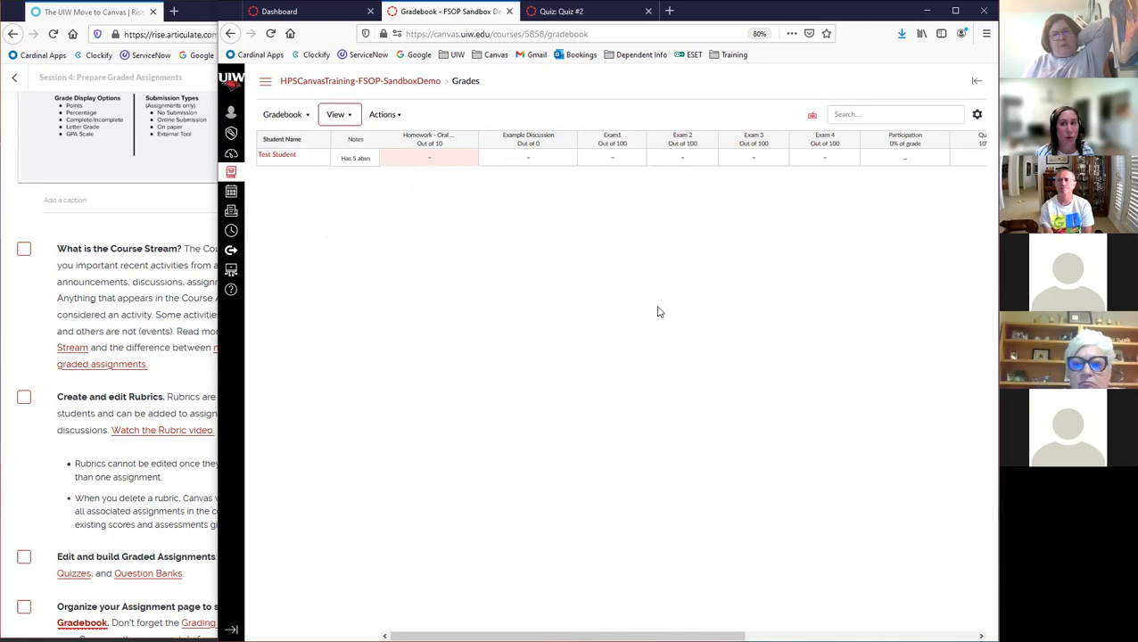
pyautogui.click(338, 114)
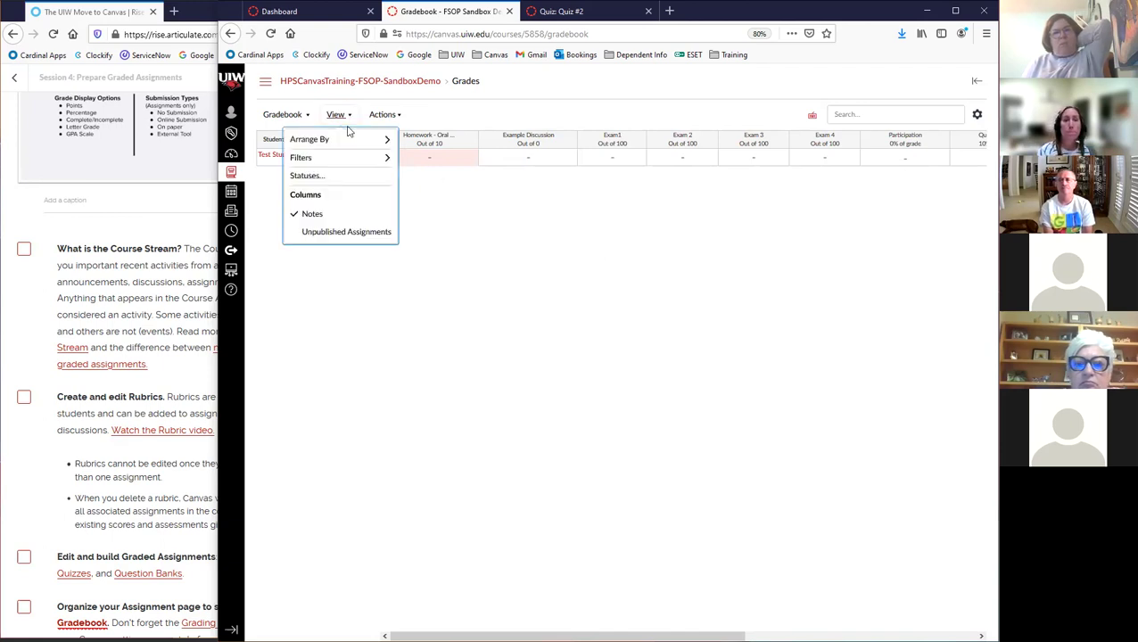
pyautogui.click(326, 231)
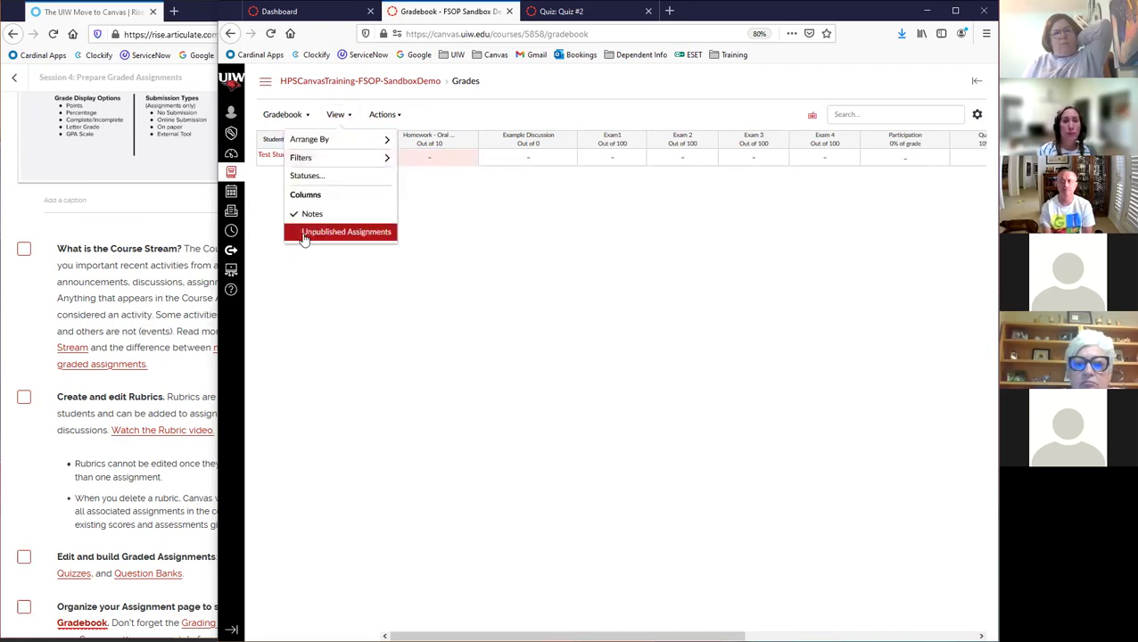
# - Look over the gradebook's import and export actions, then review its late policies and automatic and manual grade posting options without saving
pyautogui.click(395, 117)
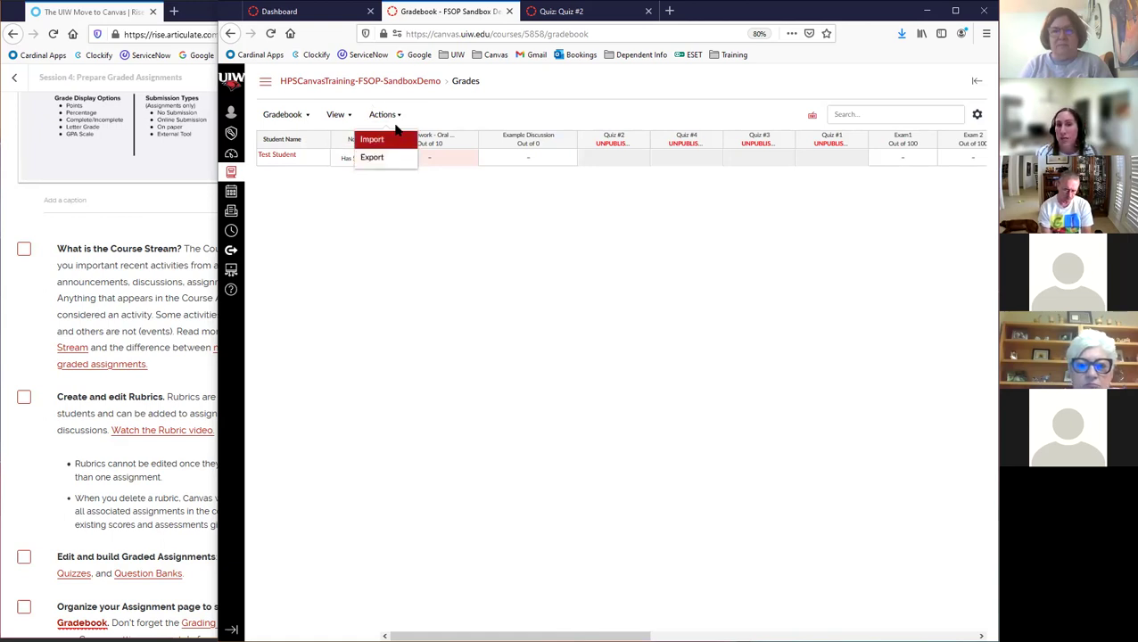
pyautogui.click(457, 114)
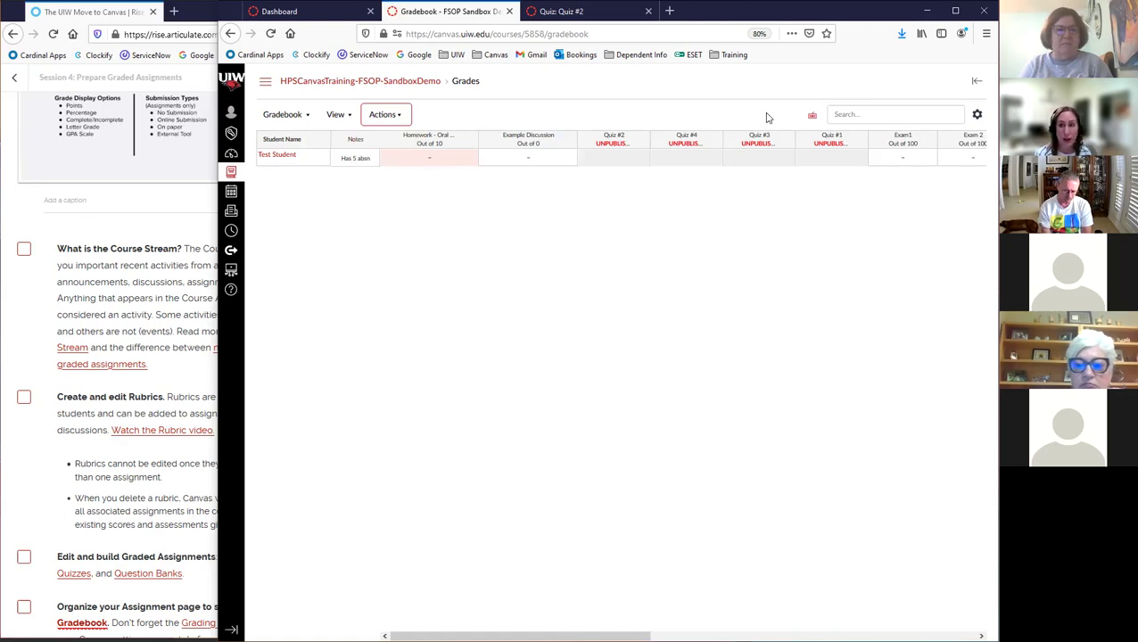
pyautogui.click(978, 119)
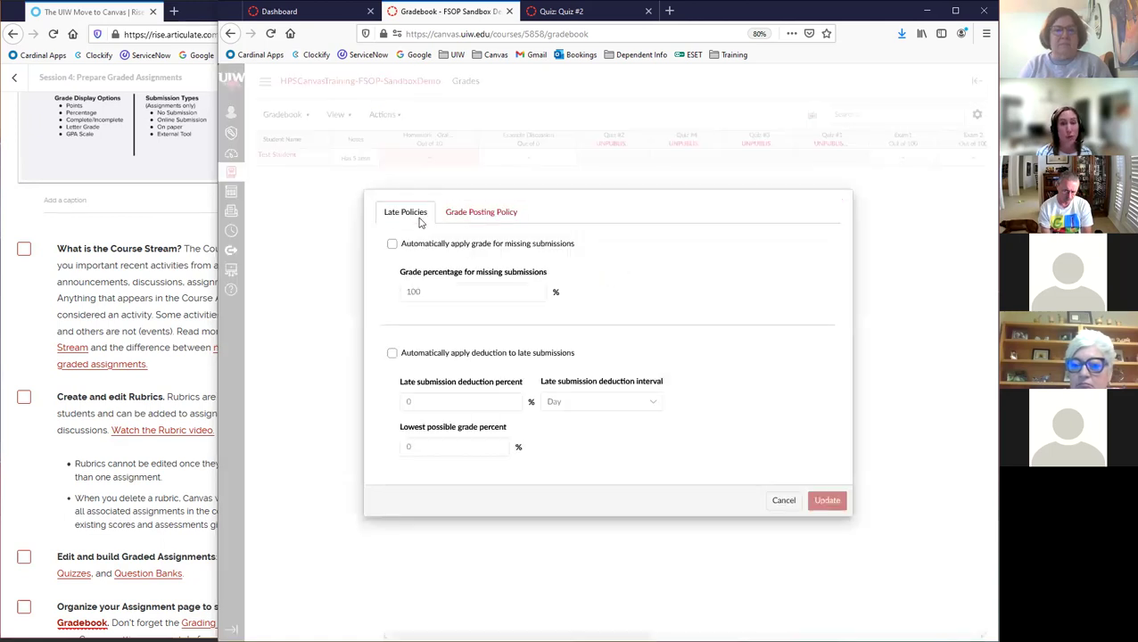
pyautogui.click(479, 211)
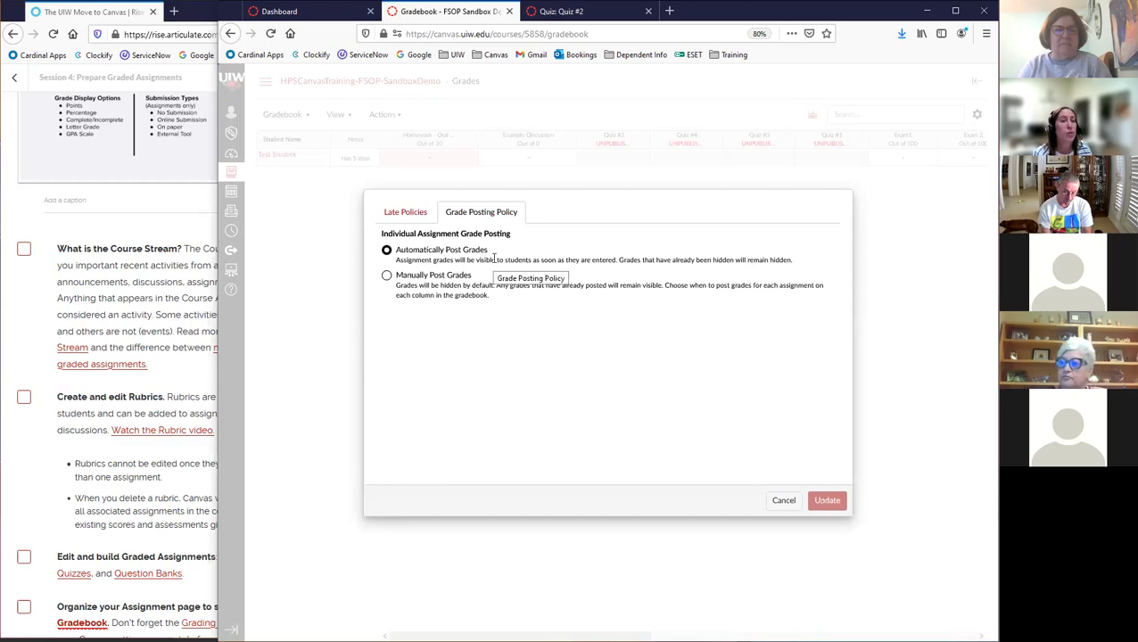
pyautogui.click(386, 275)
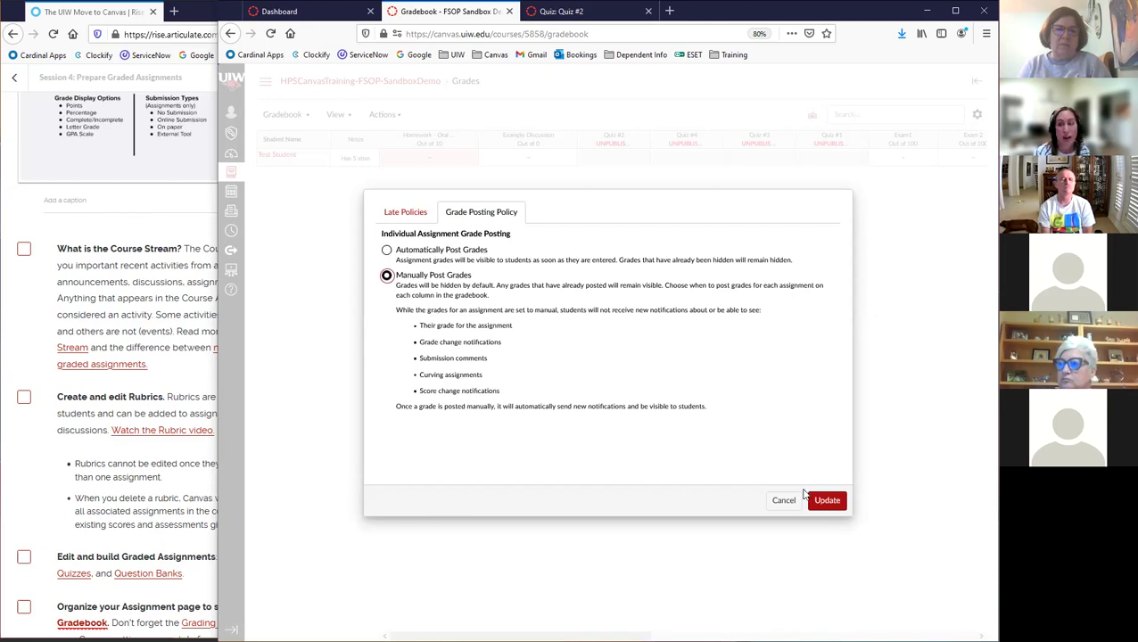
pyautogui.click(386, 253)
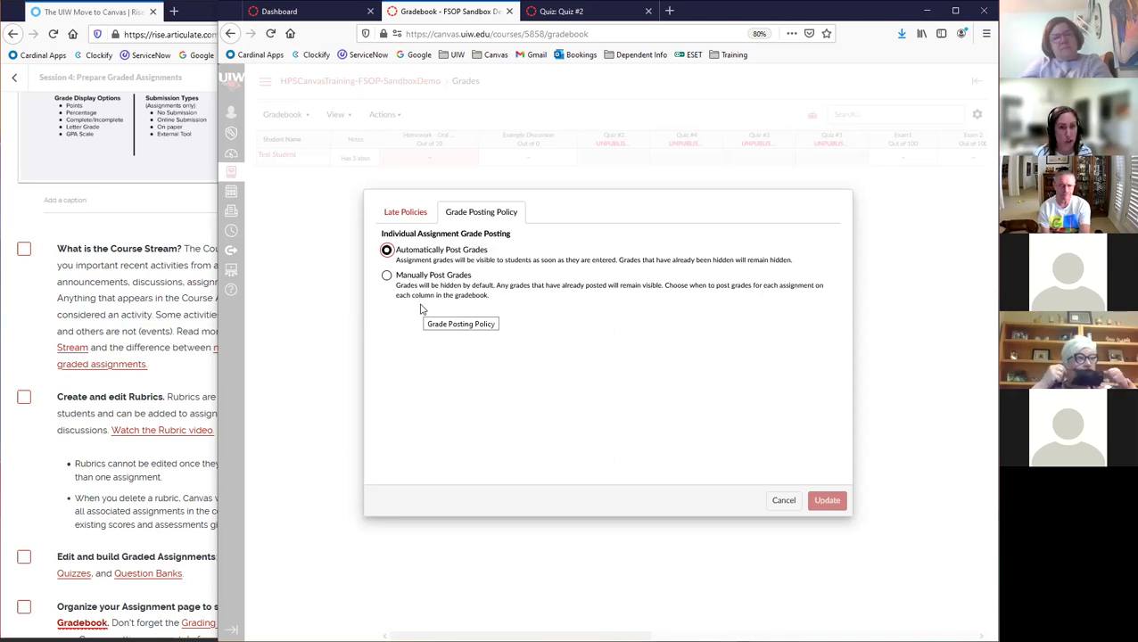
pyautogui.click(406, 214)
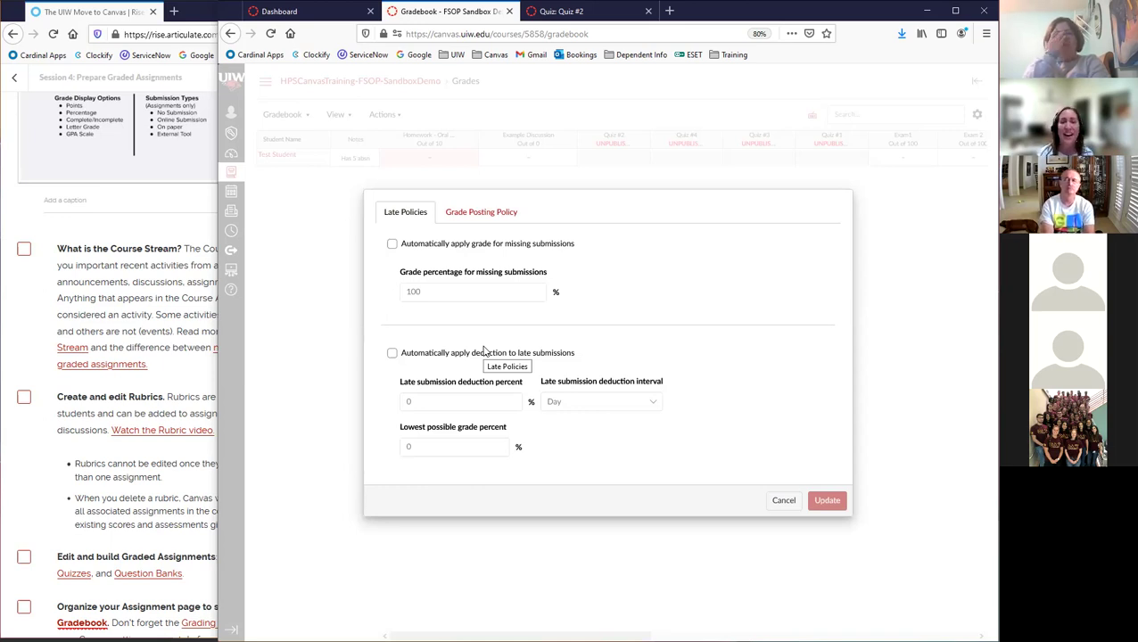
pyautogui.click(785, 501)
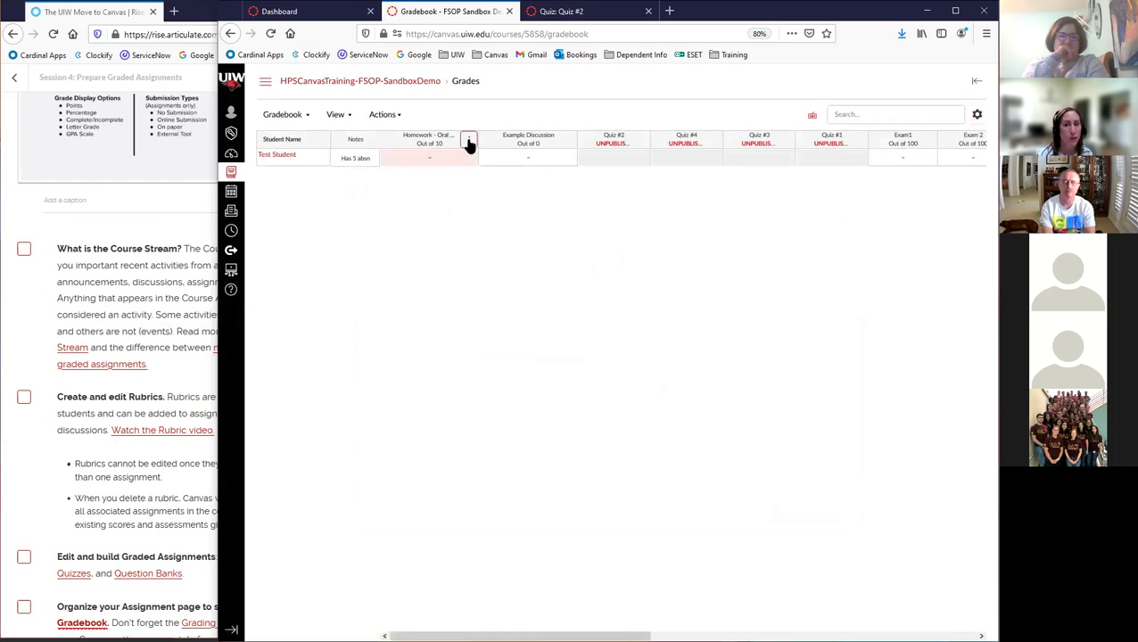
# - Review the grading options for the Homework - Oral Cases column and view its grade posting policy without changing it
pyautogui.click(469, 141)
pyautogui.moveTo(453, 166)
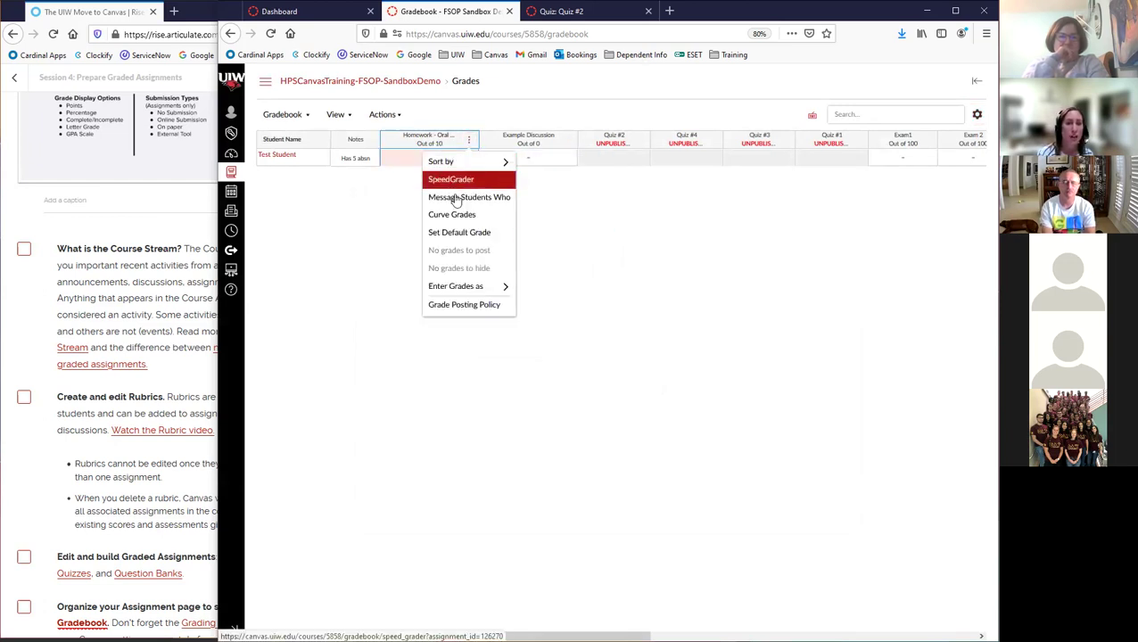
pyautogui.moveTo(452, 291)
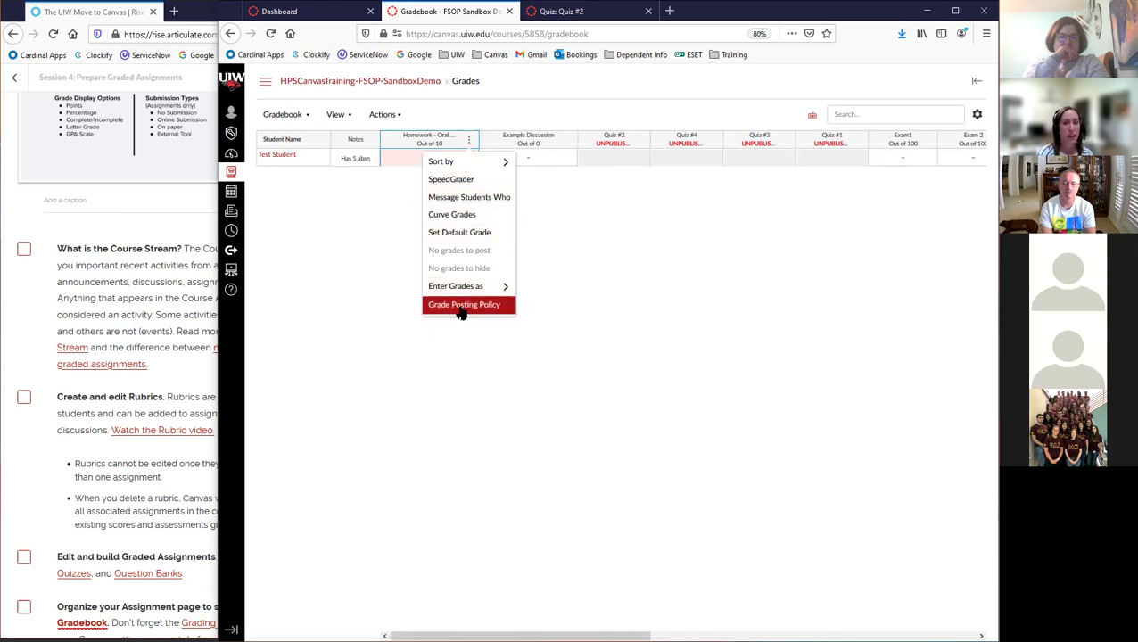
pyautogui.click(461, 308)
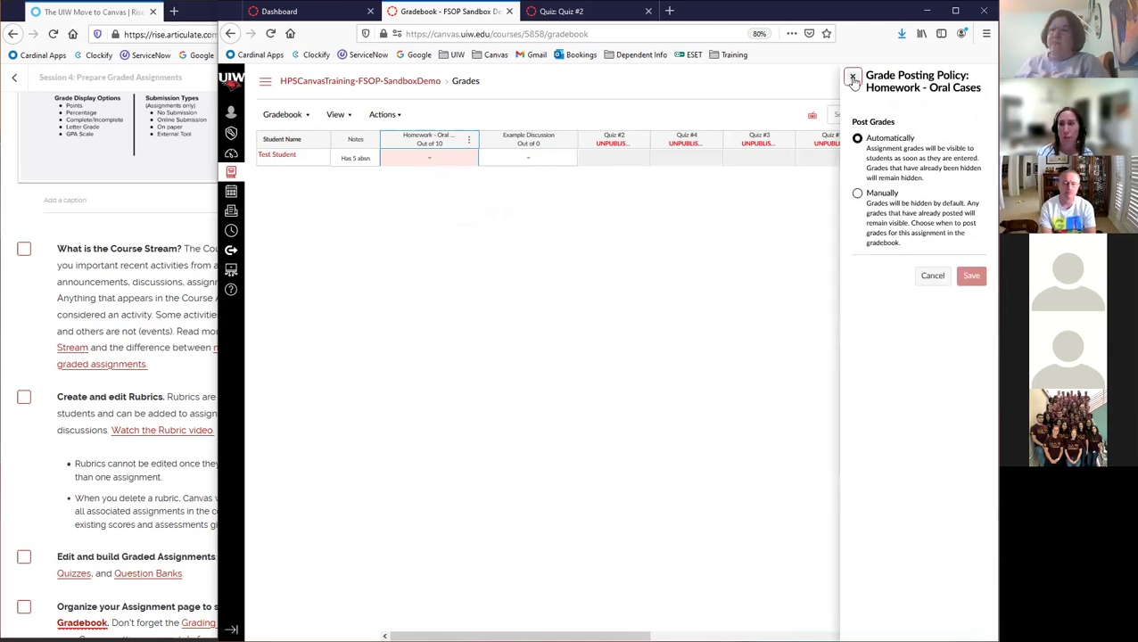
pyautogui.click(932, 277)
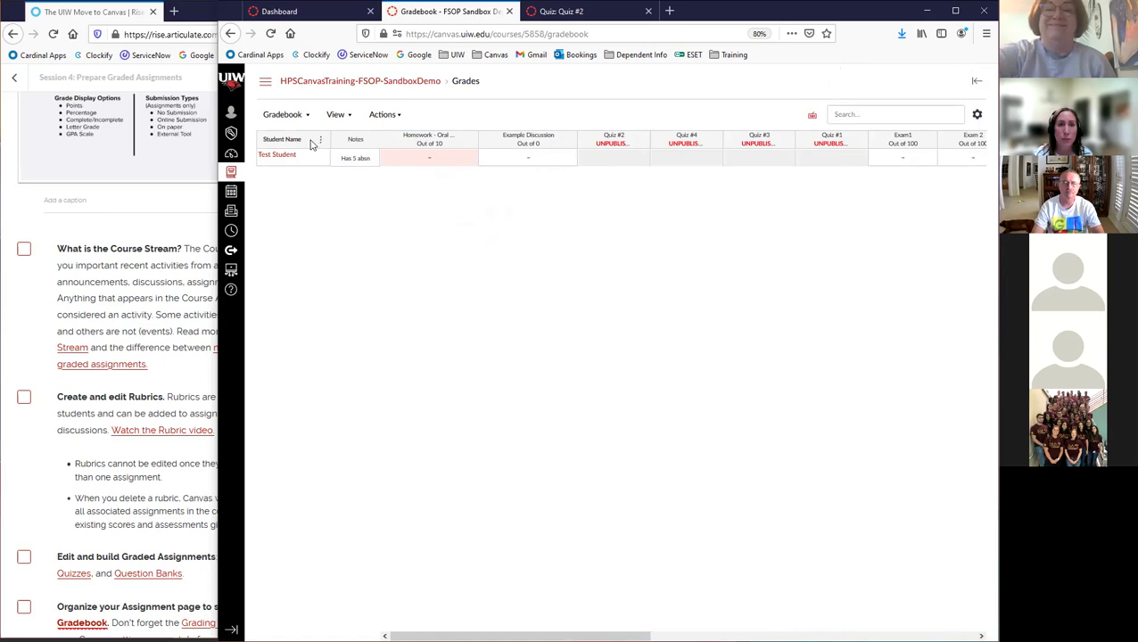
# - Go to the course's Assignments page and view the Edit Assignment Dates list, leaving it without saving
pyautogui.click(265, 81)
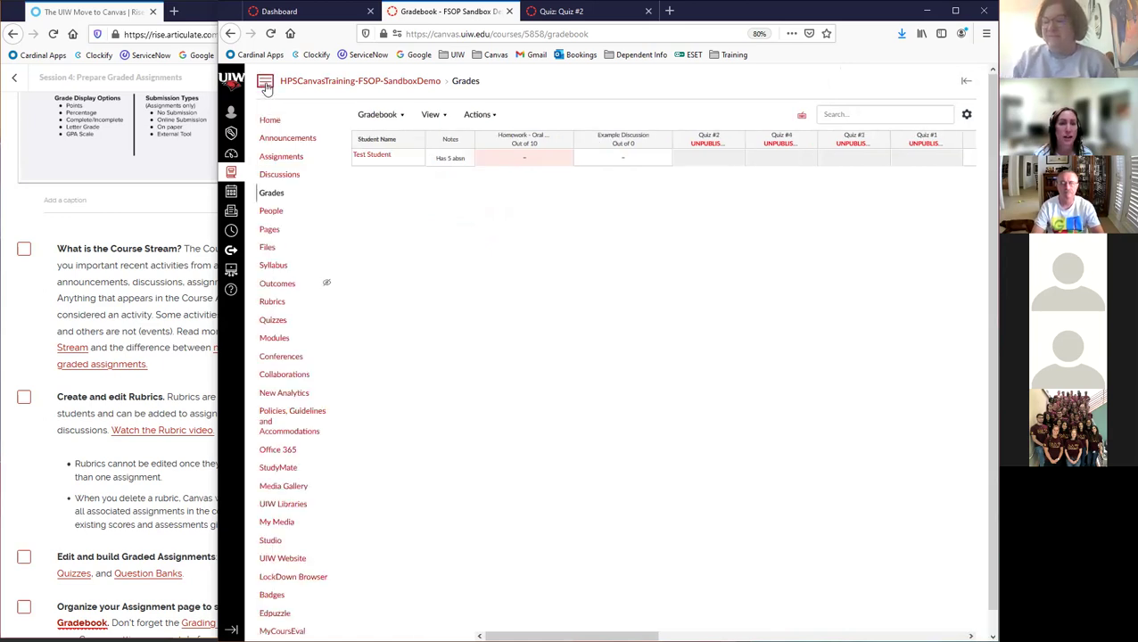
pyautogui.click(274, 163)
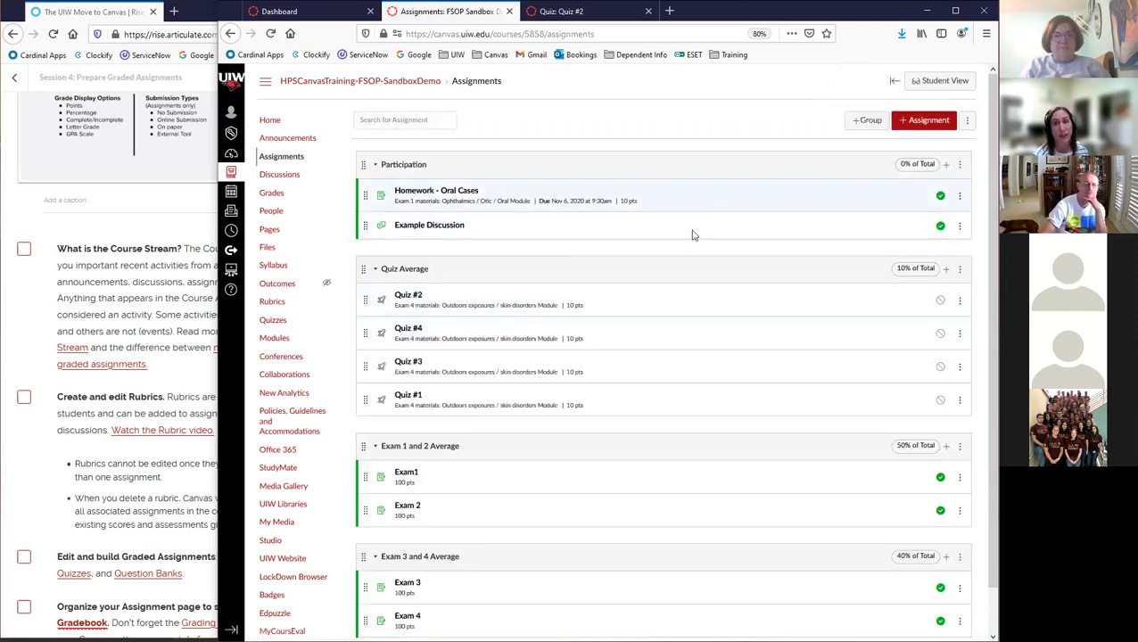
pyautogui.click(968, 120)
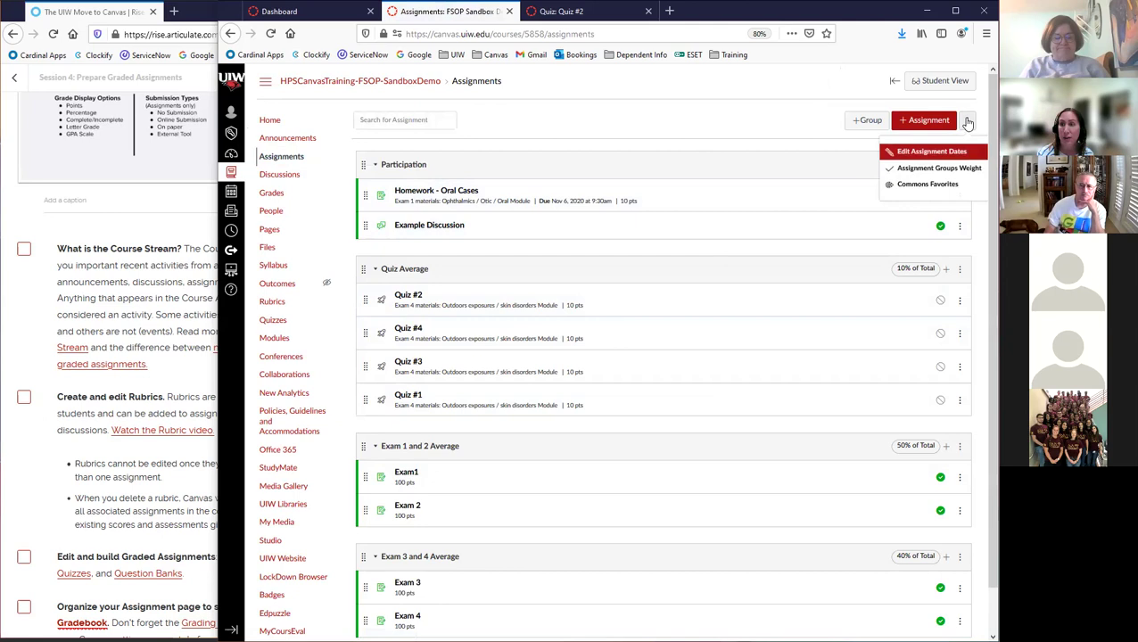
pyautogui.click(931, 154)
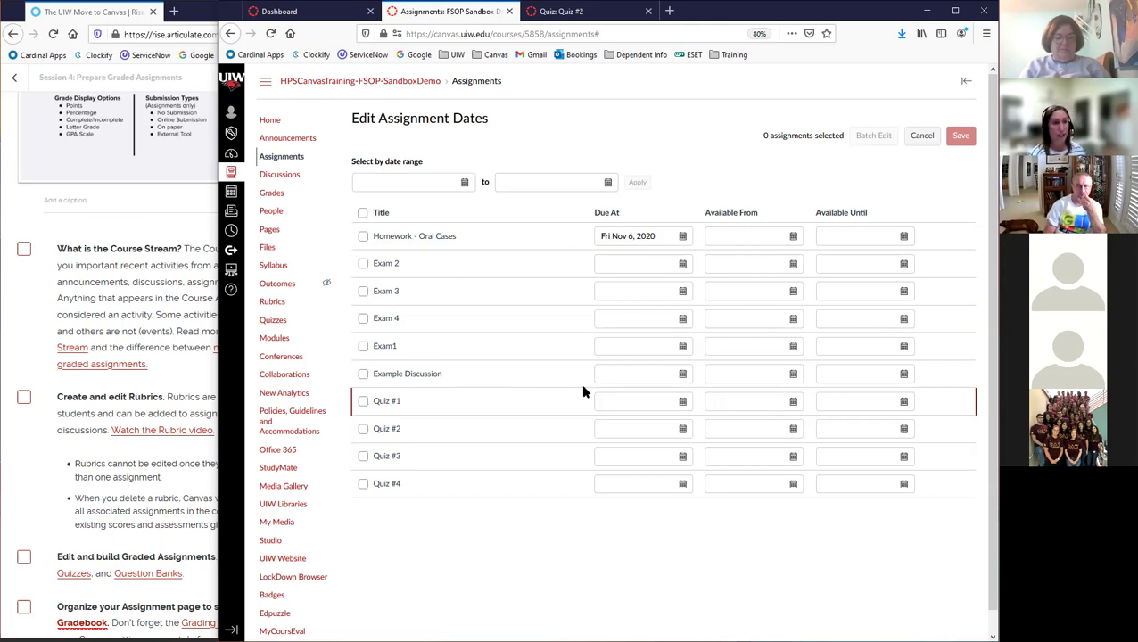
pyautogui.click(926, 139)
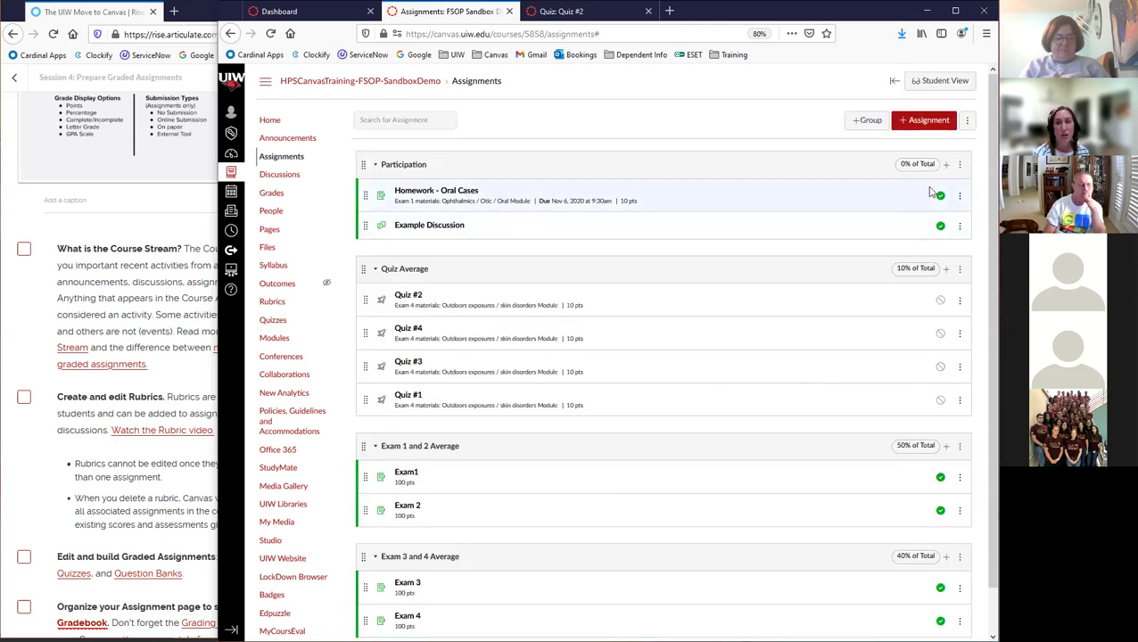
# - Examine the name, due date and points settings of the Homework - Oral Cases assignment and cancel the edit
pyautogui.click(961, 199)
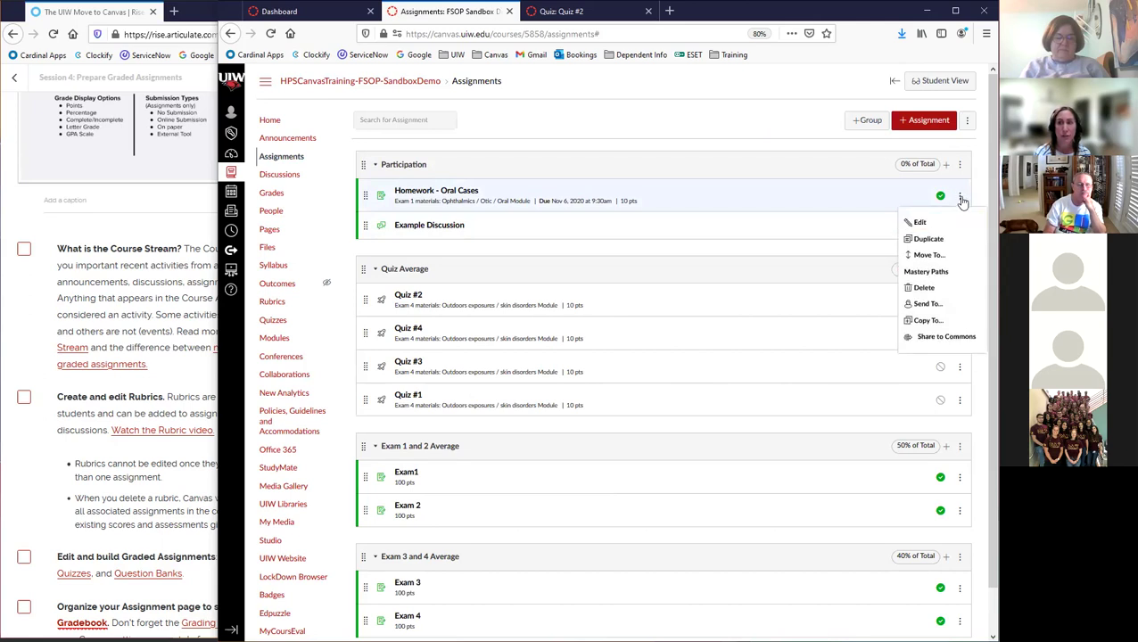
pyautogui.click(918, 222)
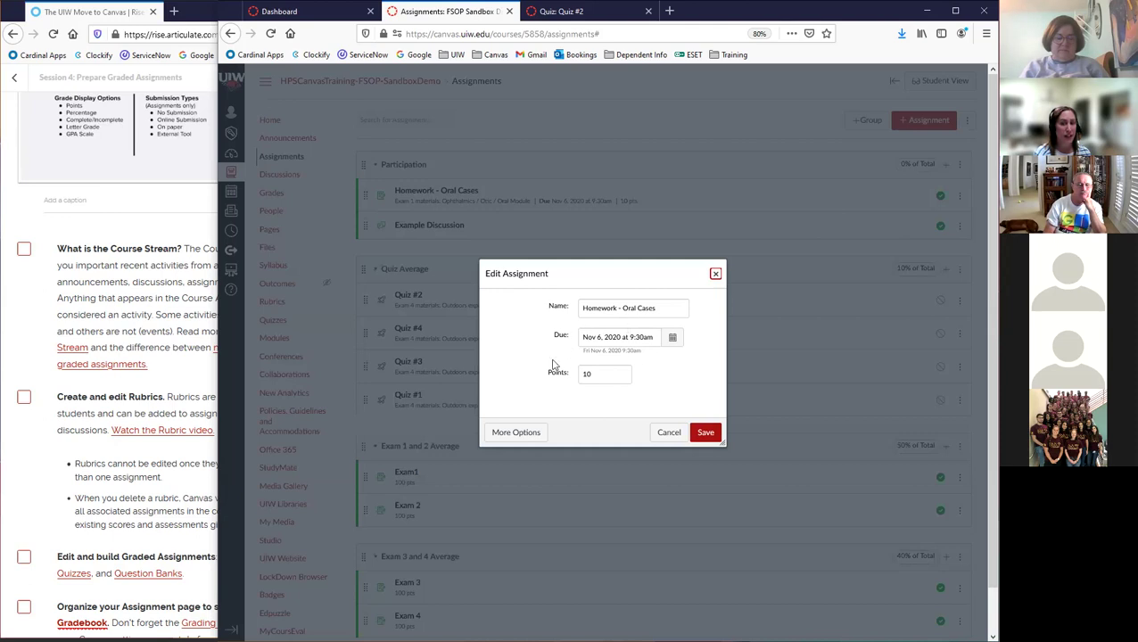
pyautogui.click(658, 310)
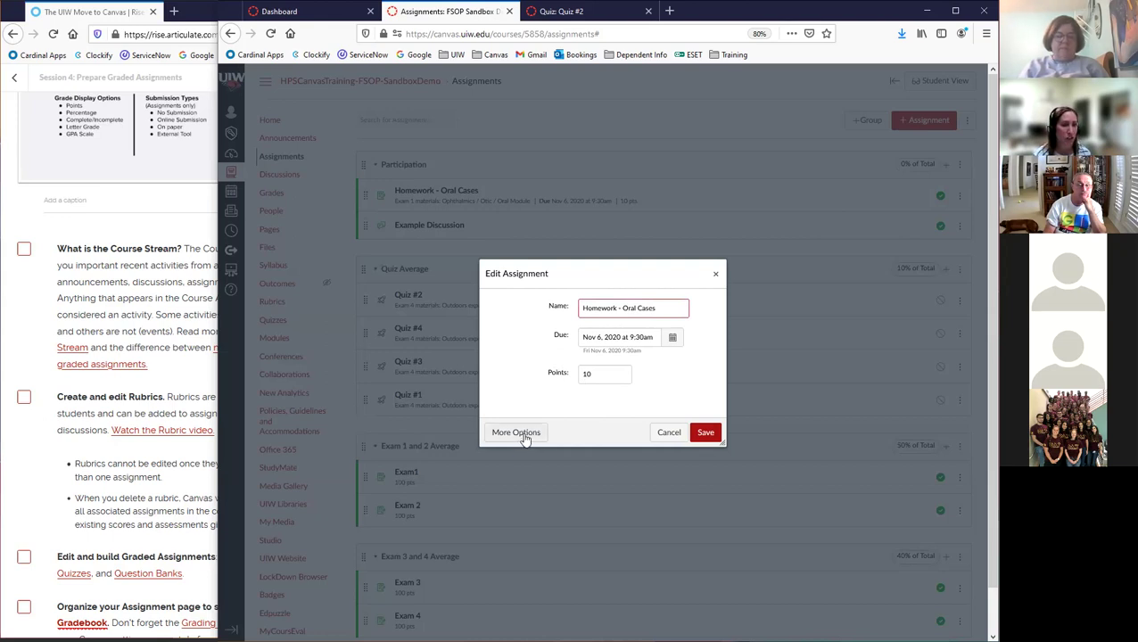
pyautogui.click(675, 435)
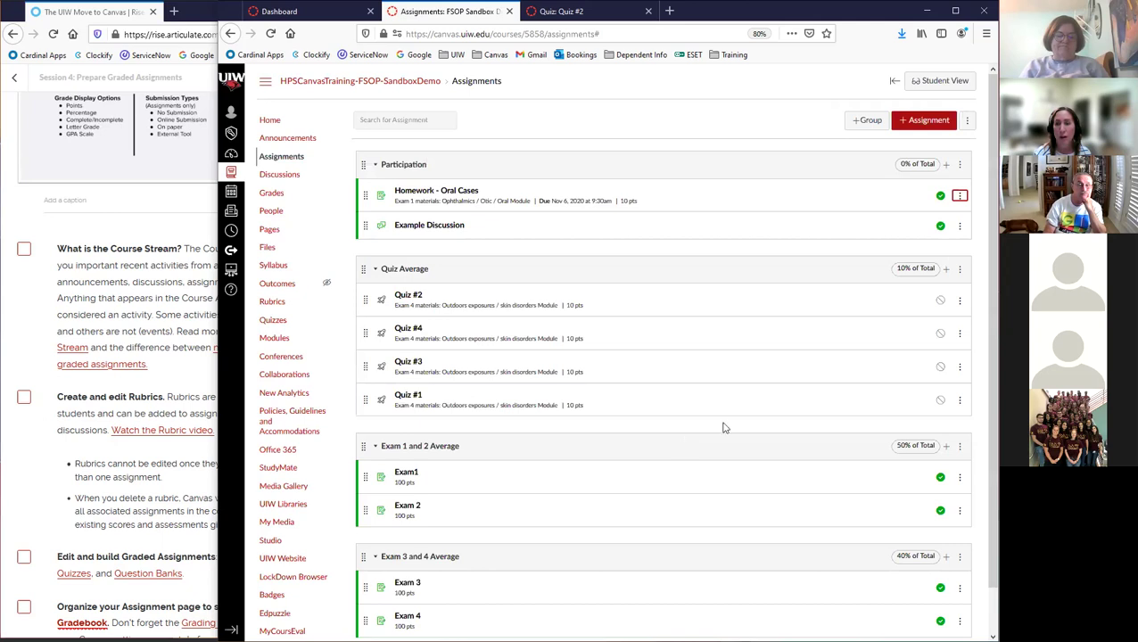
# - Examine the move options for Homework - Oral Cases, cancel the move, and look over its copy and sharing options
pyautogui.click(961, 198)
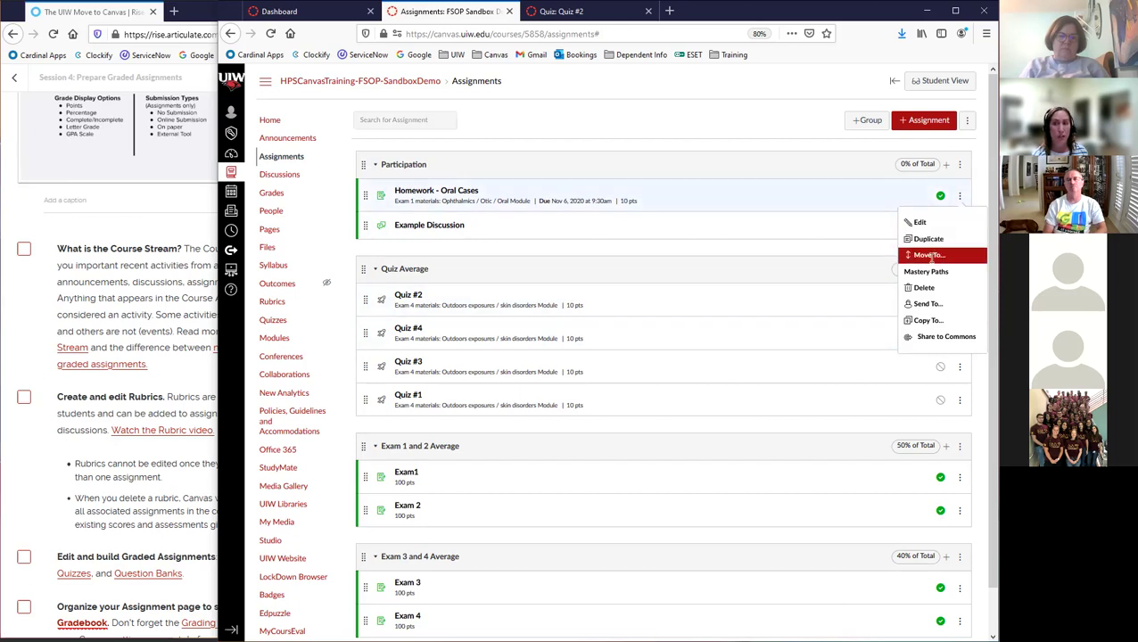
pyautogui.click(931, 257)
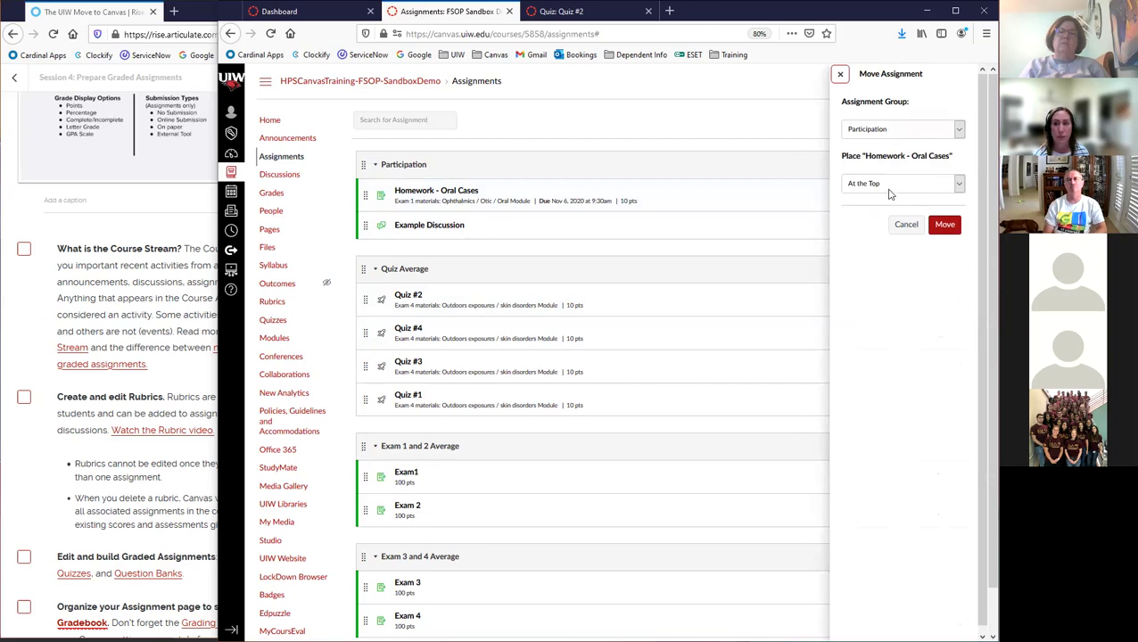
pyautogui.click(906, 224)
pyautogui.click(960, 198)
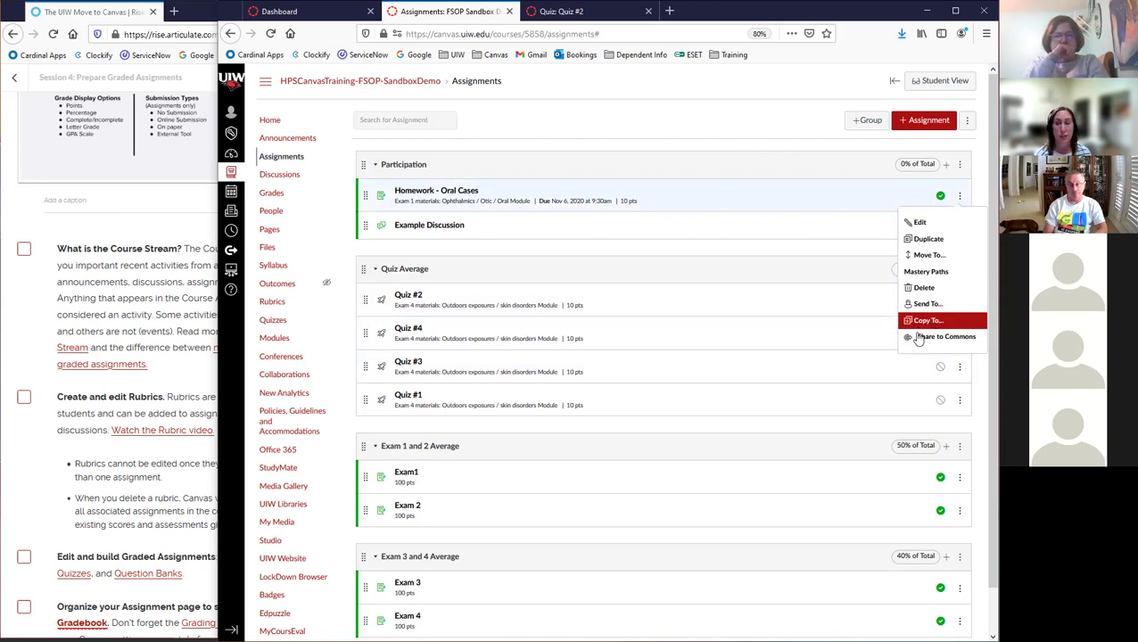
pyautogui.click(651, 120)
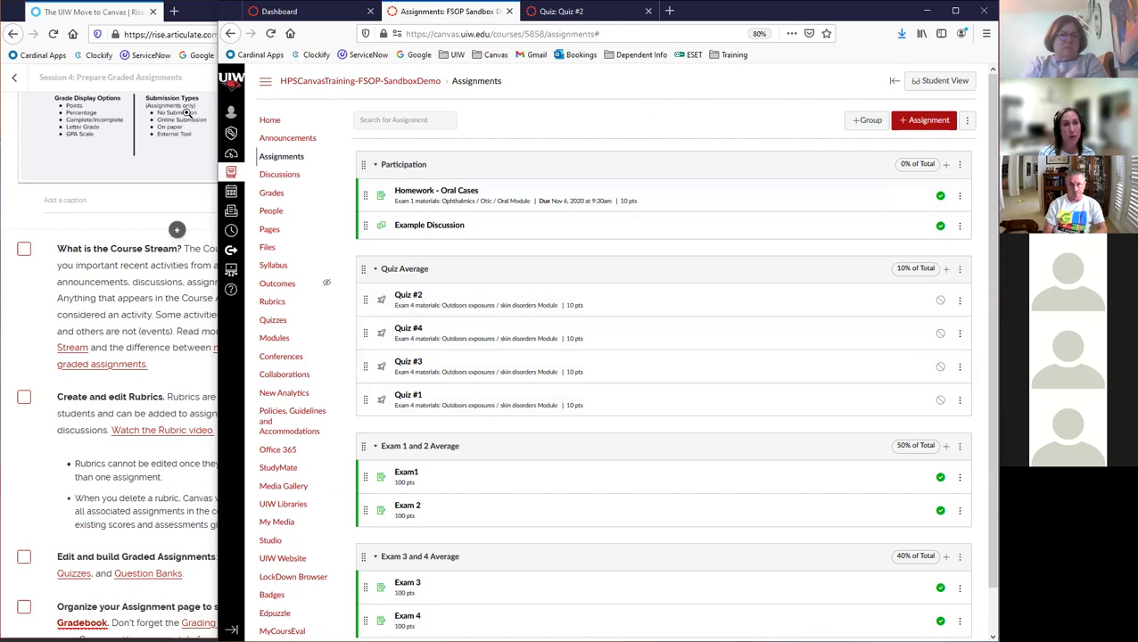
# - Switch to the Rise session checklist, widen its window to read the remaining items, and return to the Canvas Assignments page
pyautogui.click(204, 436)
pyautogui.click(203, 436)
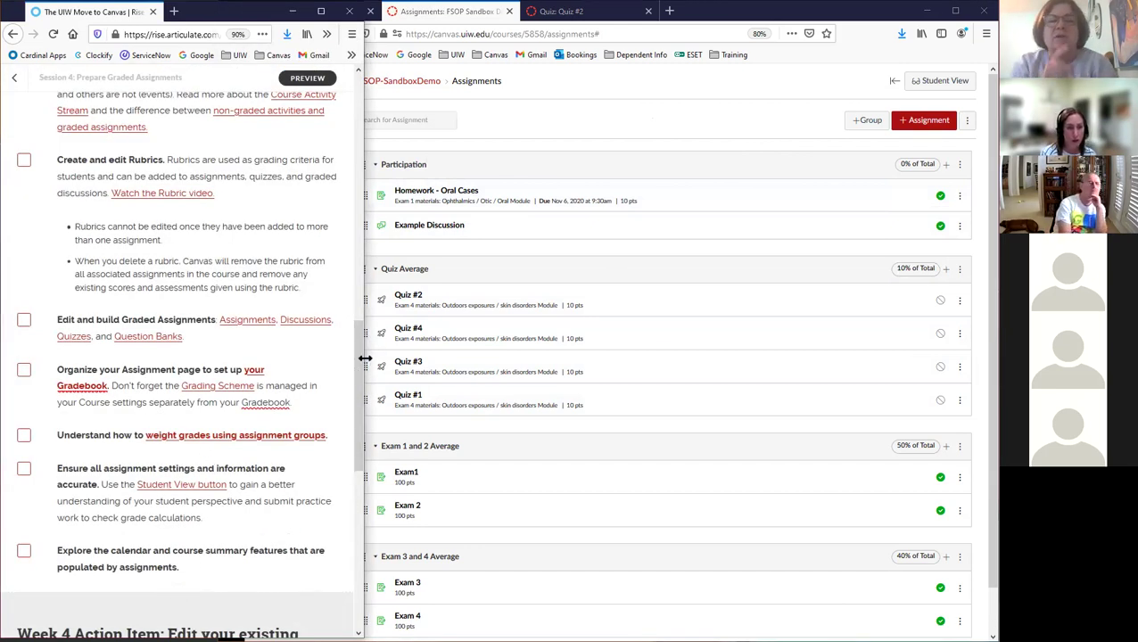
pyautogui.moveTo(365, 357); pyautogui.dragTo(419, 356)
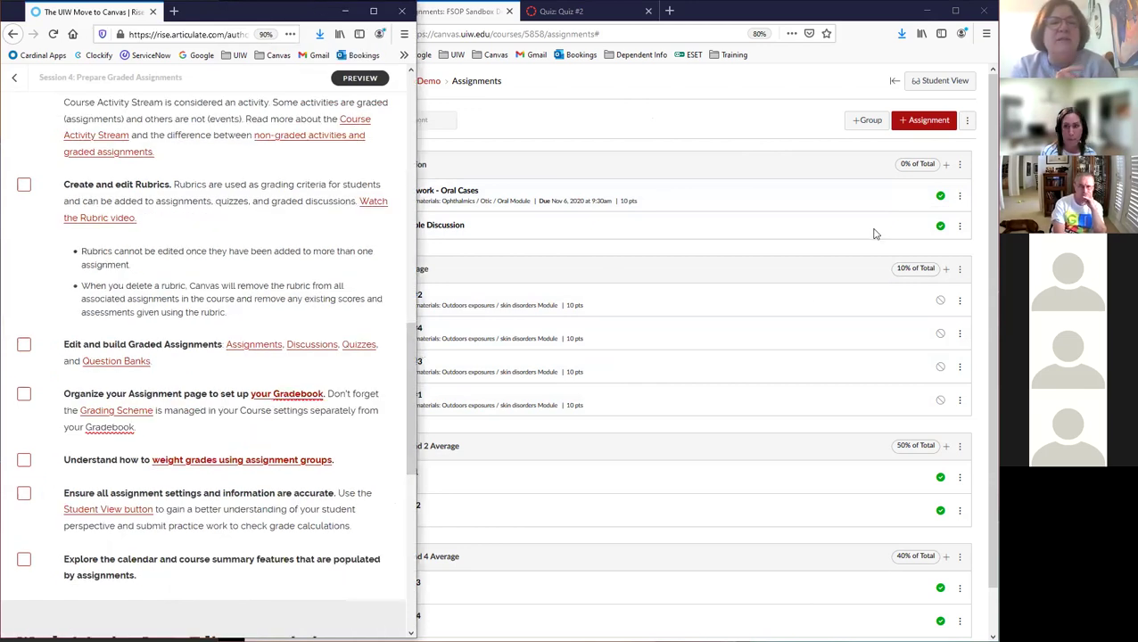
pyautogui.click(586, 116)
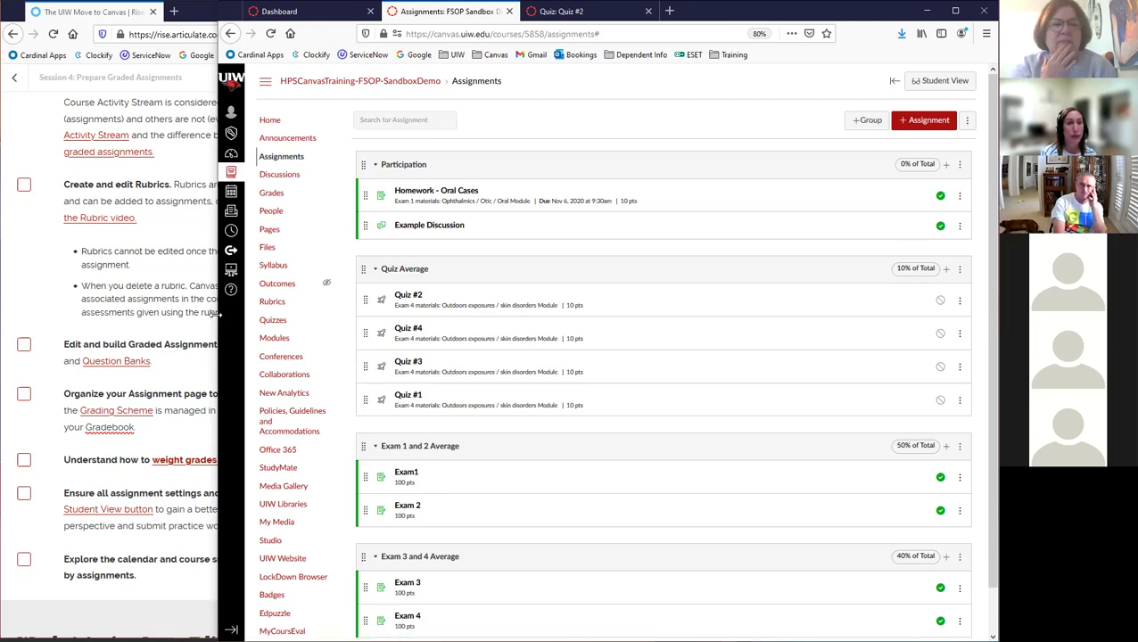
# - Resize the Canvas and checklist windows so both are readable side by side, and look over the Assignments page
pyautogui.moveTo(218, 313); pyautogui.dragTo(432, 313)
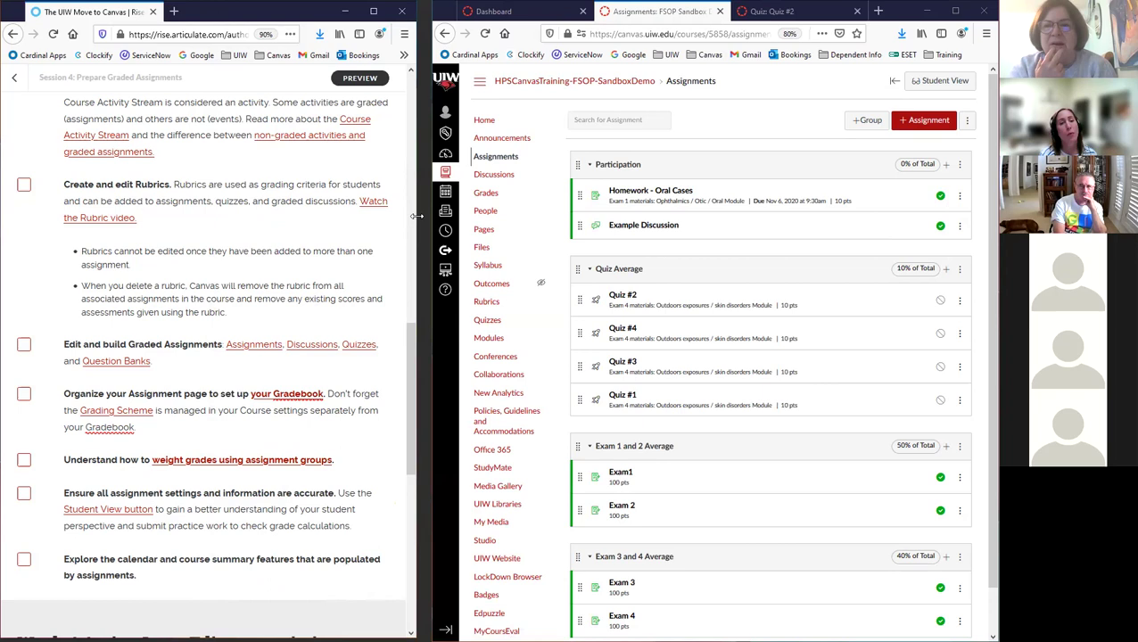
pyautogui.moveTo(416, 215); pyautogui.dragTo(466, 217)
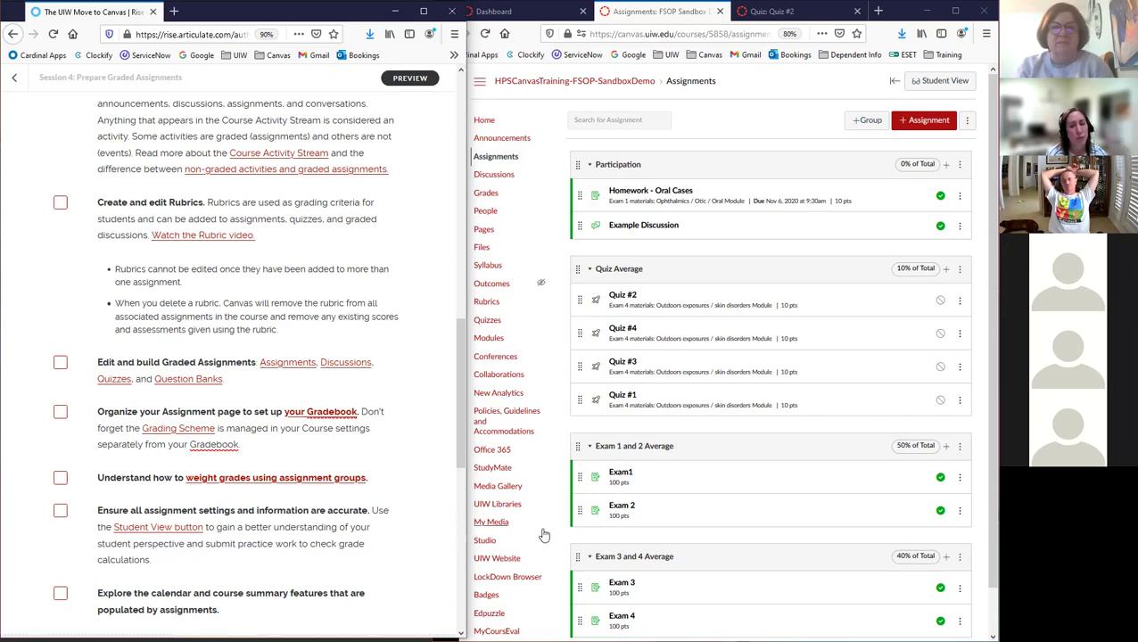
pyautogui.scroll(-1, 526, 605)
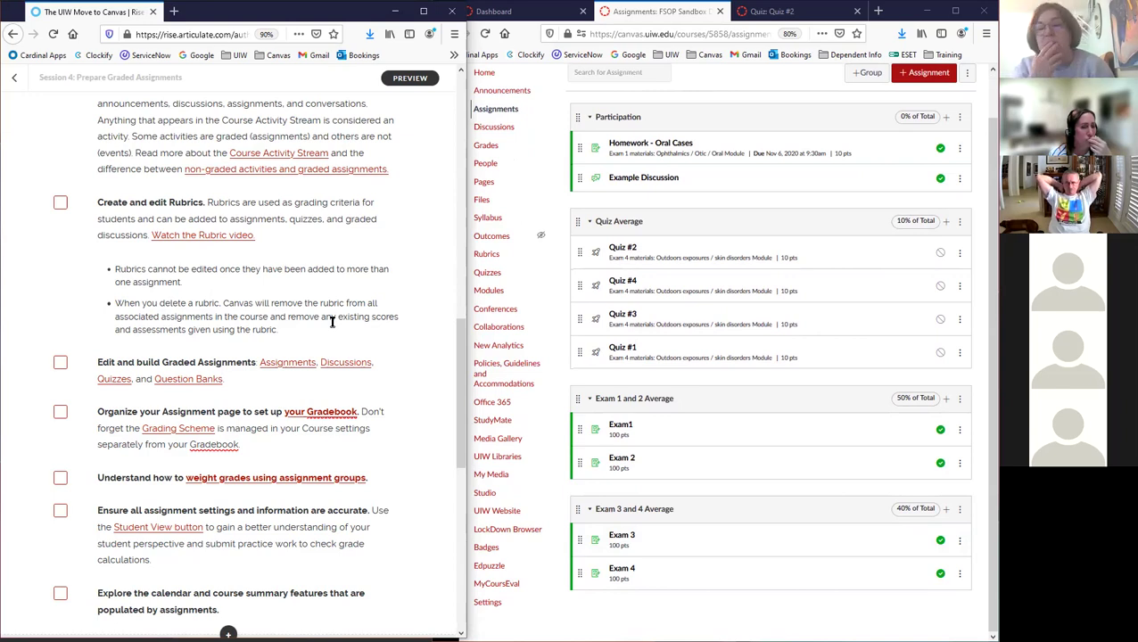
# - Open the course's Import Content page, examine the Copy a Canvas Course options with Select specific content chosen, and cancel the import
pyautogui.click(755, 79)
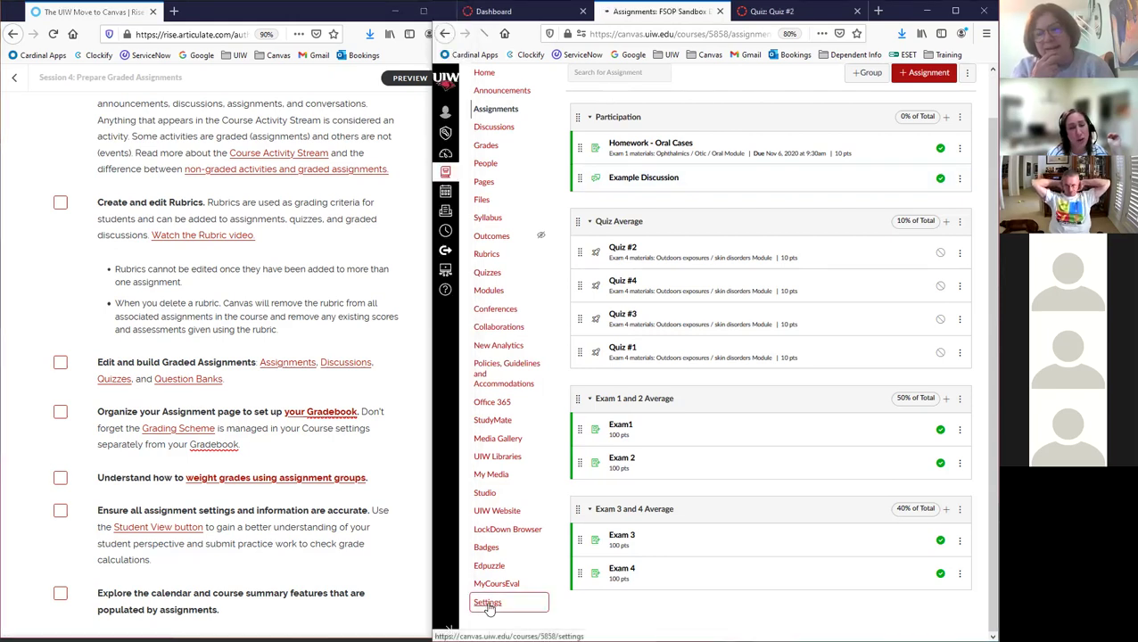
pyautogui.click(488, 605)
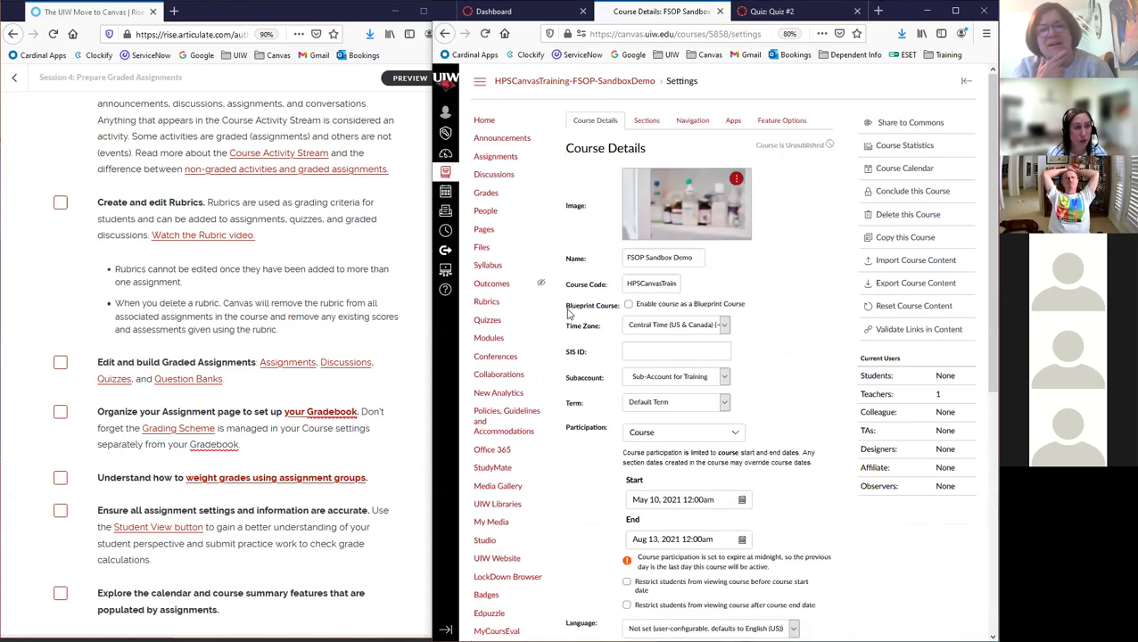
pyautogui.click(892, 260)
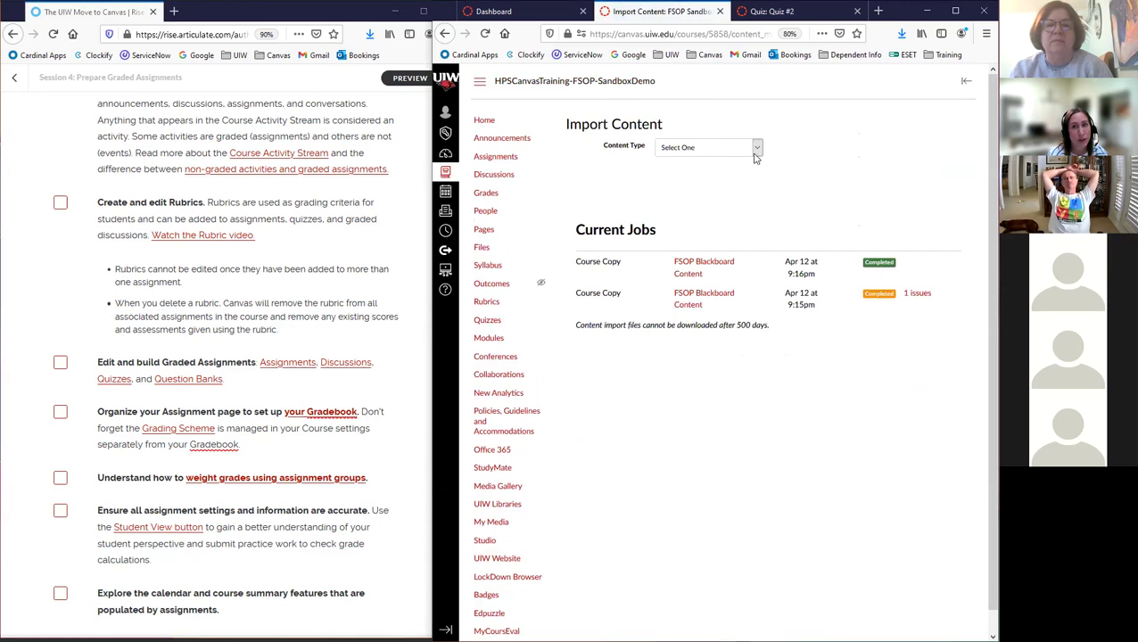
pyautogui.click(757, 149)
pyautogui.click(701, 175)
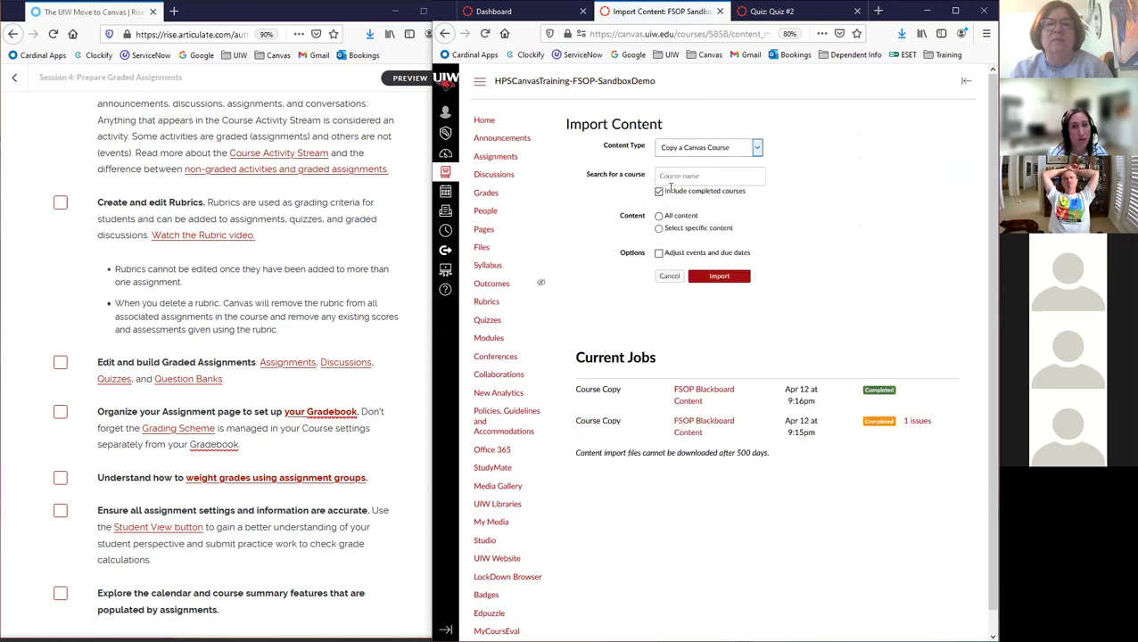
pyautogui.click(681, 177)
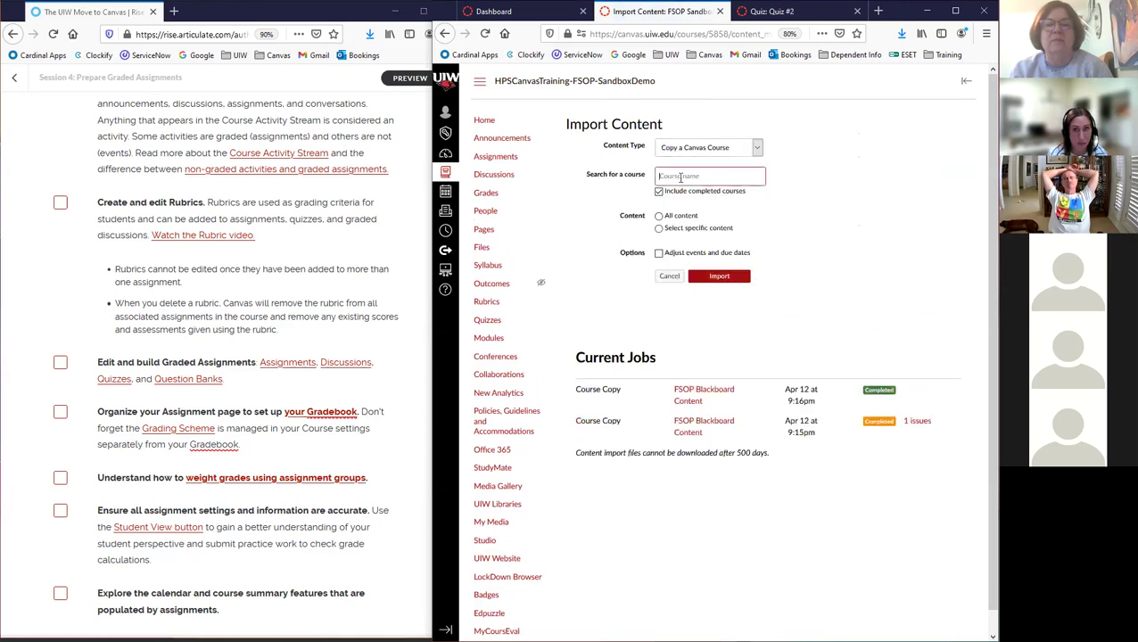
pyautogui.click(659, 230)
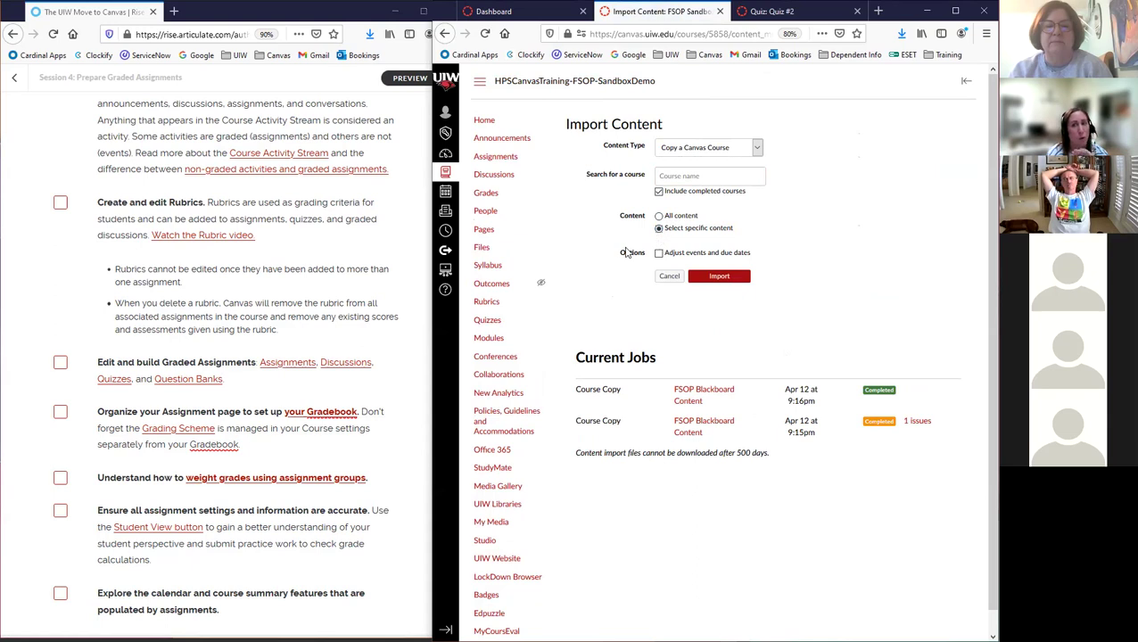
pyautogui.click(669, 277)
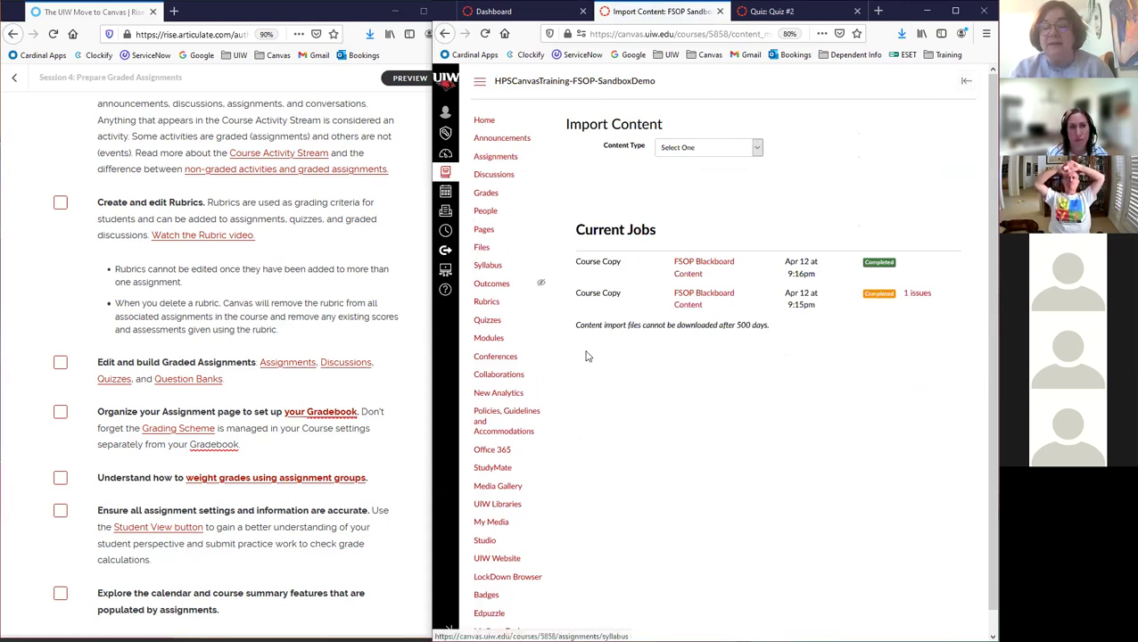
# - Return to the course's Assignments page from Import Content
pyautogui.scroll(-1, 586, 356)
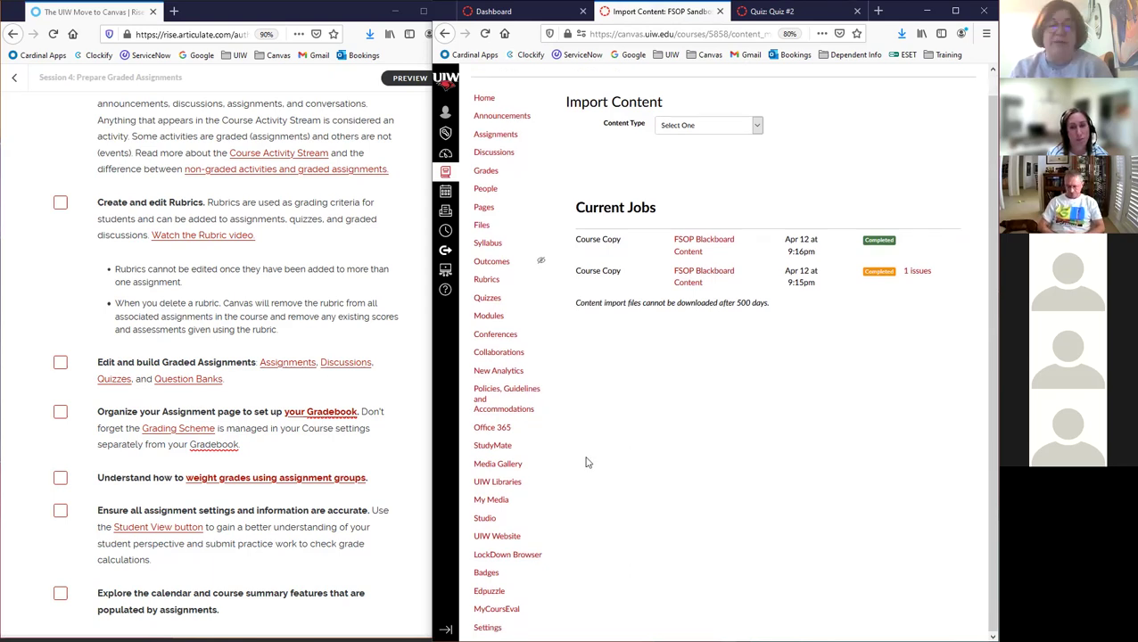
pyautogui.scroll(1, 586, 462)
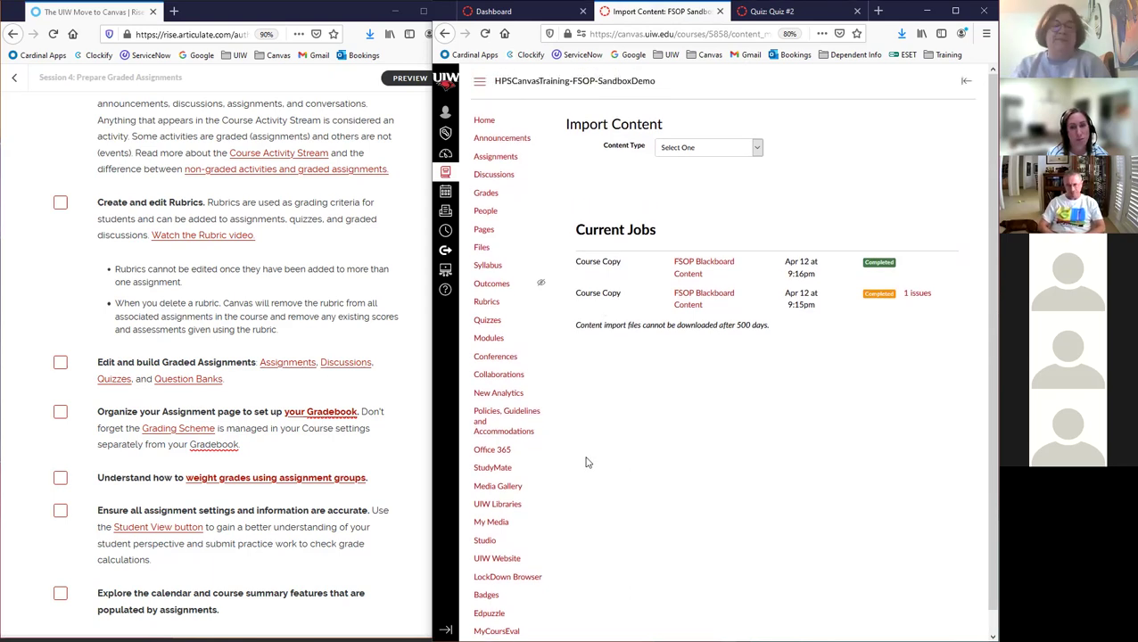
pyautogui.click(493, 157)
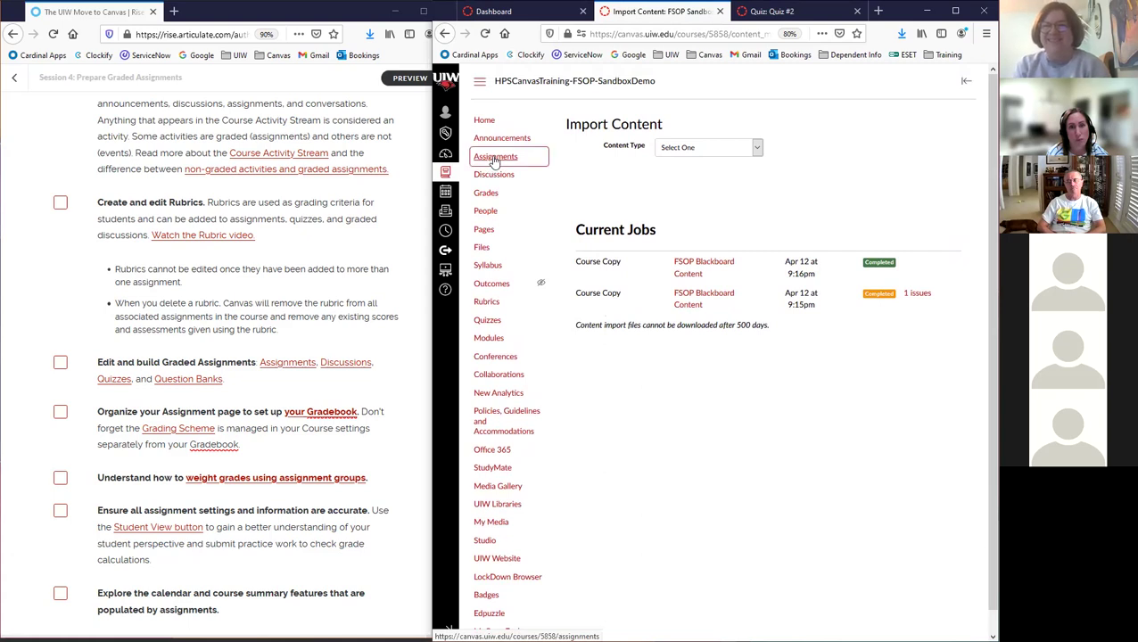
# - Read the checklist's remaining items and preview the Assignments page in Student View, leaving the preview when done
pyautogui.click(240, 316)
pyautogui.scroll(-1, 240, 315)
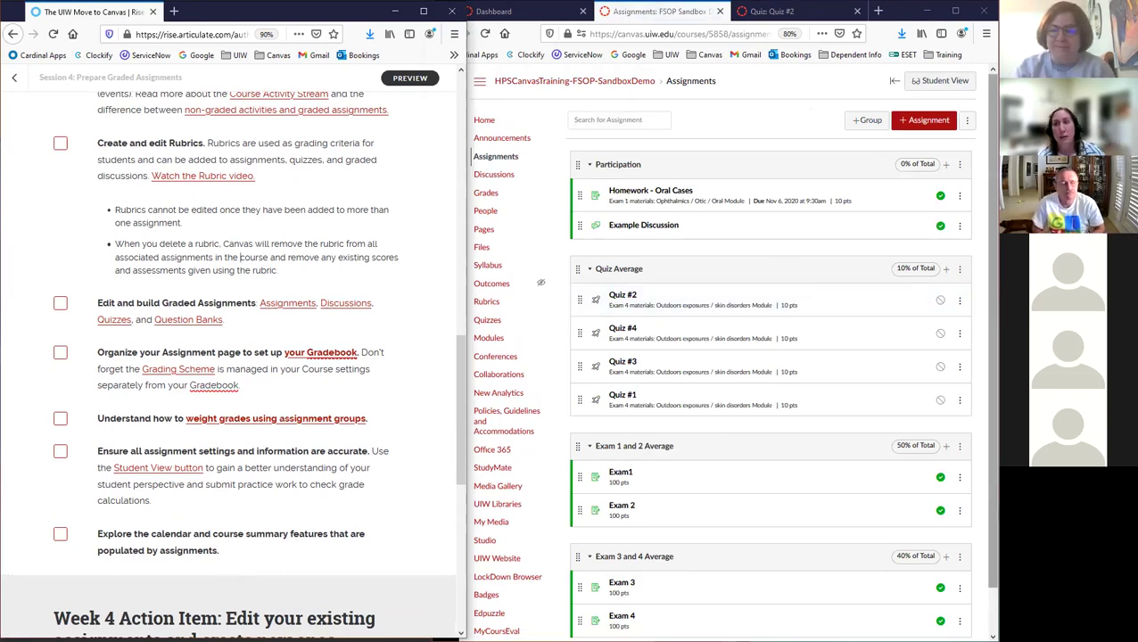
pyautogui.click(937, 82)
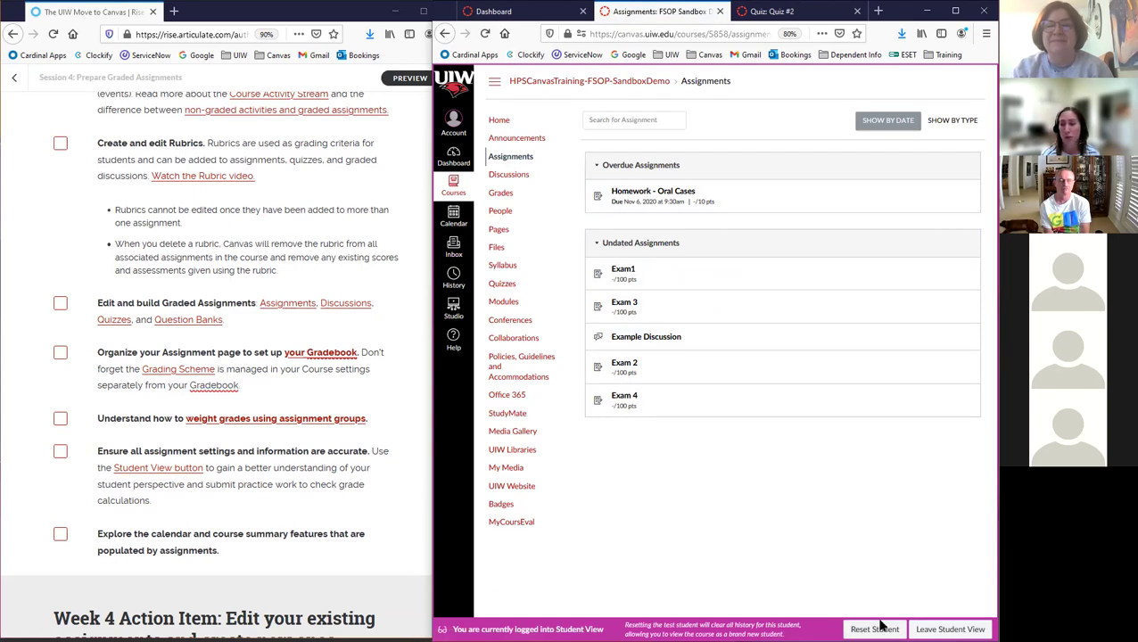
pyautogui.click(930, 628)
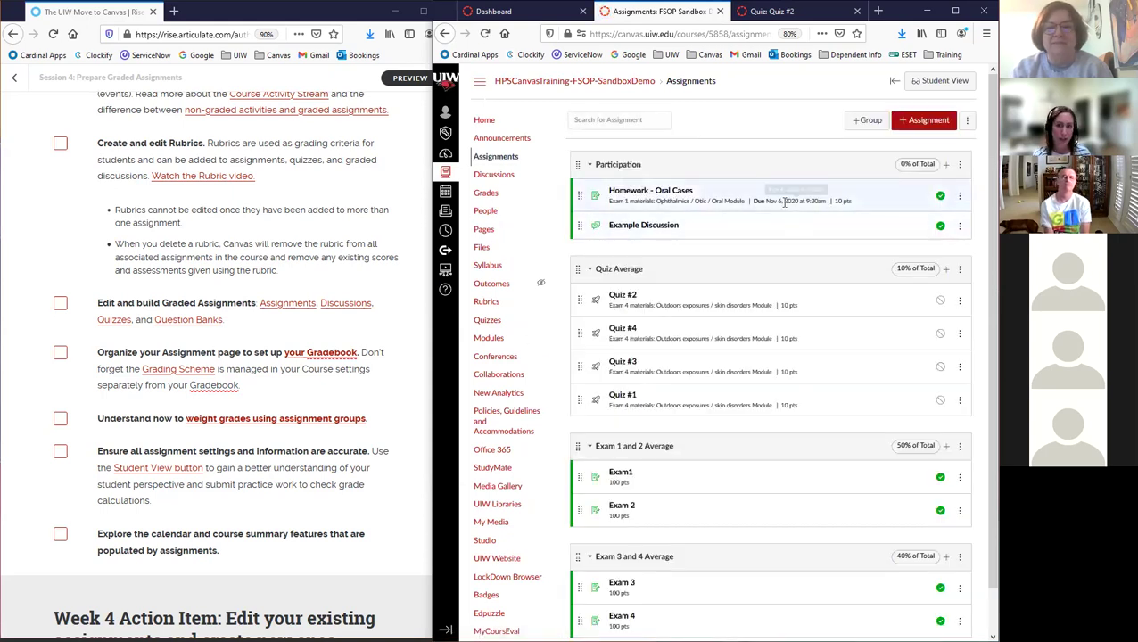
# - Set the due date of Homework - Oral Cases to June 9, 2021 at 9:30am and save the assignment
pyautogui.click(961, 199)
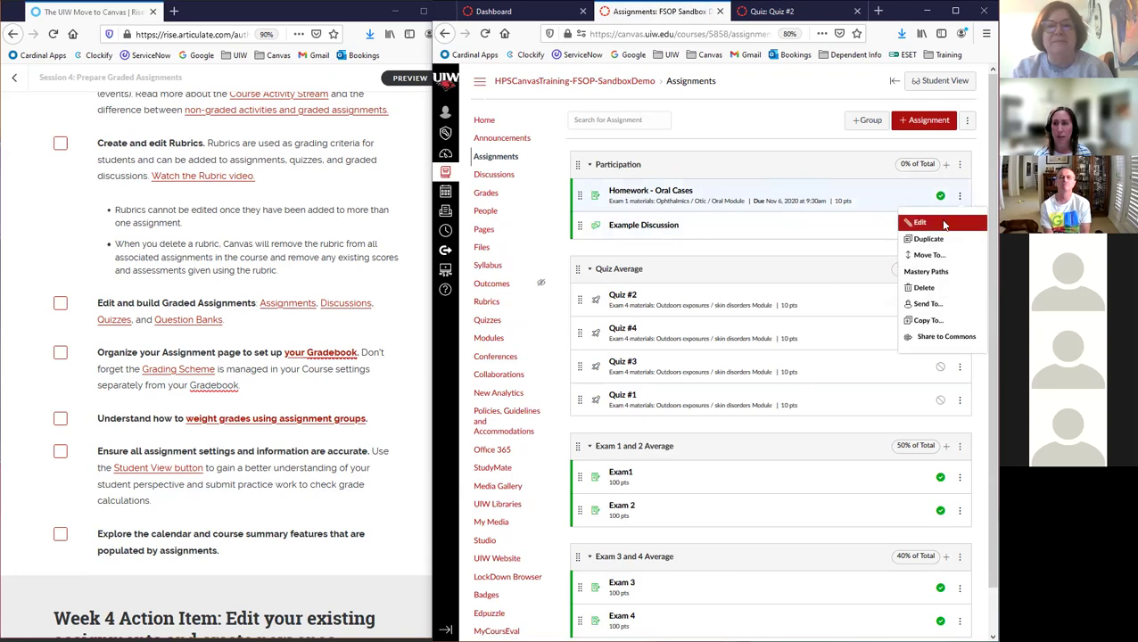
pyautogui.click(930, 221)
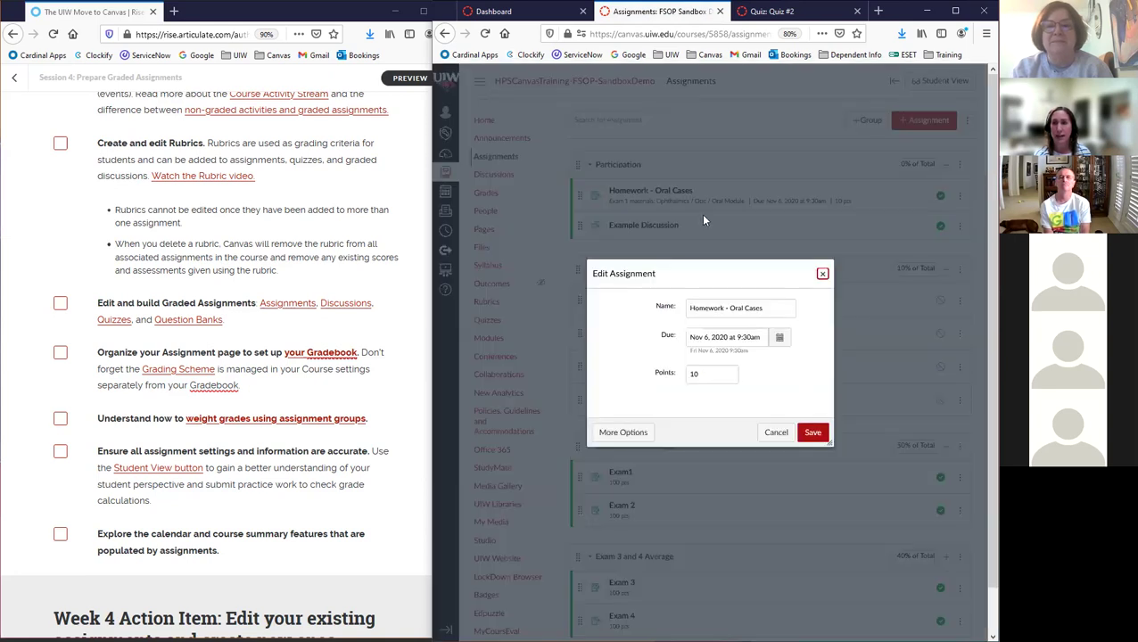
pyautogui.click(779, 338)
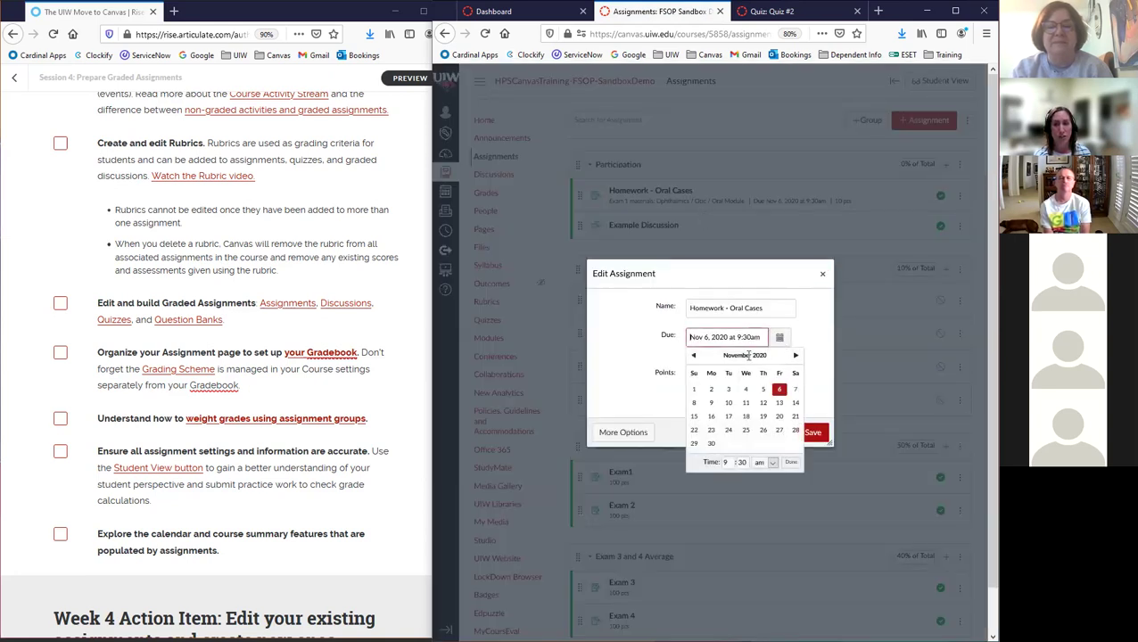
pyautogui.click(795, 356)
pyautogui.click(796, 356)
pyautogui.click(796, 356)
pyautogui.click(796, 356)
pyautogui.click(796, 356)
pyautogui.click(796, 356)
pyautogui.click(796, 356)
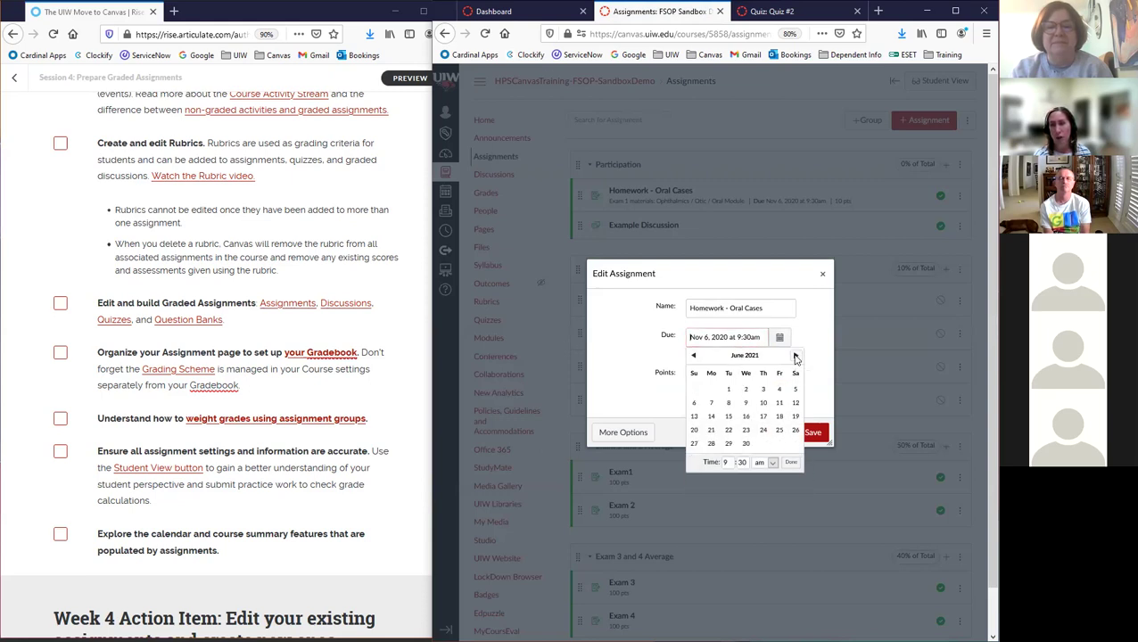
pyautogui.click(747, 406)
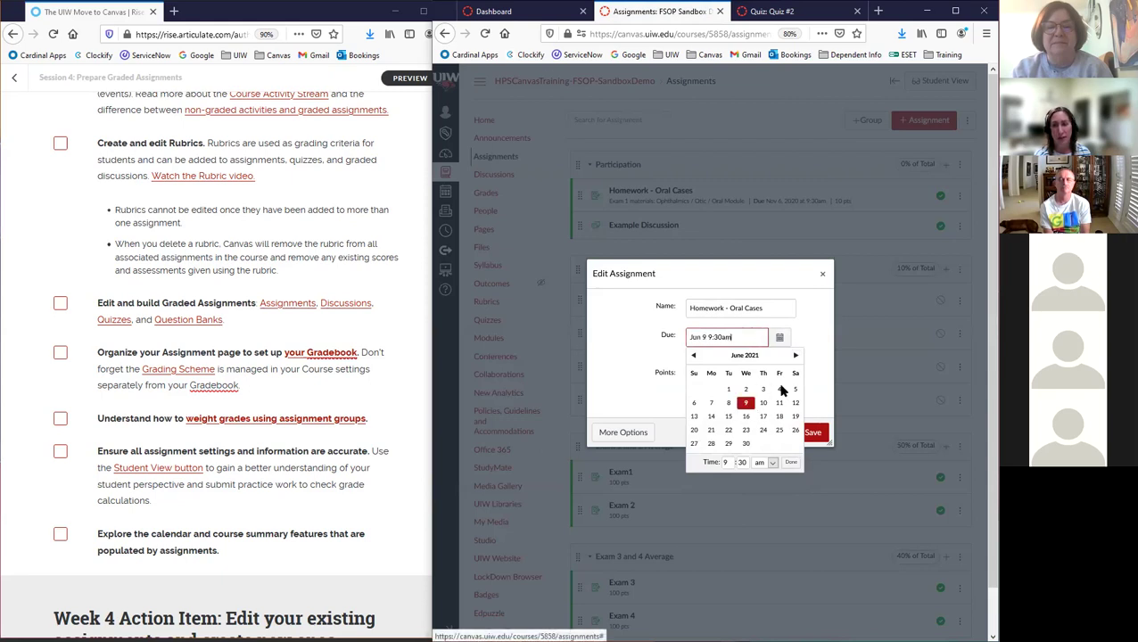
pyautogui.click(791, 463)
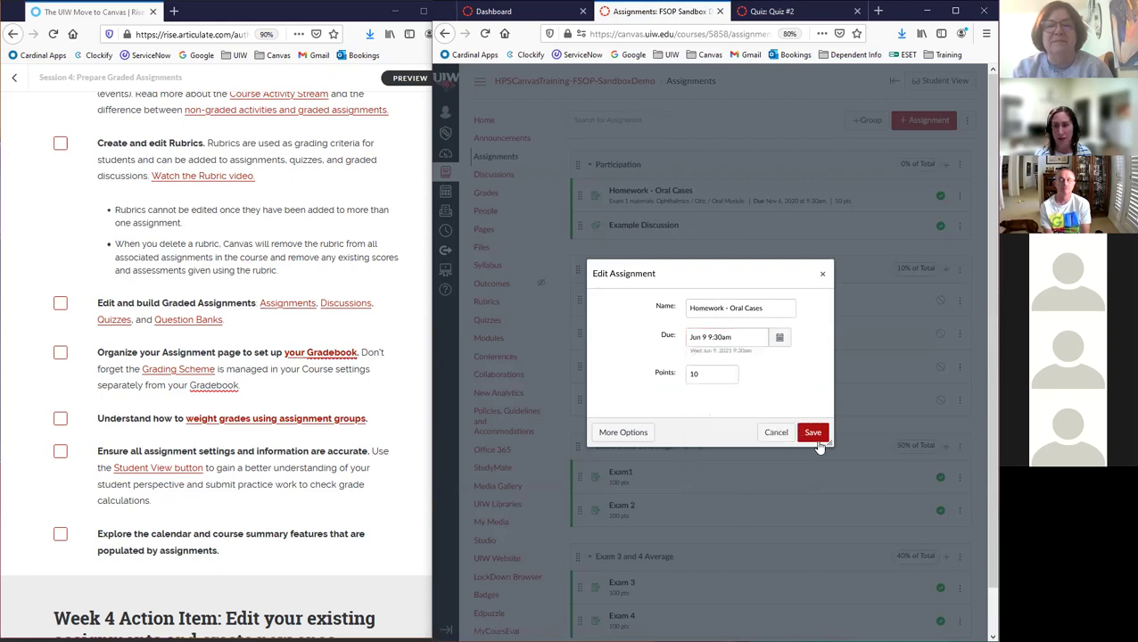
pyautogui.click(815, 434)
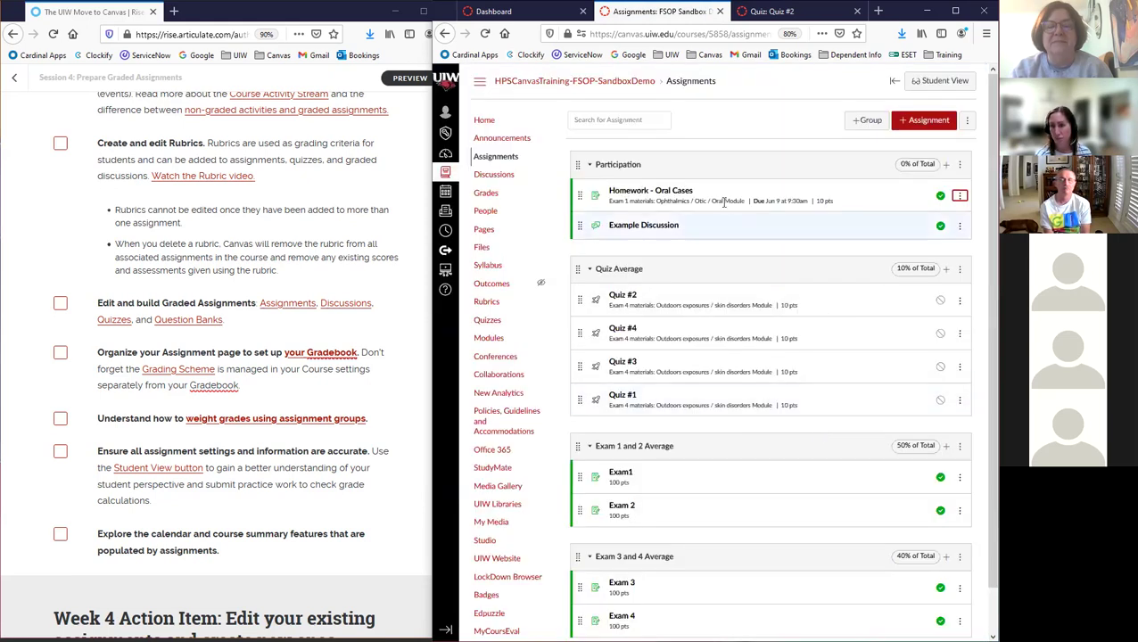
# - Examine the Course Summary on the Syllabus page, including the date listed for Homework - Oral Cases
pyautogui.click(490, 266)
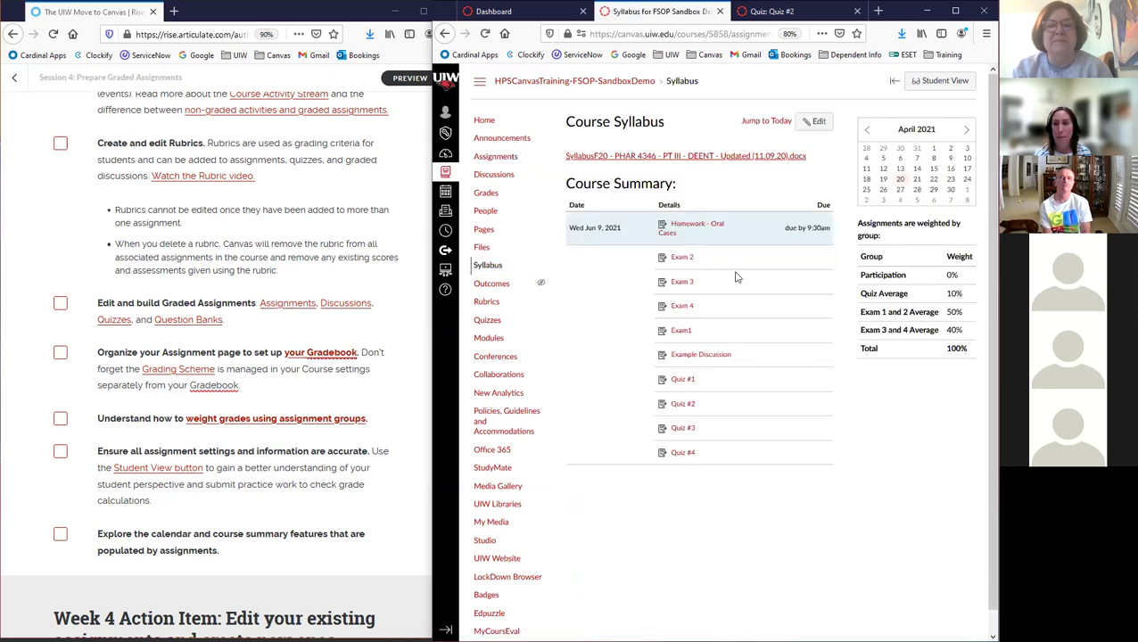
pyautogui.scroll(-3, 701, 304)
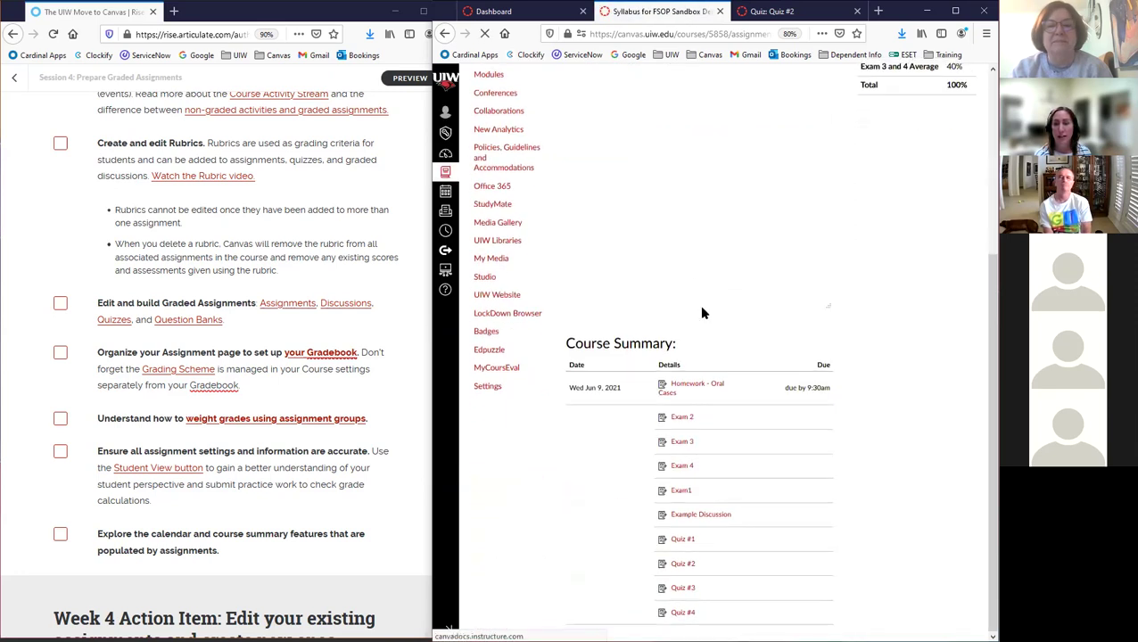
pyautogui.moveTo(571, 388); pyautogui.dragTo(628, 389)
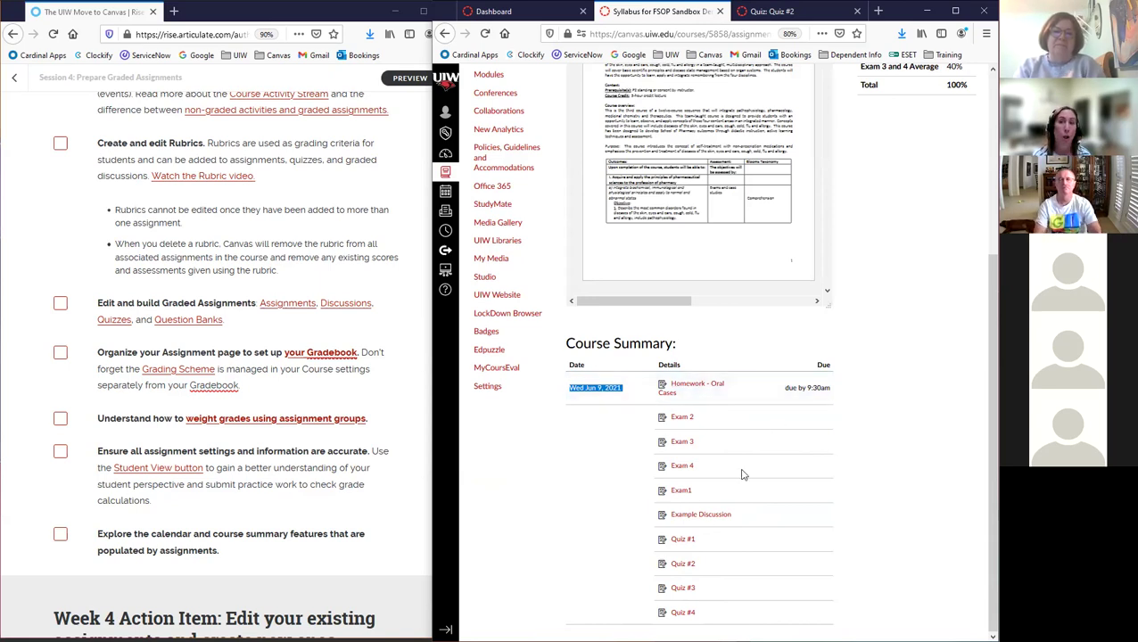
pyautogui.scroll(2, 570, 264)
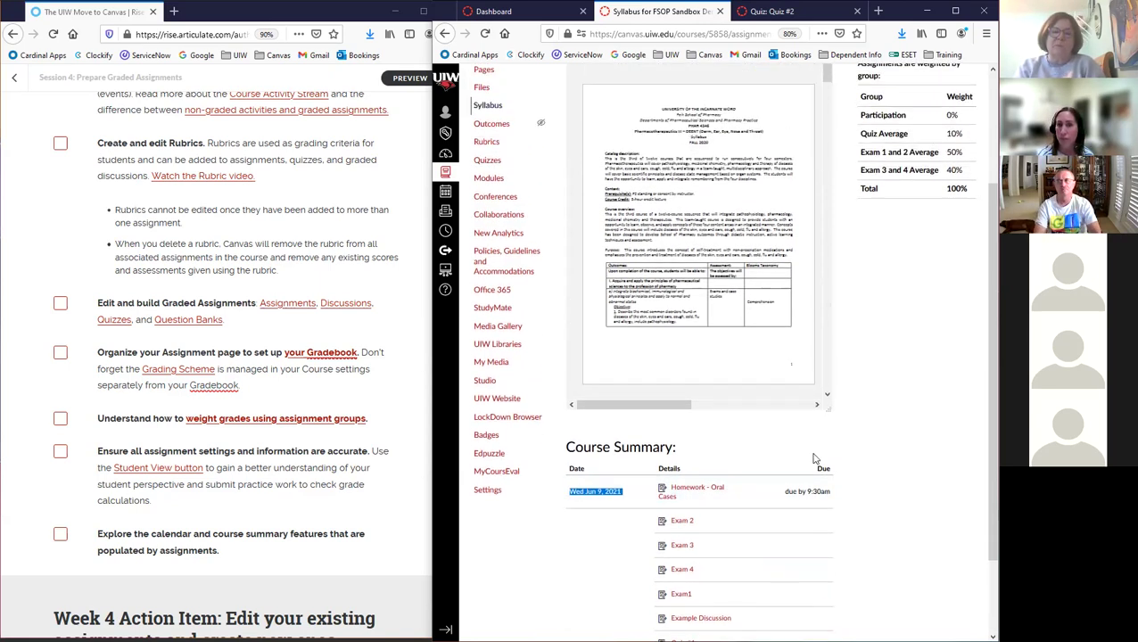
# - Show the FSOP Sandbox Demo course's events in the Canvas calendar for June 2021
pyautogui.click(447, 196)
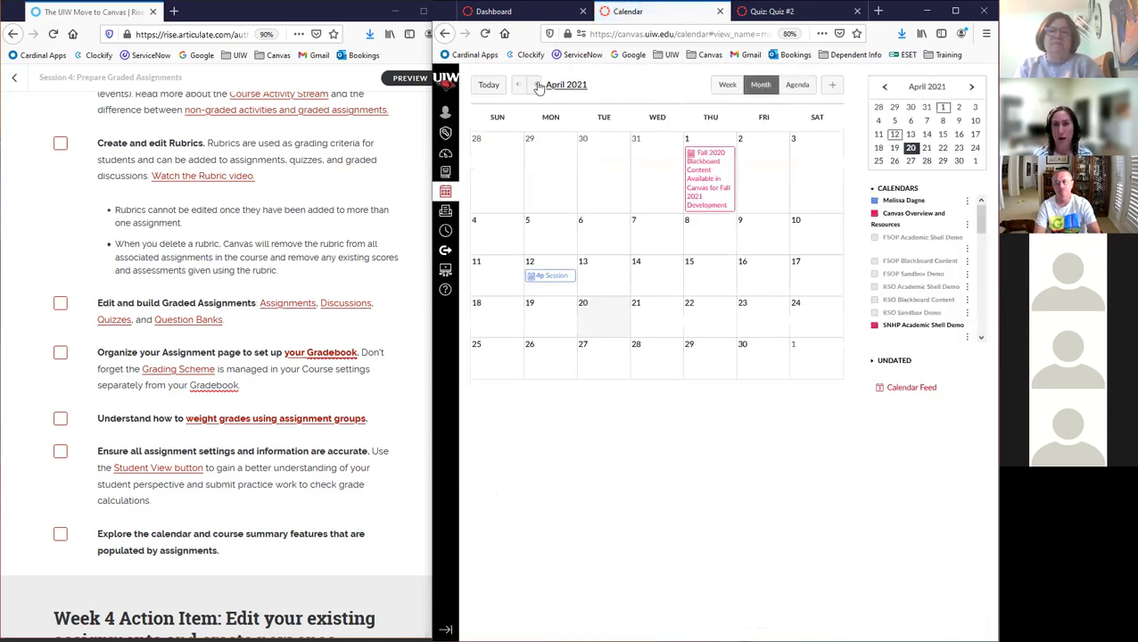
pyautogui.click(534, 85)
pyautogui.click(534, 84)
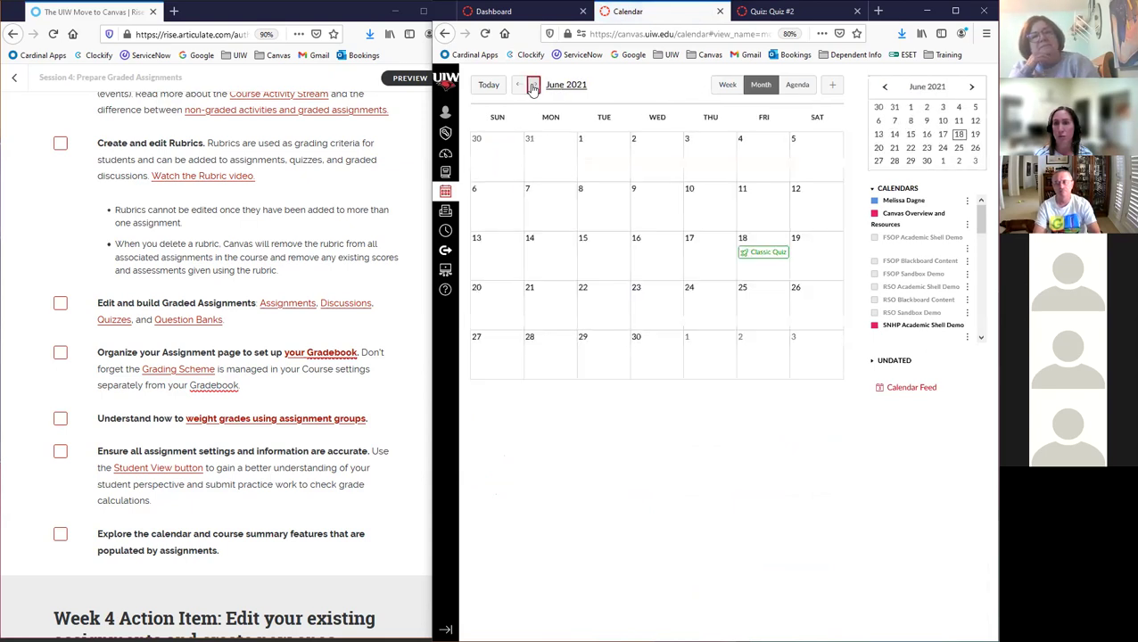
pyautogui.scroll(-1, 904, 294)
pyautogui.scroll(-2, 905, 296)
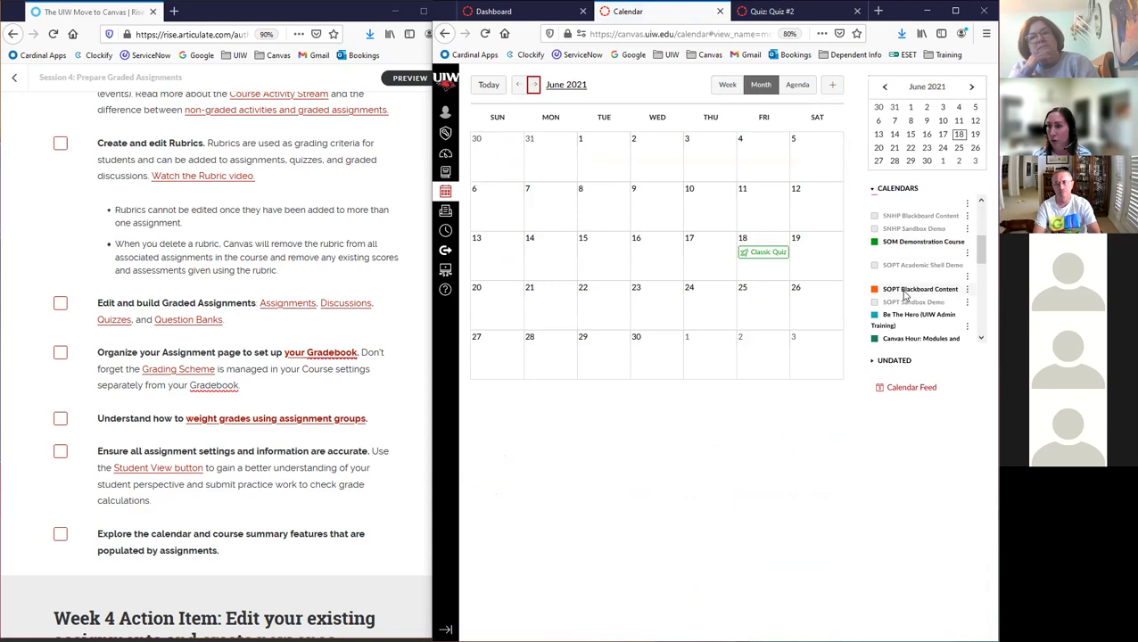
pyautogui.scroll(2, 905, 294)
pyautogui.click(874, 231)
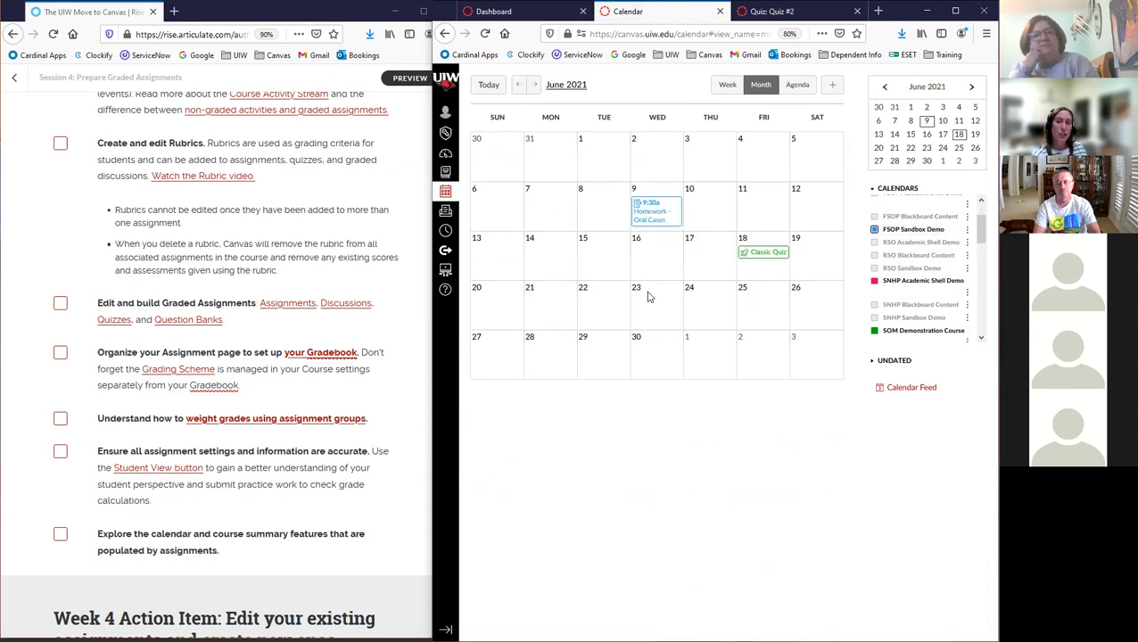
# - Look at the Homework - Oral Cases entry on June 9, and return to the Syllabus page in a wider Canvas window
pyautogui.moveTo(662, 213)
pyautogui.mouseDown()
pyautogui.moveTo(668, 272)
pyautogui.moveTo(666, 218)
pyautogui.mouseUp()
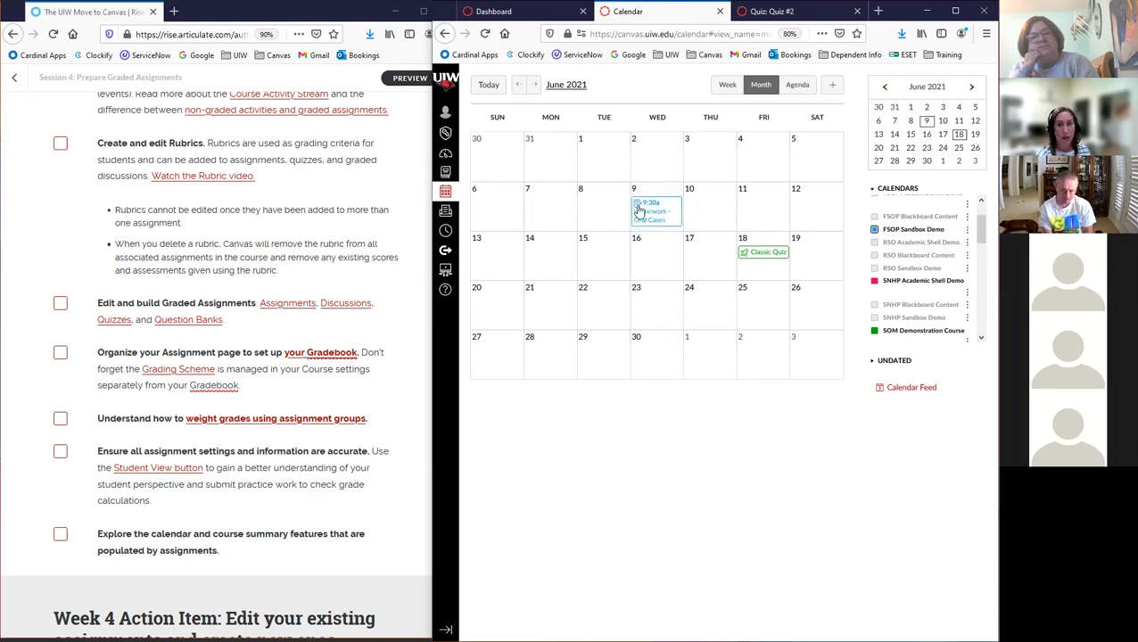
pyautogui.moveTo(640, 213)
pyautogui.mouseDown()
pyautogui.moveTo(587, 213)
pyautogui.moveTo(707, 219)
pyautogui.moveTo(660, 220)
pyautogui.mouseUp()
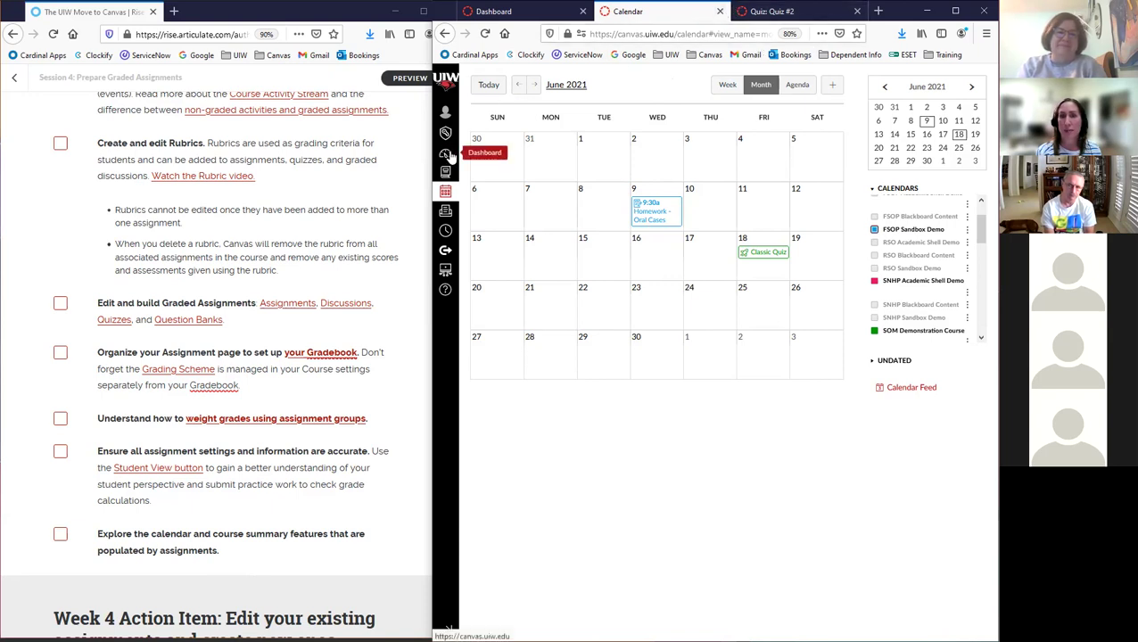
pyautogui.click(446, 34)
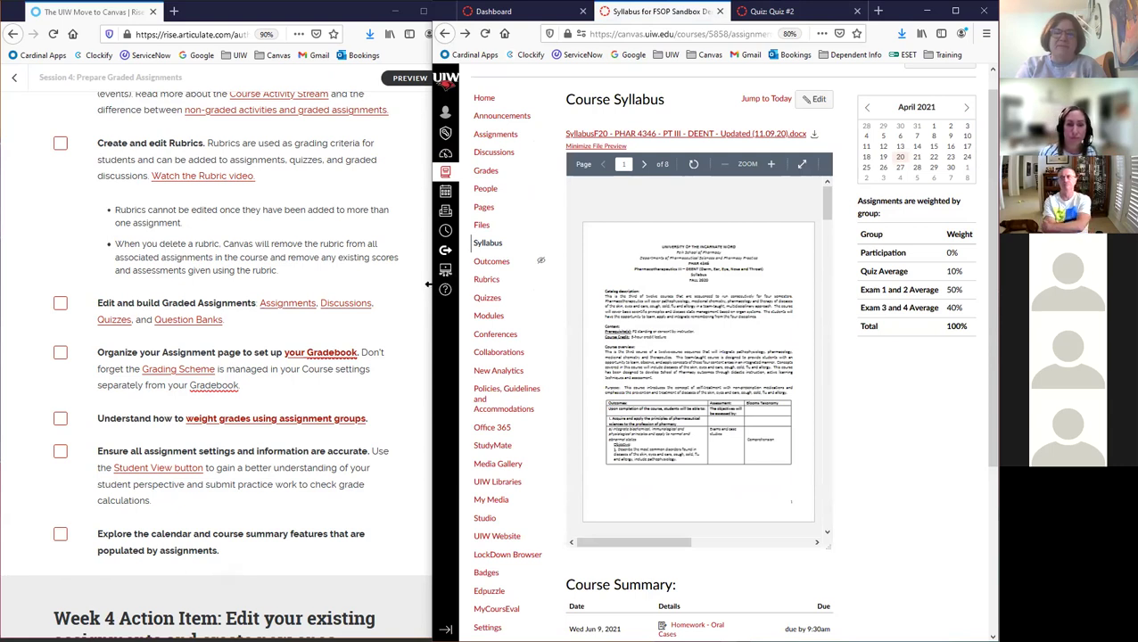
pyautogui.moveTo(428, 284); pyautogui.dragTo(336, 284)
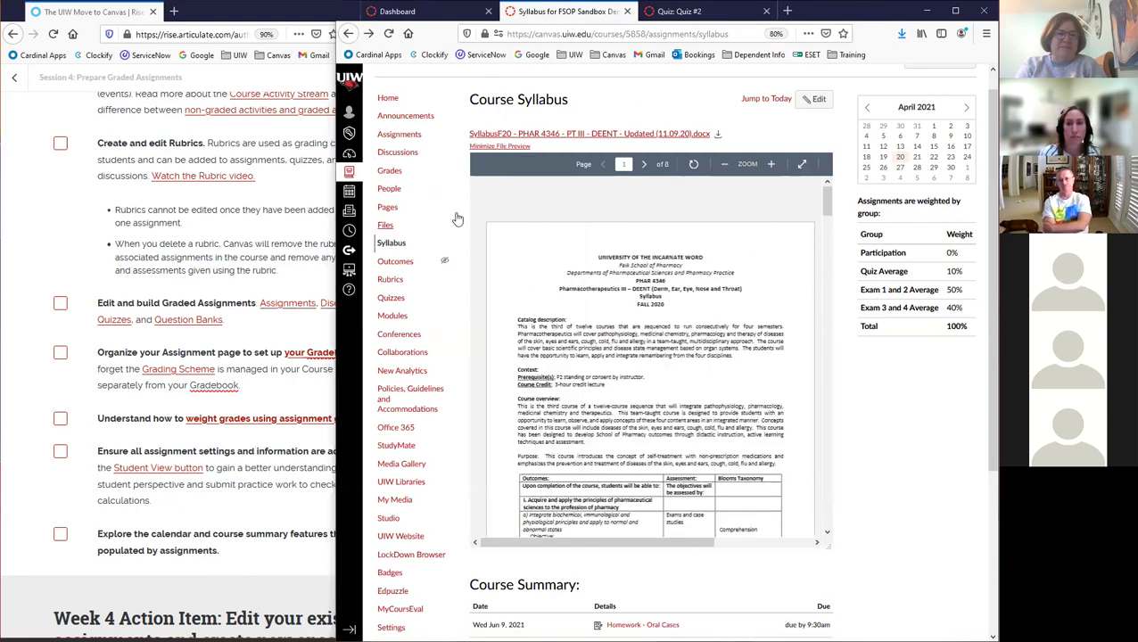
# - Show the course's Assignments page and open the Quizzes list in a separate browser tab
pyautogui.click(393, 136)
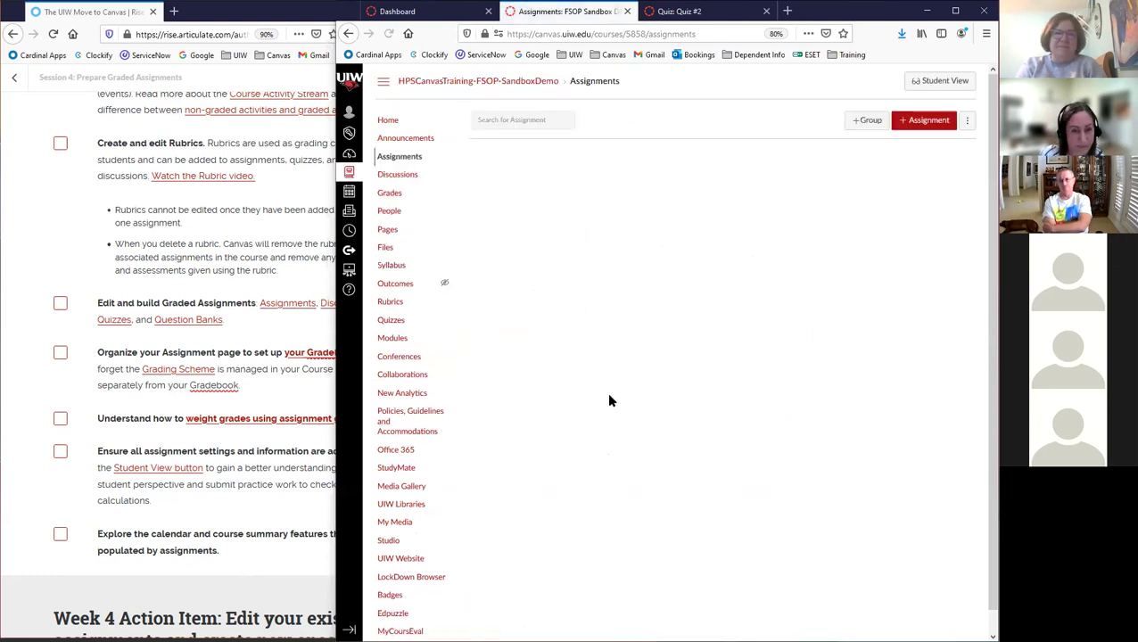
pyautogui.click(393, 326)
pyautogui.rightClick(393, 327)
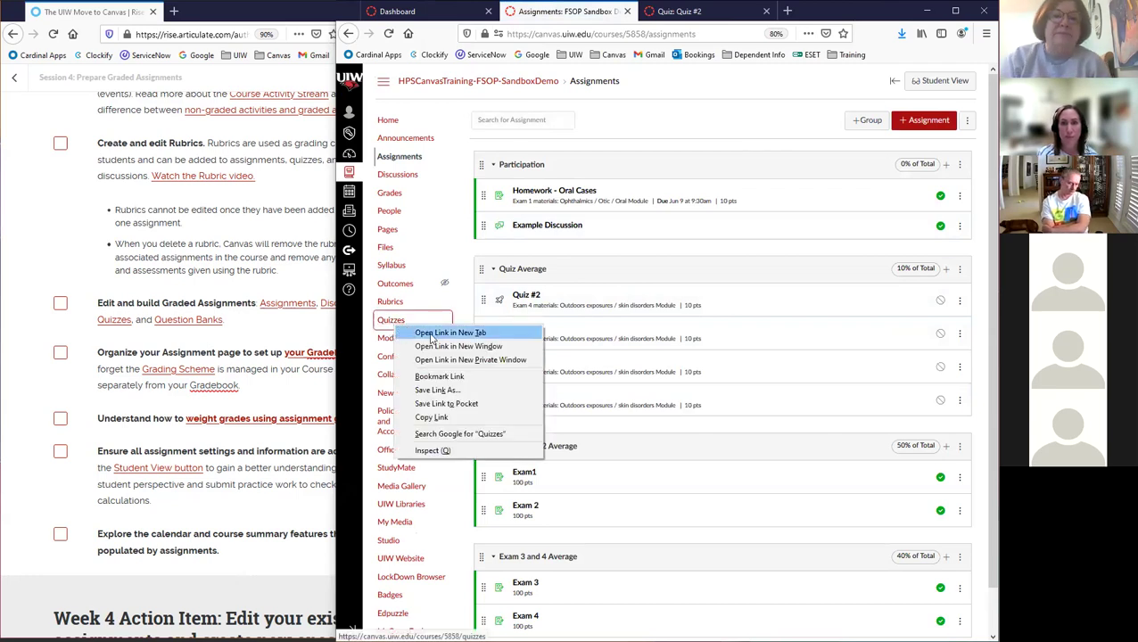
pyautogui.click(438, 333)
pyautogui.click(665, 11)
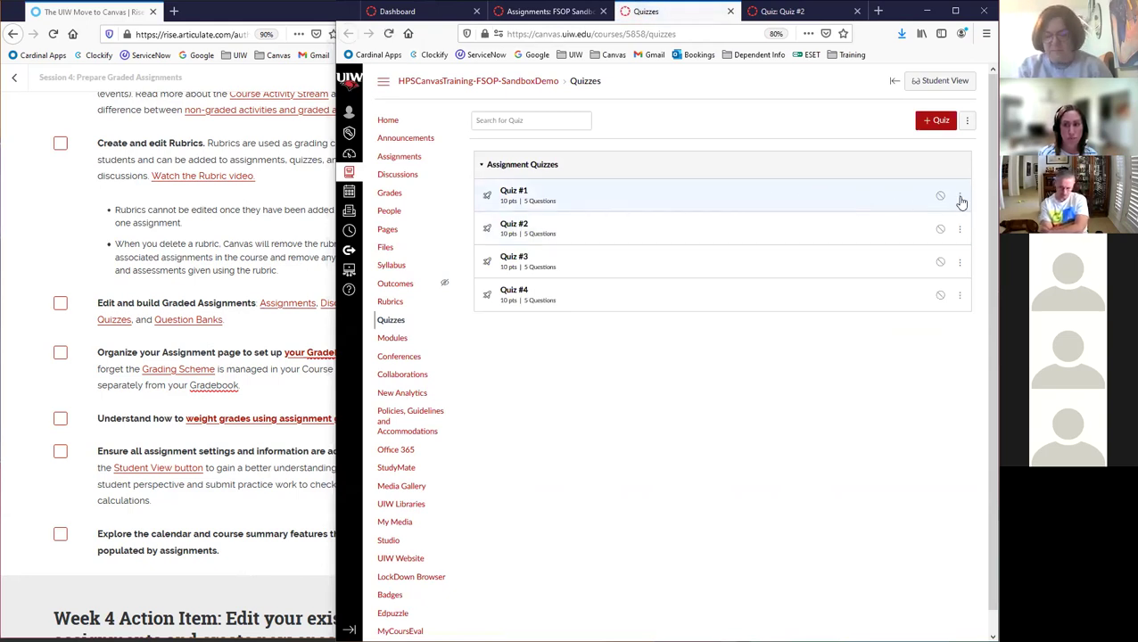
pyautogui.rightClick(512, 195)
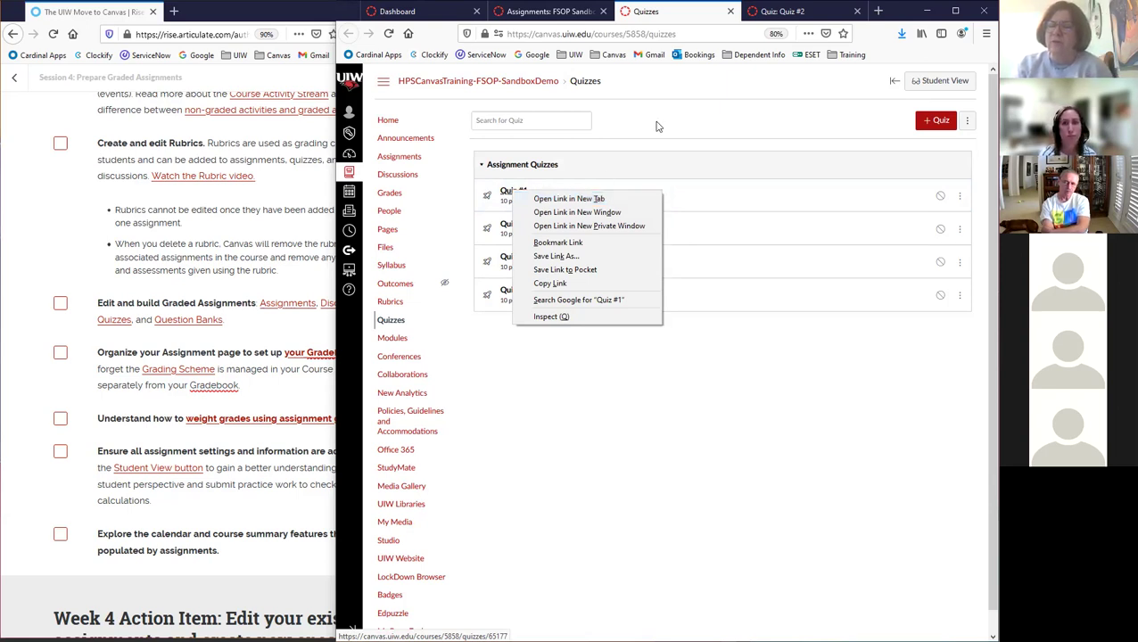
pyautogui.click(645, 505)
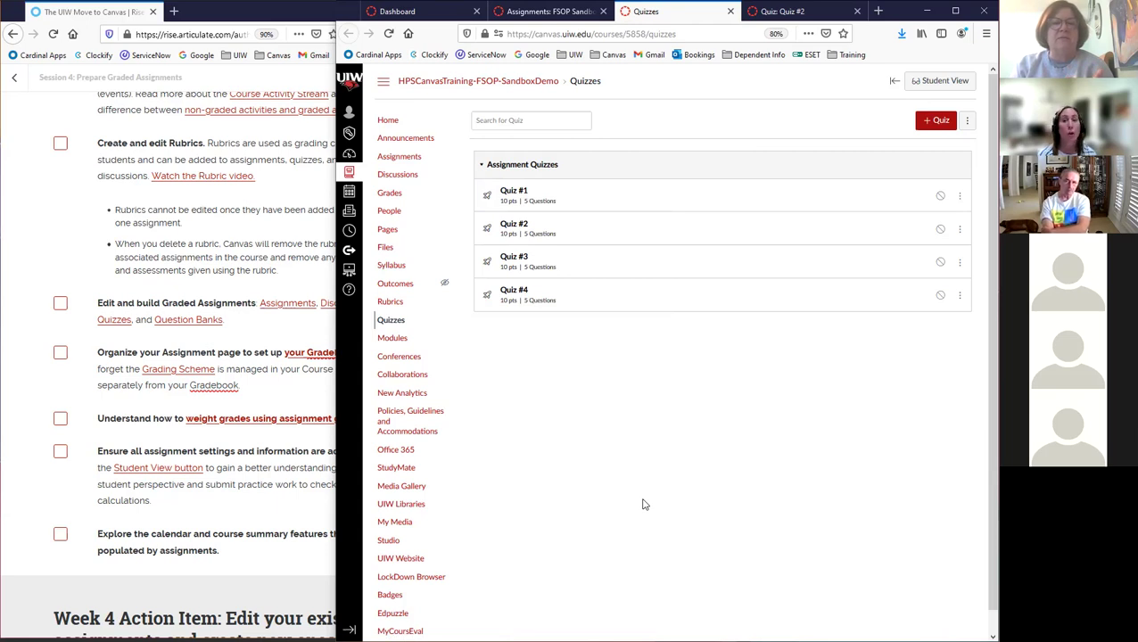
# - Start a new assignment from the Assignments page and review its External Tool submission options
pyautogui.click(403, 159)
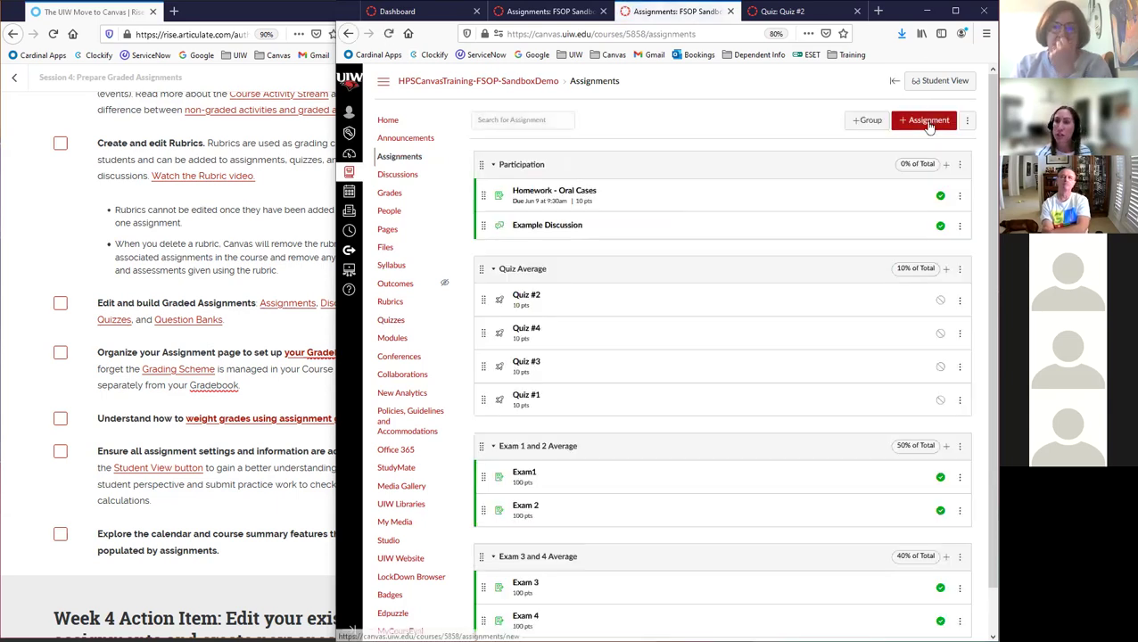
pyautogui.click(930, 124)
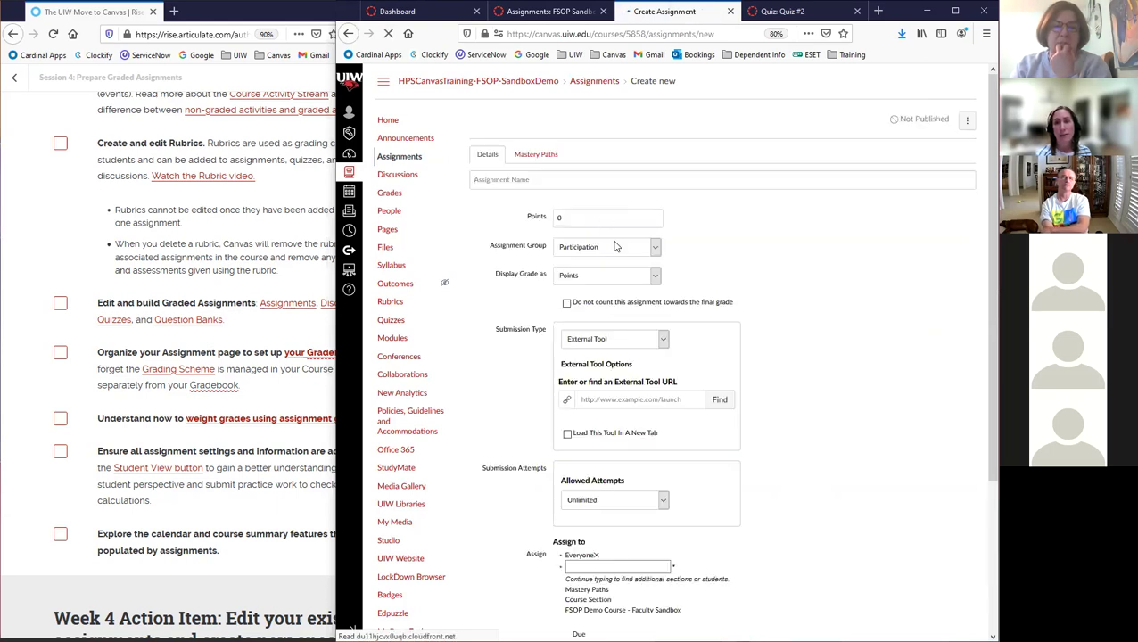
pyautogui.click(664, 341)
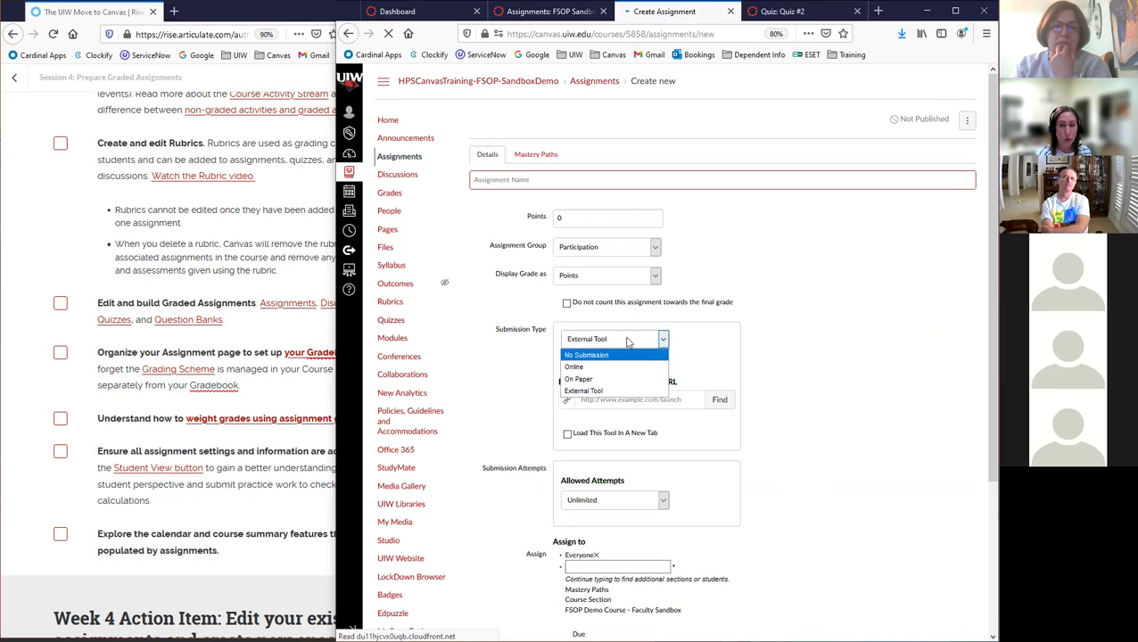
pyautogui.scroll(-3, 625, 402)
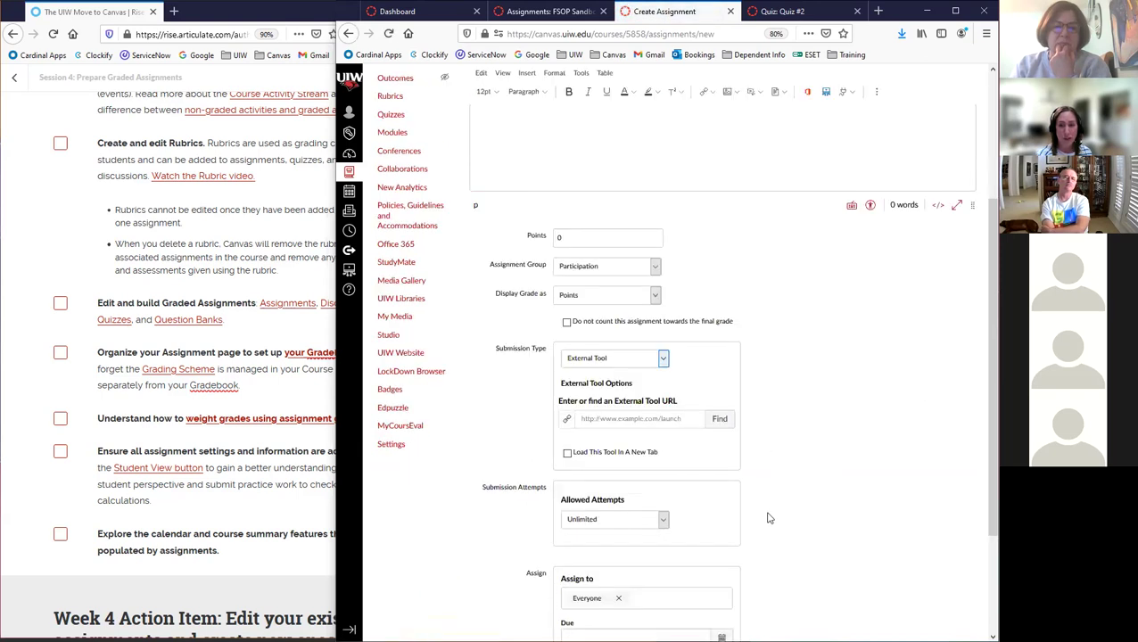
pyautogui.click(606, 419)
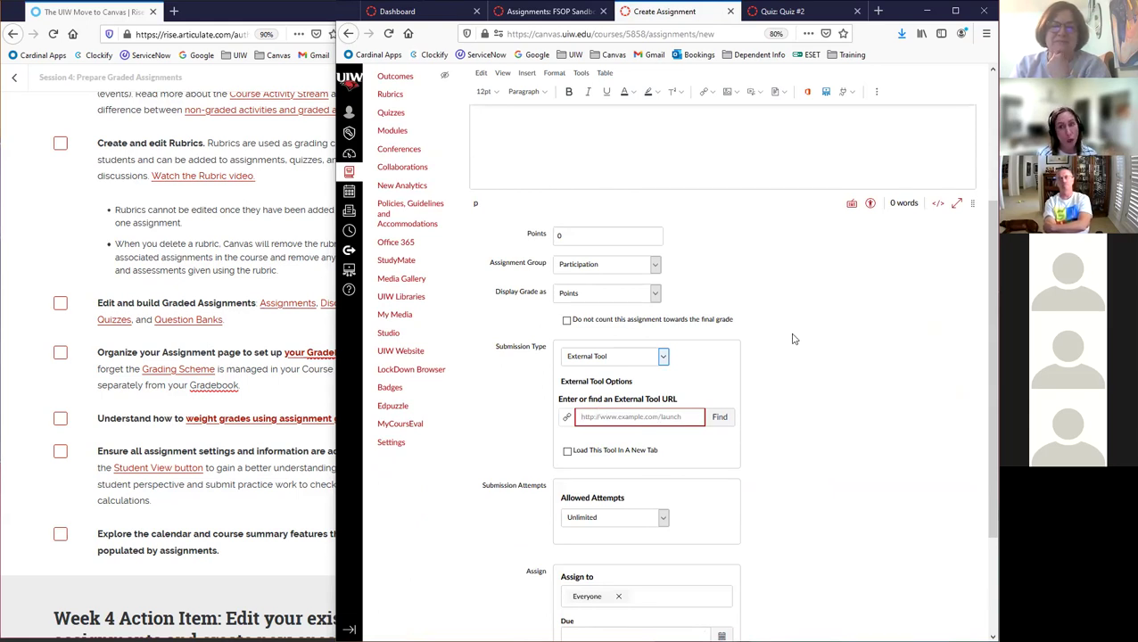
pyautogui.scroll(3, 803, 339)
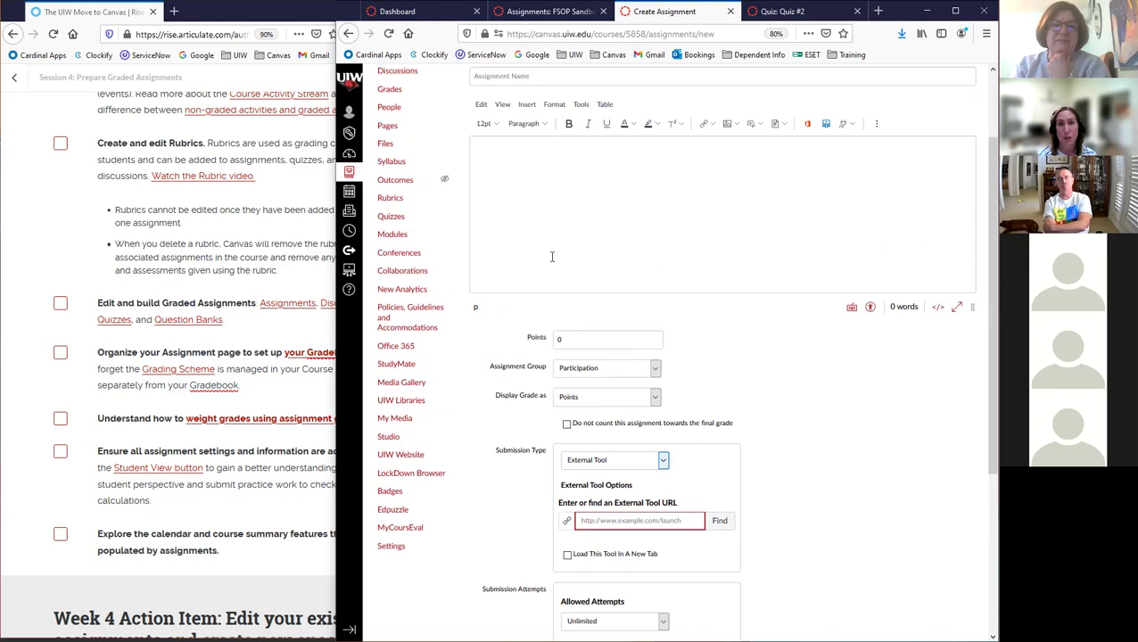
# - Set the new assignment's submission type to No Submission and look over the remaining settings
pyautogui.click(661, 461)
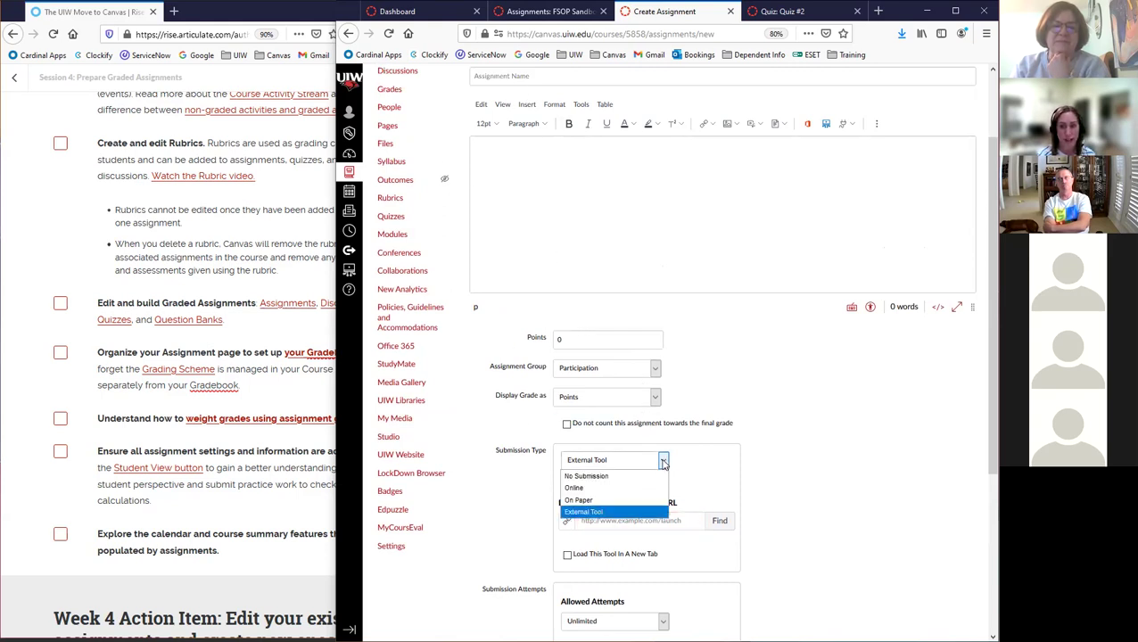
pyautogui.click(602, 478)
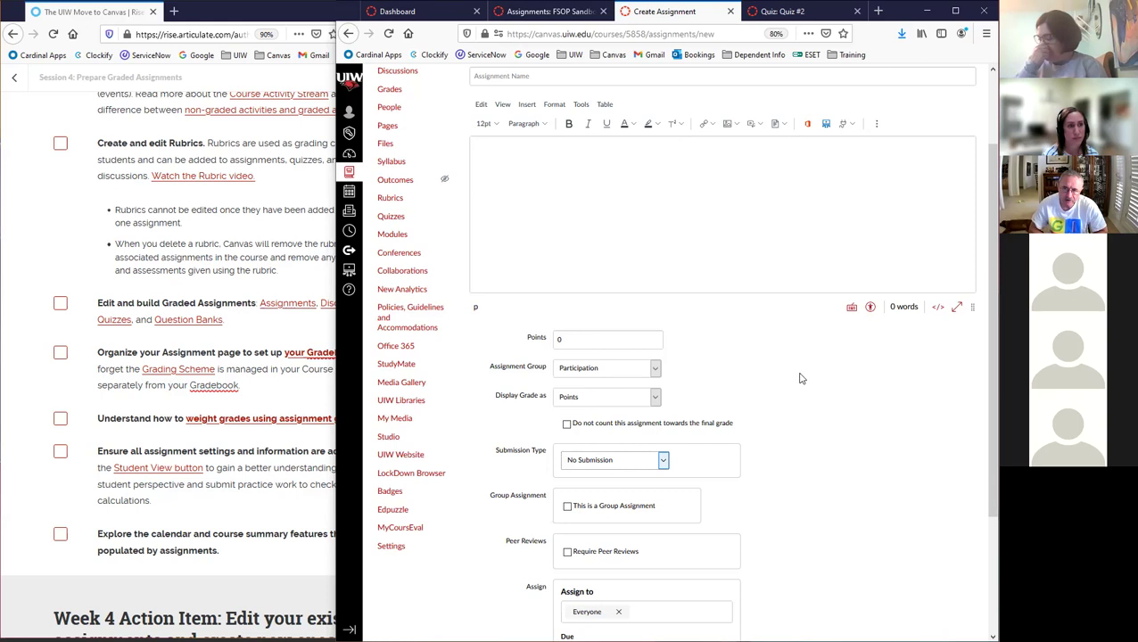
pyautogui.scroll(-3, 844, 433)
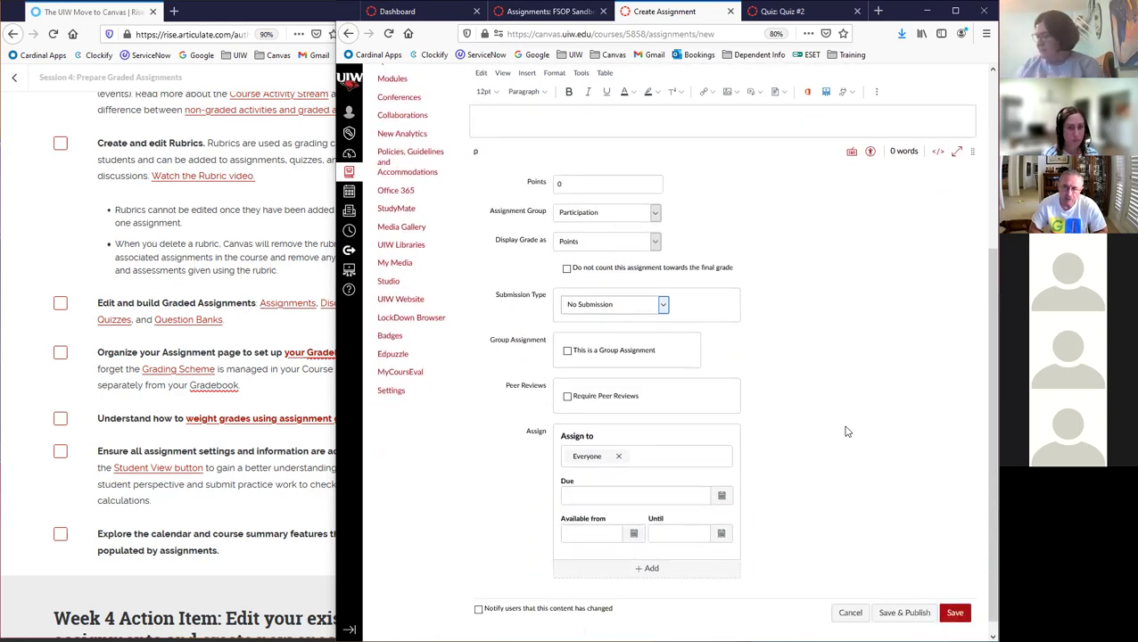
# - Set the submission type to Online and allow File Uploads as the online entry option
pyautogui.click(665, 305)
pyautogui.click(624, 332)
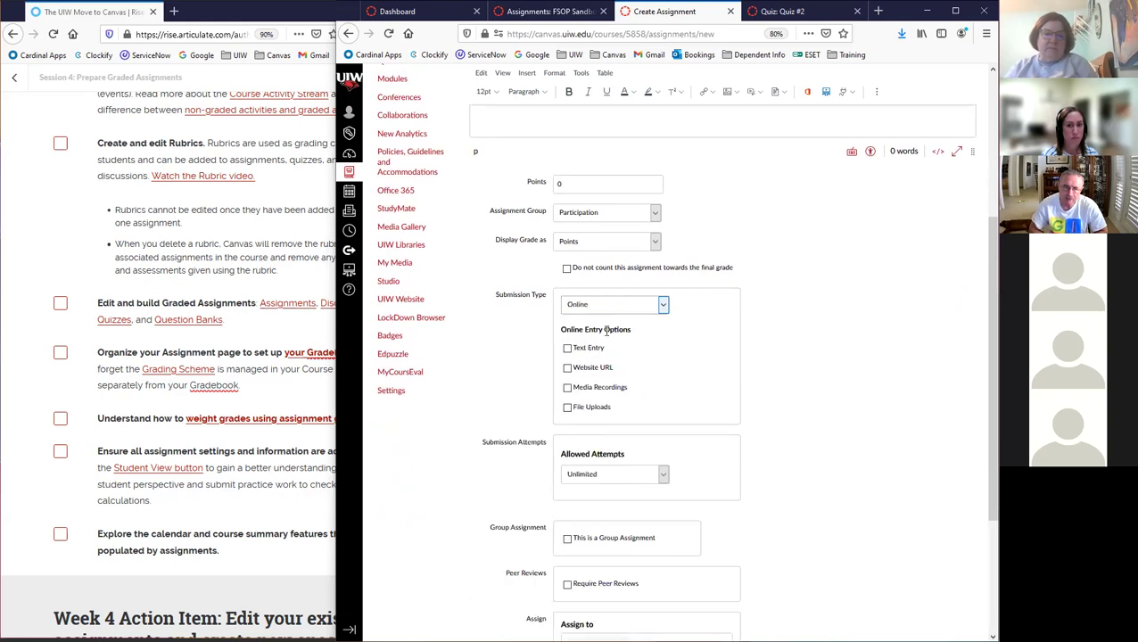
pyautogui.scroll(-2, 769, 355)
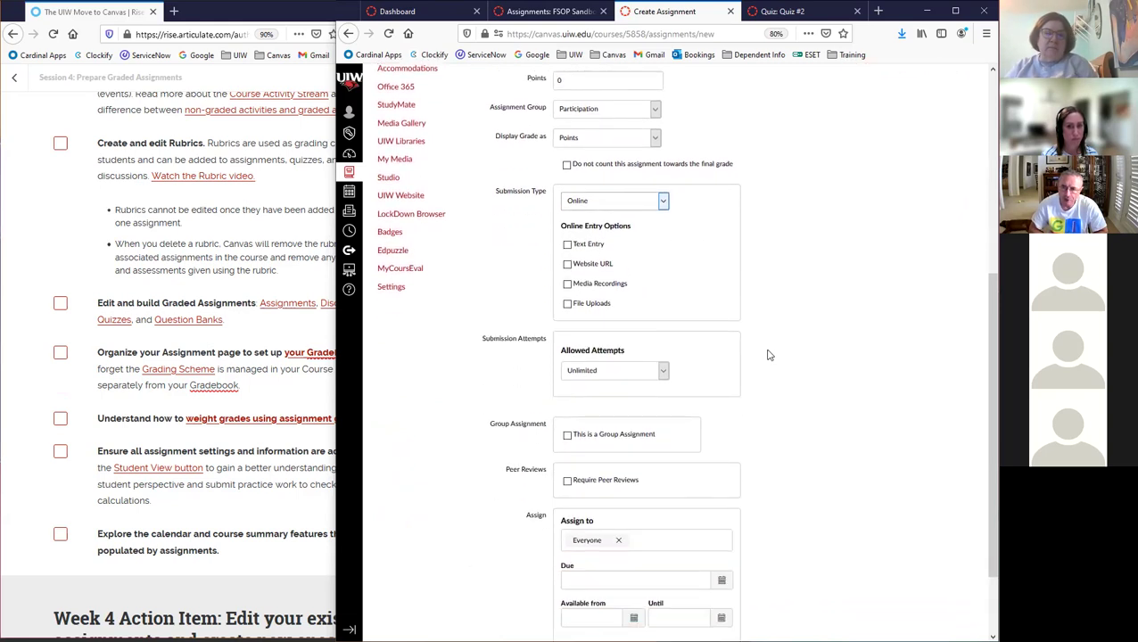
pyautogui.scroll(-1, 769, 356)
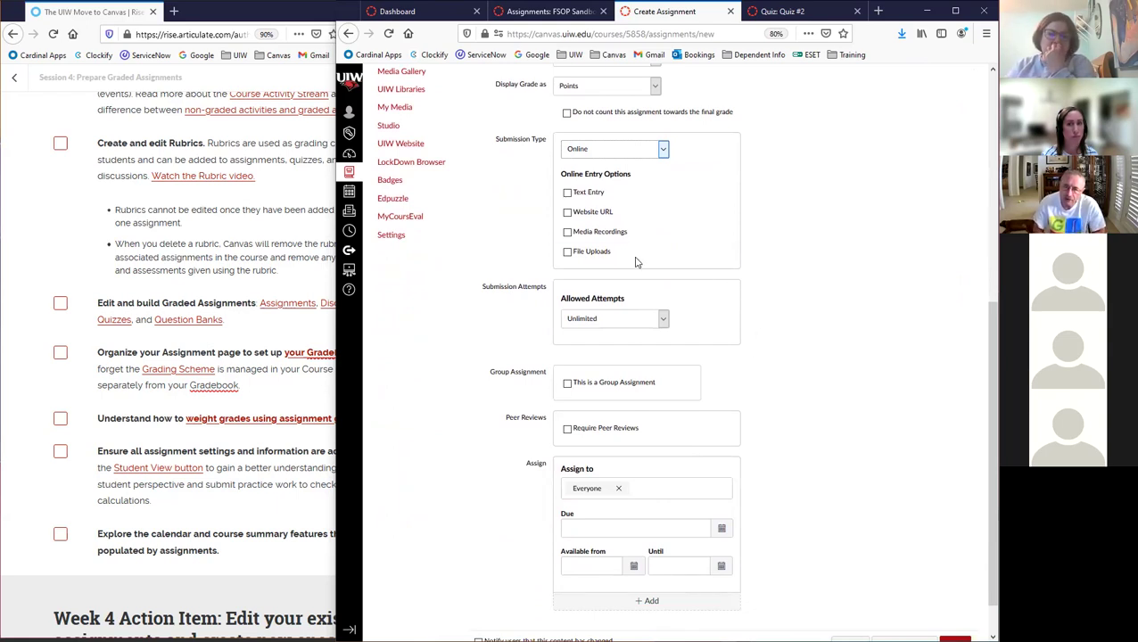
pyautogui.click(568, 254)
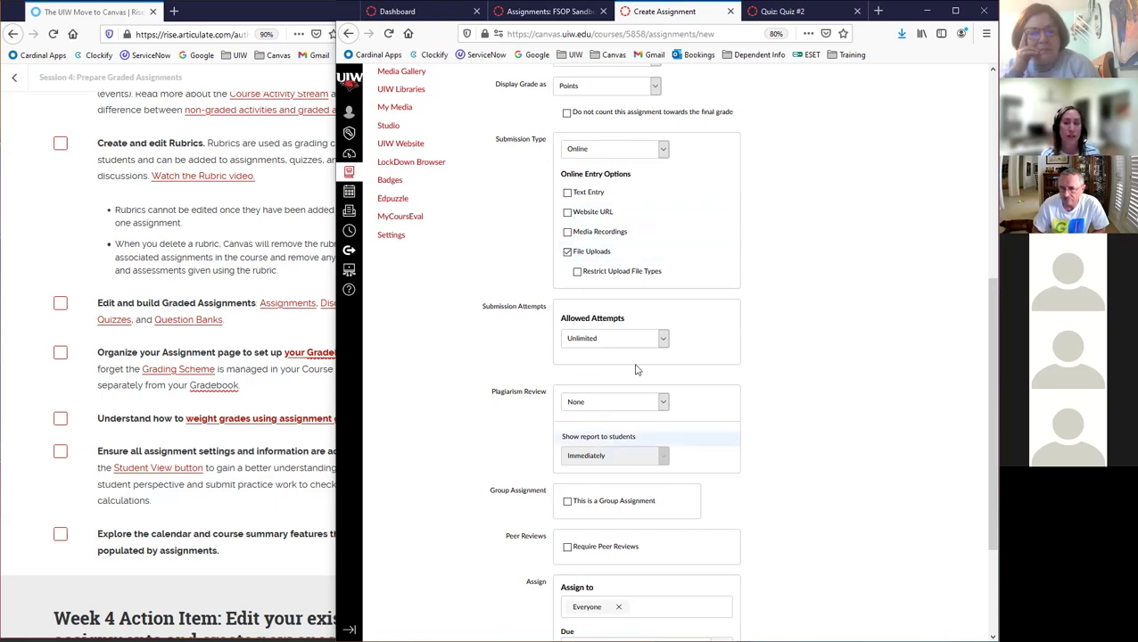
# - Set the plagiarism review to Turnitin and review the choices for when the report is shown to students
pyautogui.click(662, 402)
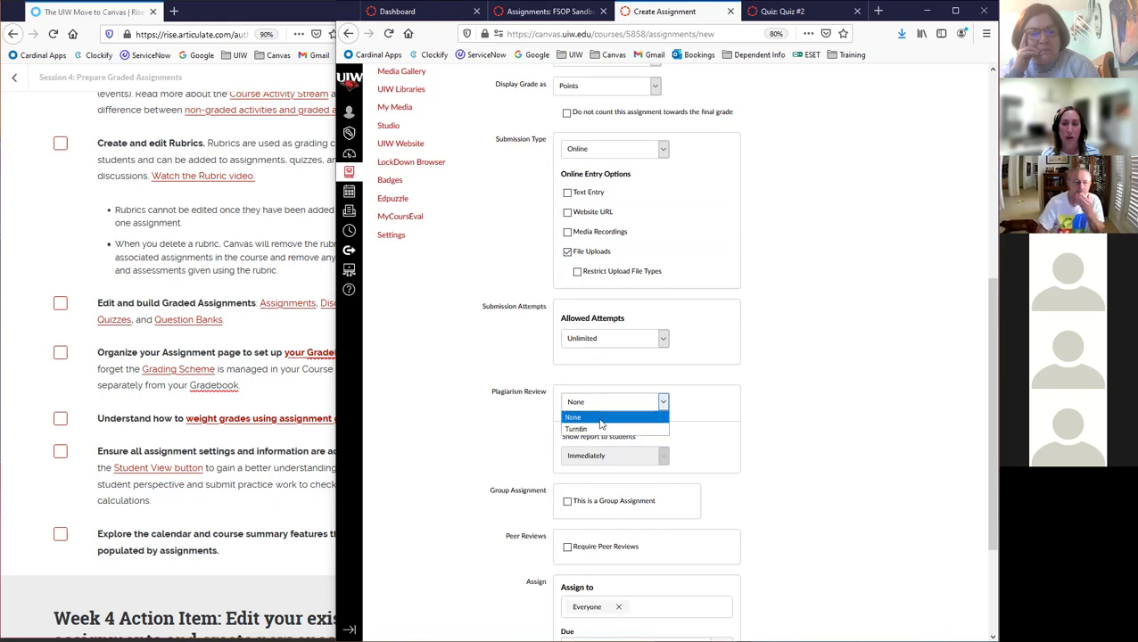
pyautogui.click(586, 430)
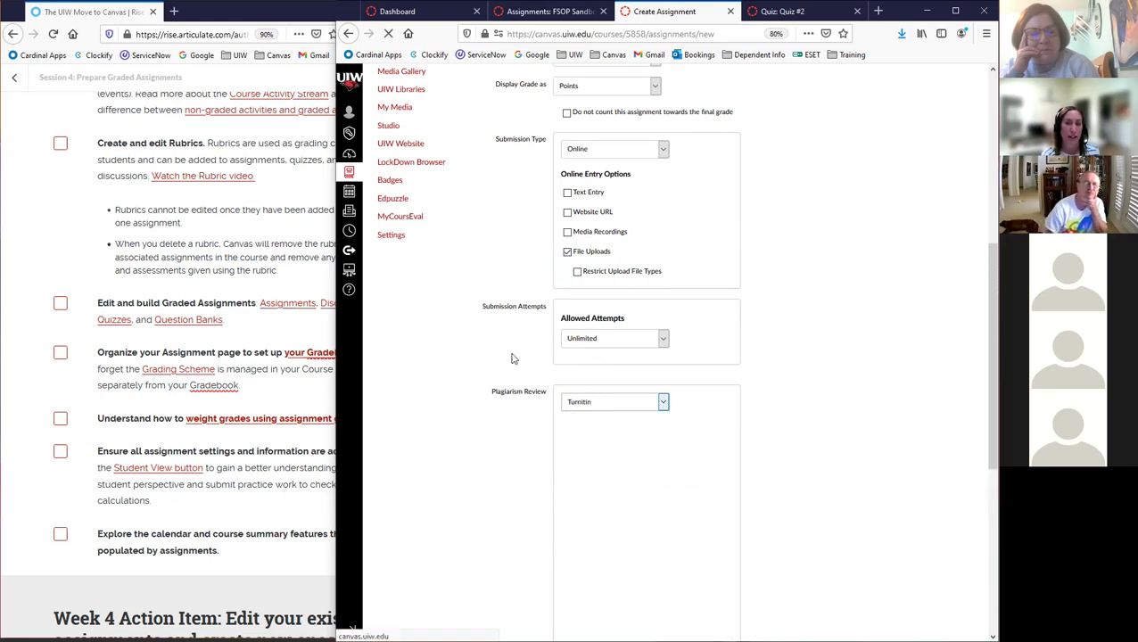
pyautogui.scroll(-3, 687, 378)
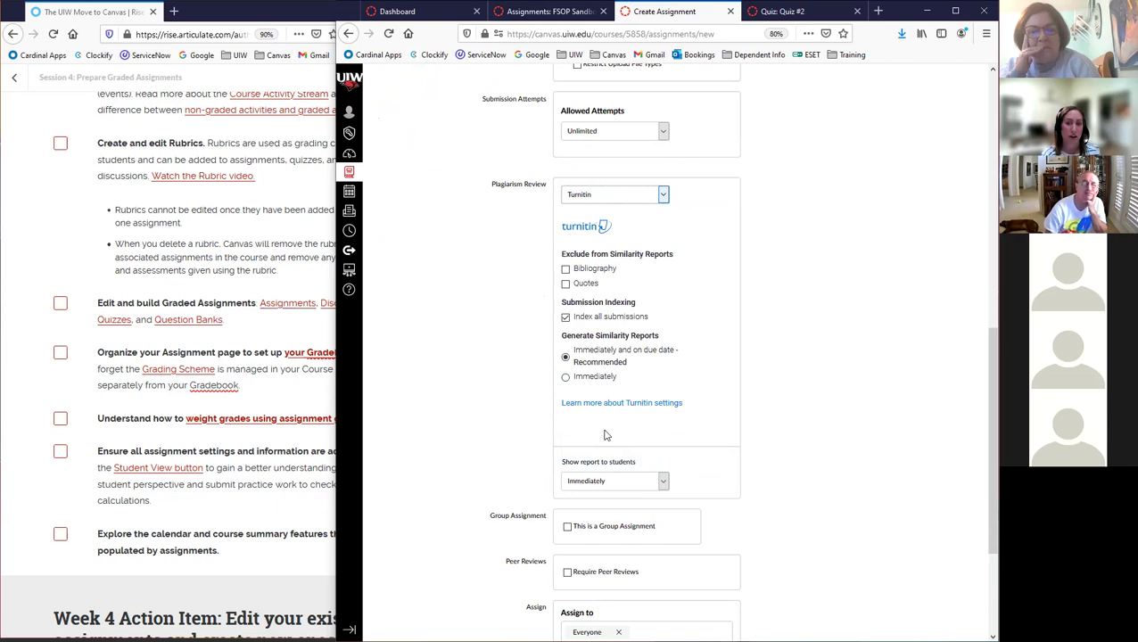
pyautogui.click(664, 484)
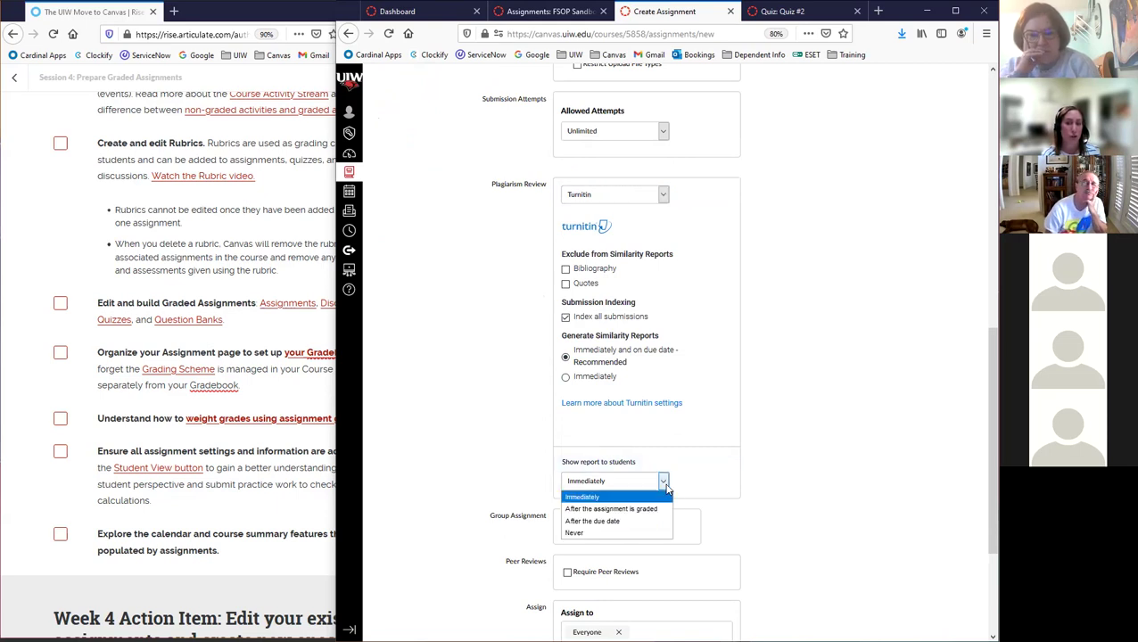
pyautogui.click(665, 483)
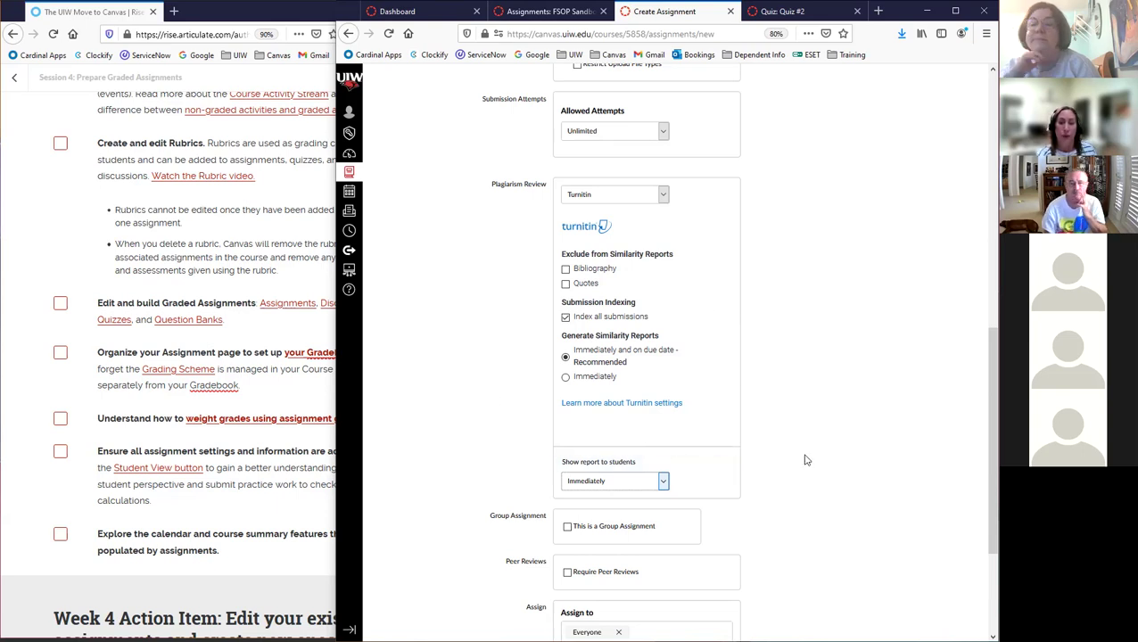
pyautogui.scroll(-3, 801, 451)
pyautogui.scroll(5, 805, 457)
pyautogui.scroll(5, 806, 457)
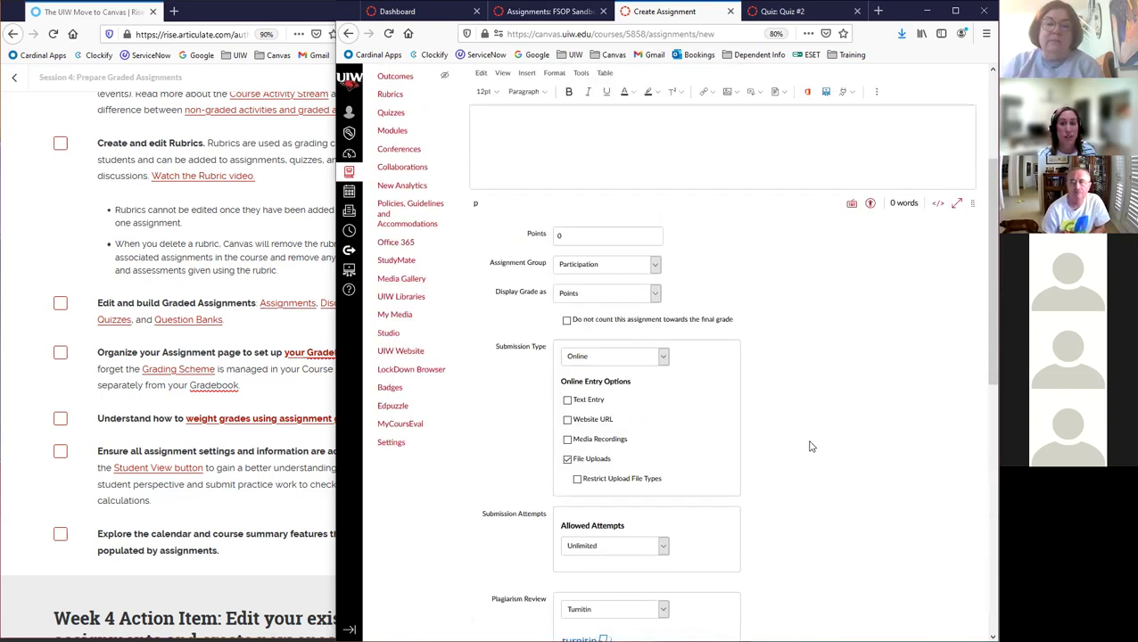